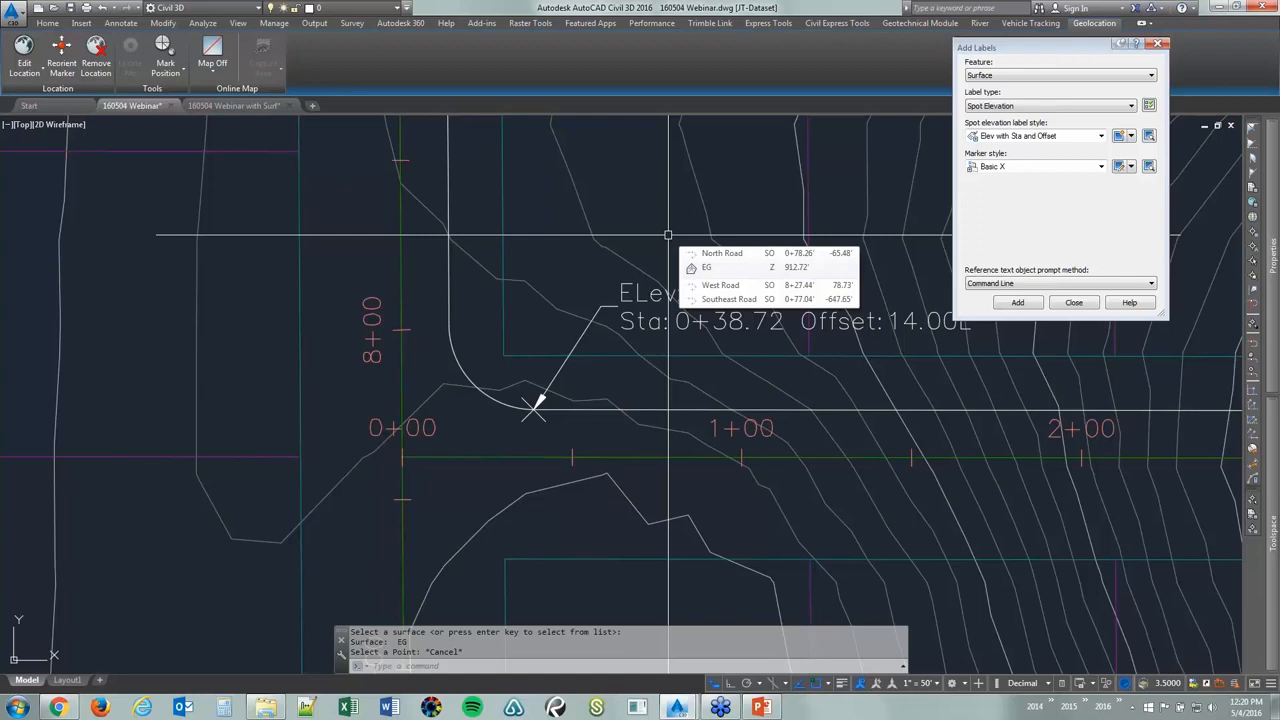
# Examine the Sta and Offset text component in the layout of the existing spot elevation label's style, Elev with Sta and Offset
pyautogui.click(620, 295)
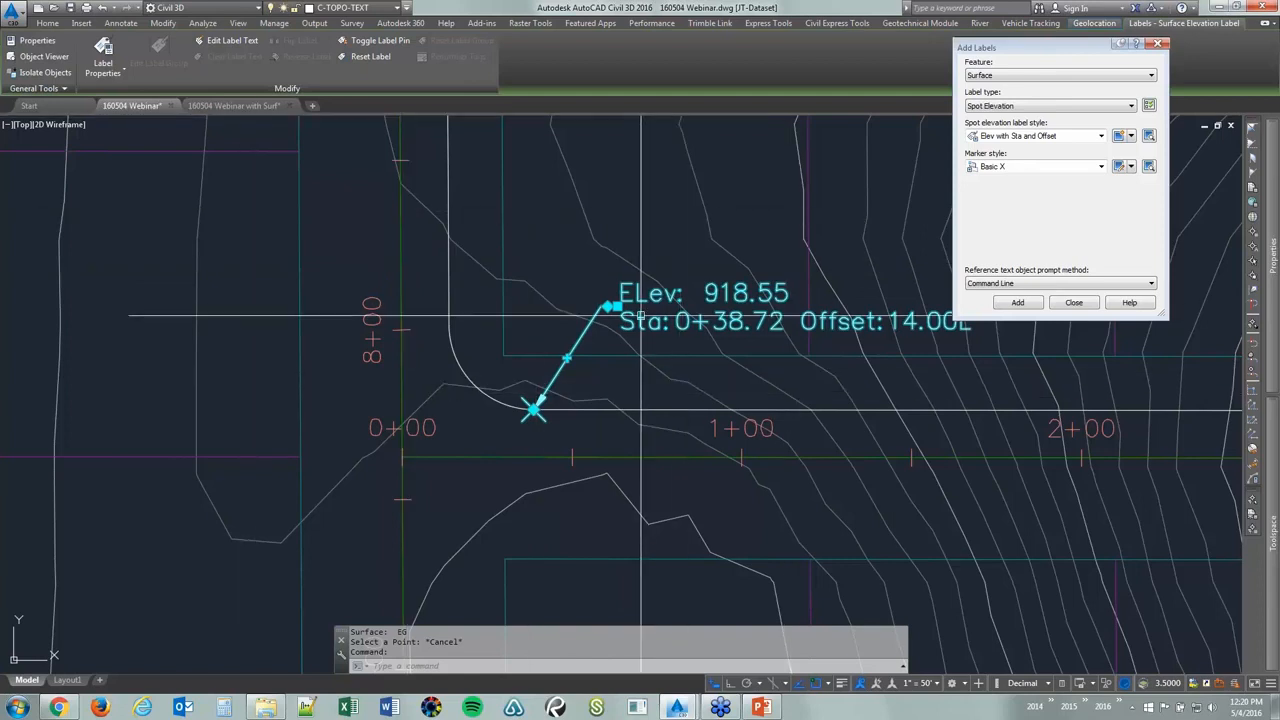
pyautogui.click(104, 50)
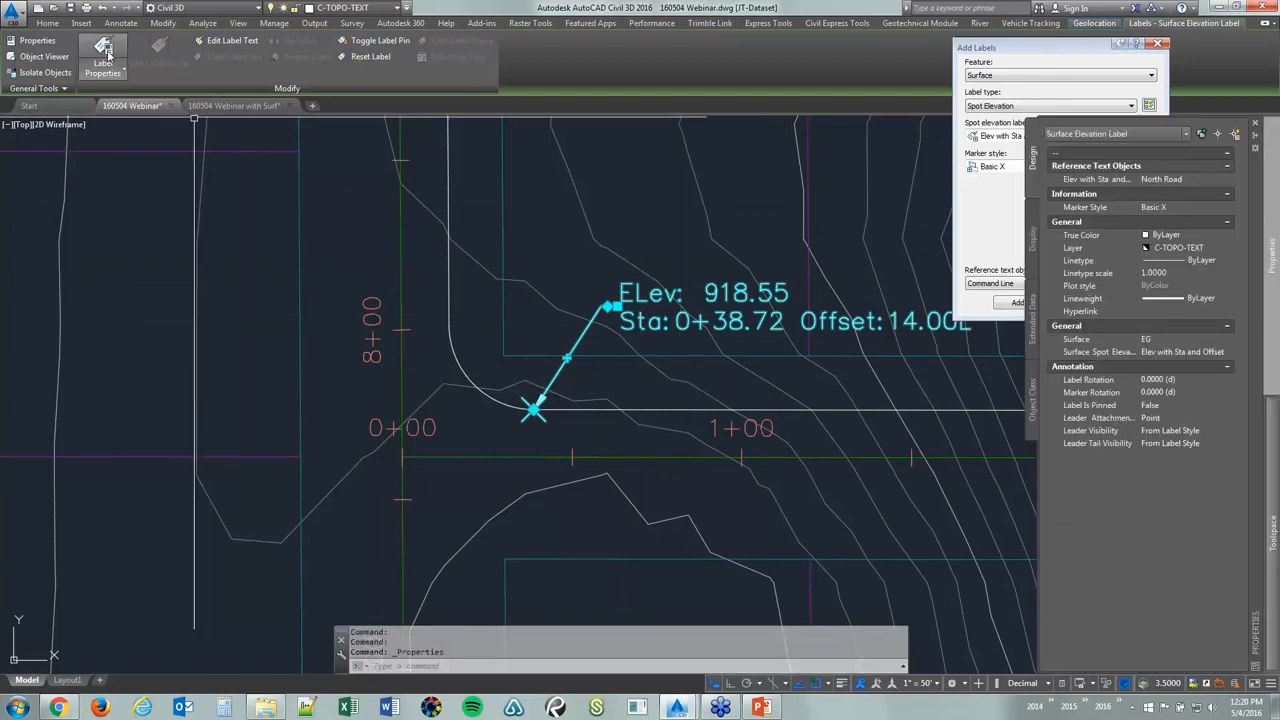
pyautogui.click(104, 70)
pyautogui.click(115, 97)
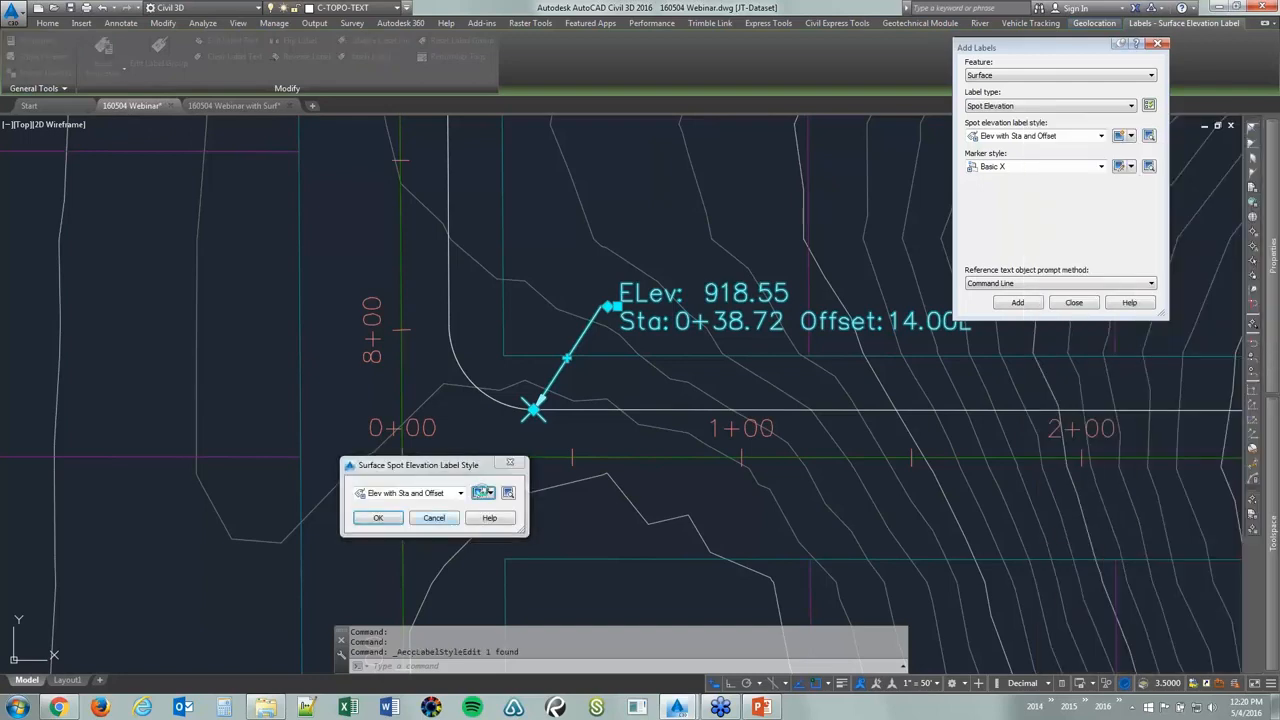
pyautogui.click(480, 492)
pyautogui.click(666, 250)
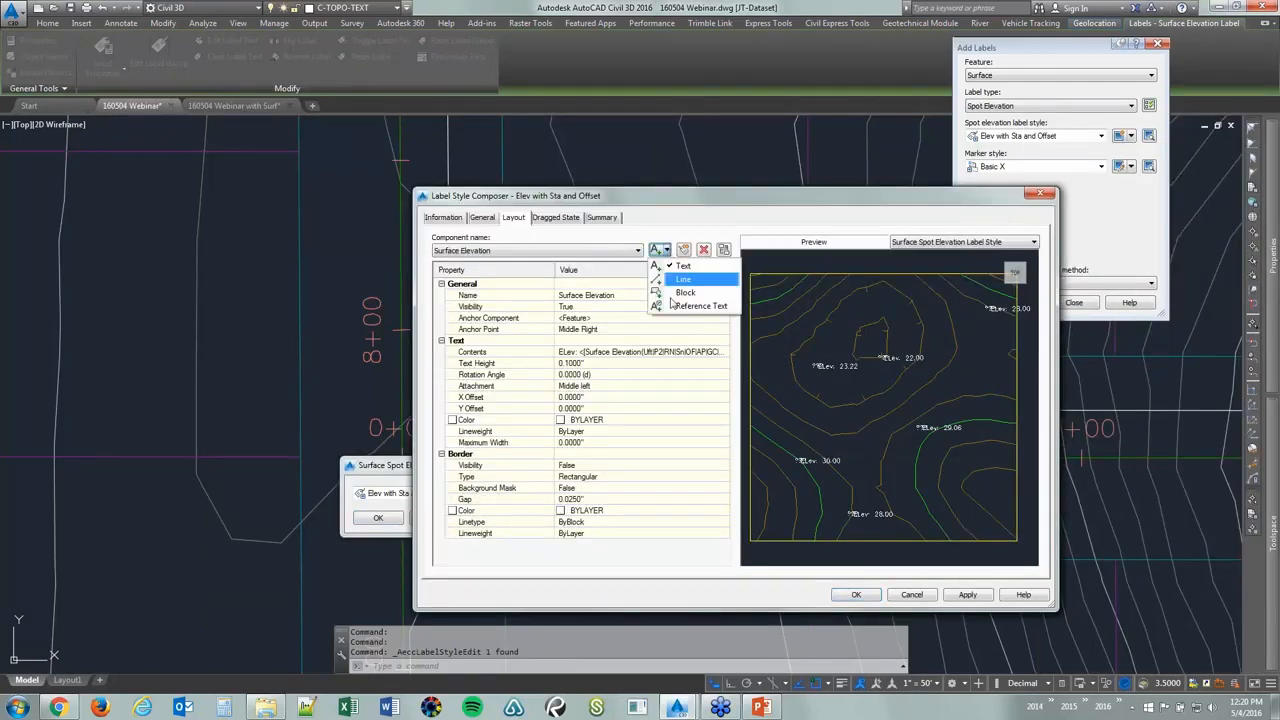
pyautogui.click(530, 250)
pyautogui.click(506, 281)
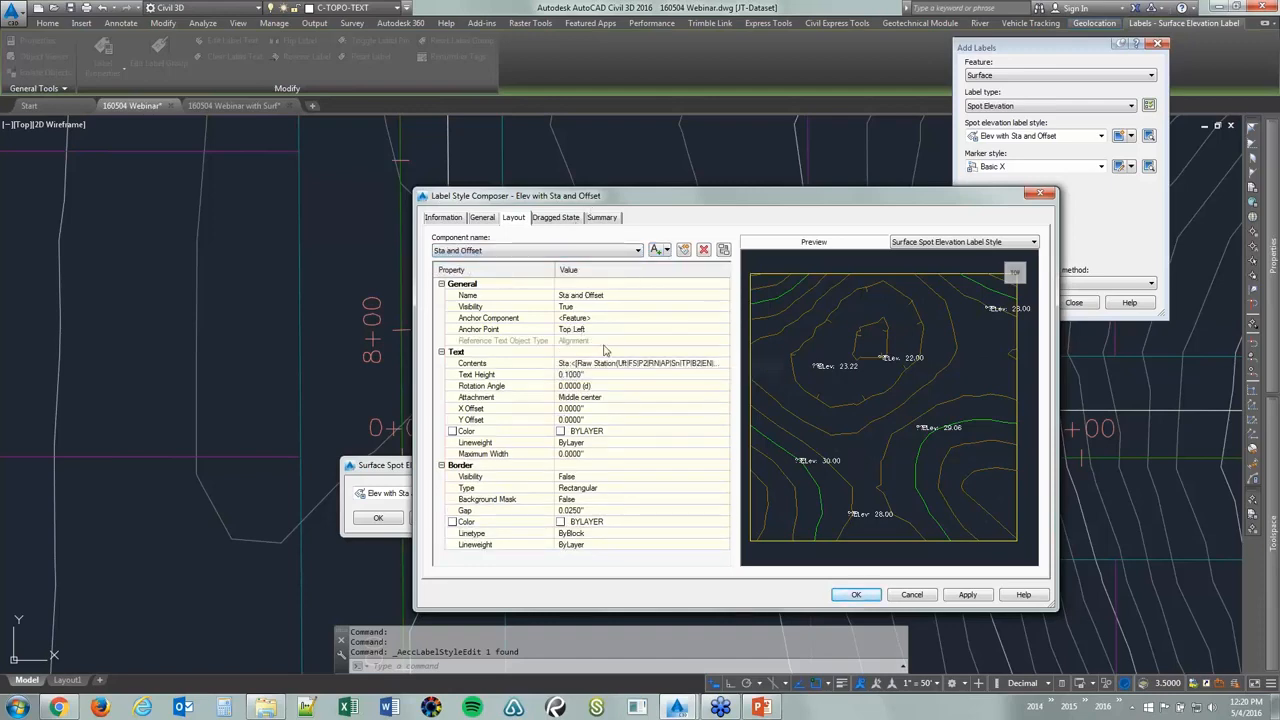
pyautogui.click(845, 596)
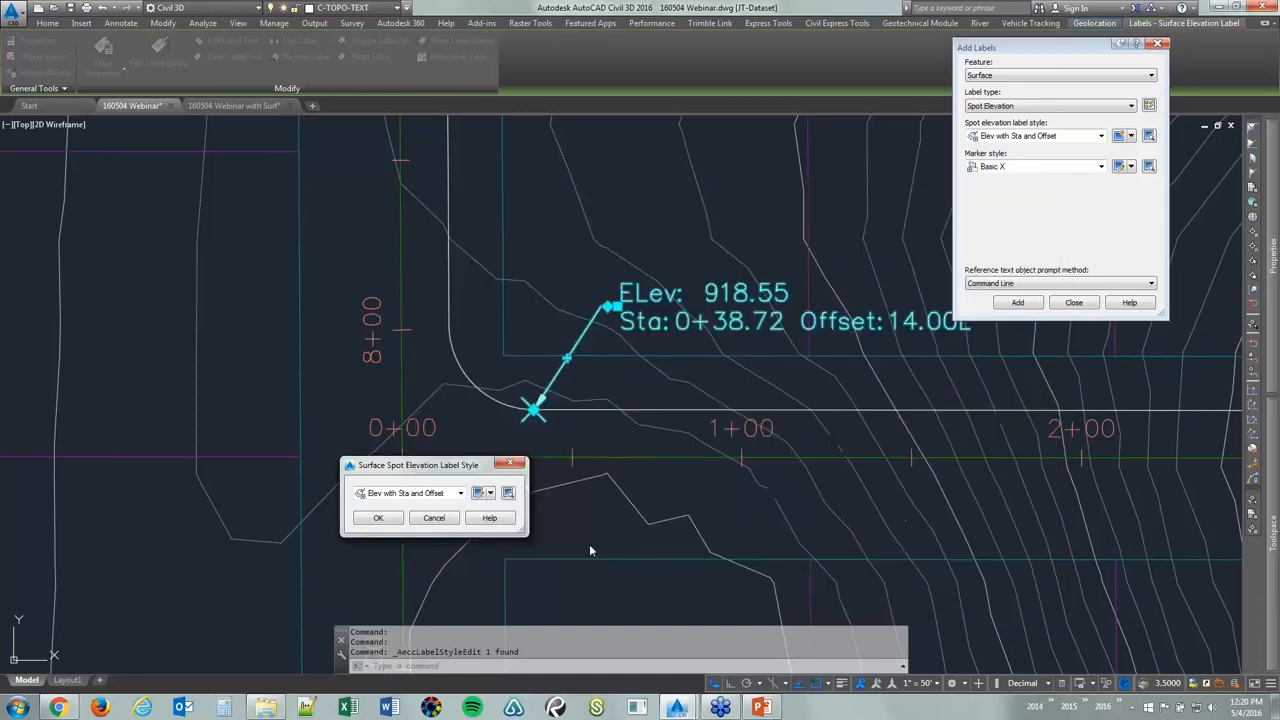
pyautogui.click(377, 518)
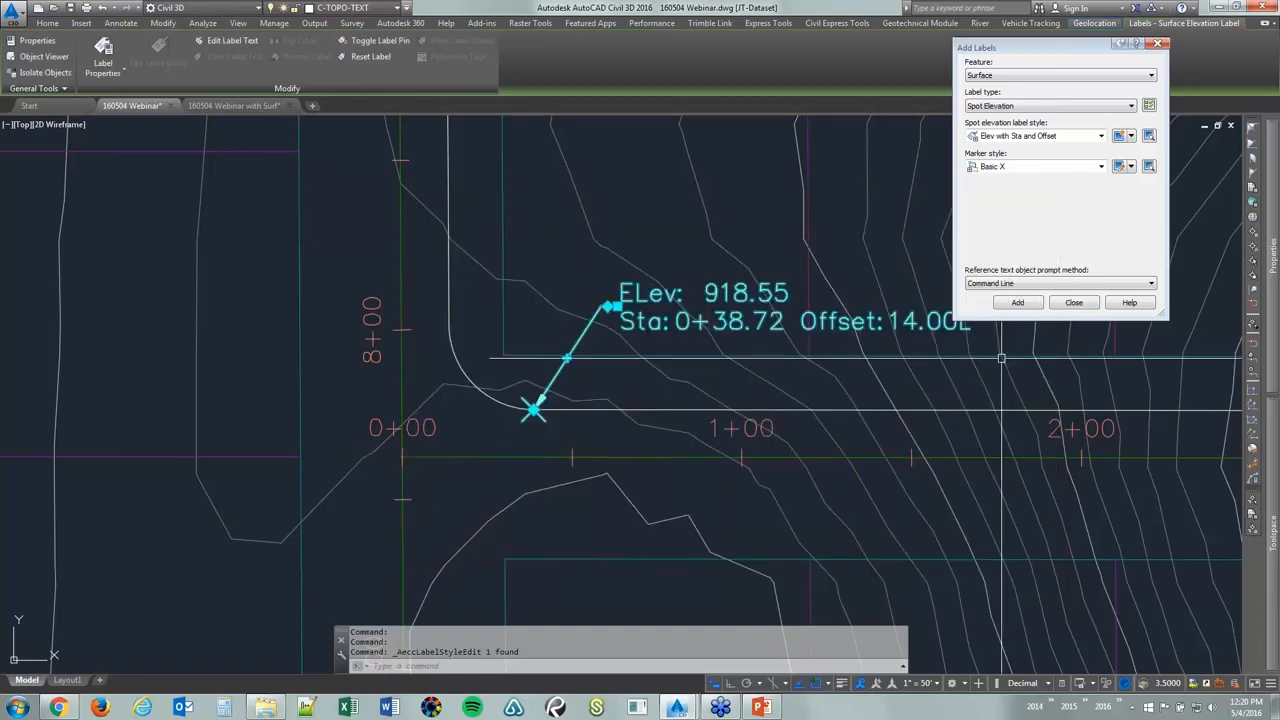
# Add an EG surface spot elevation label at the curb return's upper tangent point, referencing the North Road alignment for station and offset
pyautogui.click(1016, 303)
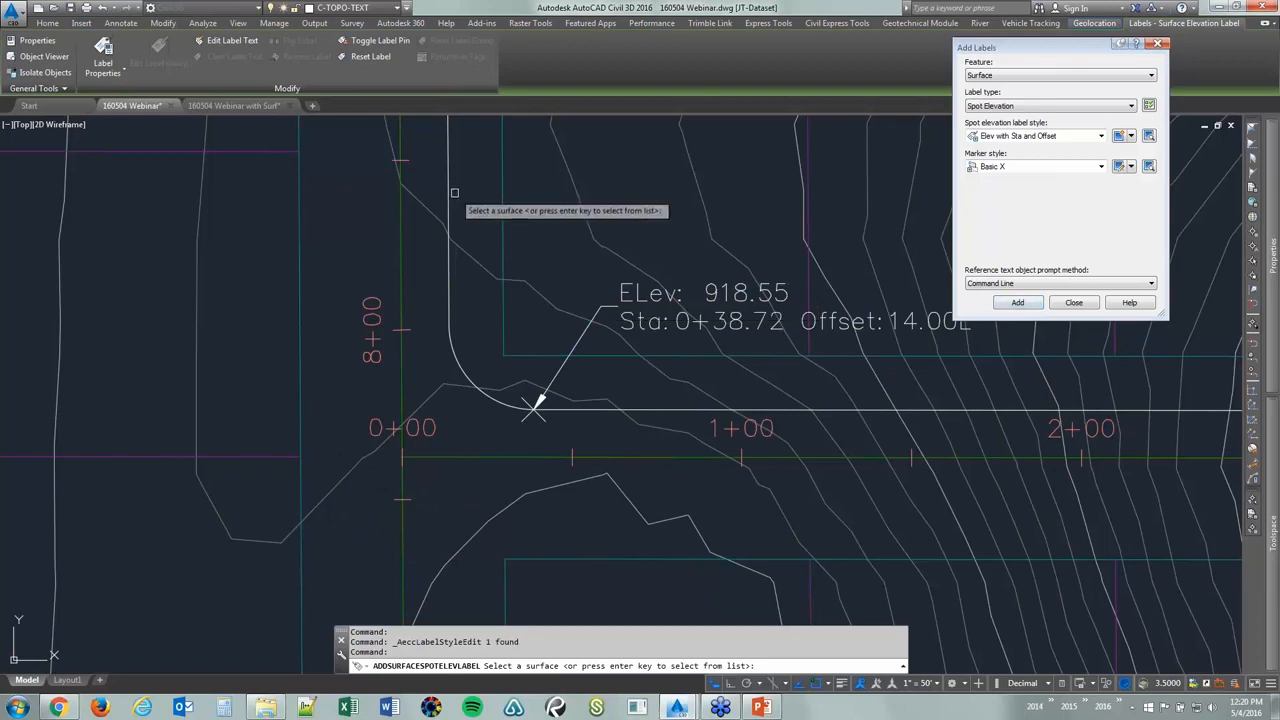
pyautogui.click(414, 212)
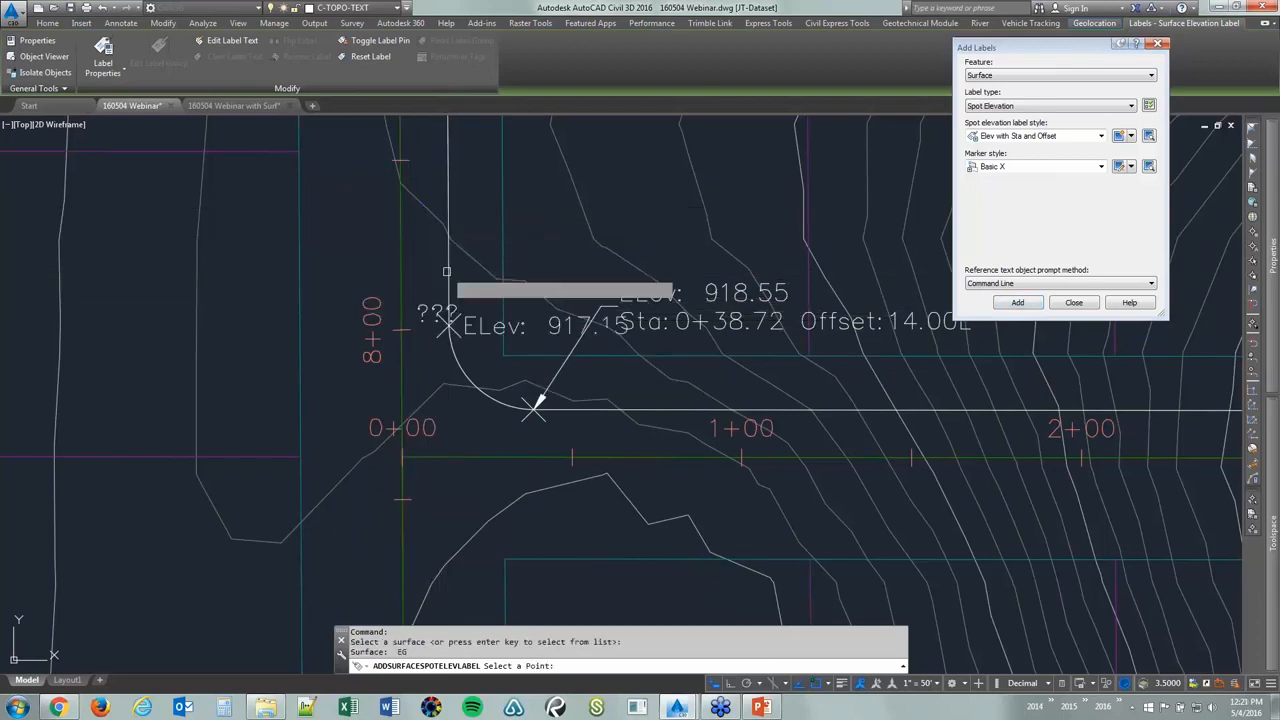
pyautogui.click(448, 325)
pyautogui.scroll(2, 450, 318)
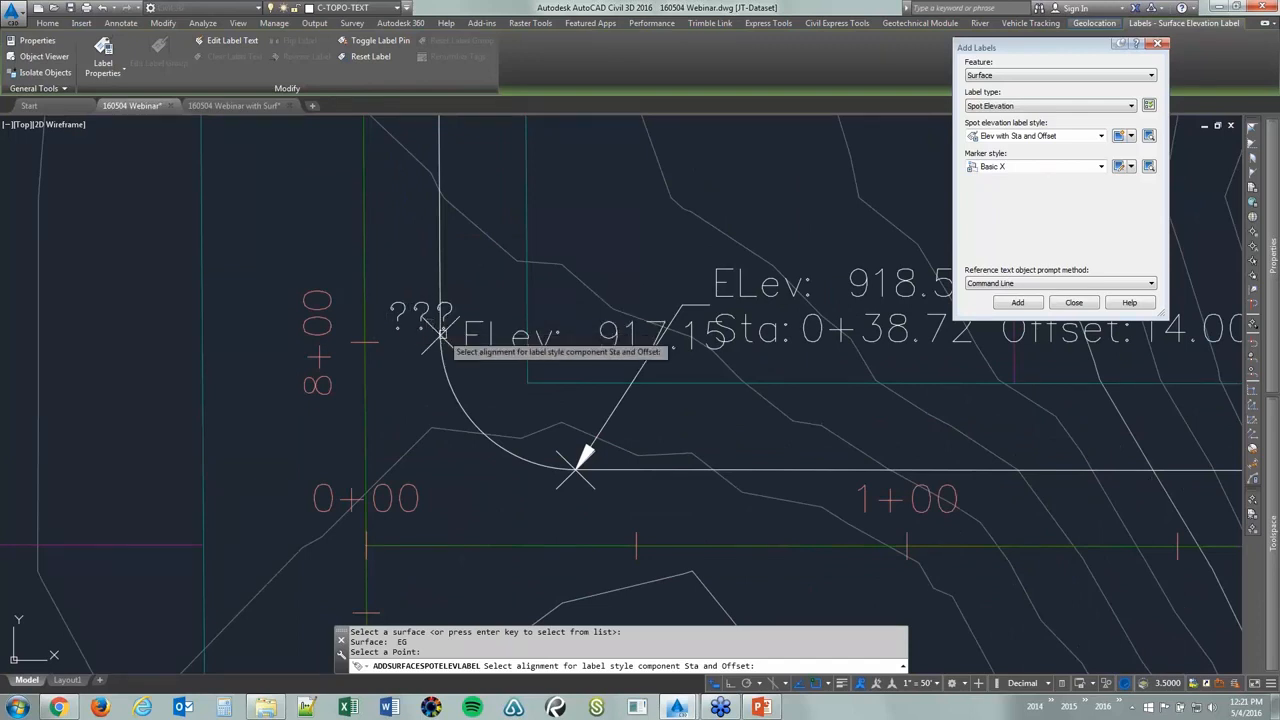
pyautogui.scroll(-1, 440, 333)
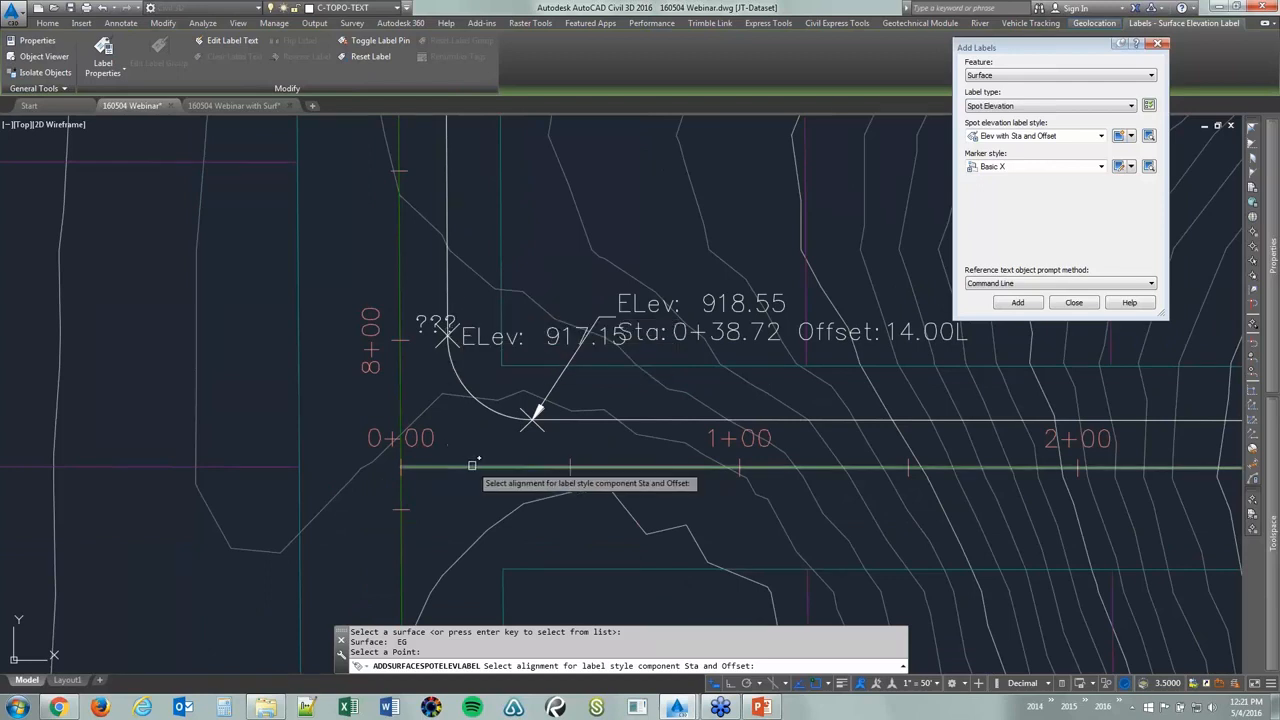
pyautogui.click(540, 420)
pyautogui.press('Return')
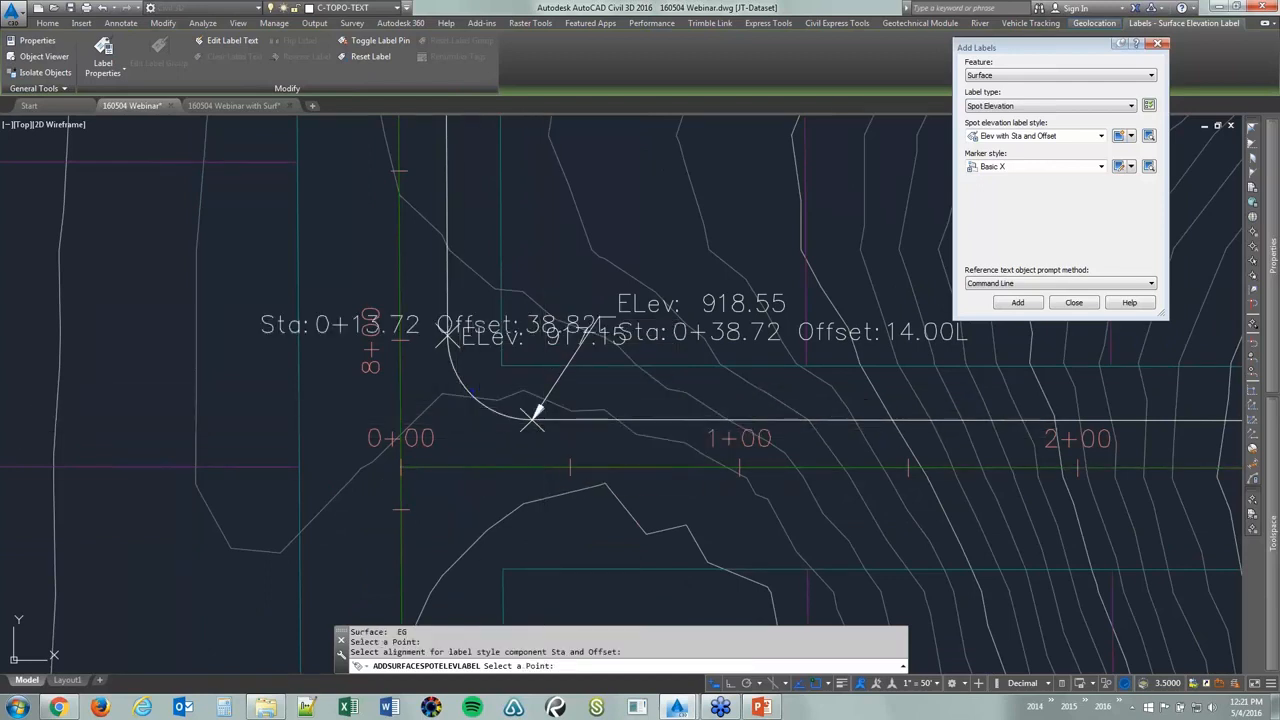
# Move the new spot elevation label up and to the right of its point so it clears the other label
pyautogui.click(464, 356)
pyautogui.click(447, 326)
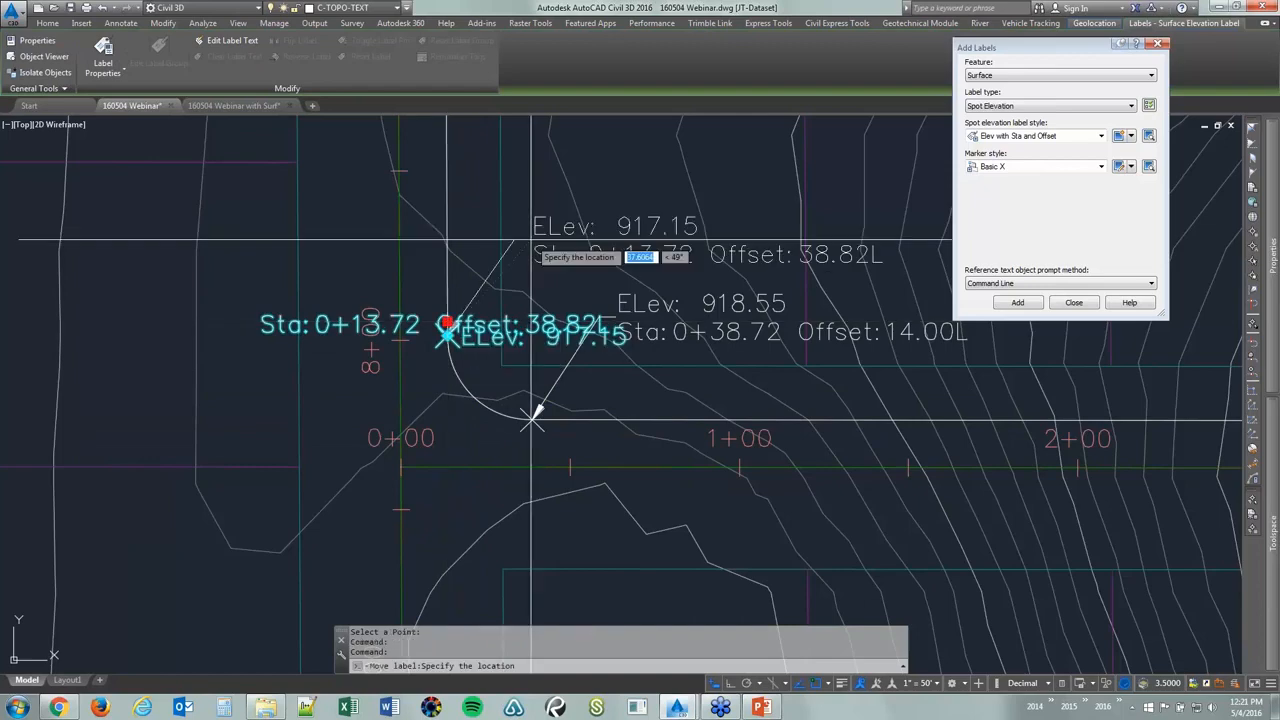
pyautogui.scroll(2, 520, 202)
pyautogui.click(516, 198)
pyautogui.scroll(-3, 516, 198)
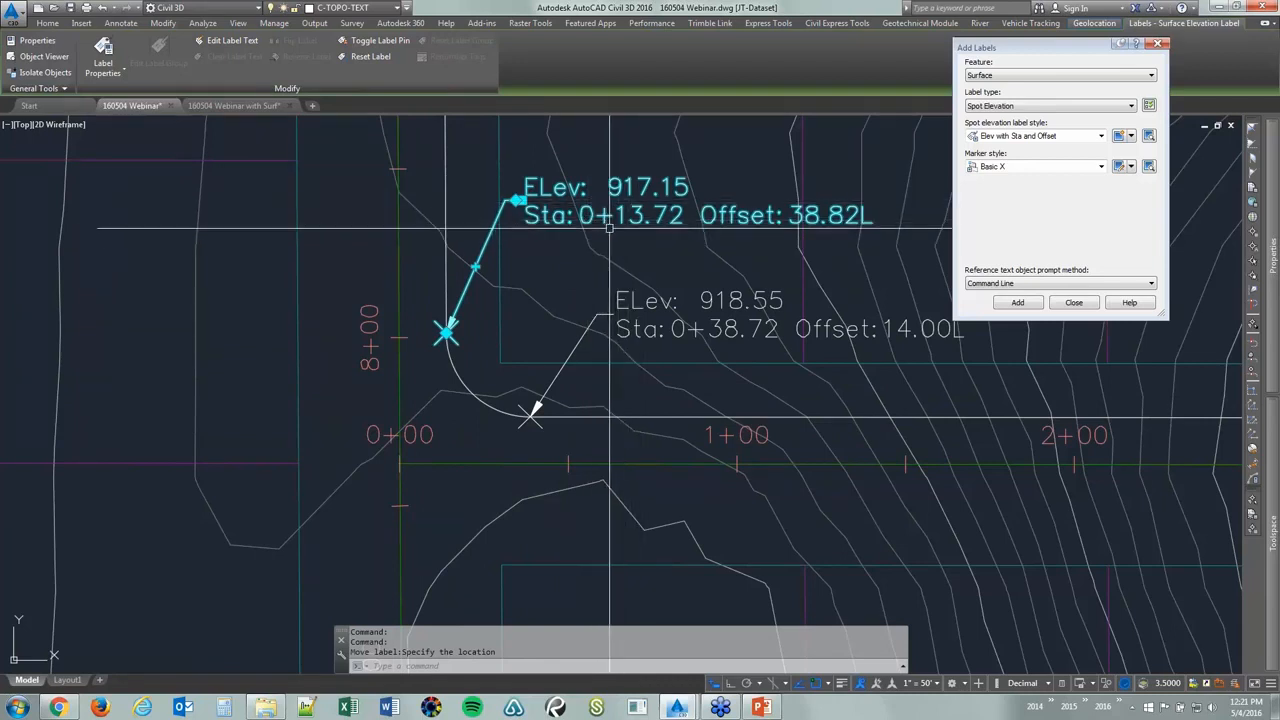
# Change the moved label's reference alignment to West Road and deselect the label
pyautogui.moveTo(1276, 238)
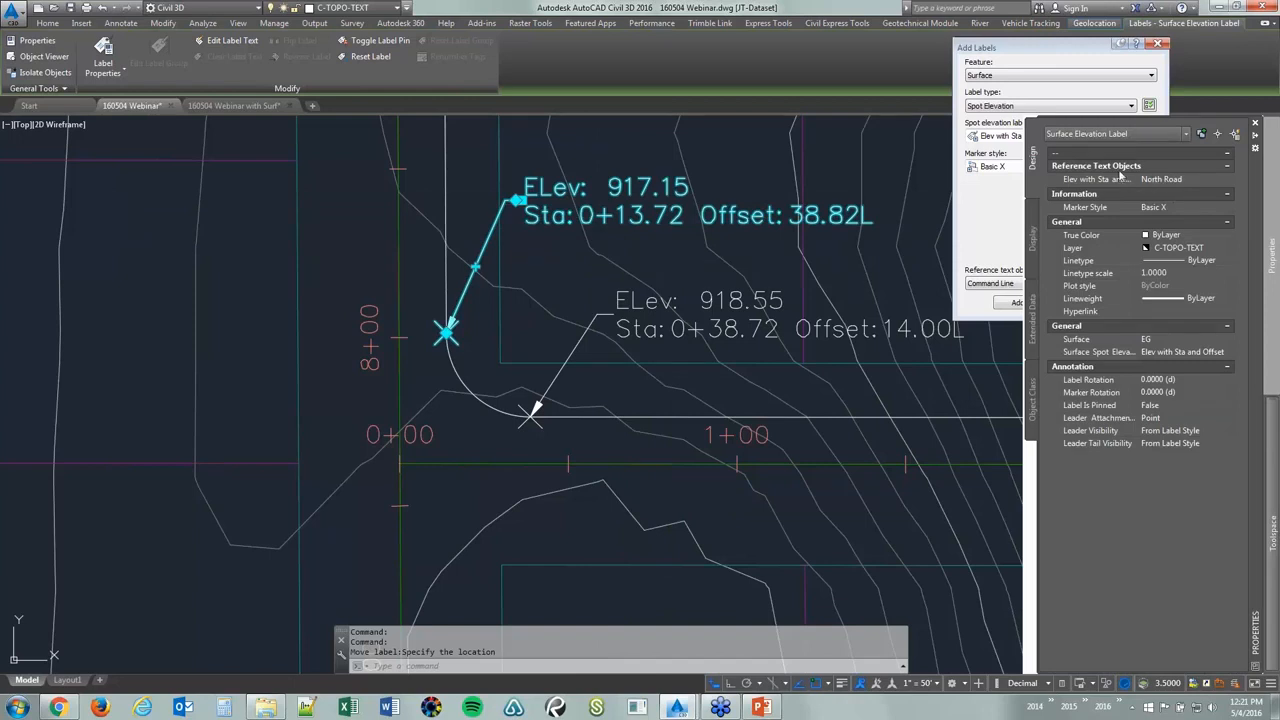
pyautogui.click(1163, 181)
pyautogui.click(1163, 181)
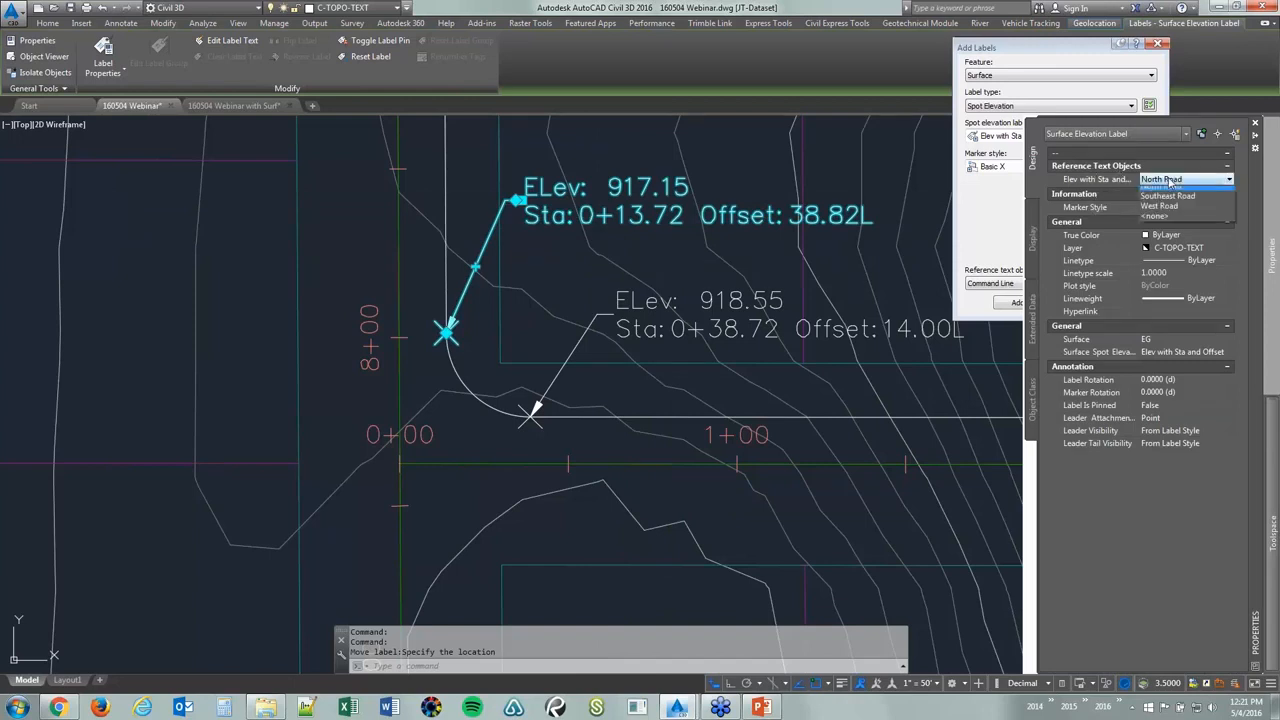
pyautogui.click(1174, 213)
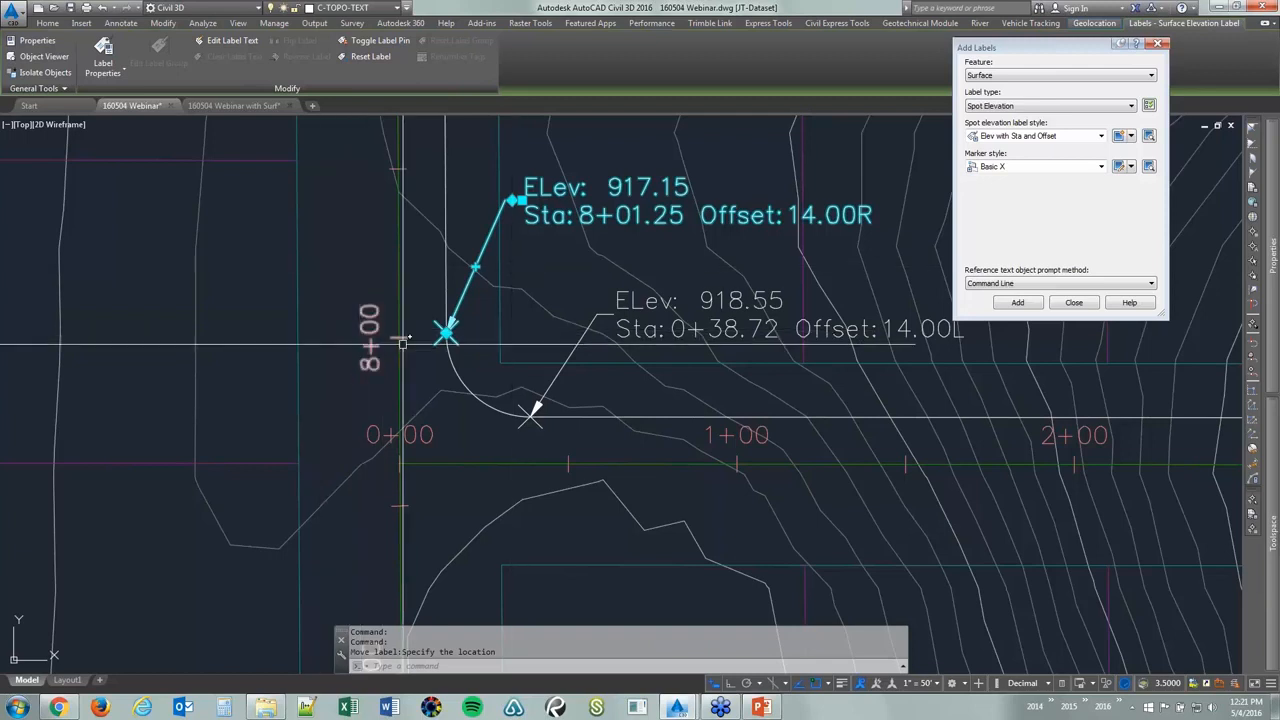
pyautogui.press('Escape')
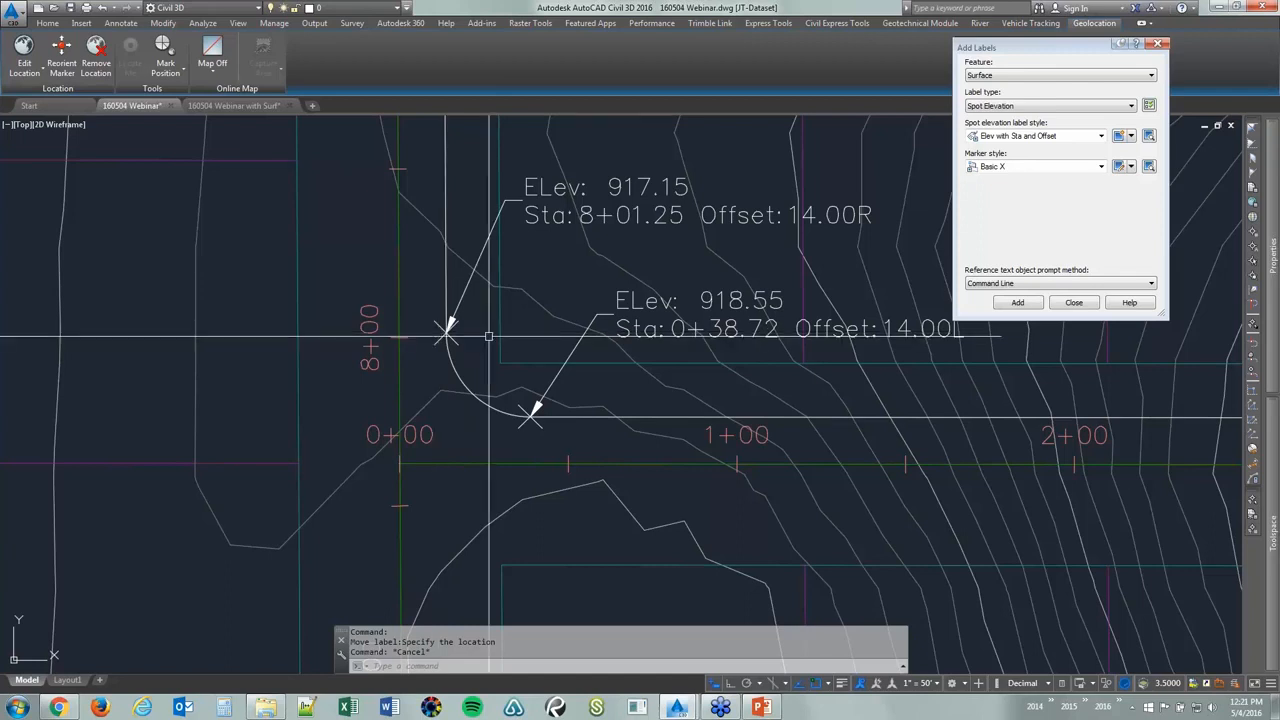
# Set up a Station Offset - Fixed Point label for the Alignment feature with the Curb marker style
pyautogui.scroll(-4, 445, 335)
pyautogui.moveTo(571, 371); pyautogui.dragTo(512, 358, button='middle')
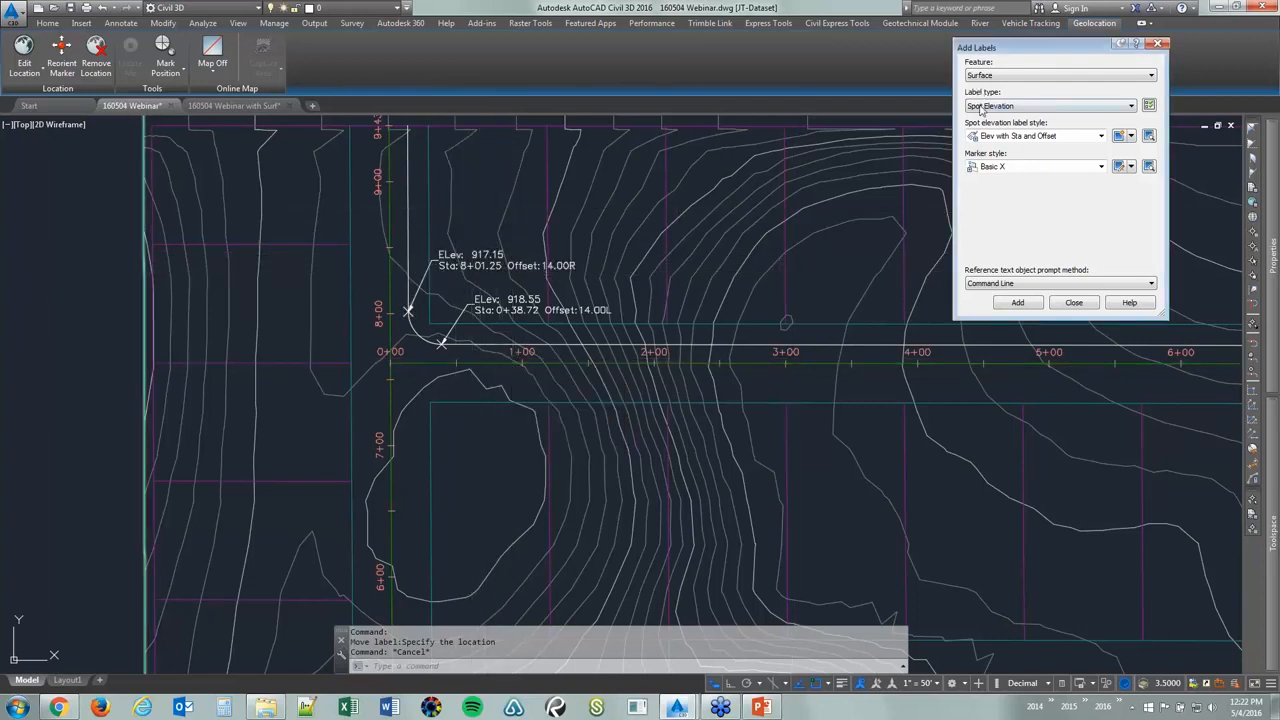
pyautogui.click(1002, 76)
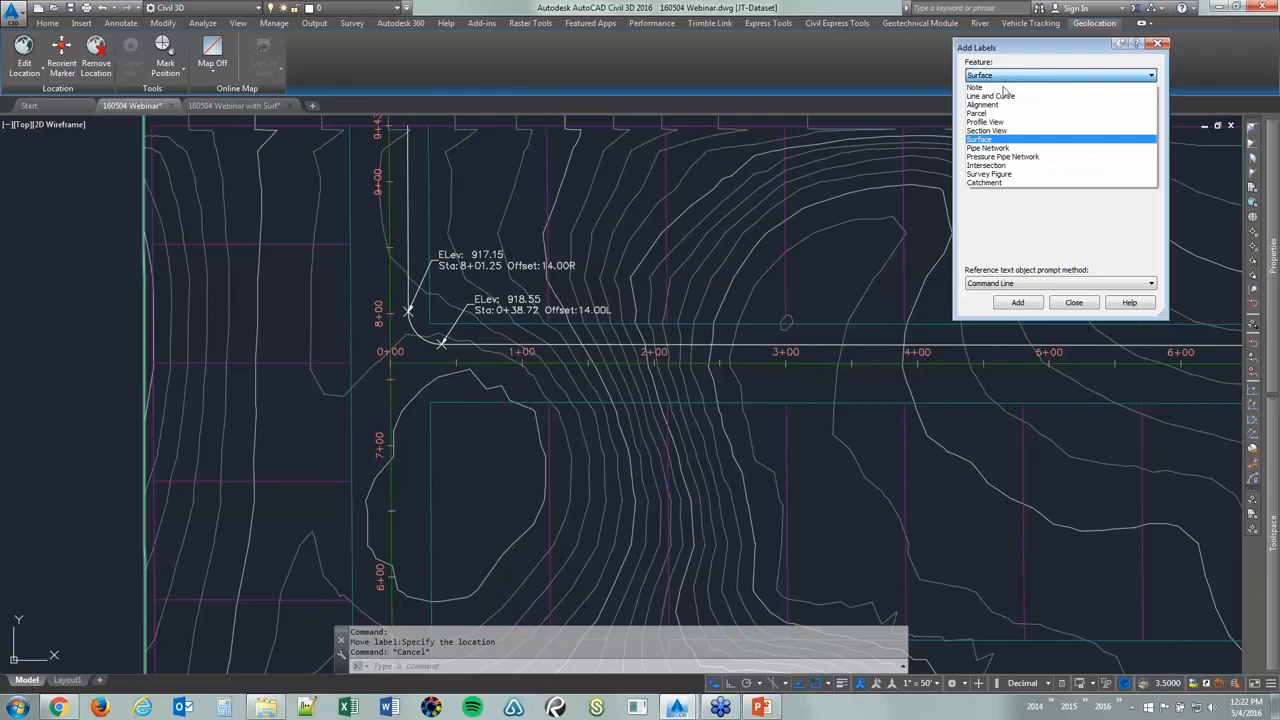
pyautogui.click(1004, 88)
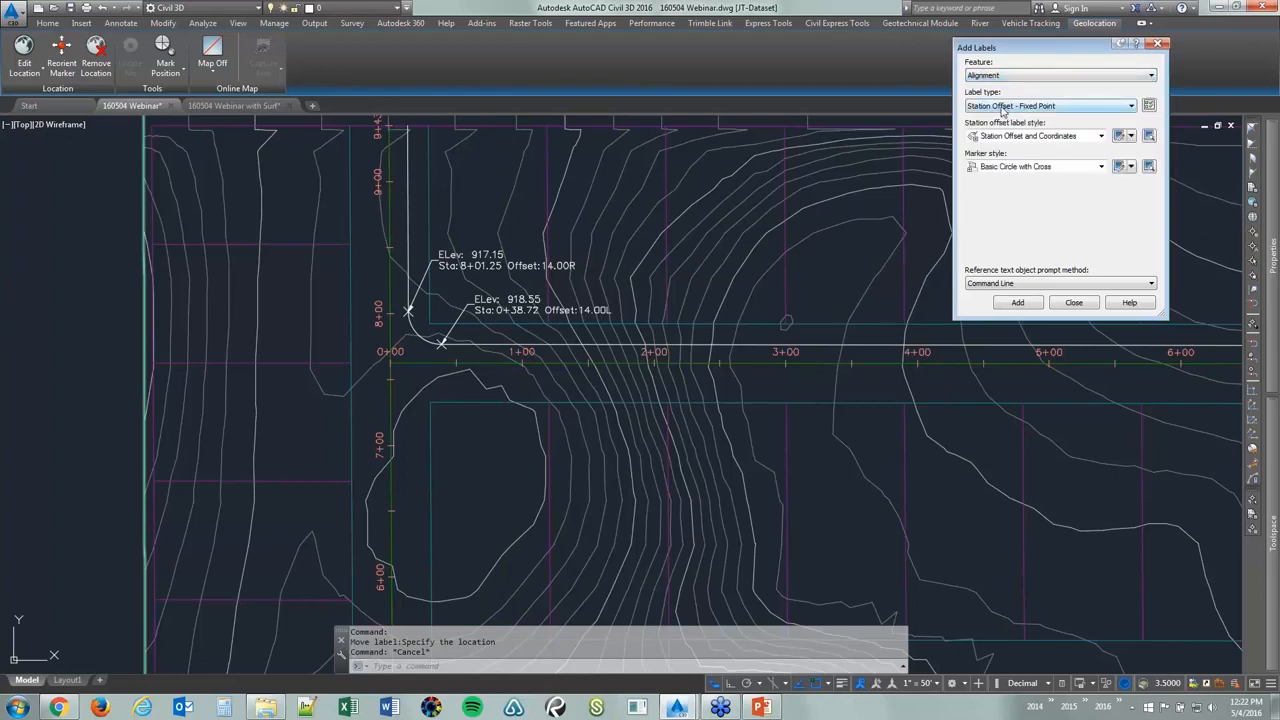
pyautogui.click(1003, 167)
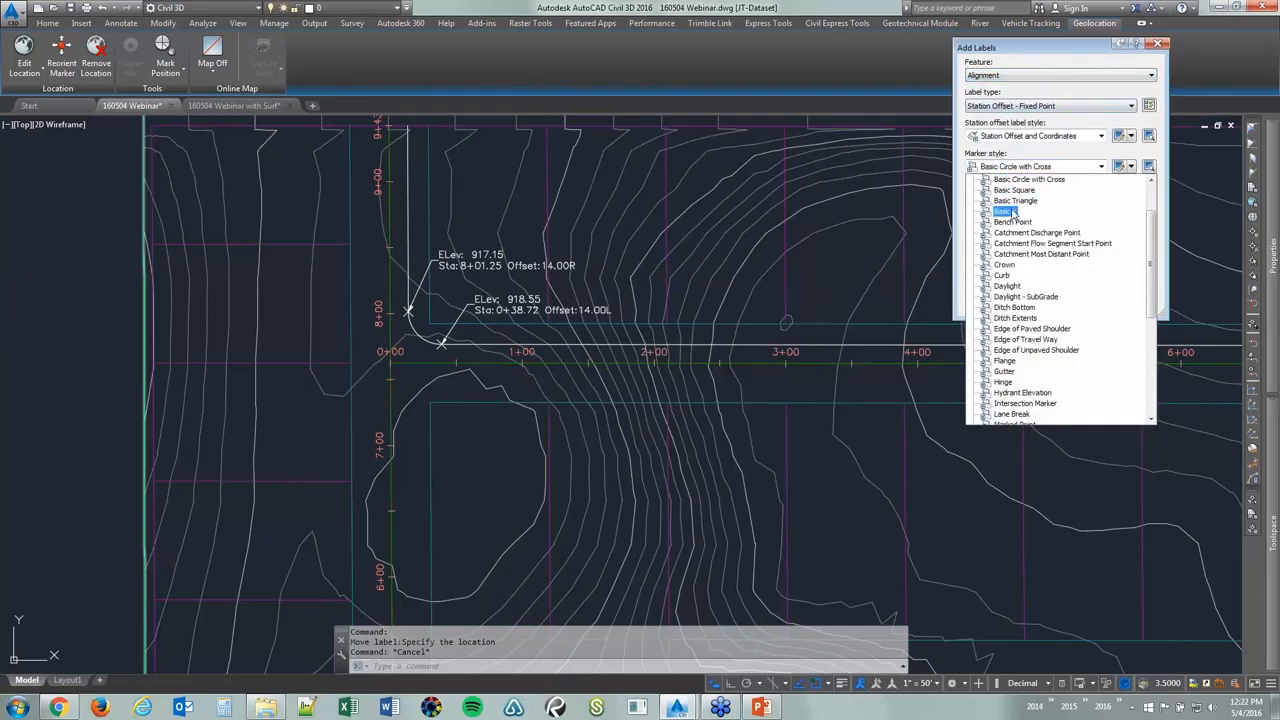
pyautogui.click(1004, 275)
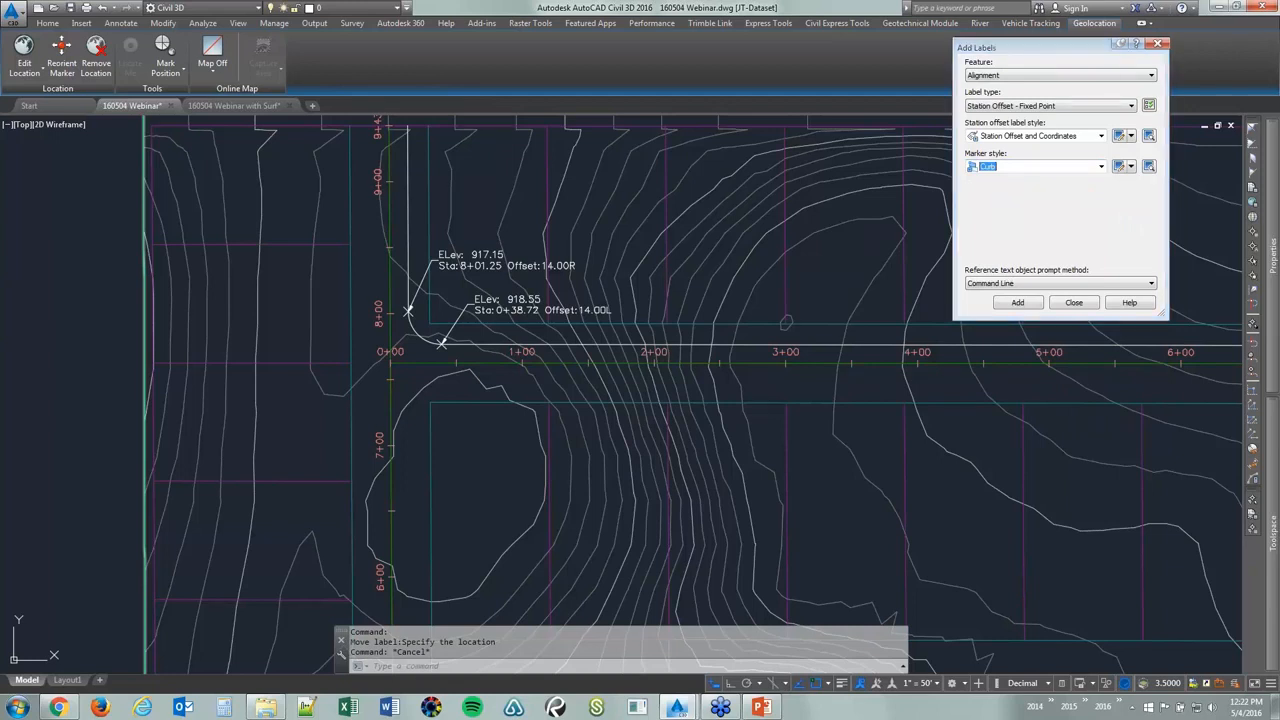
# Create a new station offset label style and name it CL CL
pyautogui.click(1132, 137)
pyautogui.click(1158, 152)
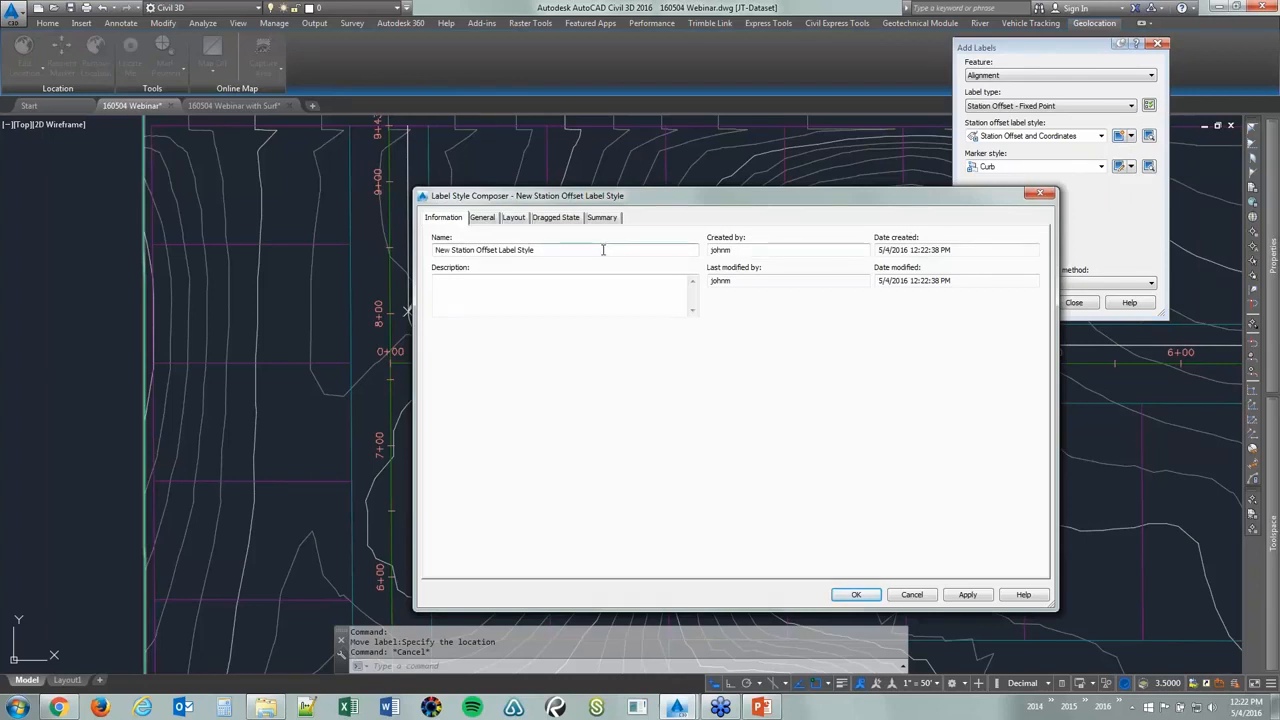
pyautogui.moveTo(603, 249); pyautogui.dragTo(421, 264)
pyautogui.write('CL CL')
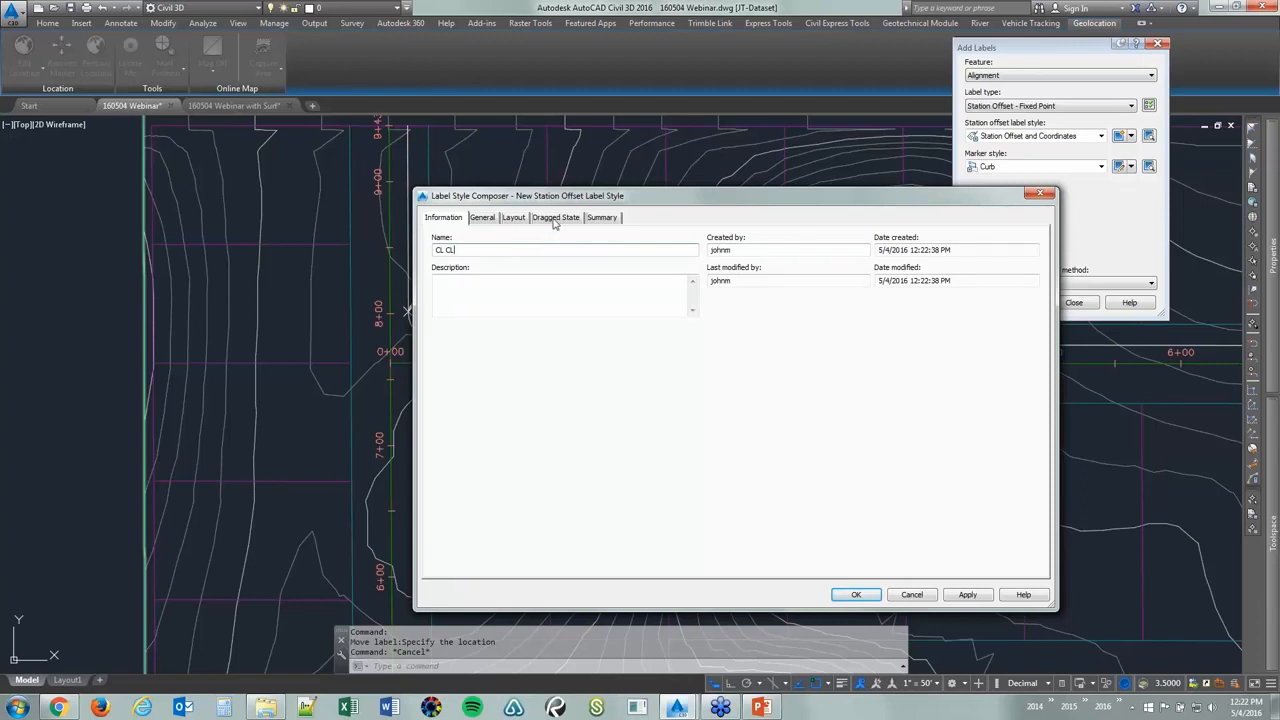
# Set the border visibility of the Station Offset text component to False in the style's layout
pyautogui.click(511, 219)
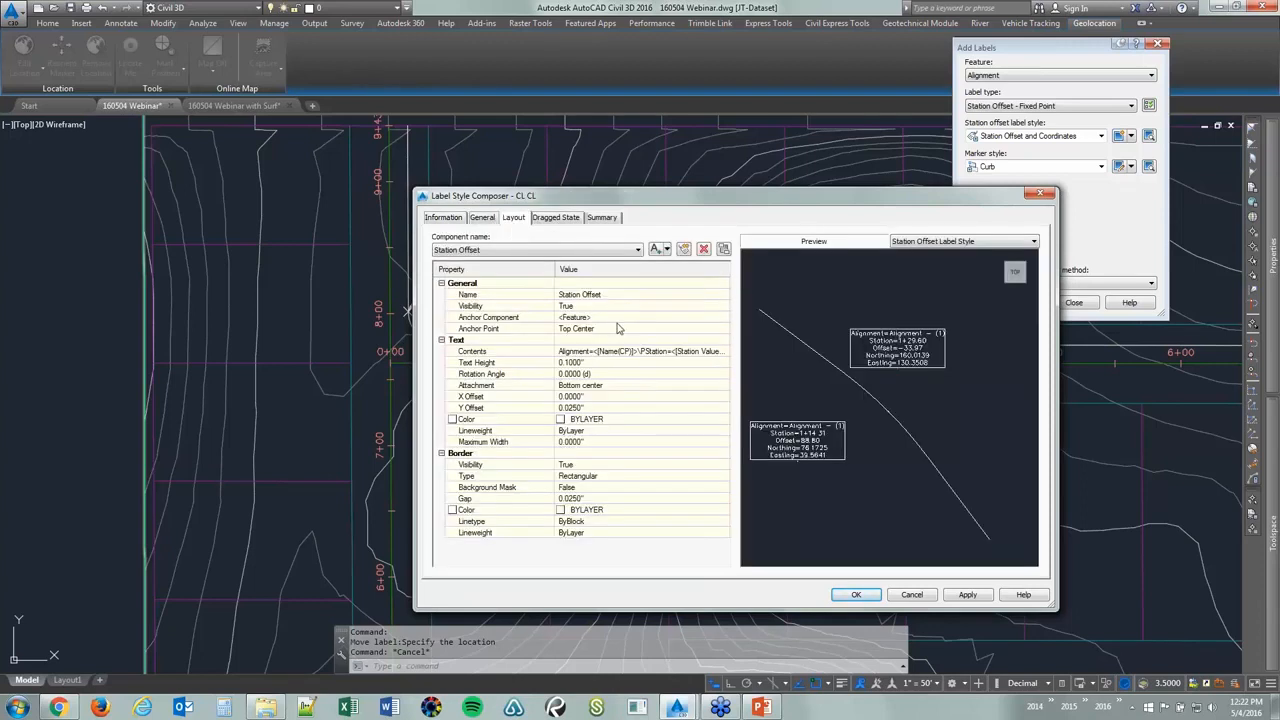
pyautogui.click(586, 465)
pyautogui.click(588, 465)
pyautogui.click(590, 487)
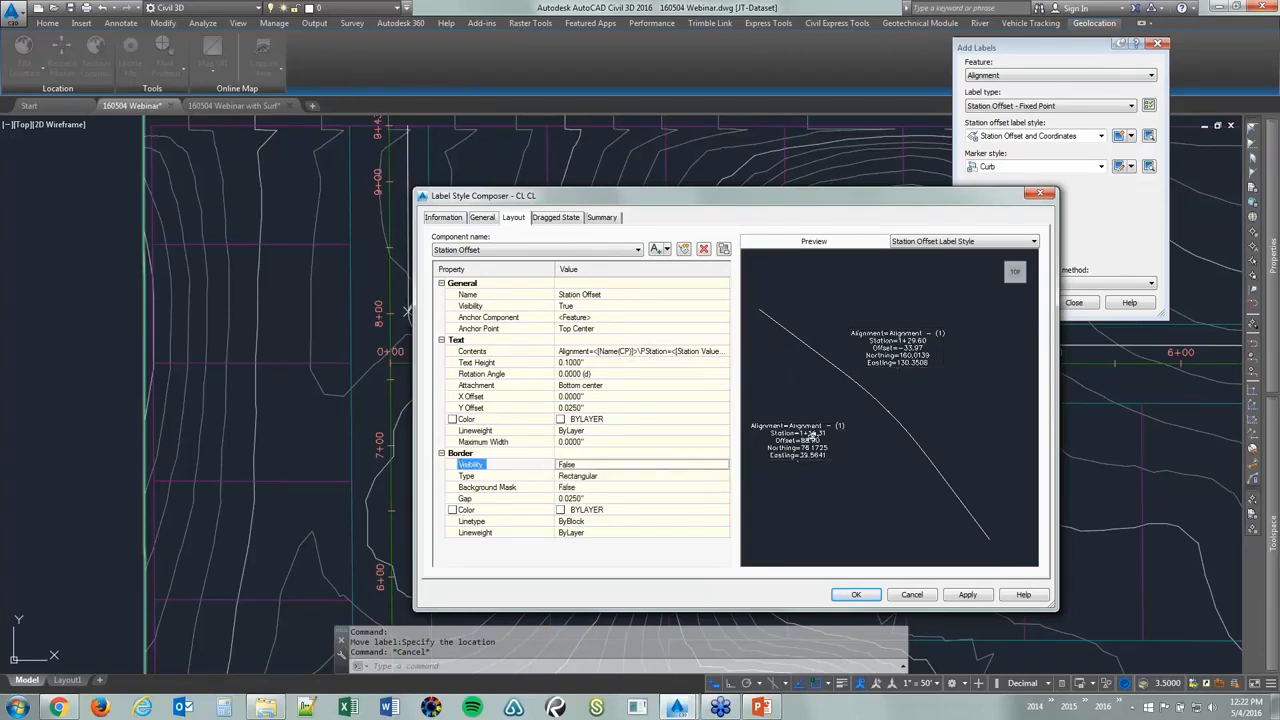
# Remove the Northing and Easting lines from the Station Offset component's text contents
pyautogui.click(708, 353)
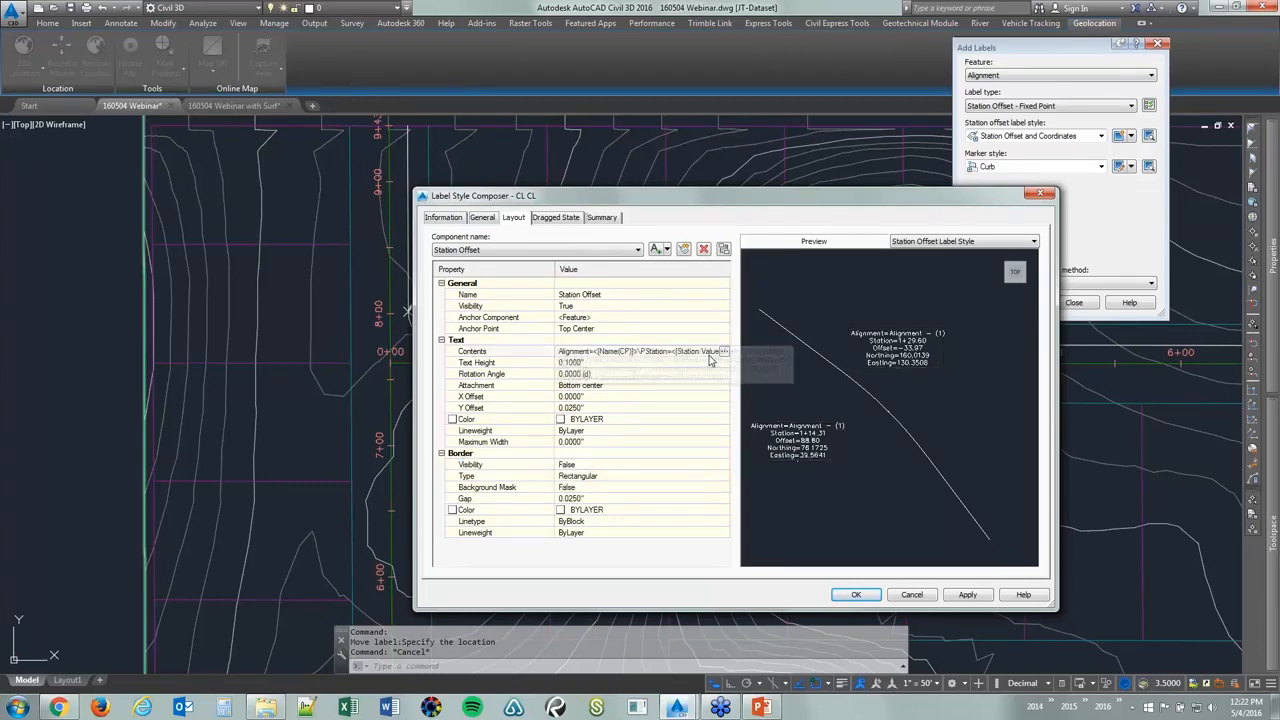
pyautogui.click(722, 359)
pyautogui.click(722, 352)
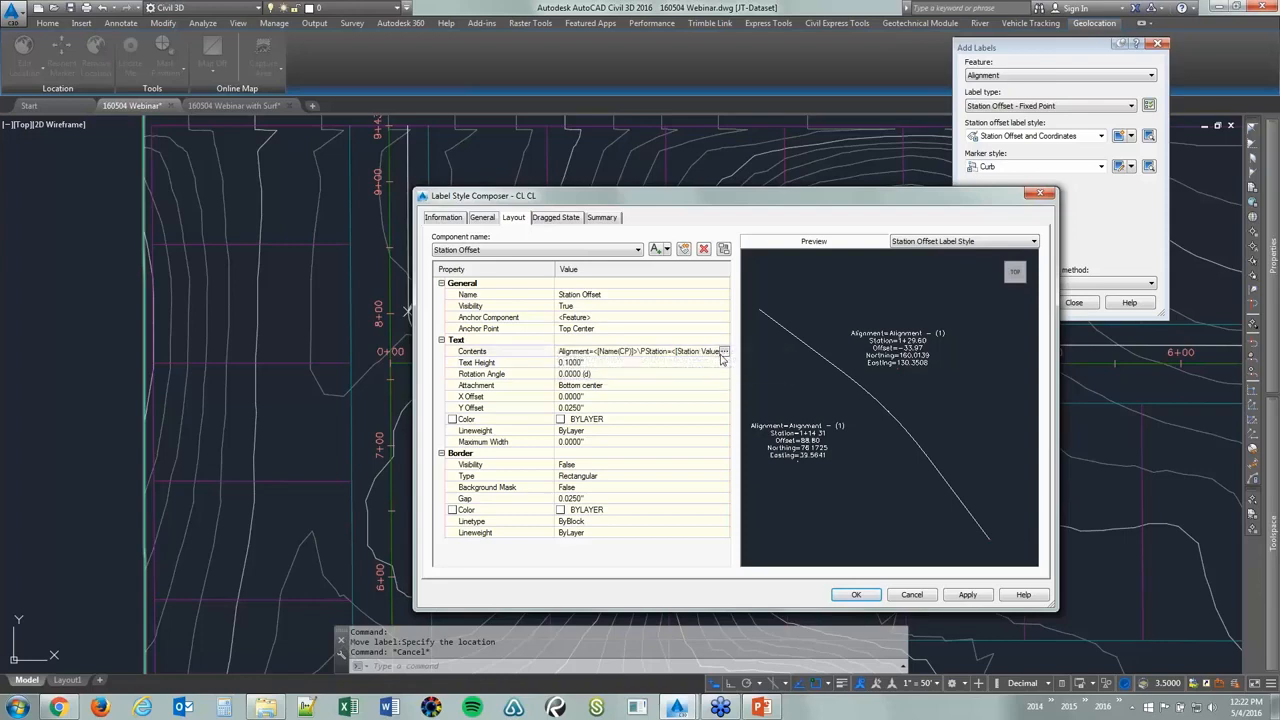
pyautogui.click(724, 352)
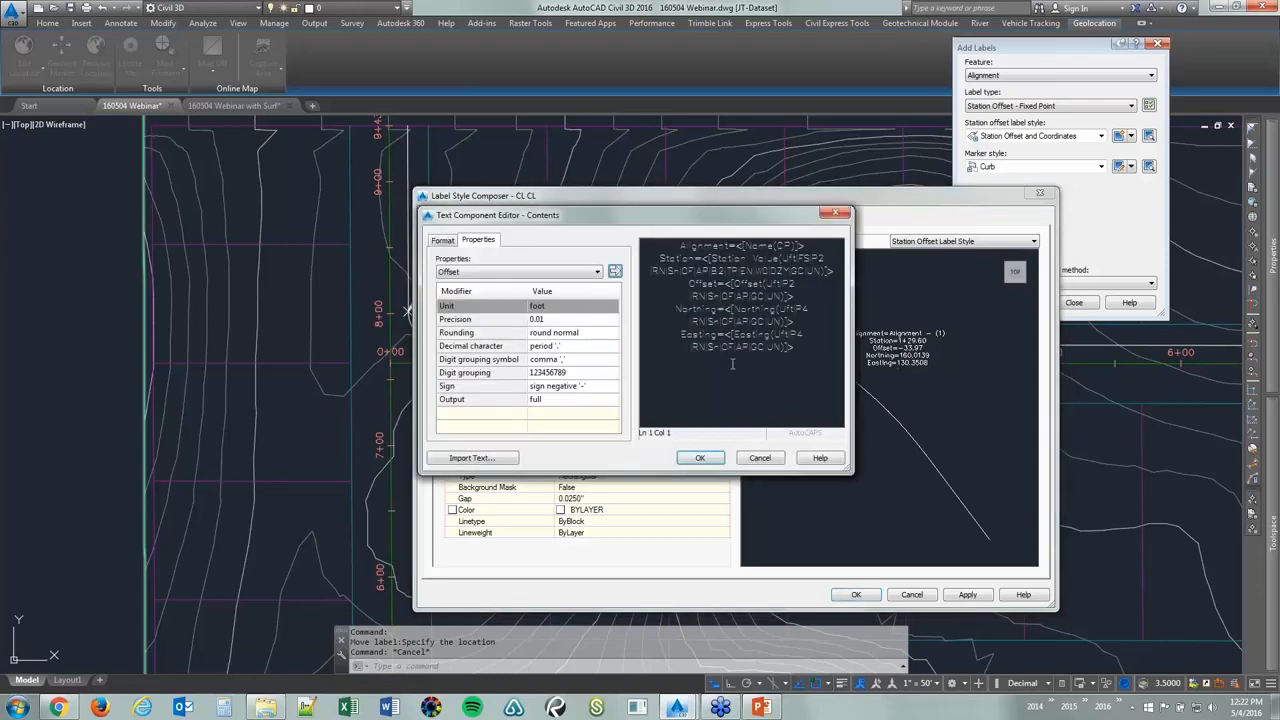
pyautogui.click(790, 348)
pyautogui.moveTo(797, 347); pyautogui.dragTo(688, 305)
pyautogui.press('Delete')
# Remove the Offset line from the component's text, leaving only the alignment name and station, and accept the edited contents
pyautogui.hotkey('shift', 'Up')
pyautogui.hotkey('shift', 'Up')
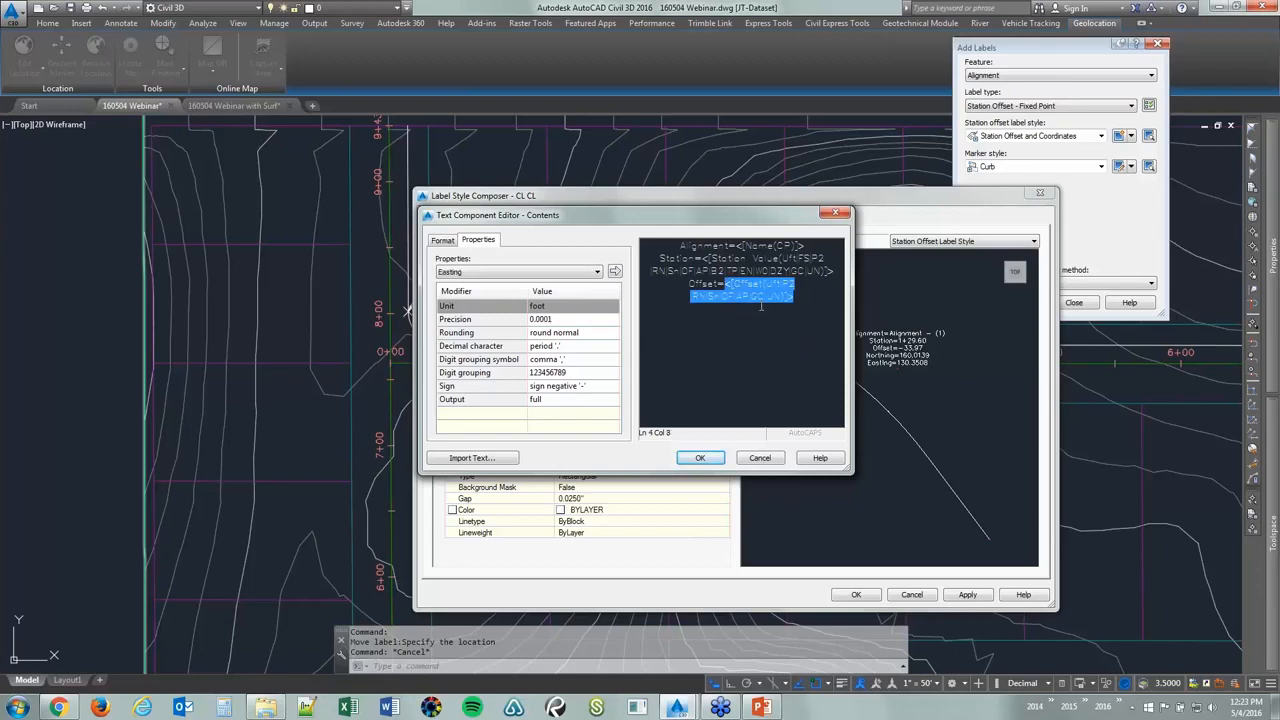
pyautogui.press('Delete')
pyautogui.write('Of')
pyautogui.press('BackSpace')
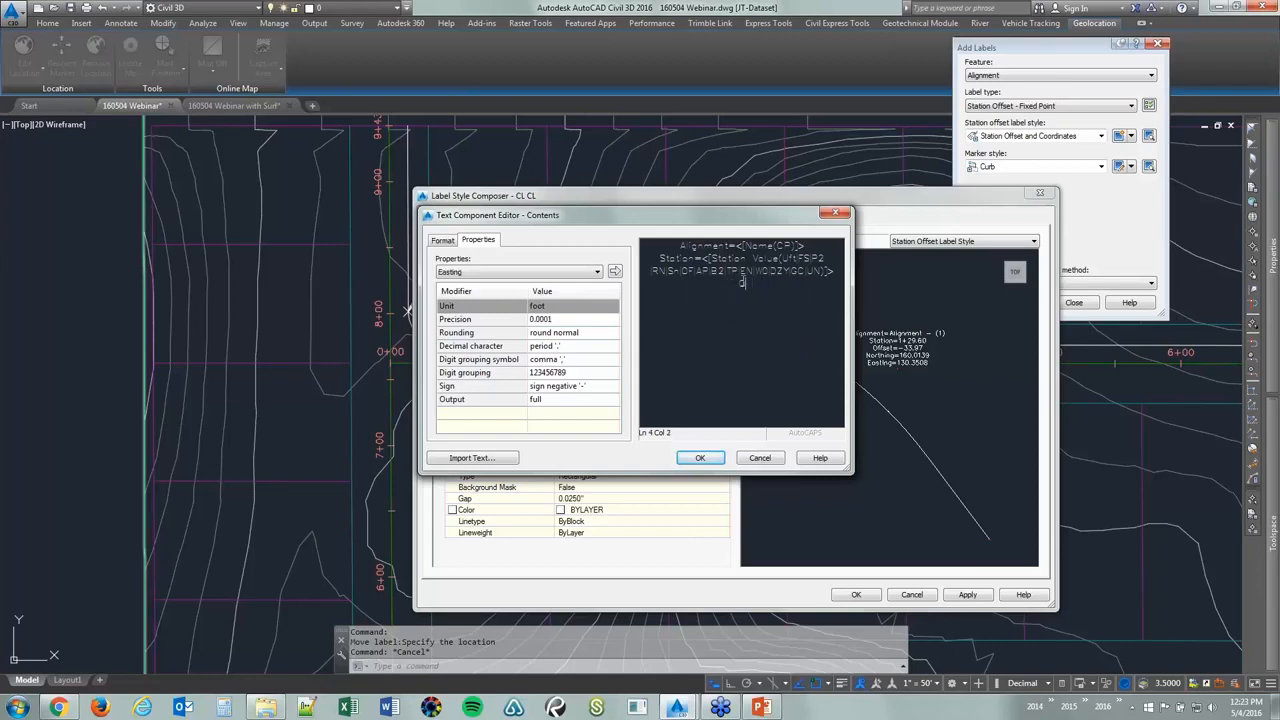
pyautogui.click(757, 272)
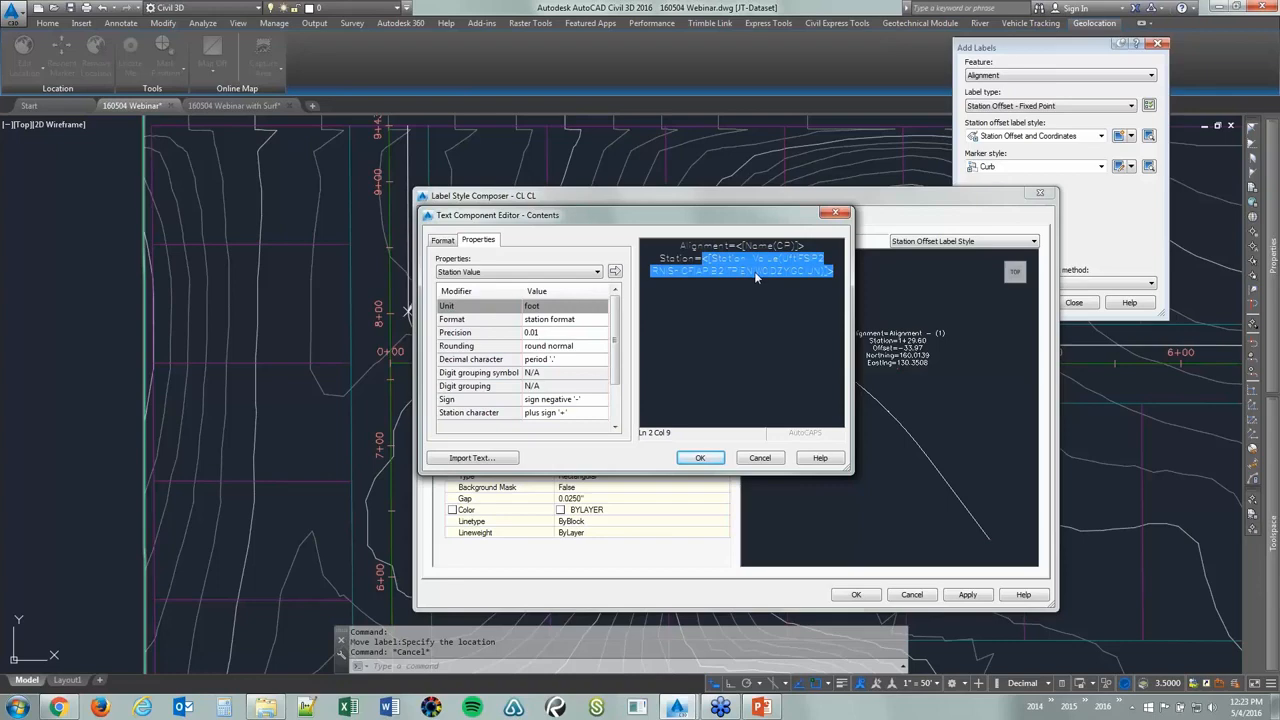
pyautogui.click(700, 457)
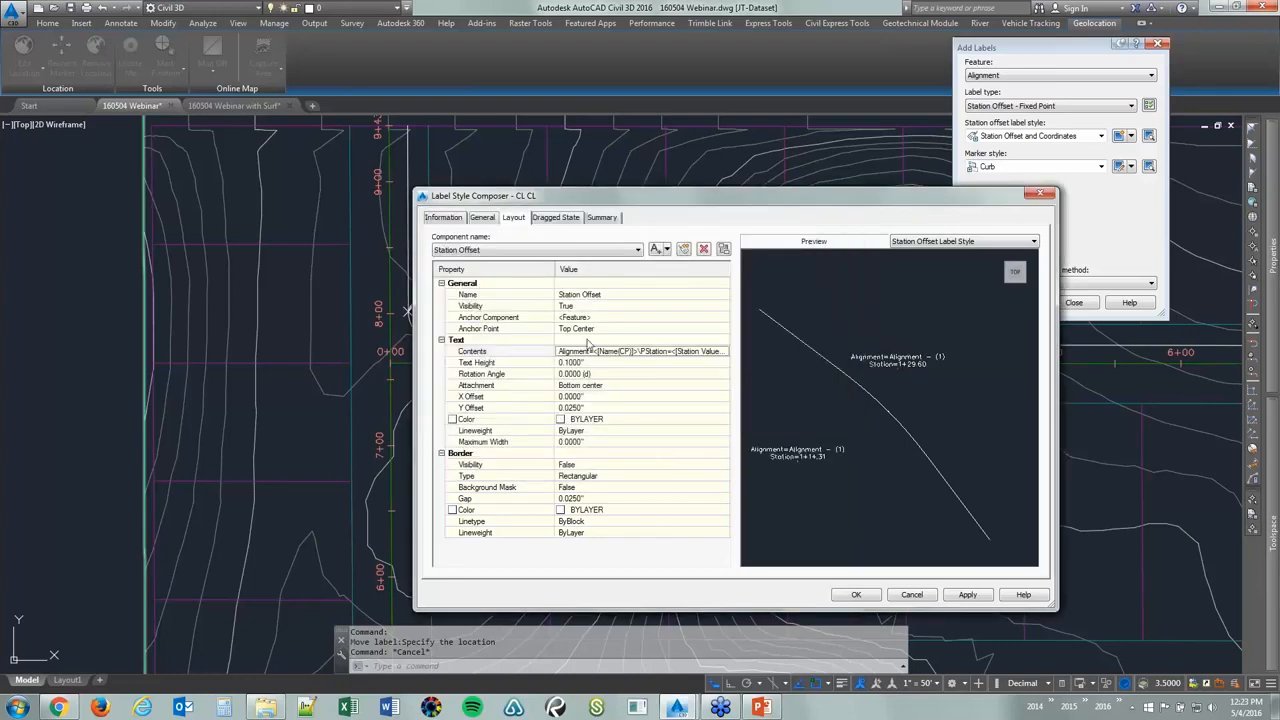
# Rename the Station Offset text component to Alignmetnt 1 and copy that name for reuse
pyautogui.click(585, 294)
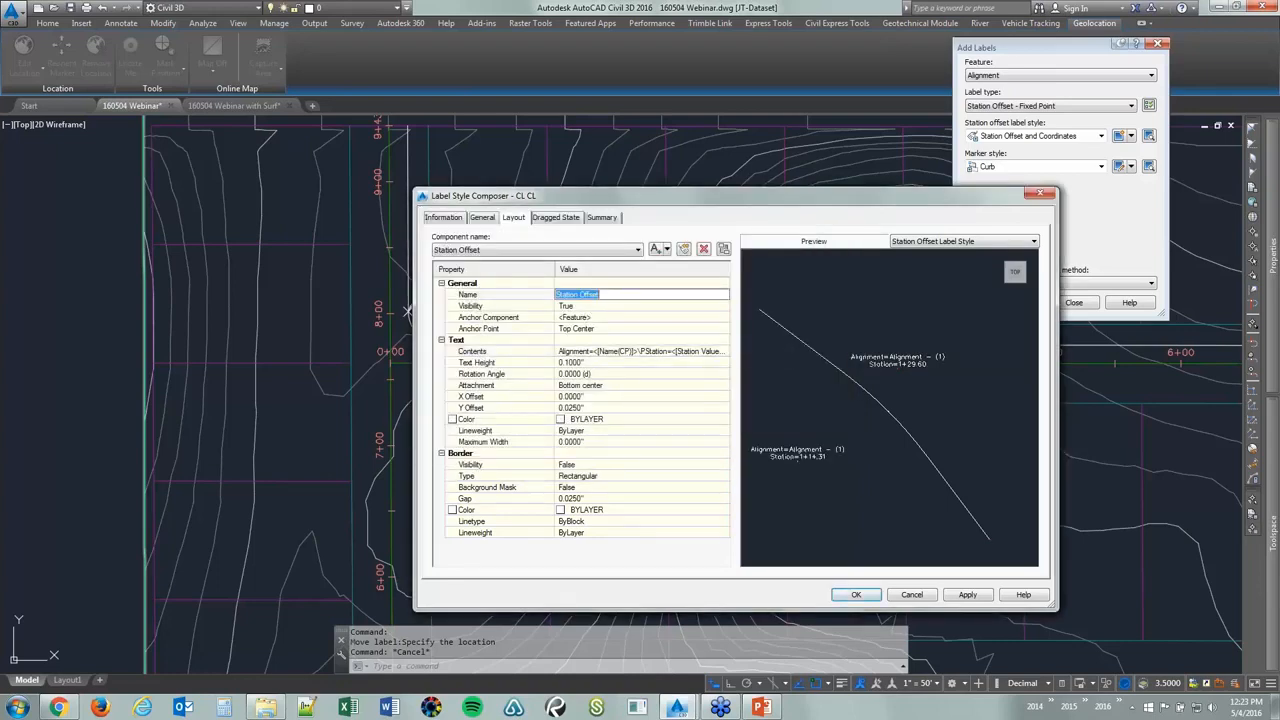
pyautogui.write('Alignment 1')
pyautogui.moveTo(592, 294); pyautogui.dragTo(557, 295)
pyautogui.hotkey('ctrl', 'c')
pyautogui.click(617, 283)
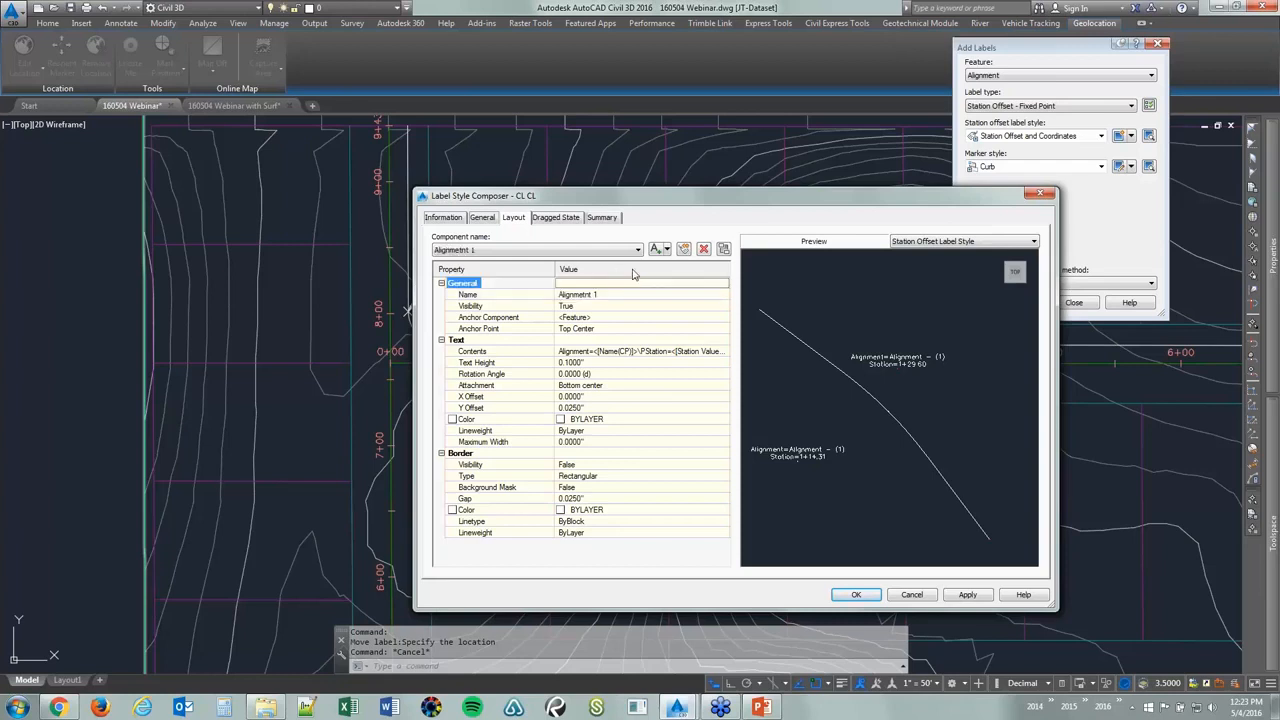
# Add a reference text component of type Alignment to the CL CL label style
pyautogui.click(667, 249)
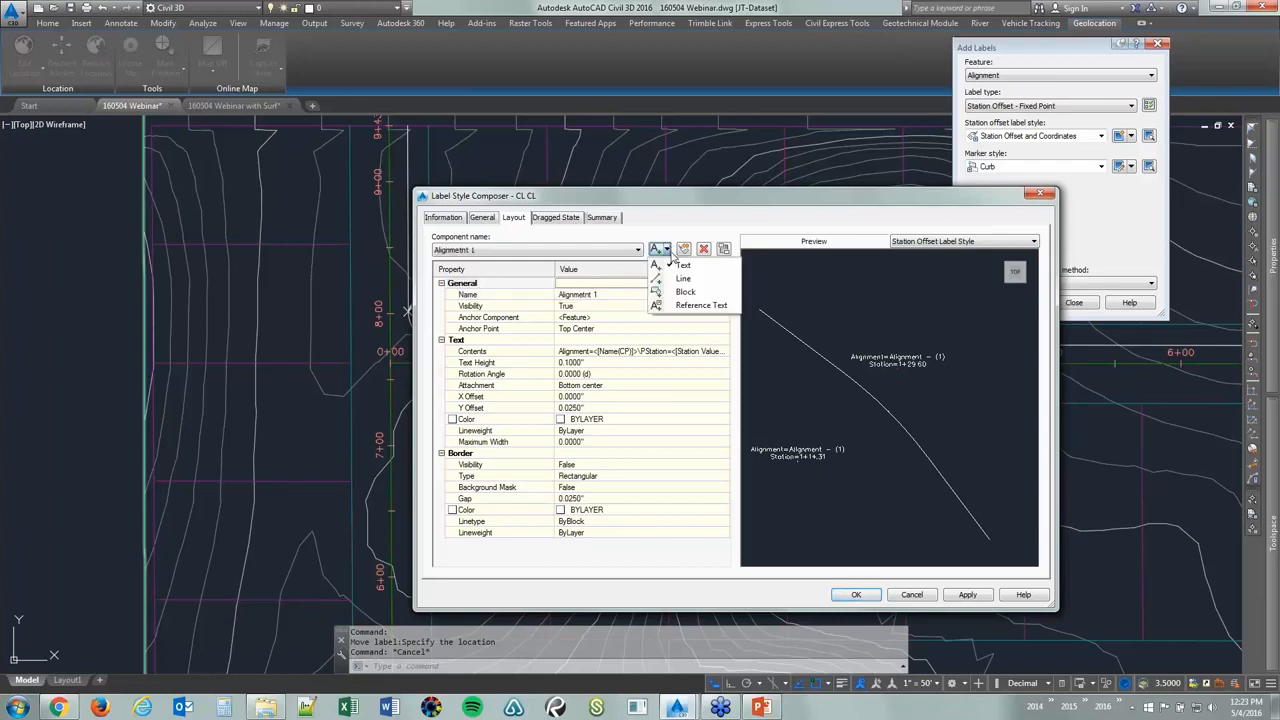
pyautogui.click(690, 306)
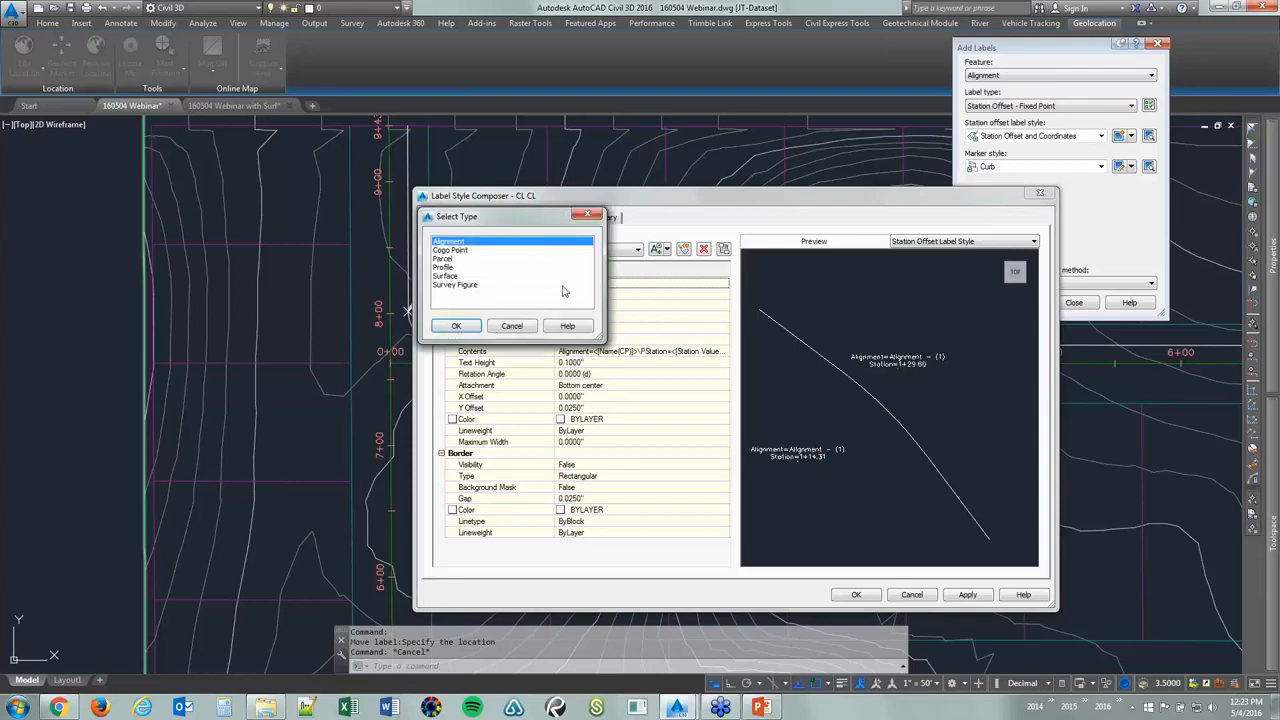
pyautogui.click(458, 326)
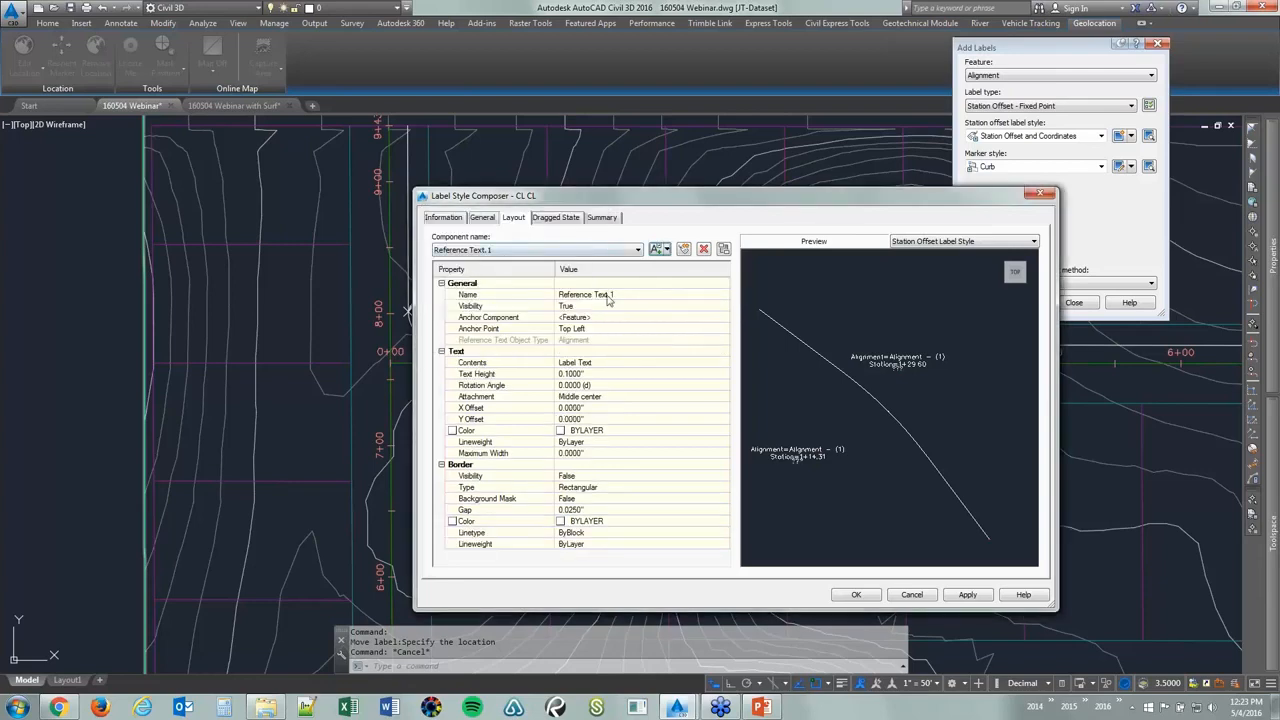
# Try to name the new reference text component Alignmetnt 1
pyautogui.click(625, 294)
pyautogui.write('Alignmetnt 1')
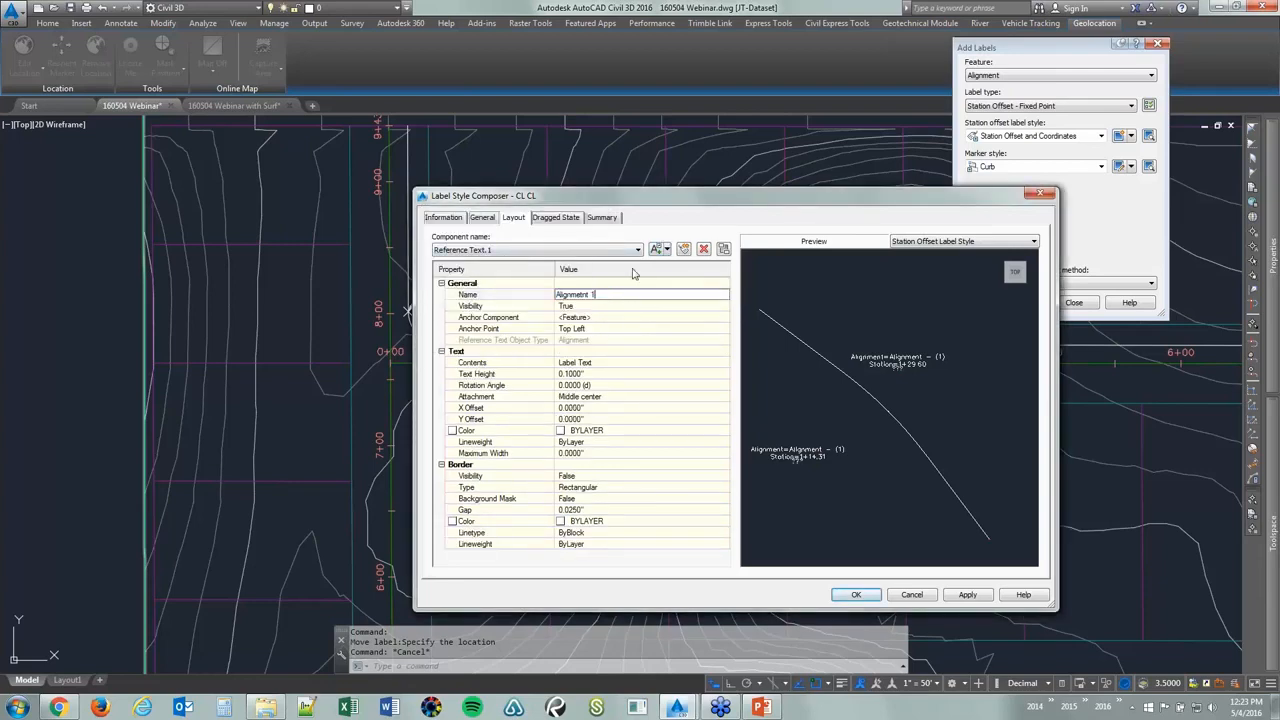
pyautogui.press('Return')
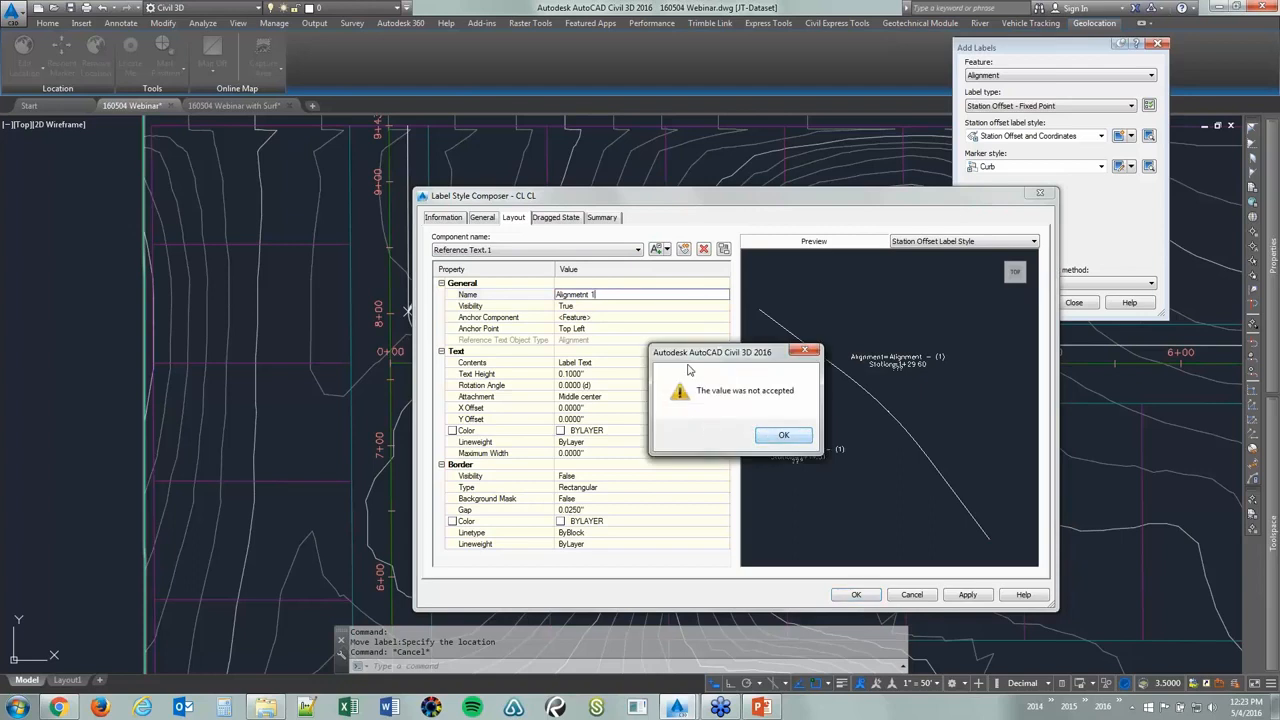
pyautogui.click(775, 436)
# Name the new reference text component Alignmetnt 2
pyautogui.click(635, 305)
pyautogui.click(634, 294)
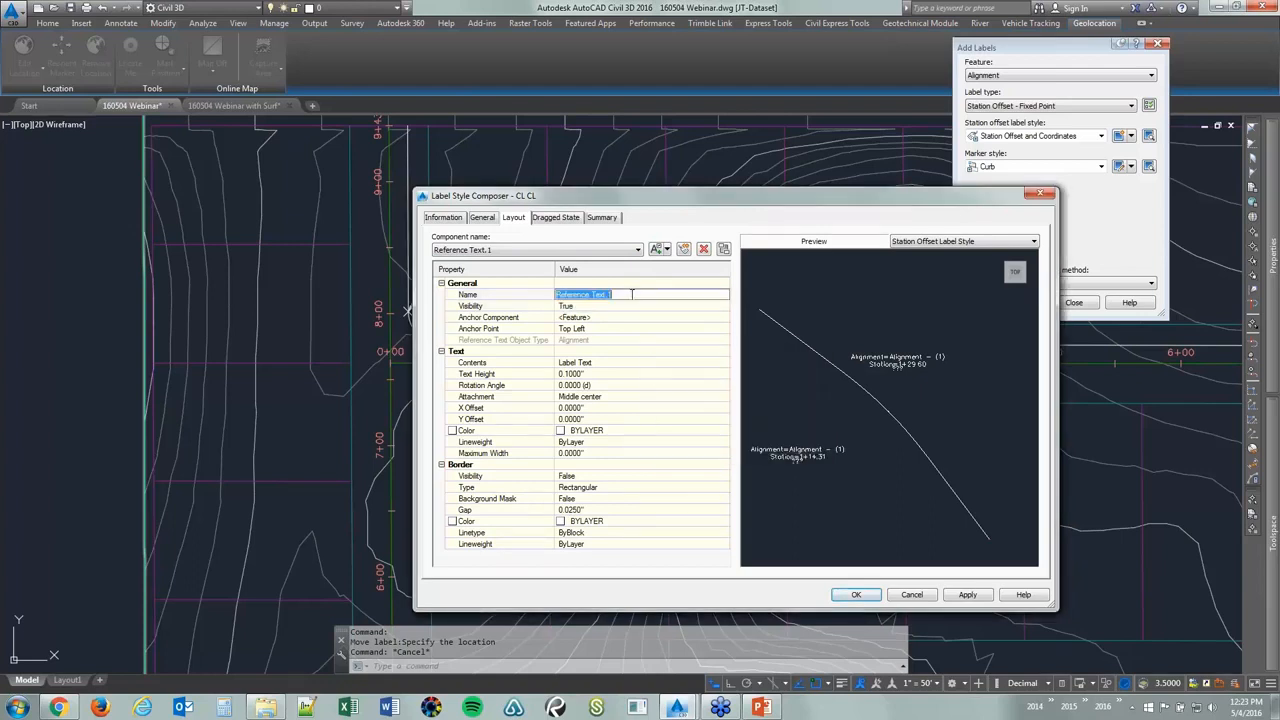
pyautogui.hotkey('ctrl', 'v')
# Replace the reference component's default label text with "Alignment:" followed by the Raw Station property, and accept the contents
pyautogui.click(645, 362)
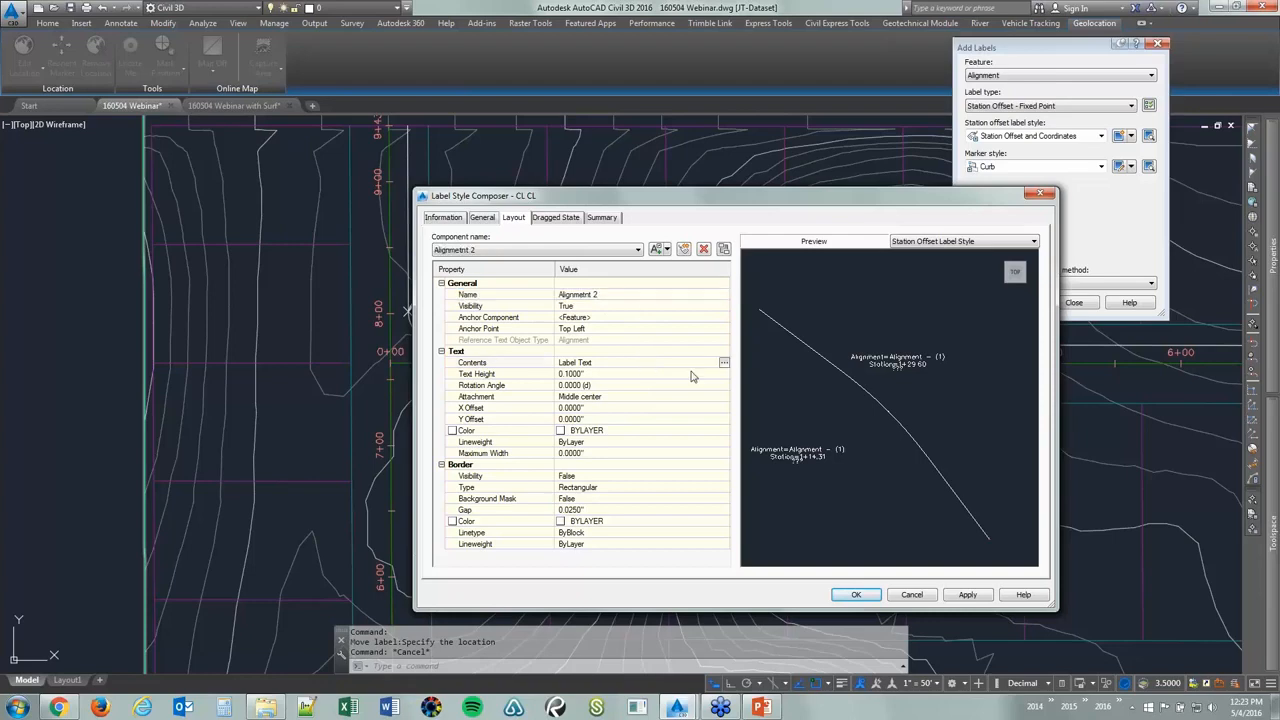
pyautogui.click(723, 363)
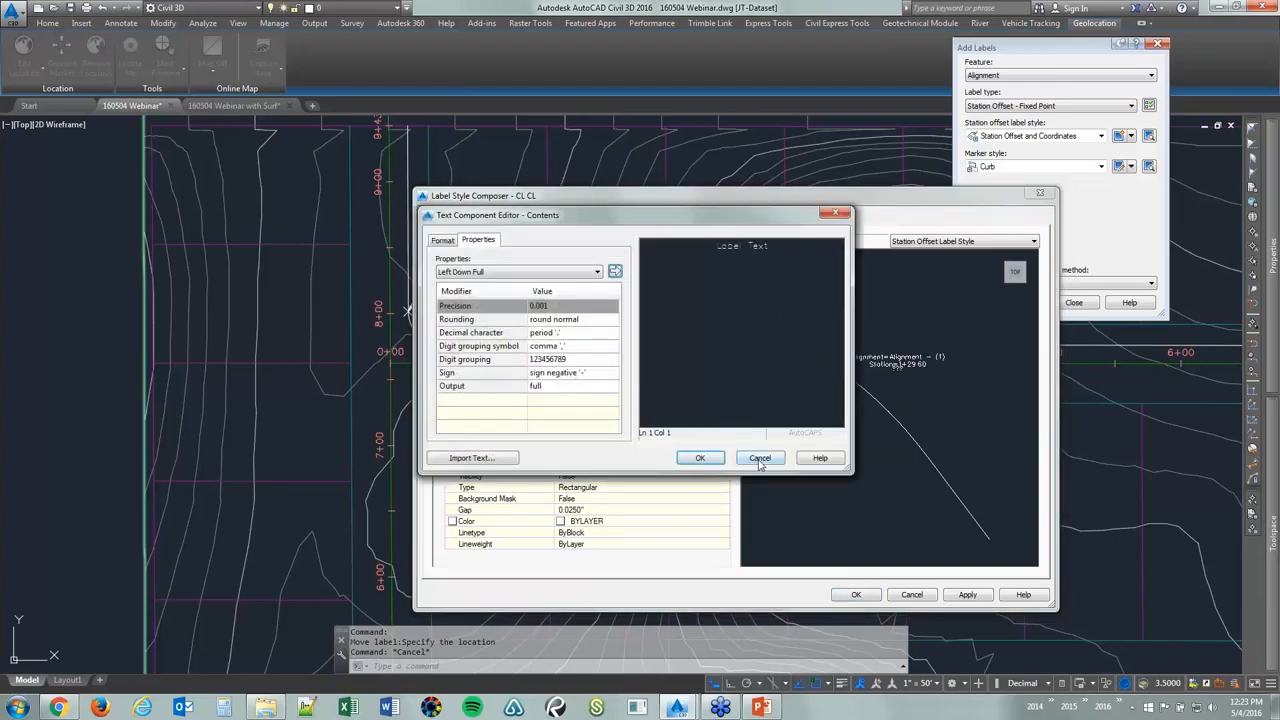
pyautogui.moveTo(788, 256); pyautogui.dragTo(652, 259)
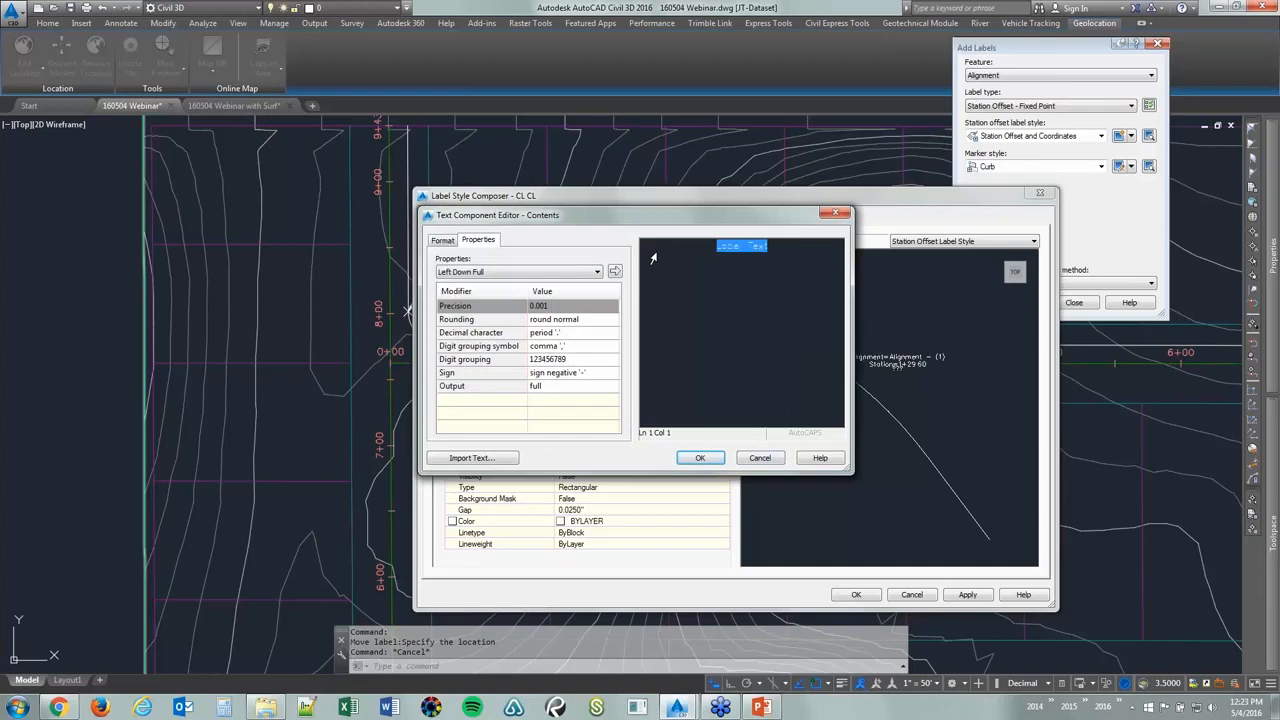
pyautogui.press('Delete')
pyautogui.write('Alignment:')
pyautogui.click(580, 272)
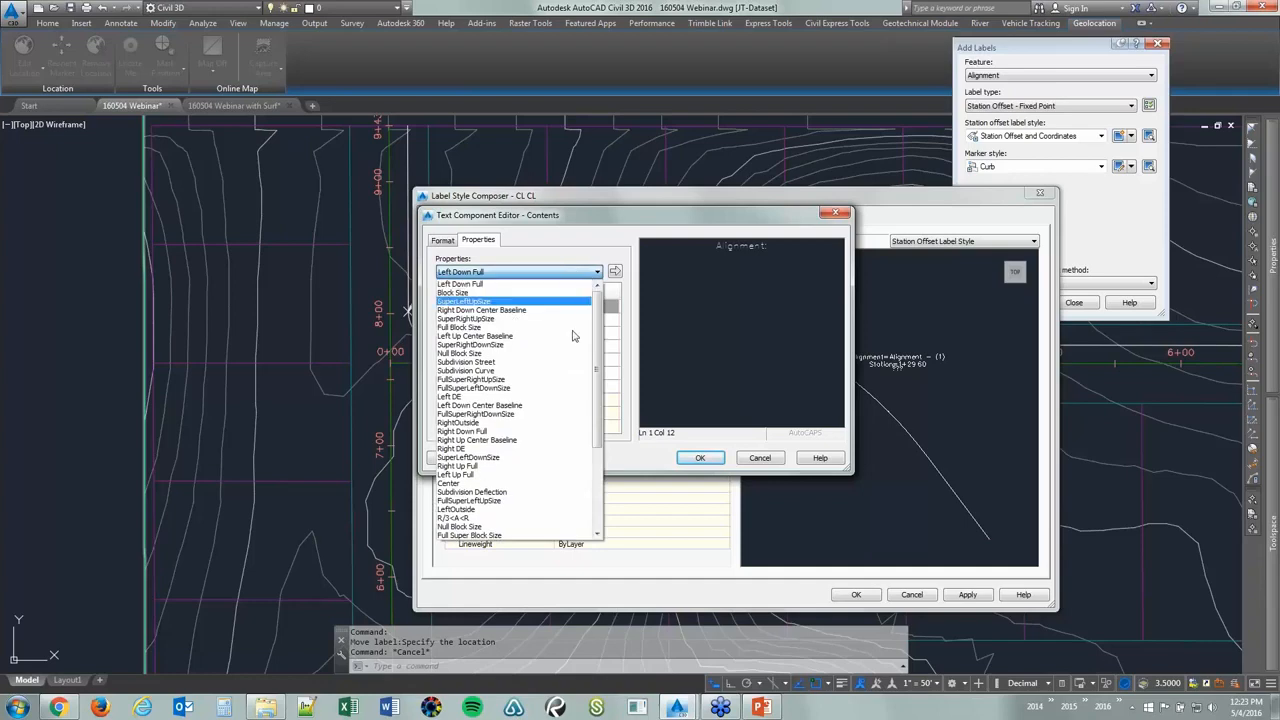
pyautogui.scroll(-5, 560, 400)
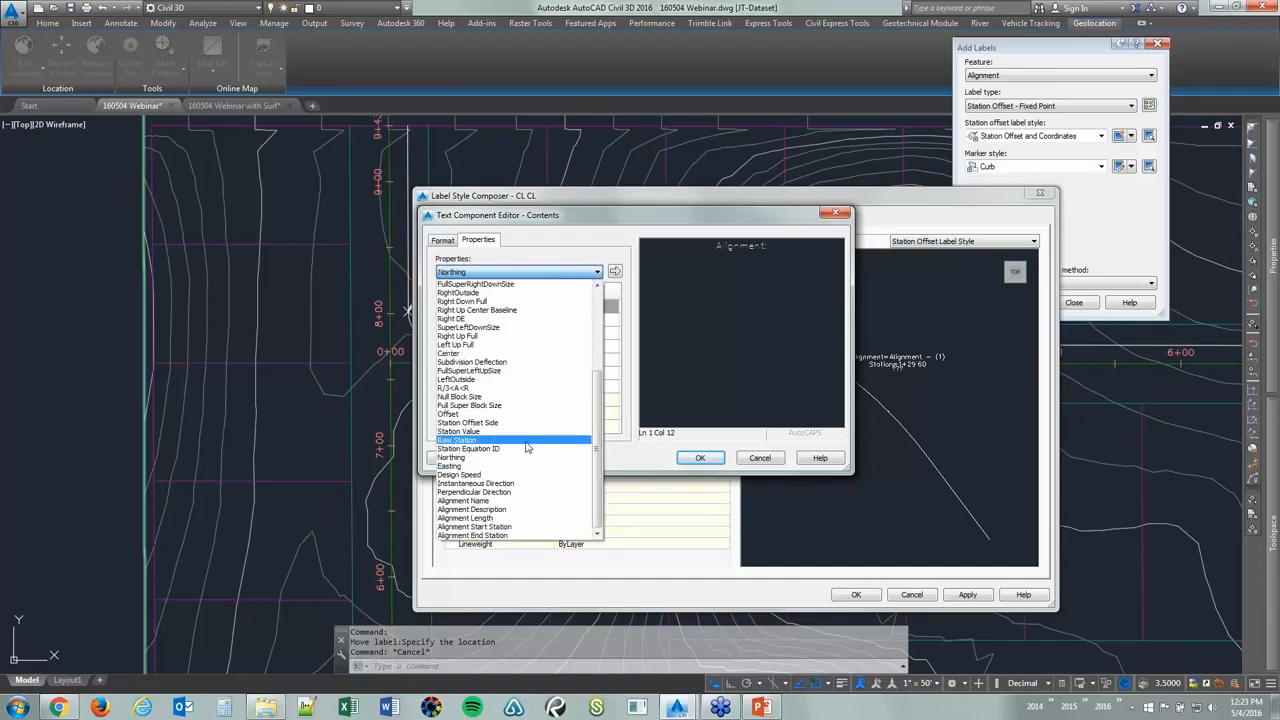
pyautogui.click(527, 440)
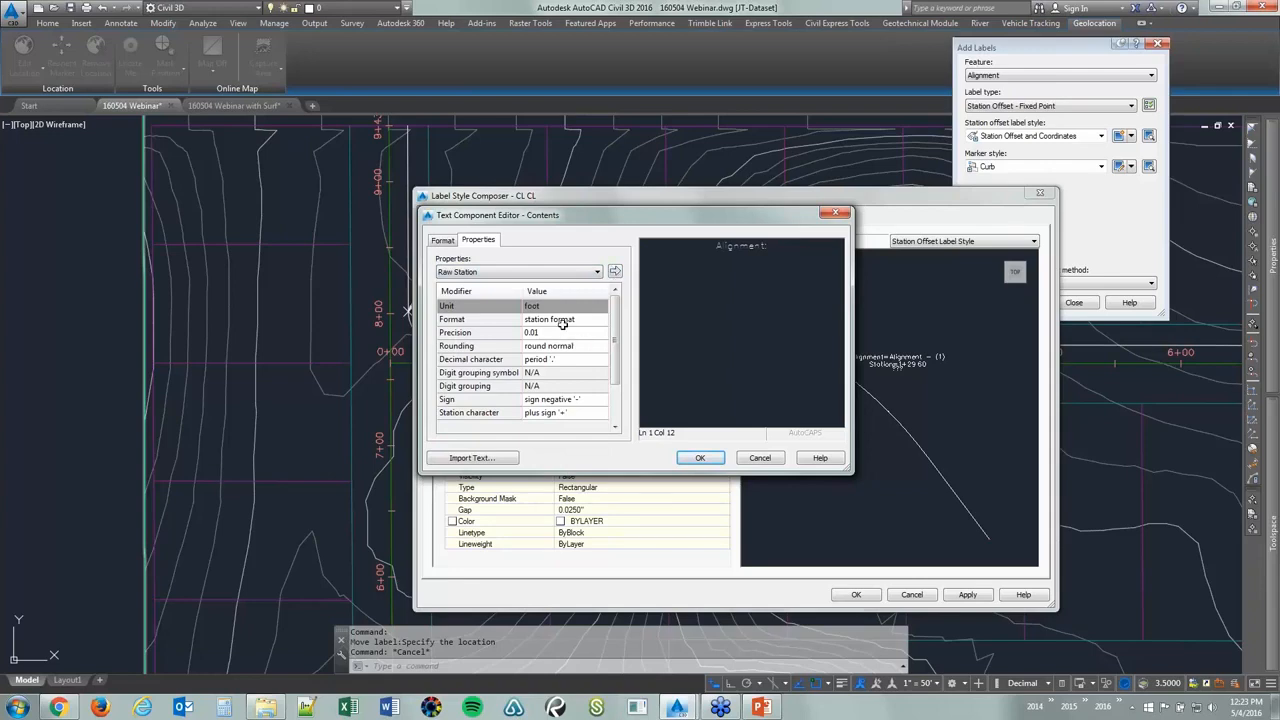
pyautogui.click(614, 271)
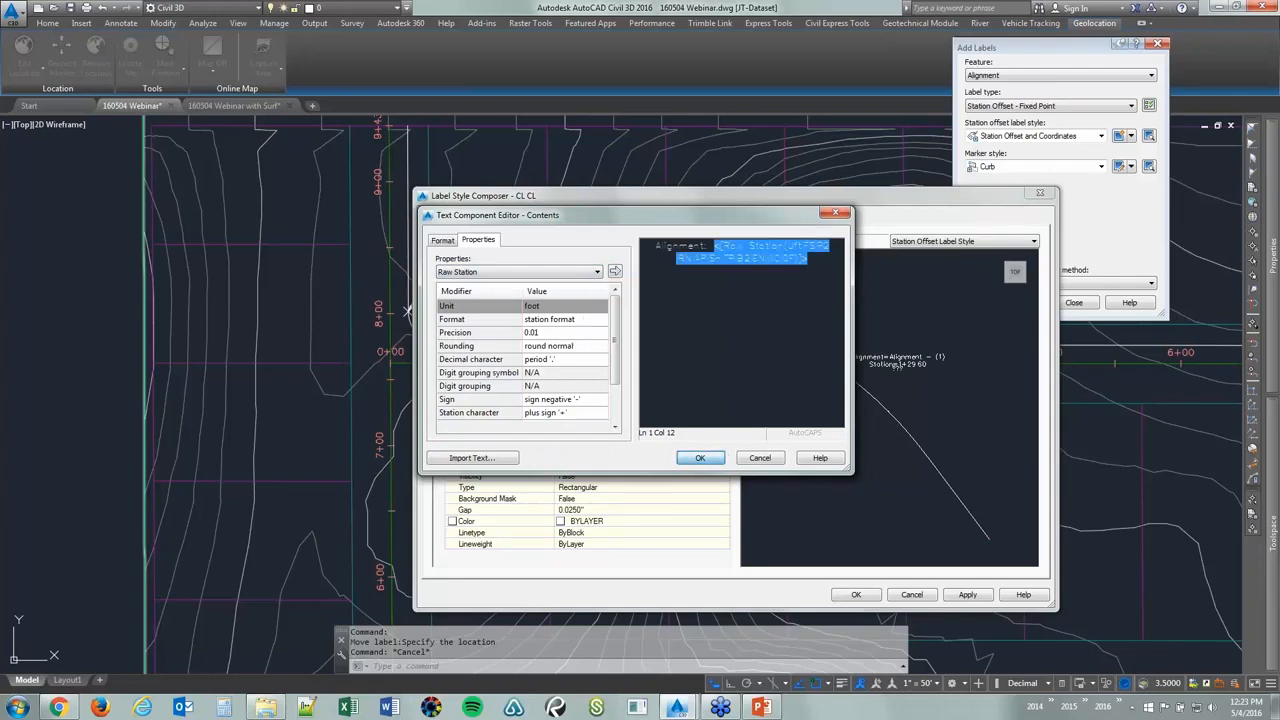
pyautogui.click(700, 457)
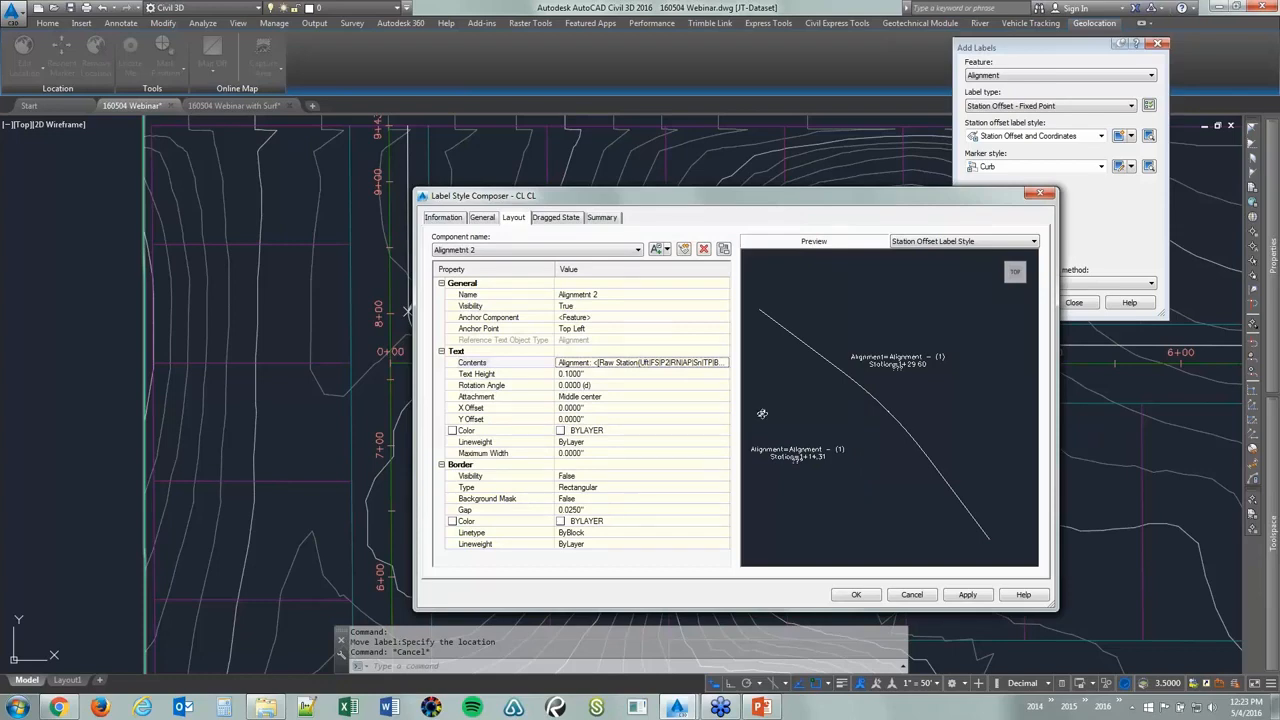
# Insert the Alignment Name property after "Alignment:", put "Station=" before Raw Station on a second line, and accept the label style
pyautogui.click(724, 362)
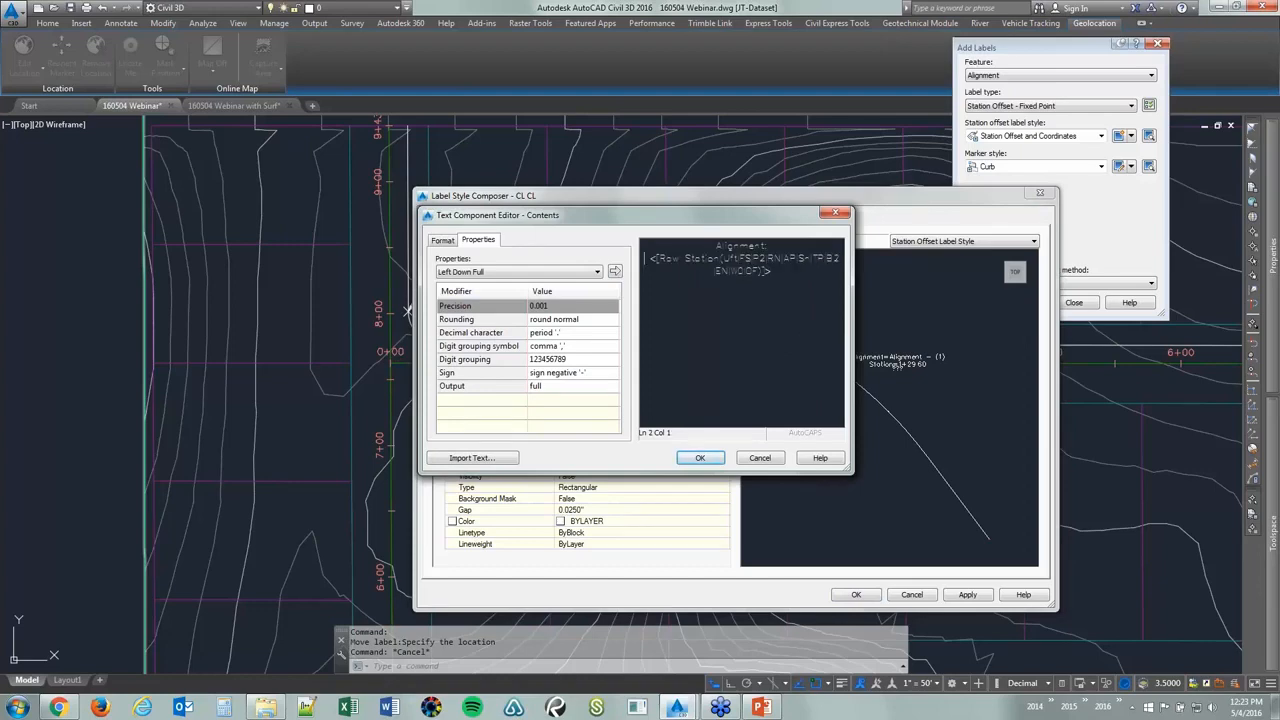
pyautogui.click(536, 268)
pyautogui.scroll(-5, 531, 449)
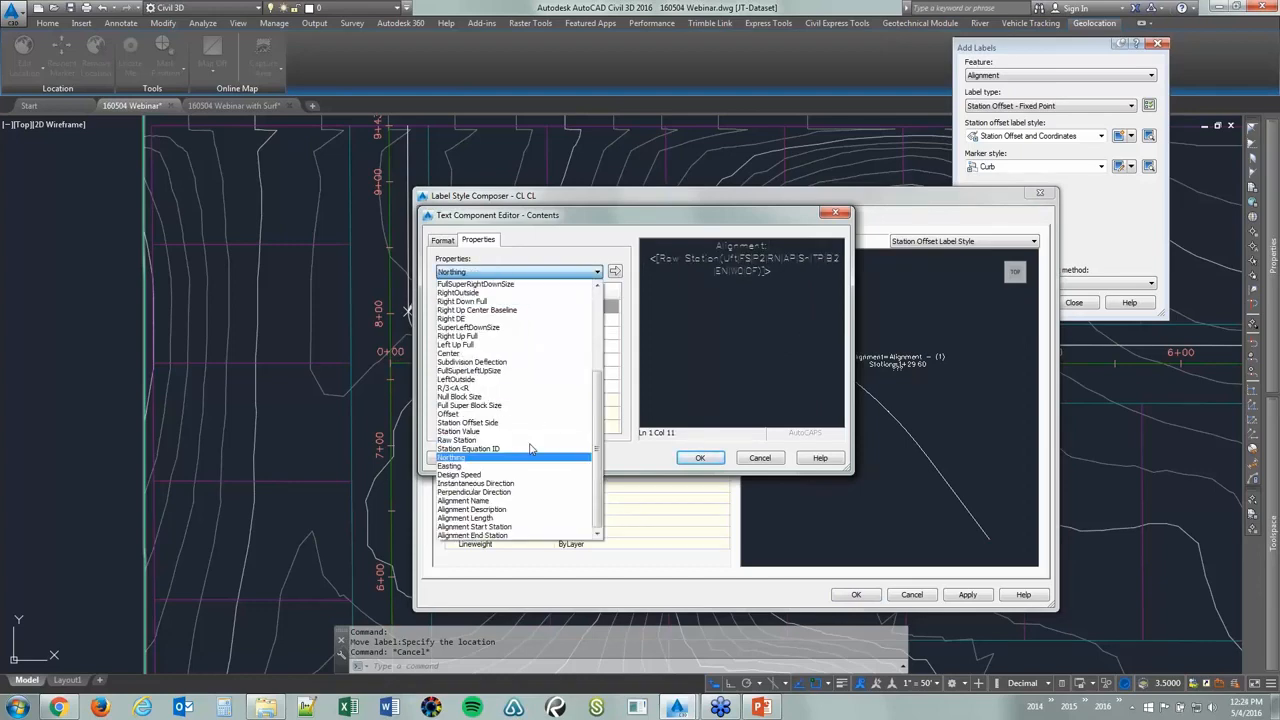
pyautogui.click(515, 500)
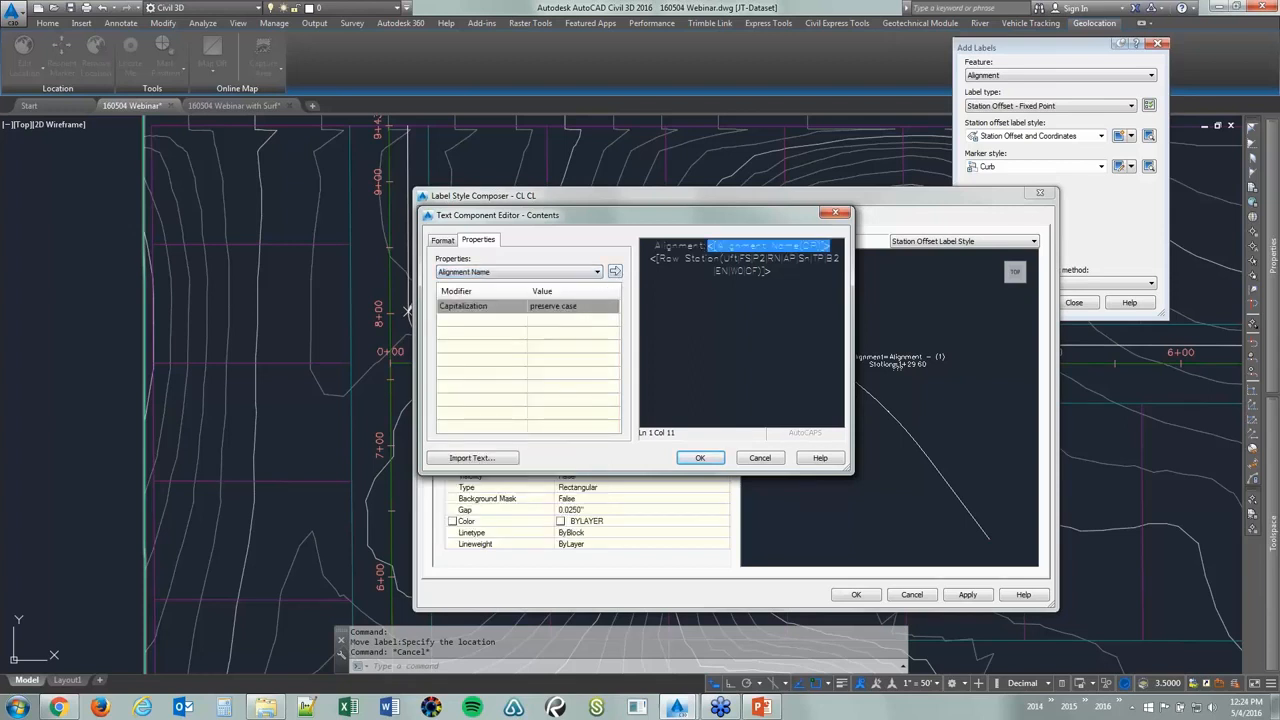
pyautogui.click(744, 261)
pyautogui.press('Left')
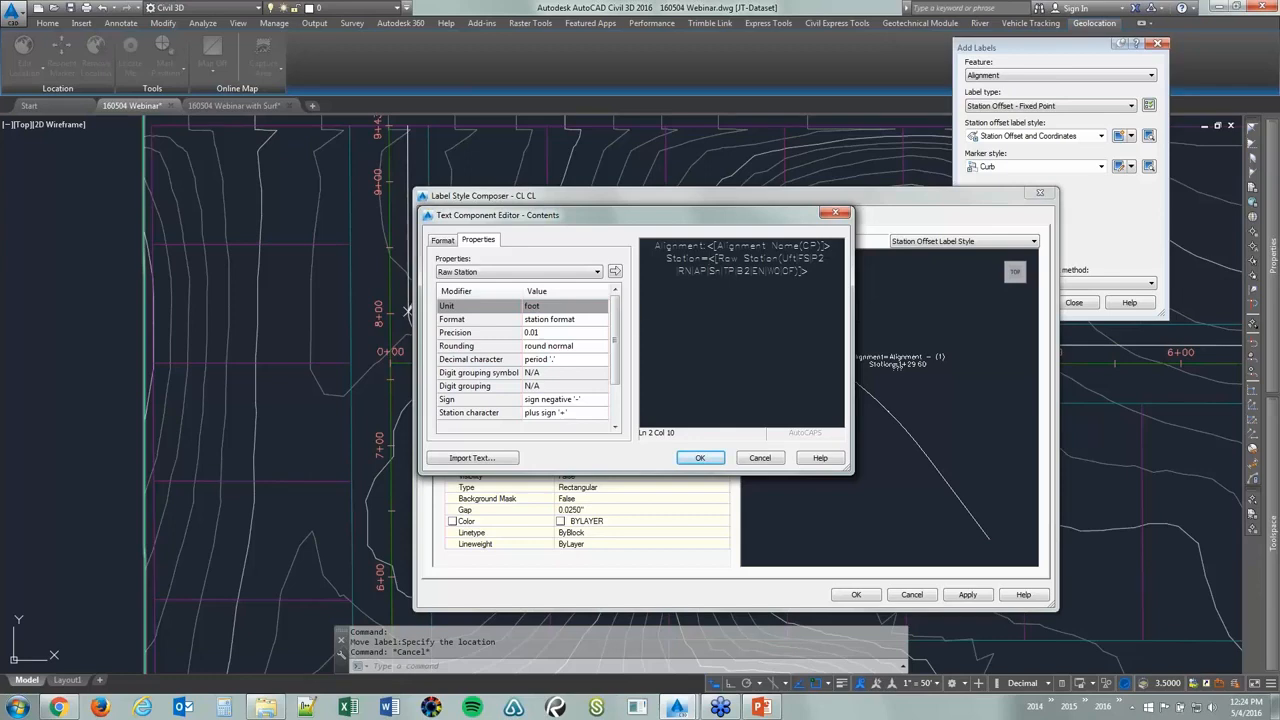
pyautogui.click(700, 457)
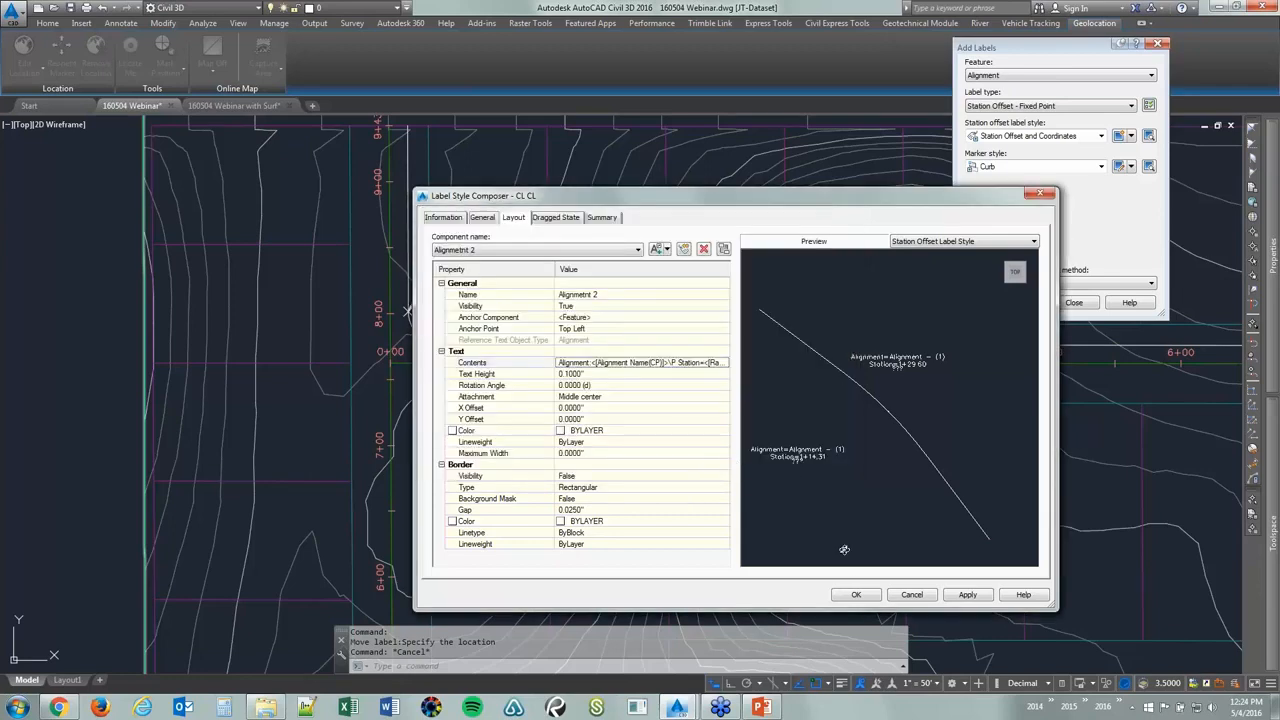
pyautogui.click(856, 595)
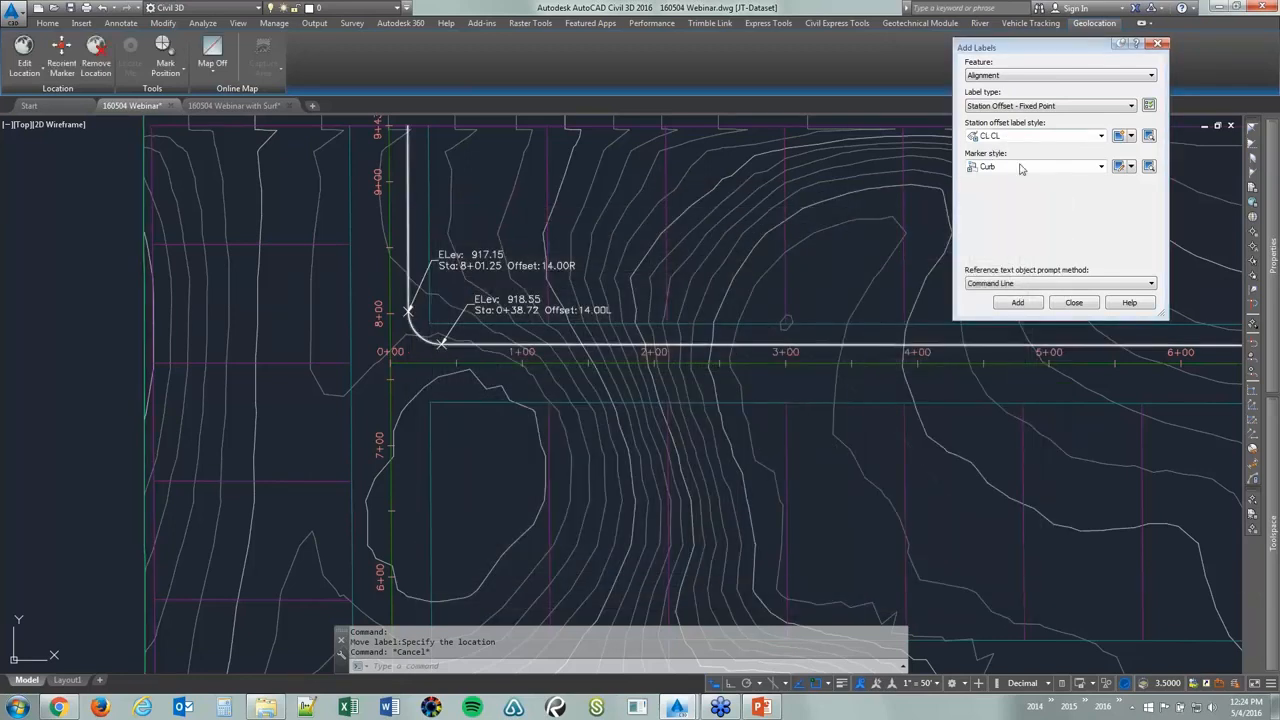
# Add a CL CL label where the North Road and West Road centerlines meet, using West Road as the reference alignment
pyautogui.click(1017, 304)
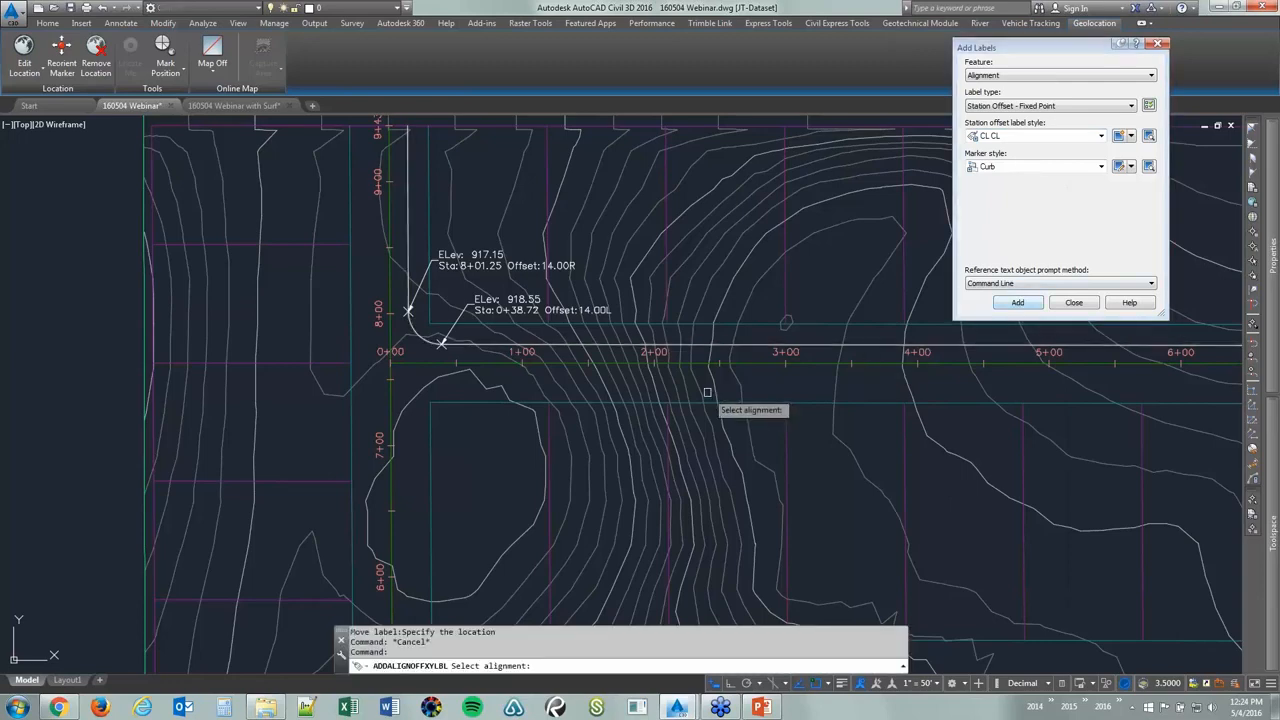
pyautogui.click(396, 351)
pyautogui.scroll(3, 400, 368)
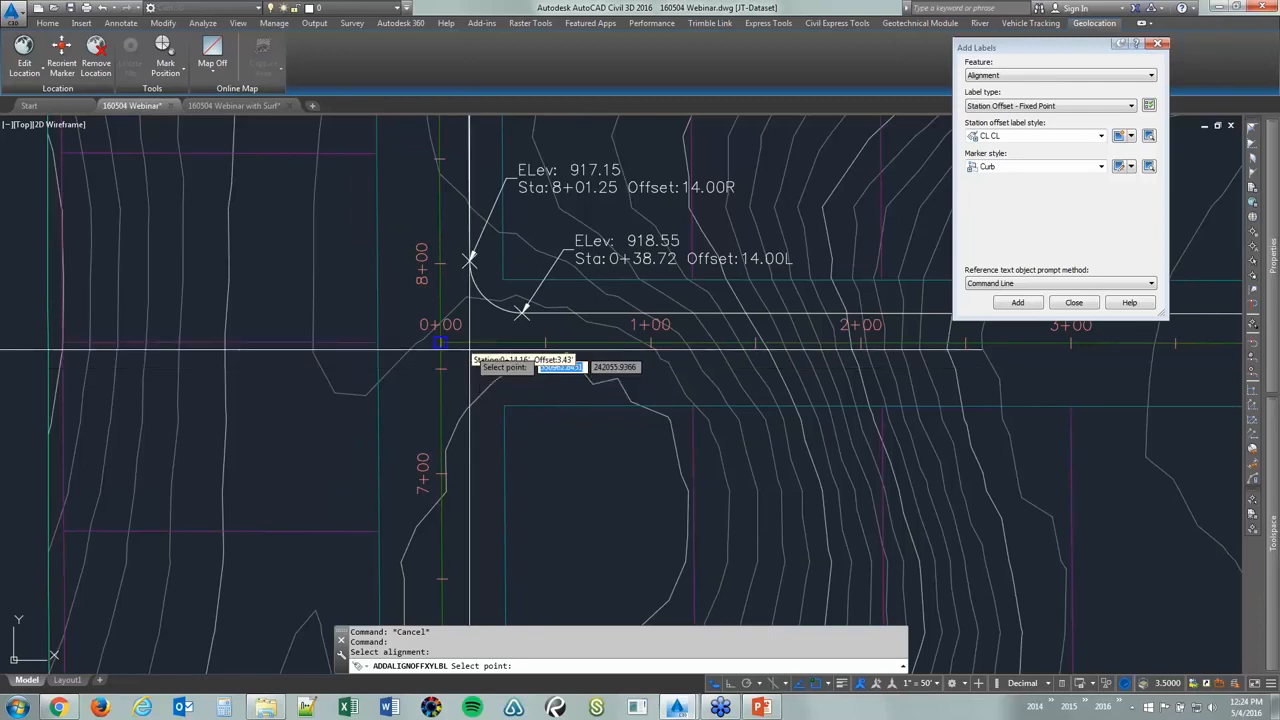
pyautogui.click(476, 352)
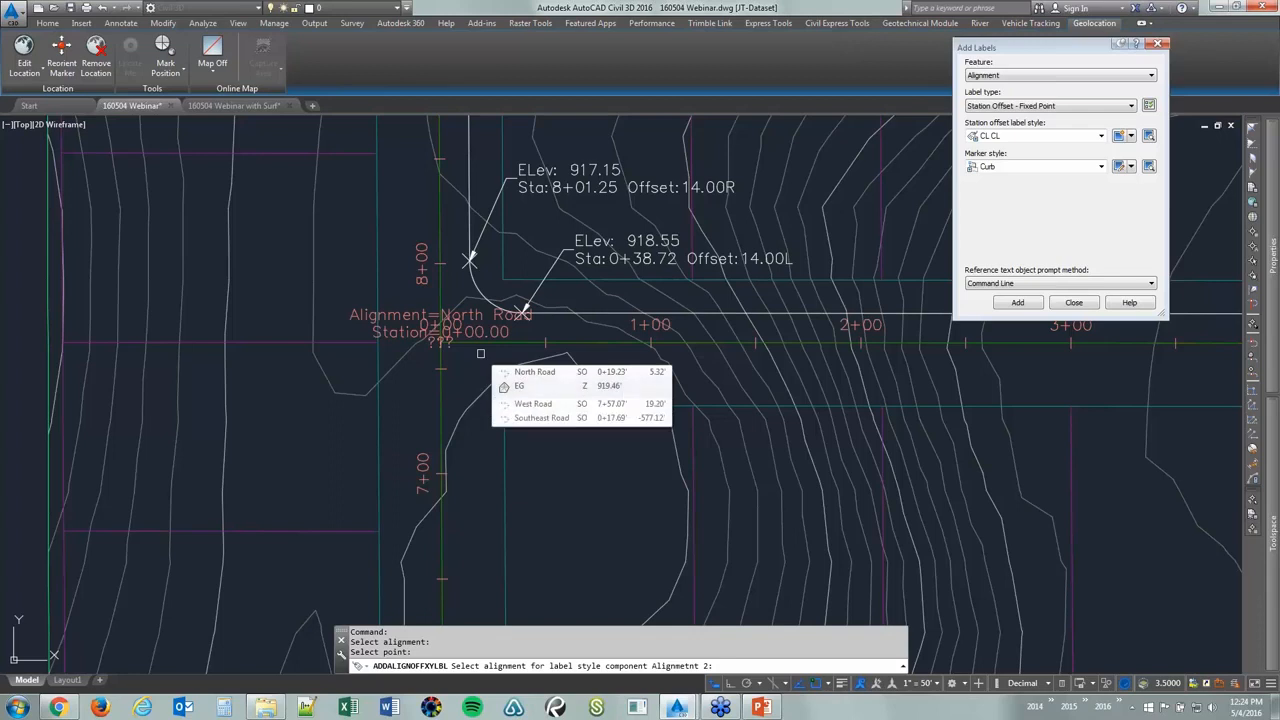
pyautogui.click(441, 392)
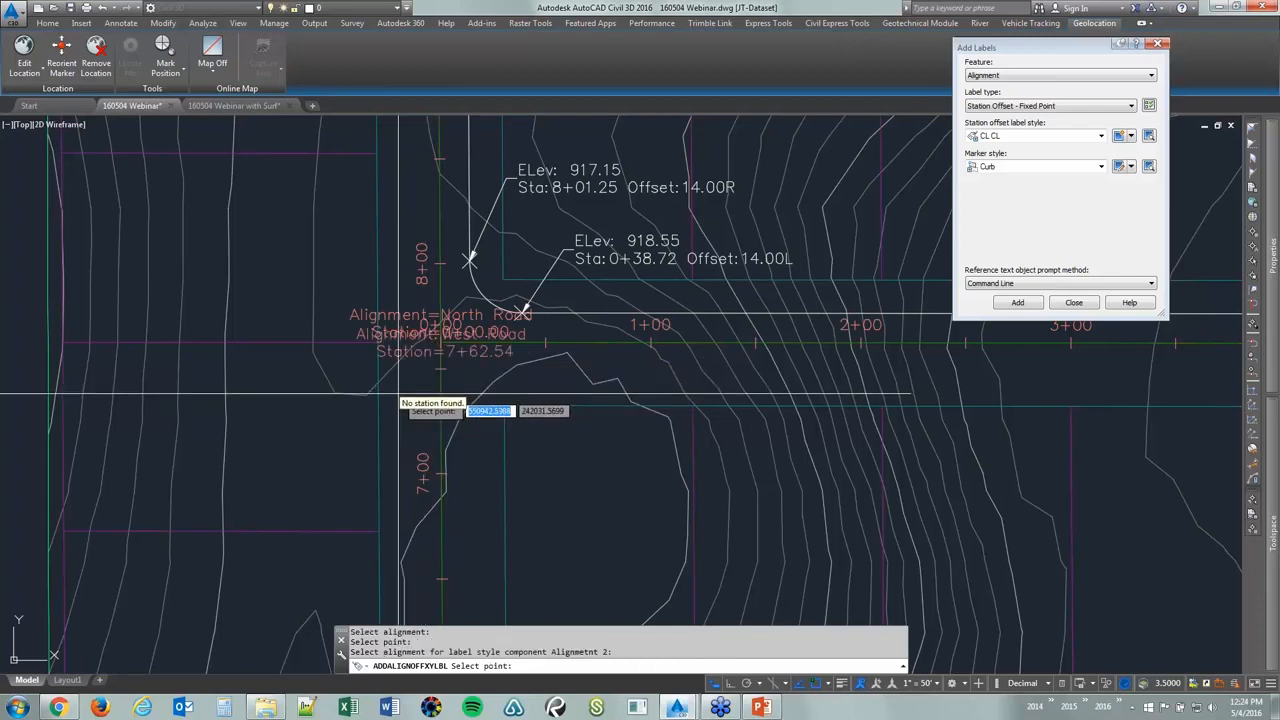
pyautogui.press('Return')
# Move the new intersection label clear of the linework, to the lower left of the North Road and West Road intersection
pyautogui.click(441, 330)
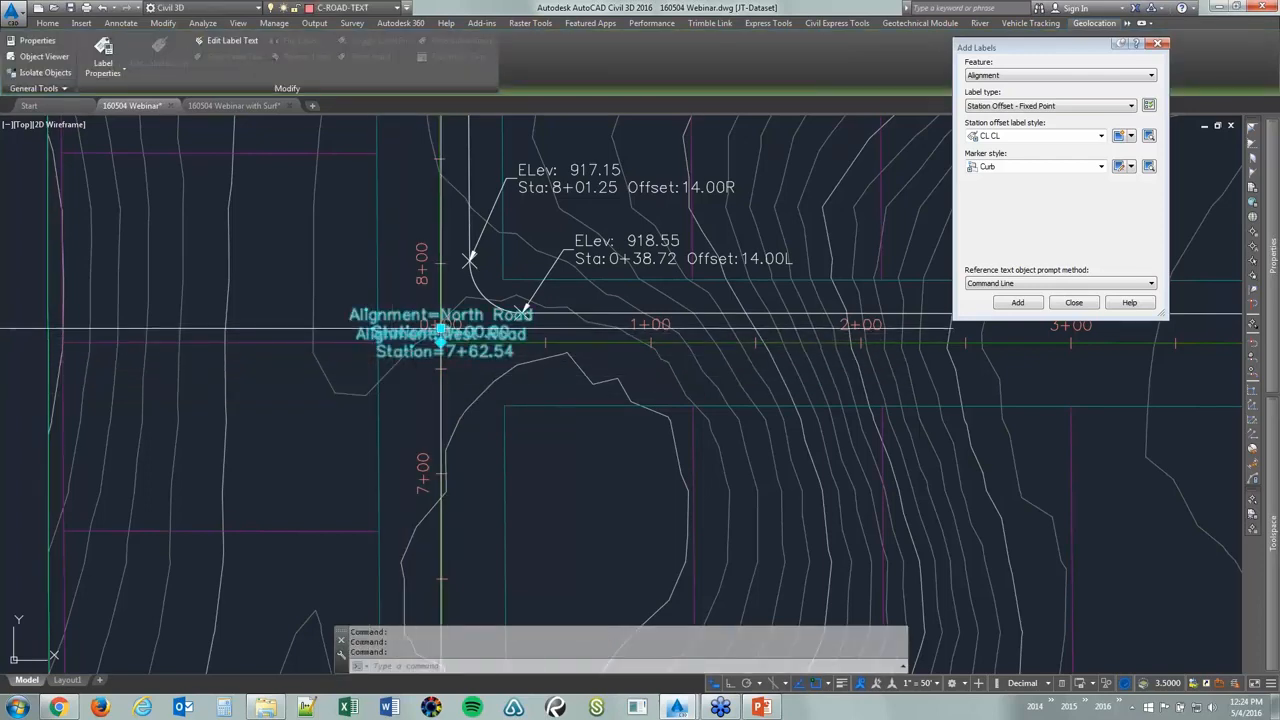
pyautogui.click(441, 330)
pyautogui.scroll(3, 370, 397)
pyautogui.click(309, 429)
pyautogui.scroll(2, 298, 337)
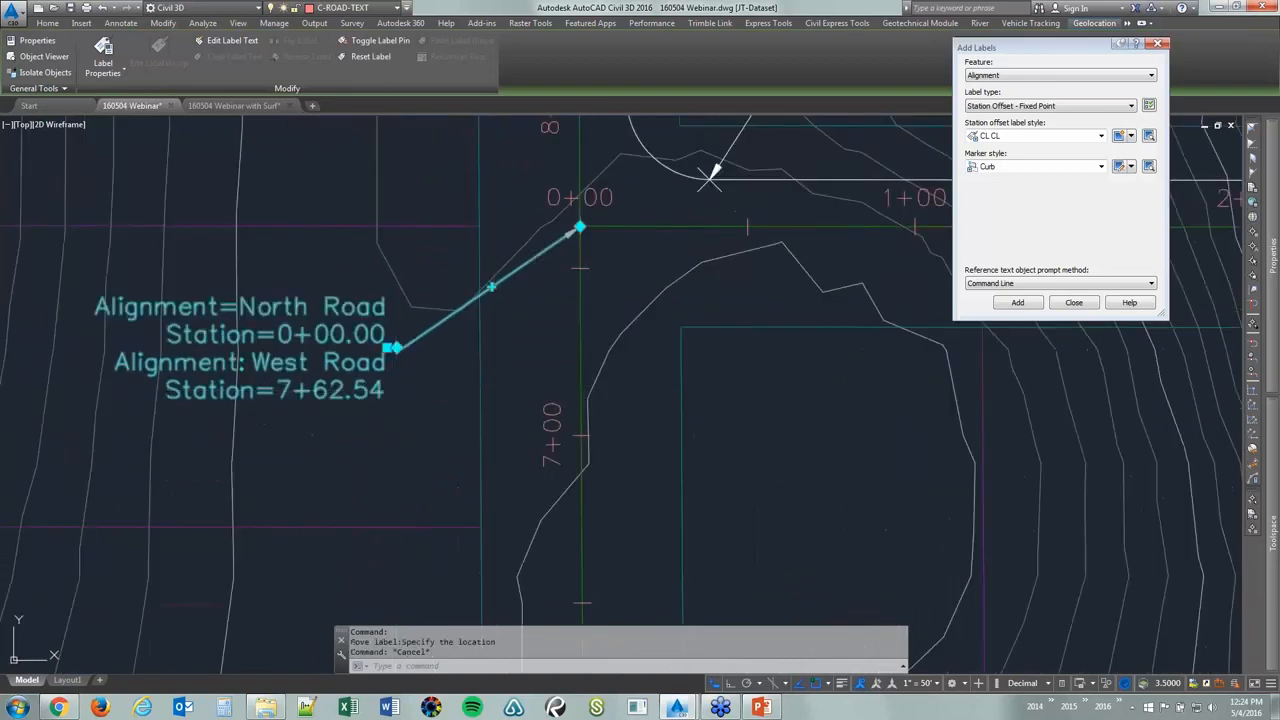
pyautogui.press('Escape')
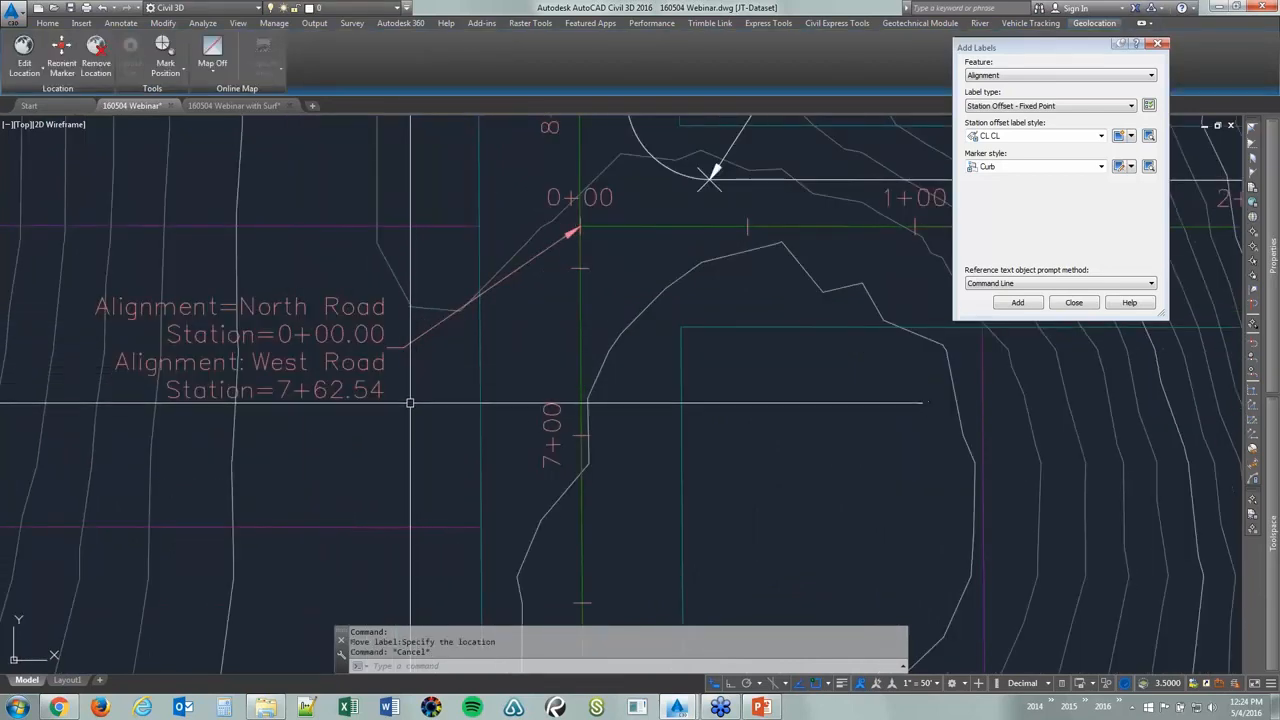
# Add a CL CL label at the east end of North Road, using Southeast Road as the reference alignment
pyautogui.scroll(-6, 405, 406)
pyautogui.scroll(-6, 399, 406)
pyautogui.scroll(4, 686, 383)
pyautogui.scroll(4, 285, 432)
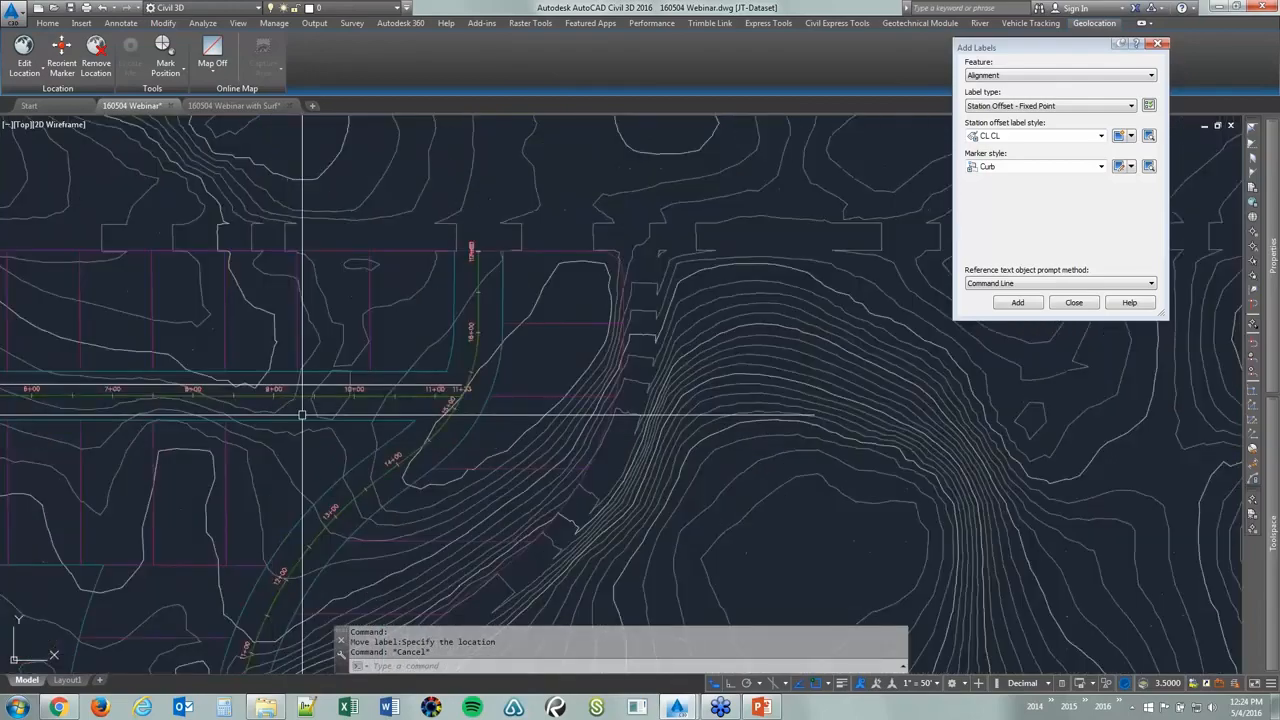
pyautogui.moveTo(222, 404)
pyautogui.mouseDown(button='middle')
pyautogui.moveTo(295, 361)
pyautogui.moveTo(776, 280)
pyautogui.mouseUp(button='middle')
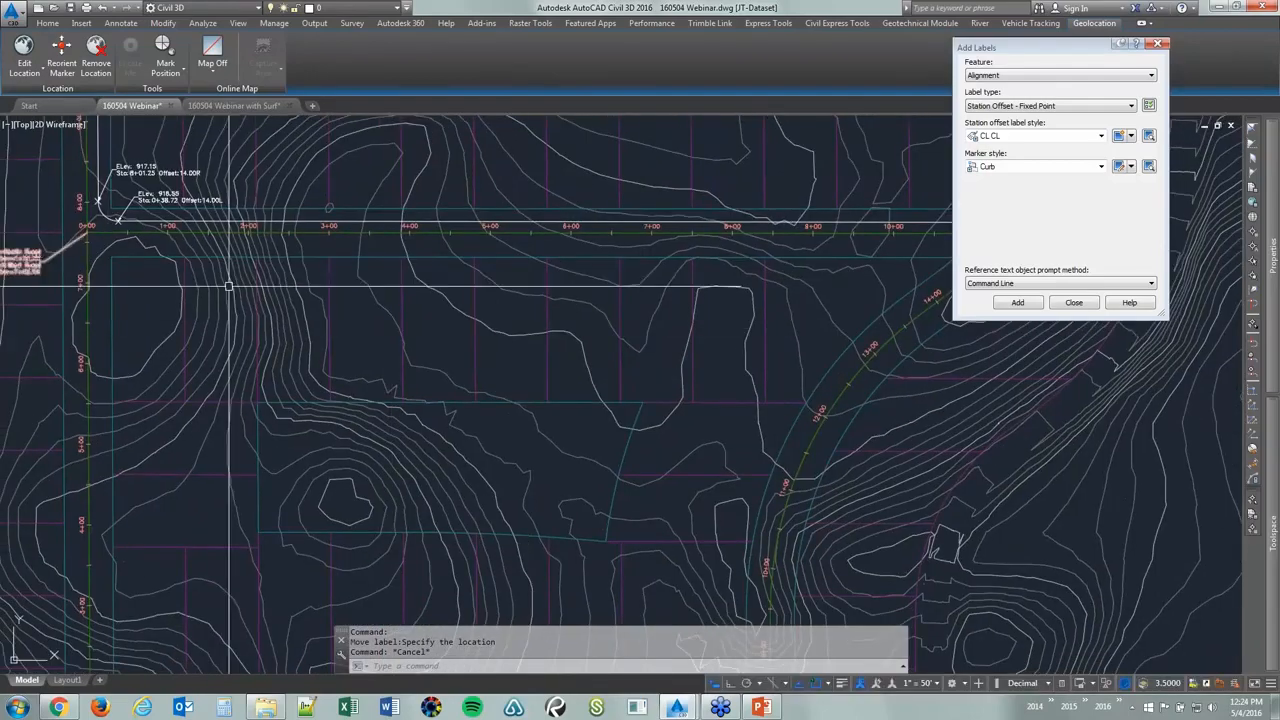
pyautogui.moveTo(487, 305); pyautogui.dragTo(206, 318, button='middle')
pyautogui.scroll(6, 709, 229)
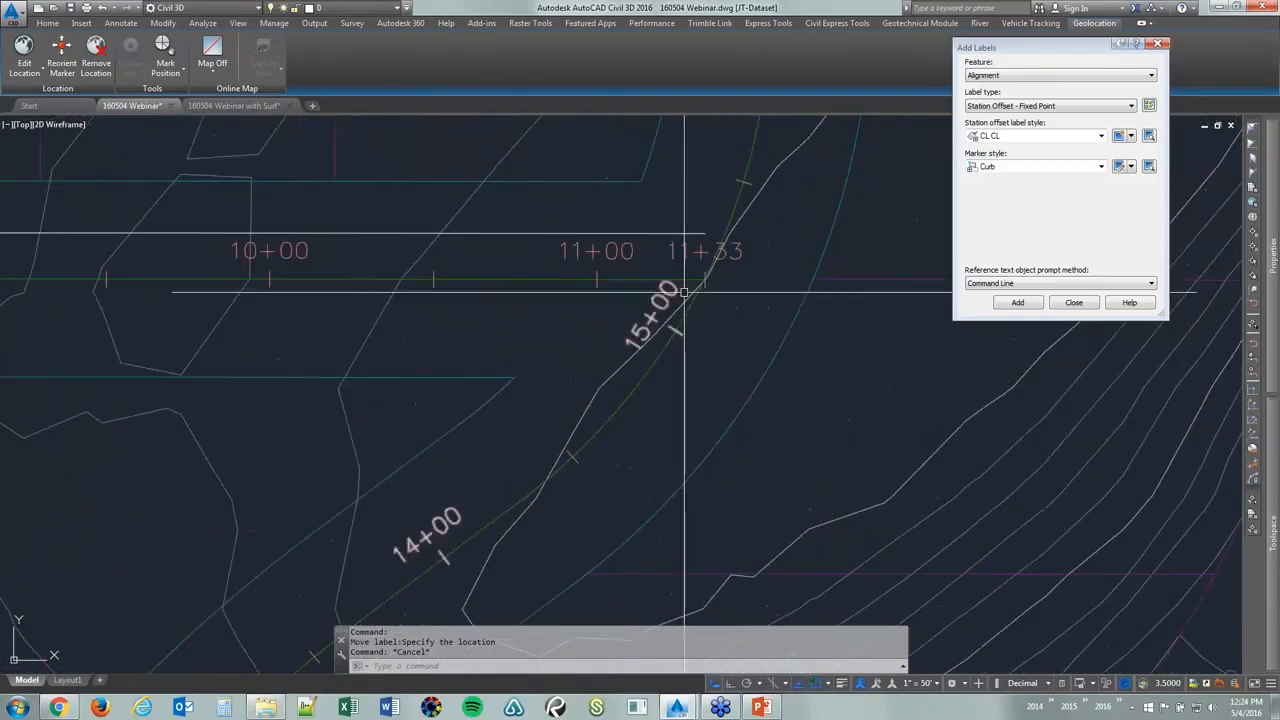
pyautogui.click(1017, 302)
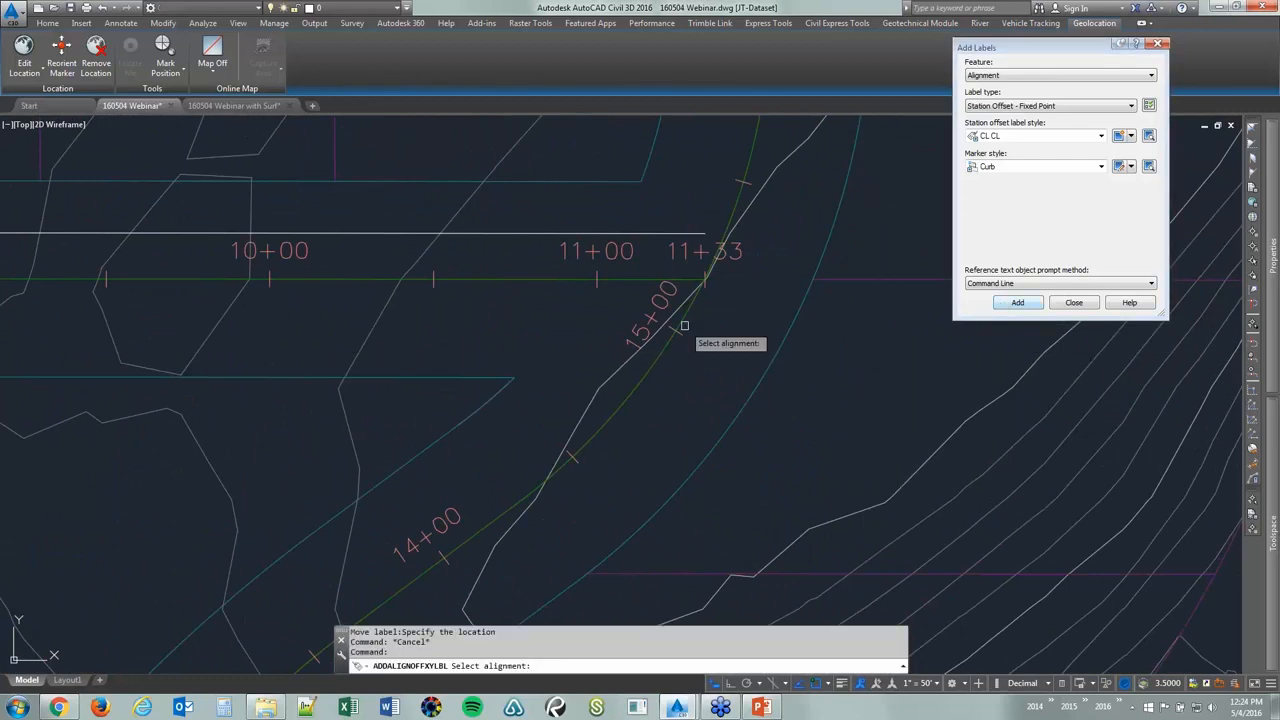
pyautogui.click(562, 280)
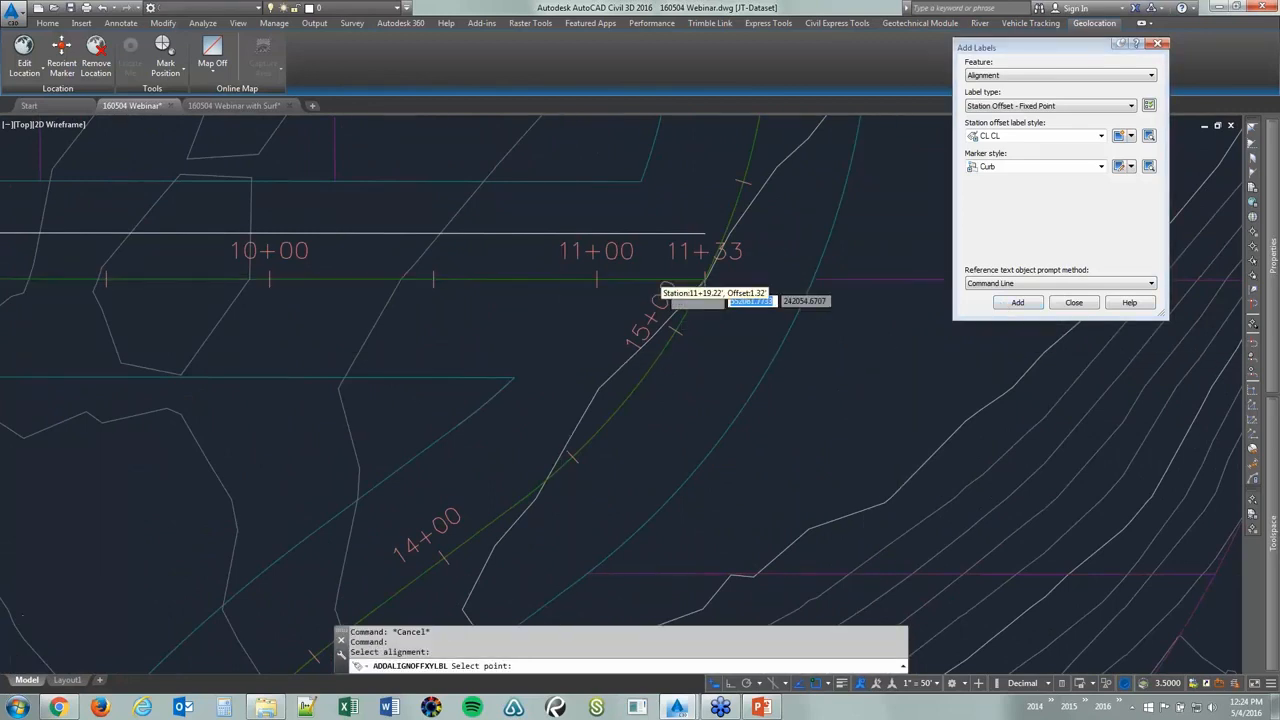
pyautogui.scroll(2, 632, 280)
pyautogui.click(632, 278)
pyautogui.click(655, 395)
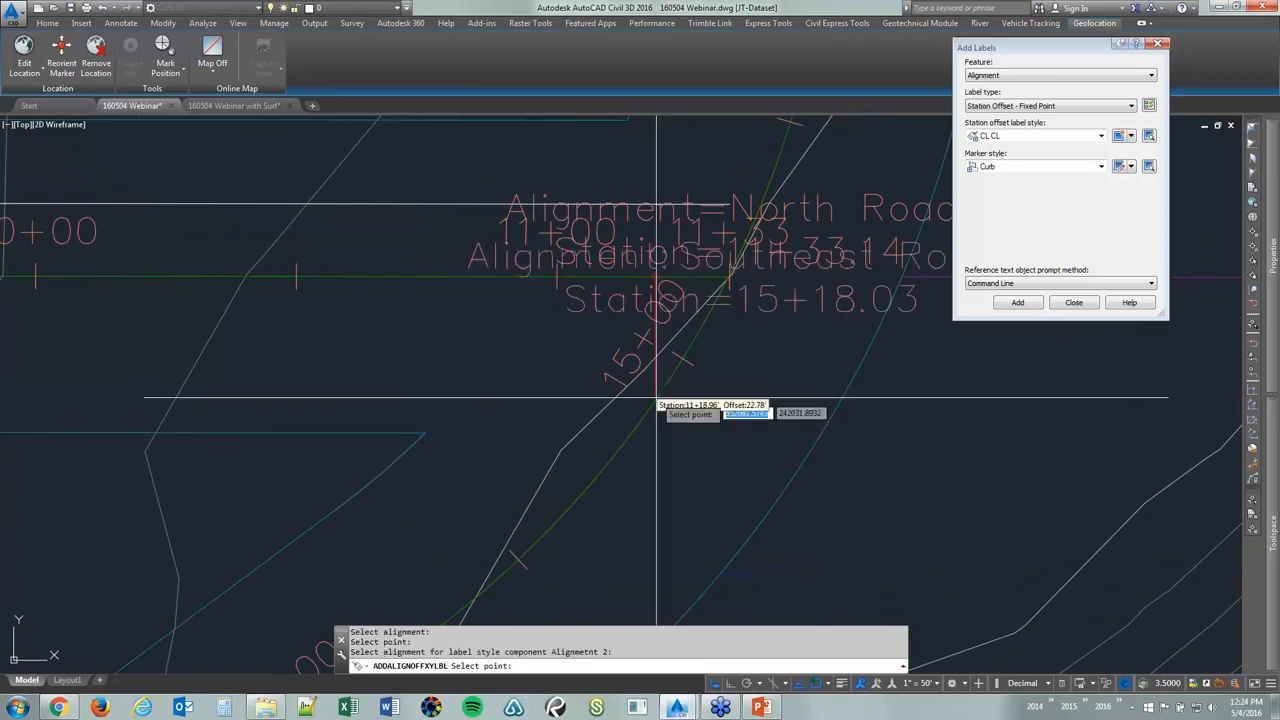
# Move the North Road and Southeast Road intersection label clear of the linework, to the lower right of the intersection
pyautogui.click(752, 320)
pyautogui.click(748, 287)
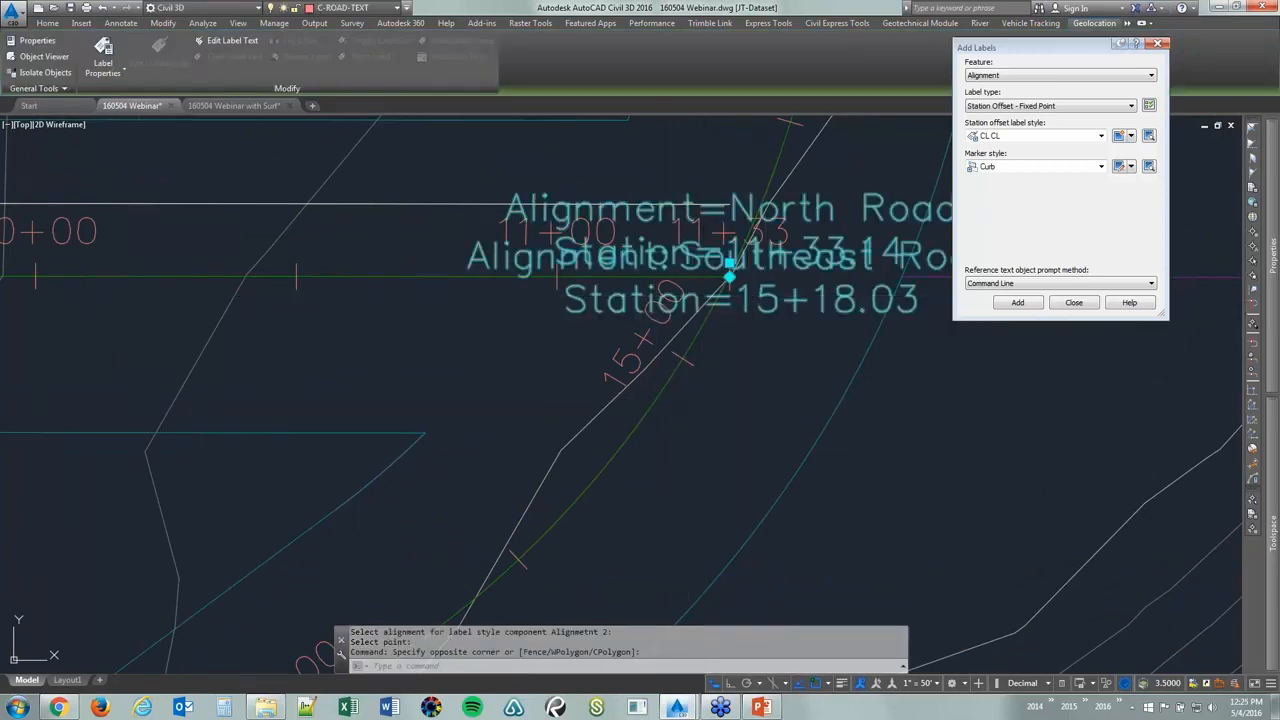
pyautogui.moveTo(743, 290); pyautogui.dragTo(743, 285, button='middle')
pyautogui.click(729, 258)
pyautogui.moveTo(780, 362); pyautogui.dragTo(579, 328, button='middle')
pyautogui.click(732, 397)
pyautogui.moveTo(646, 446); pyautogui.dragTo(600, 433, button='middle')
pyautogui.scroll(-2, 620, 429)
pyautogui.scroll(2, 600, 433)
pyautogui.press('Escape')
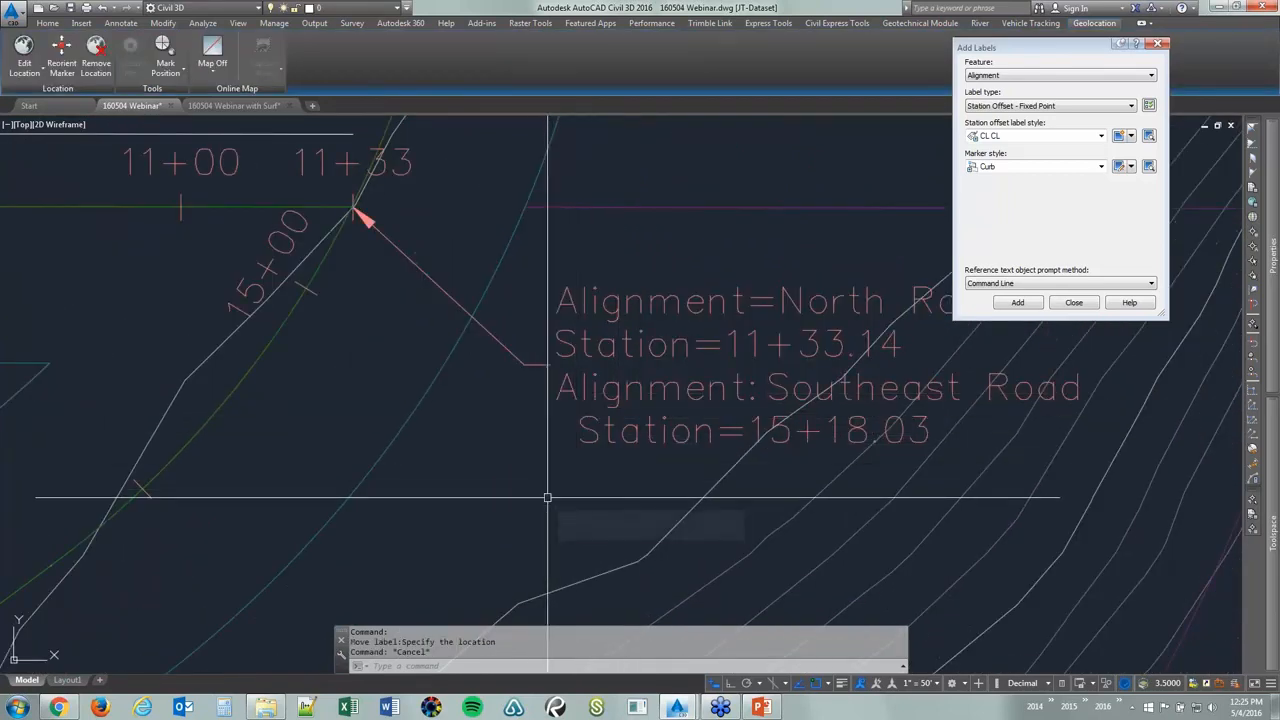
pyautogui.moveTo(596, 485); pyautogui.dragTo(471, 434, button='middle')
pyautogui.scroll(-2, 460, 434)
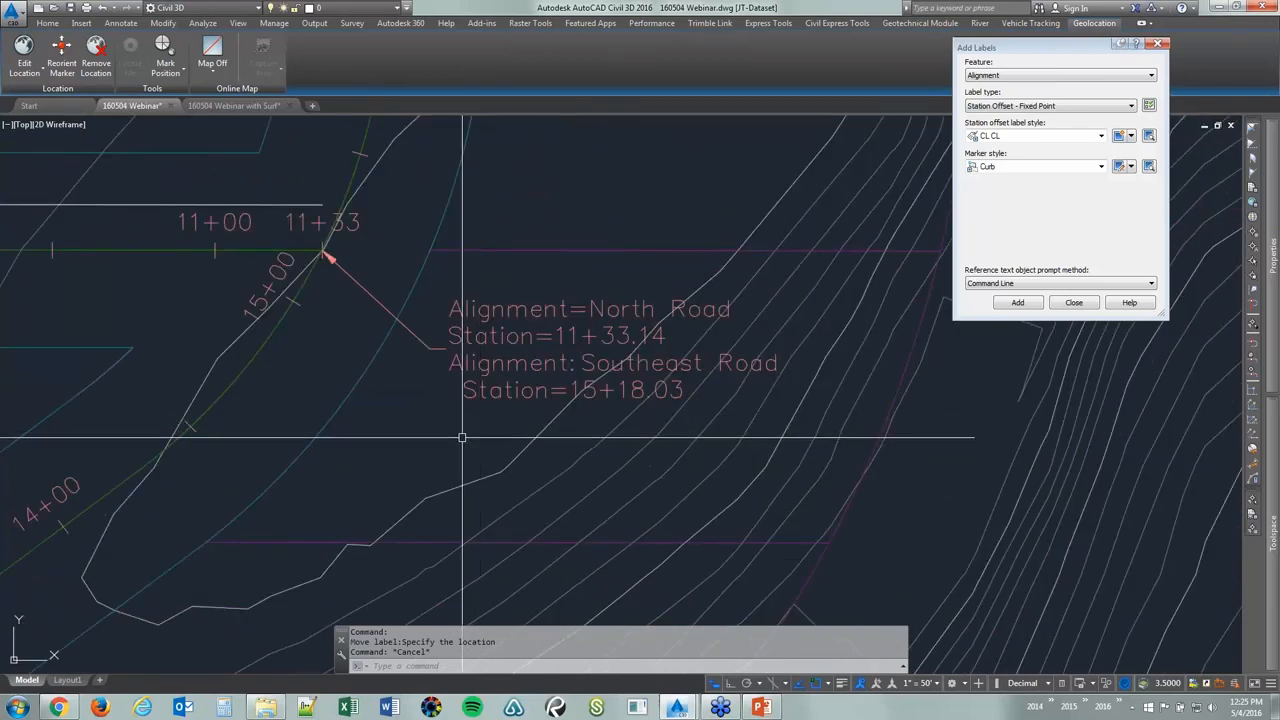
# Examine the labeled intersections at both ends of North Road and the existing profile view beside the surface
pyautogui.moveTo(457, 437)
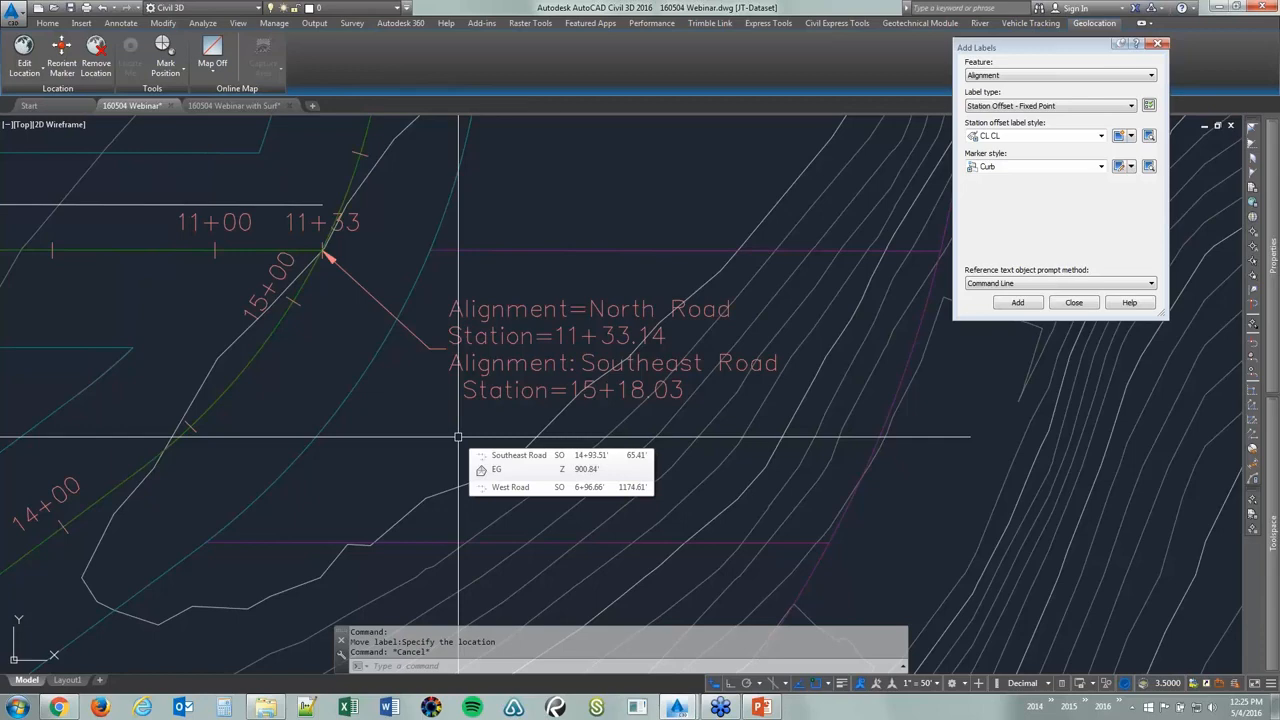
pyautogui.scroll(-4, 452, 433)
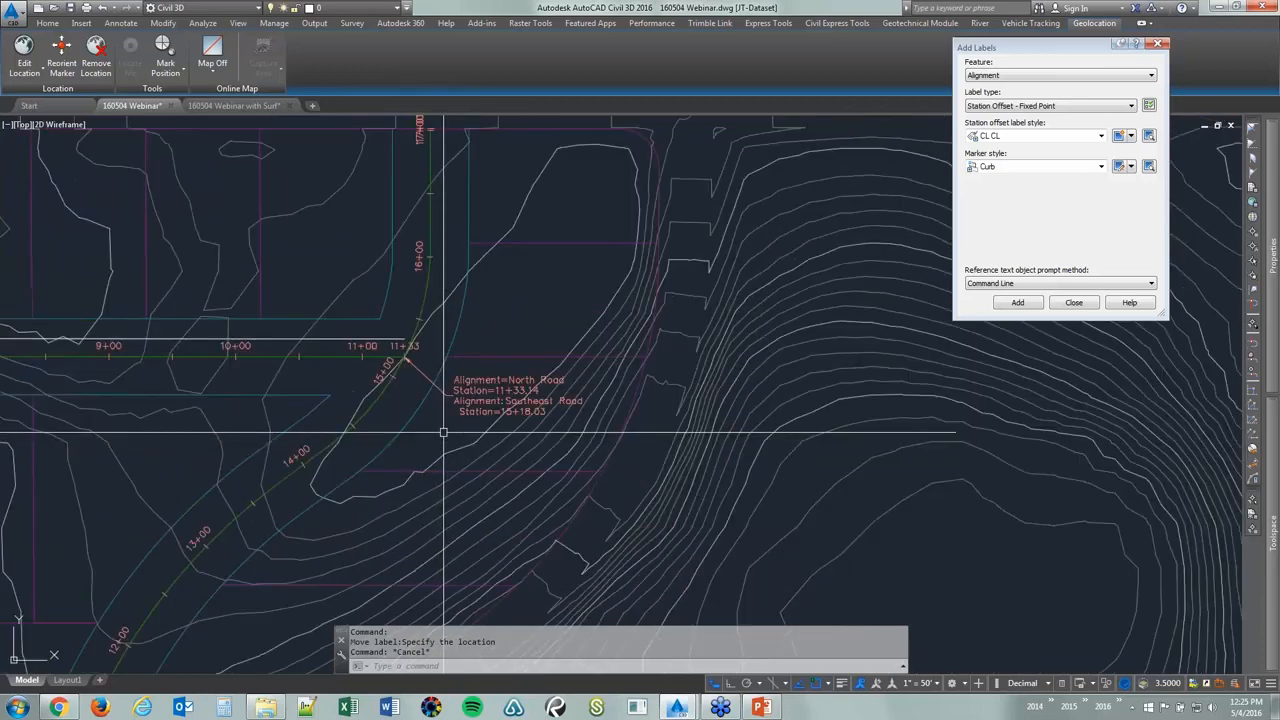
pyautogui.scroll(-6, 443, 349)
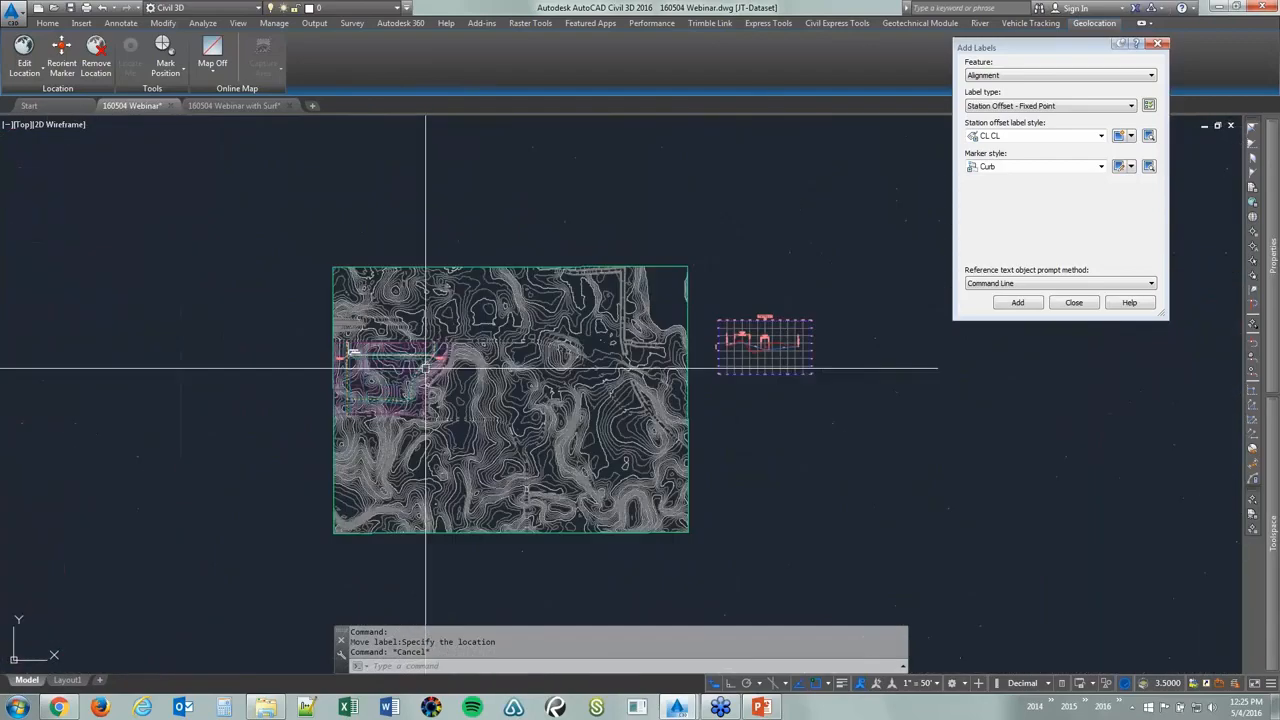
pyautogui.scroll(5, 372, 370)
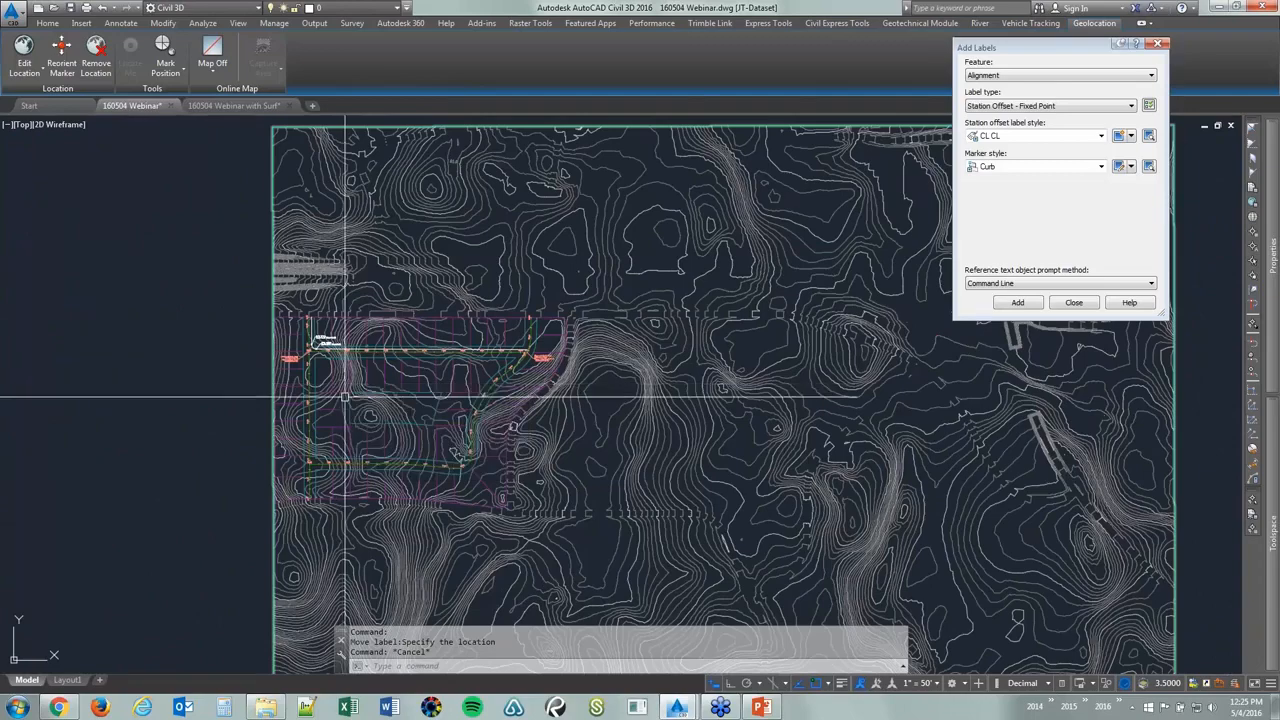
pyautogui.scroll(3, 322, 400)
pyautogui.scroll(4, 322, 400)
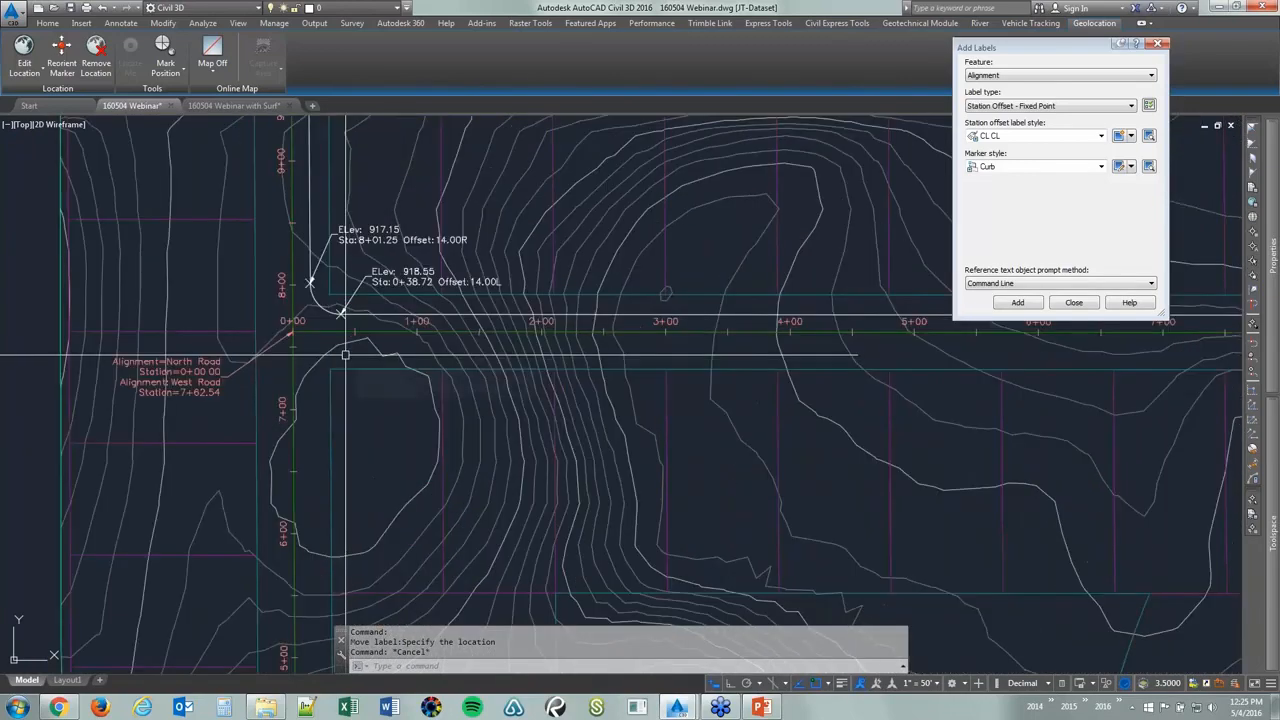
pyautogui.moveTo(345, 354)
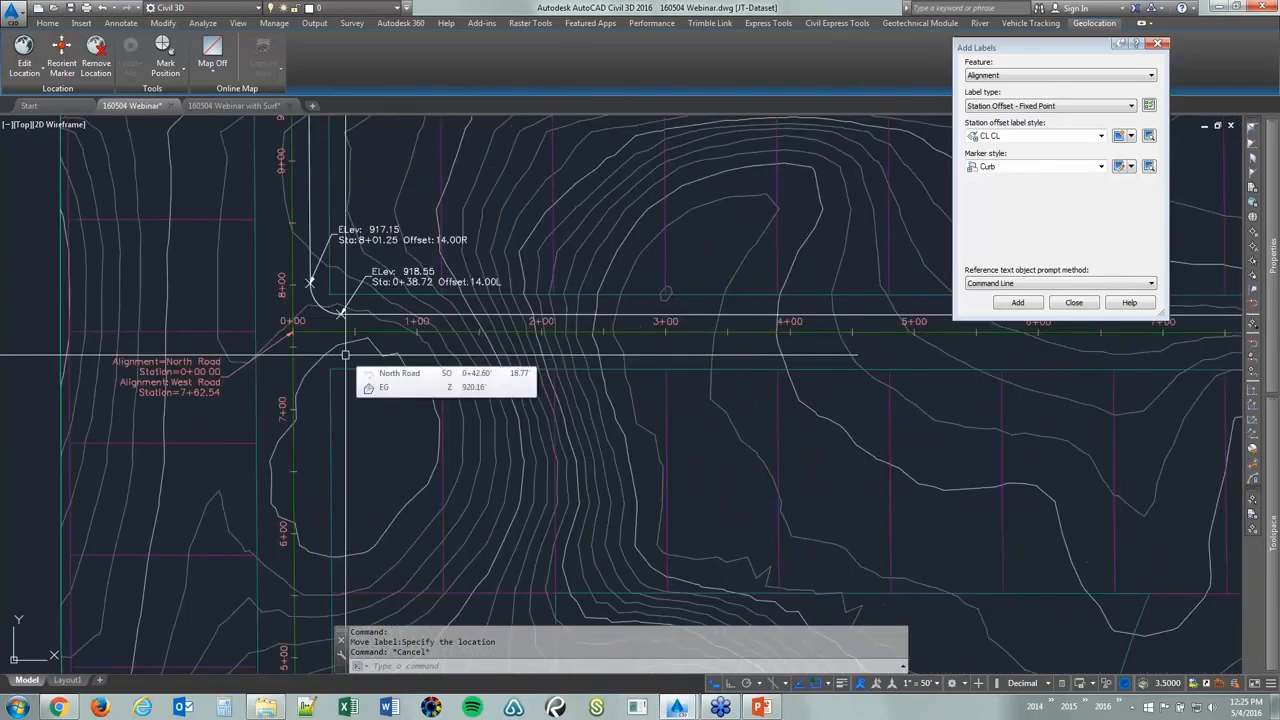
pyautogui.scroll(-10, 345, 354)
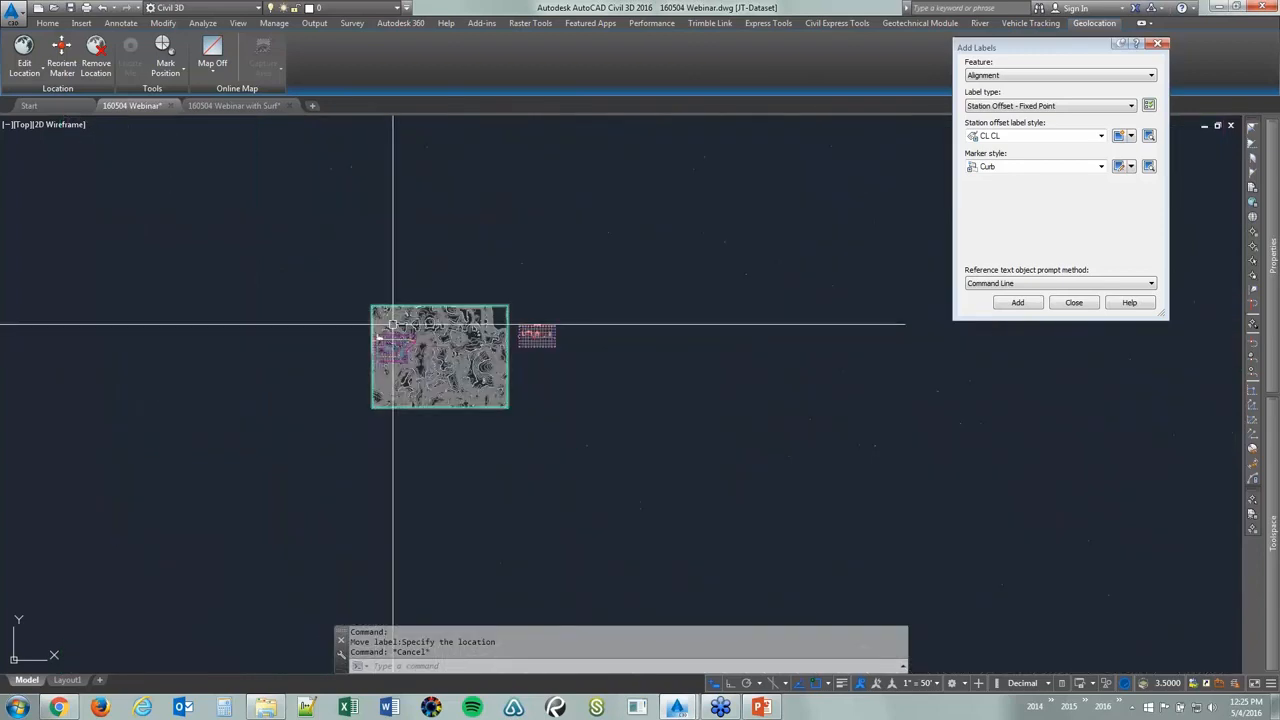
pyautogui.scroll(4, 514, 349)
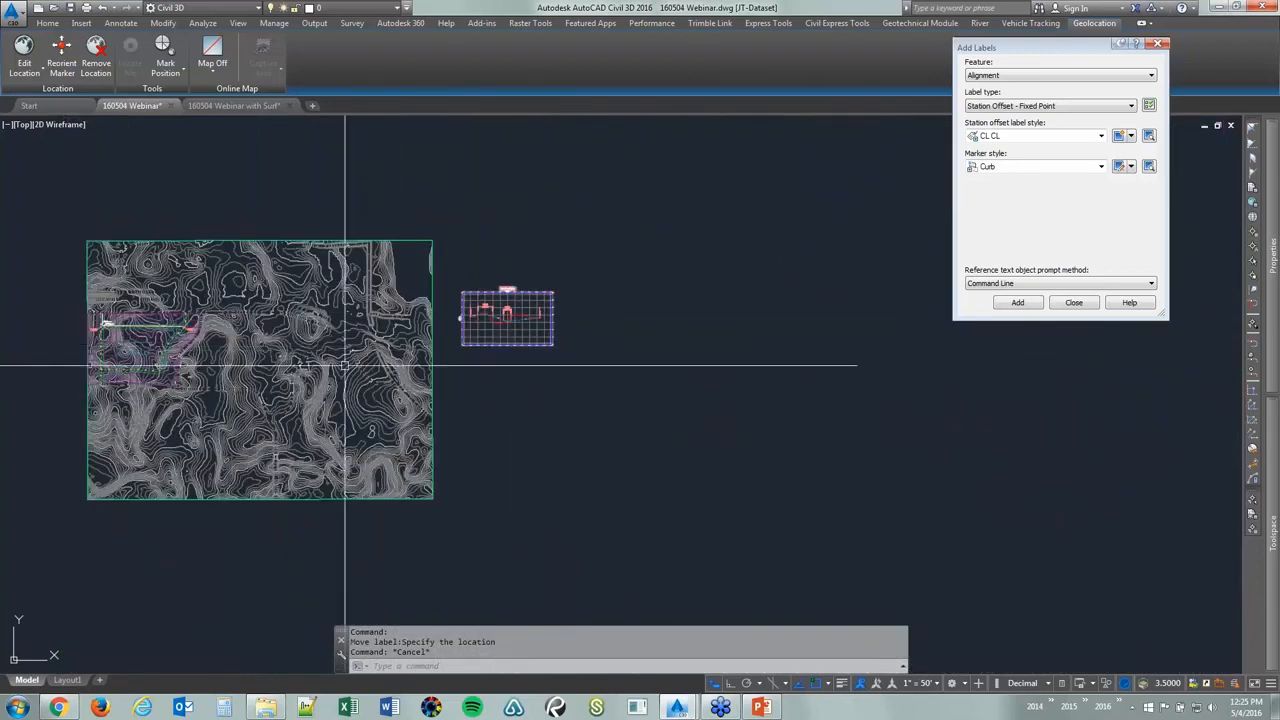
pyautogui.moveTo(277, 366); pyautogui.dragTo(435, 350, button='middle')
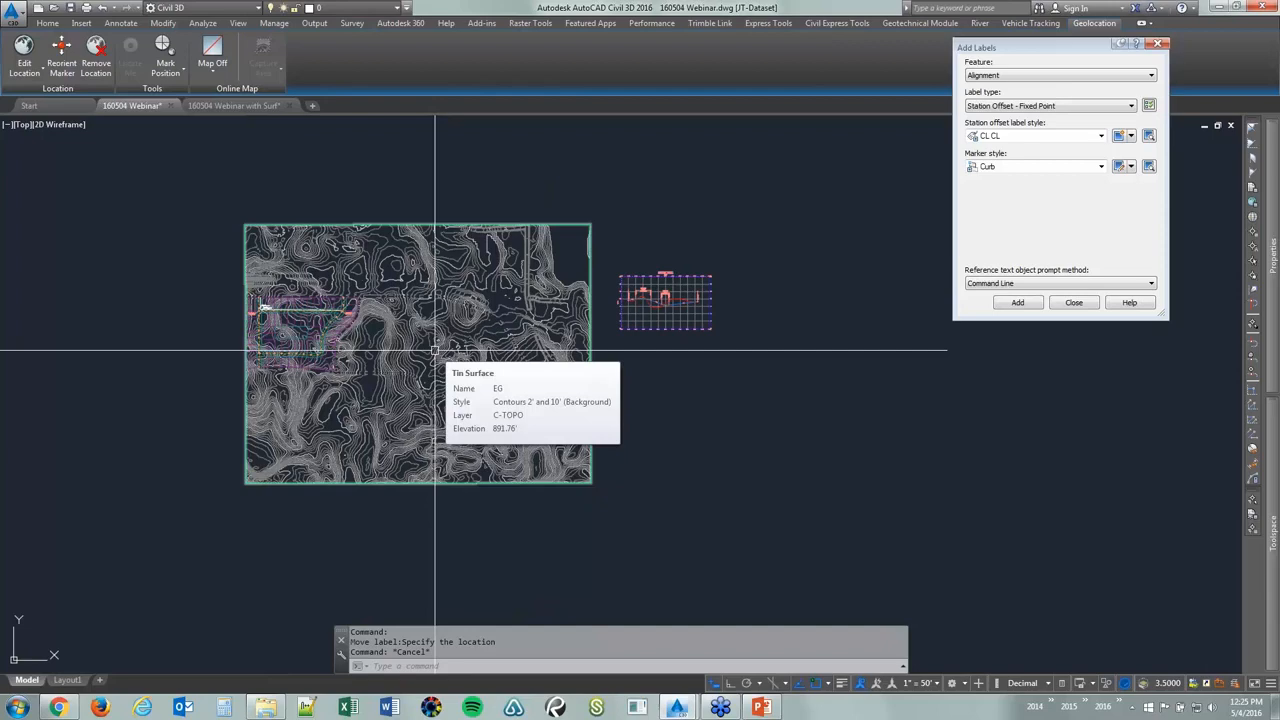
pyautogui.scroll(8, 262, 305)
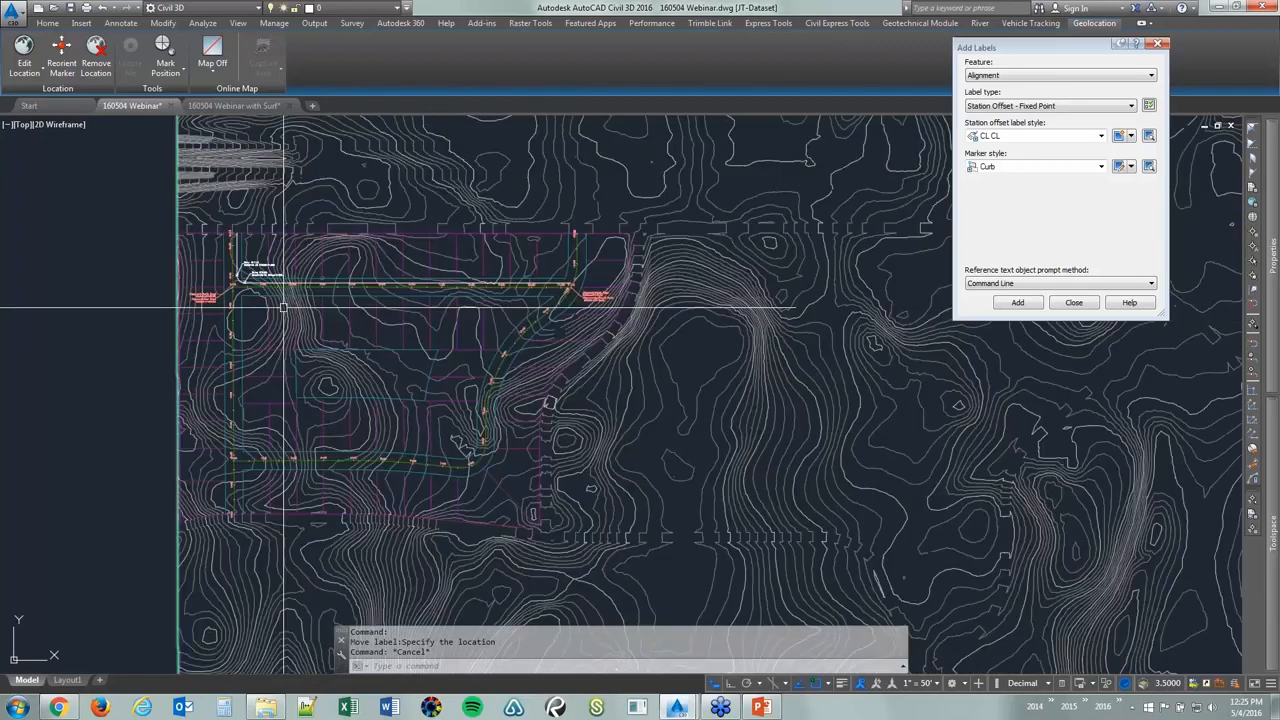
pyautogui.scroll(6, 205, 275)
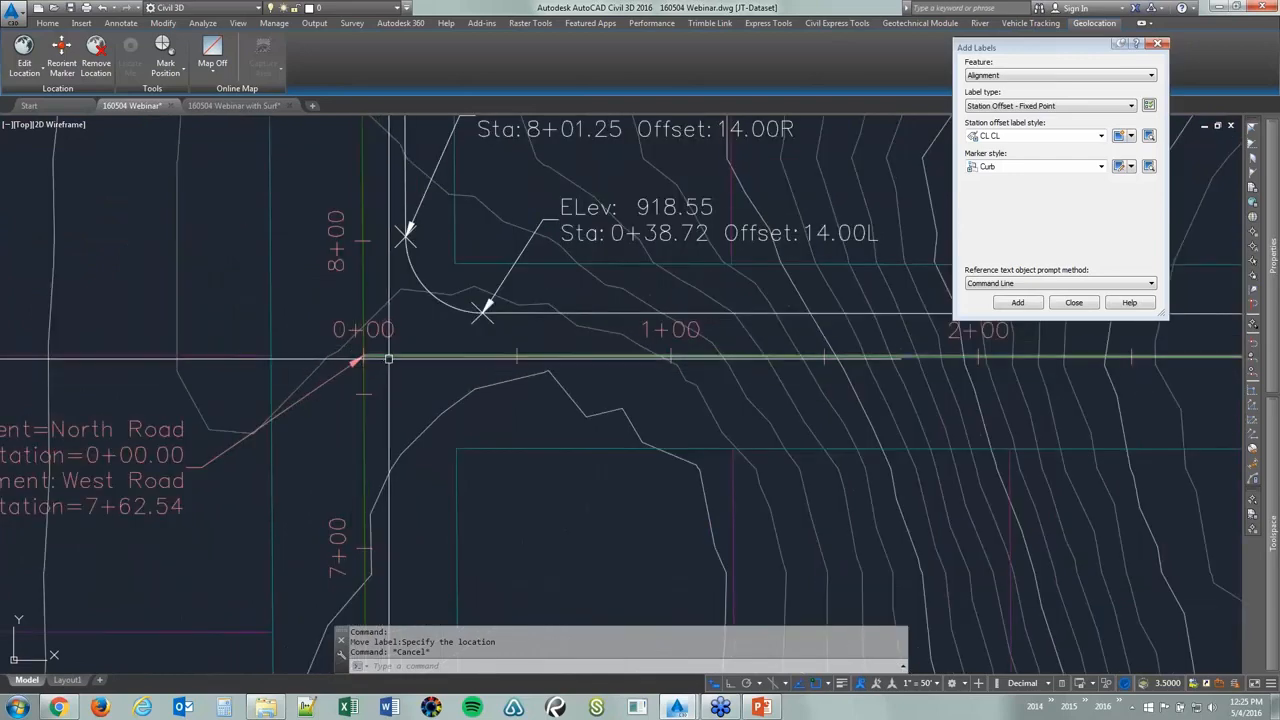
pyautogui.scroll(-8, 388, 358)
pyautogui.scroll(-5, 390, 375)
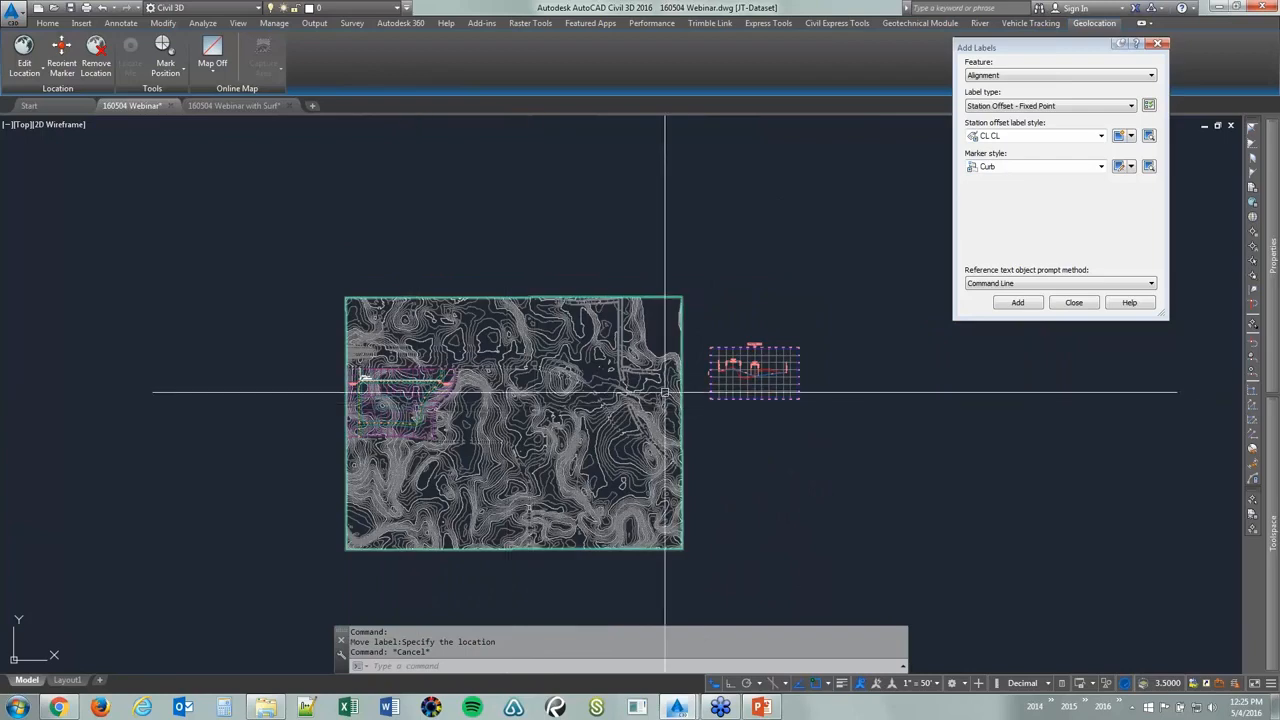
pyautogui.scroll(4, 668, 395)
pyautogui.moveTo(671, 399); pyautogui.dragTo(563, 343, button='middle')
pyautogui.scroll(7, 810, 210)
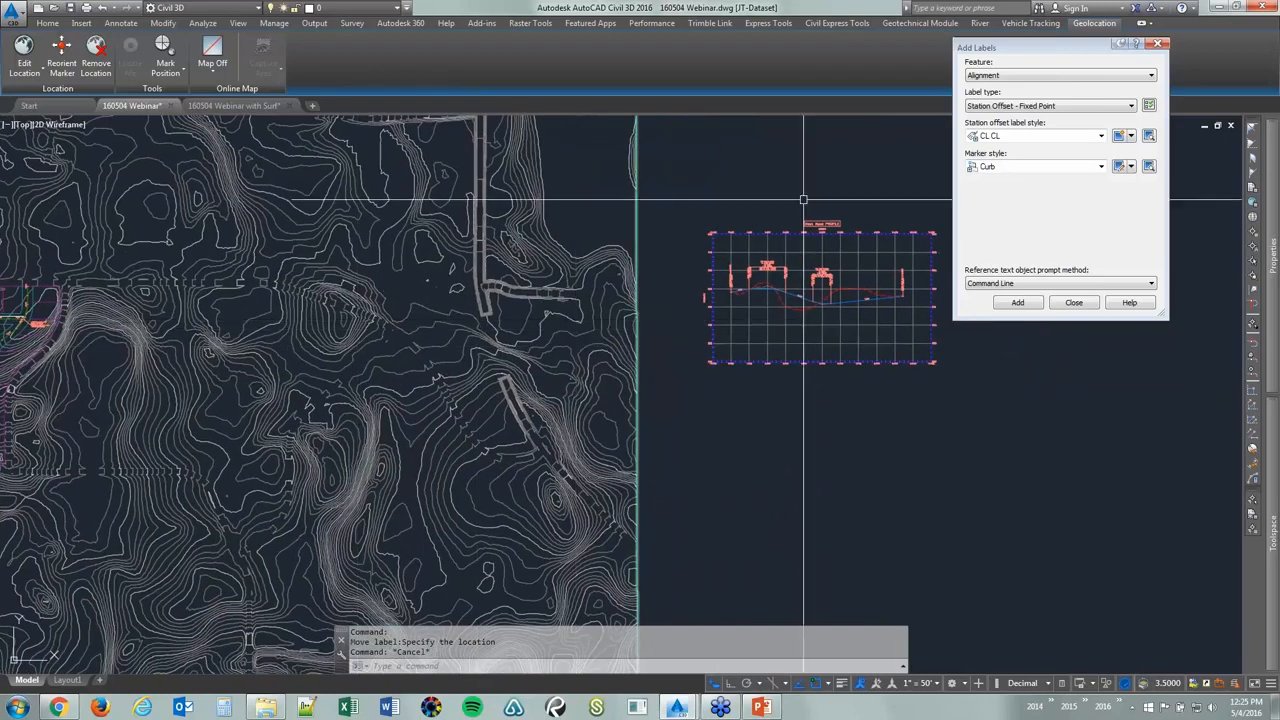
pyautogui.scroll(-8, 700, 343)
pyautogui.scroll(4, 381, 313)
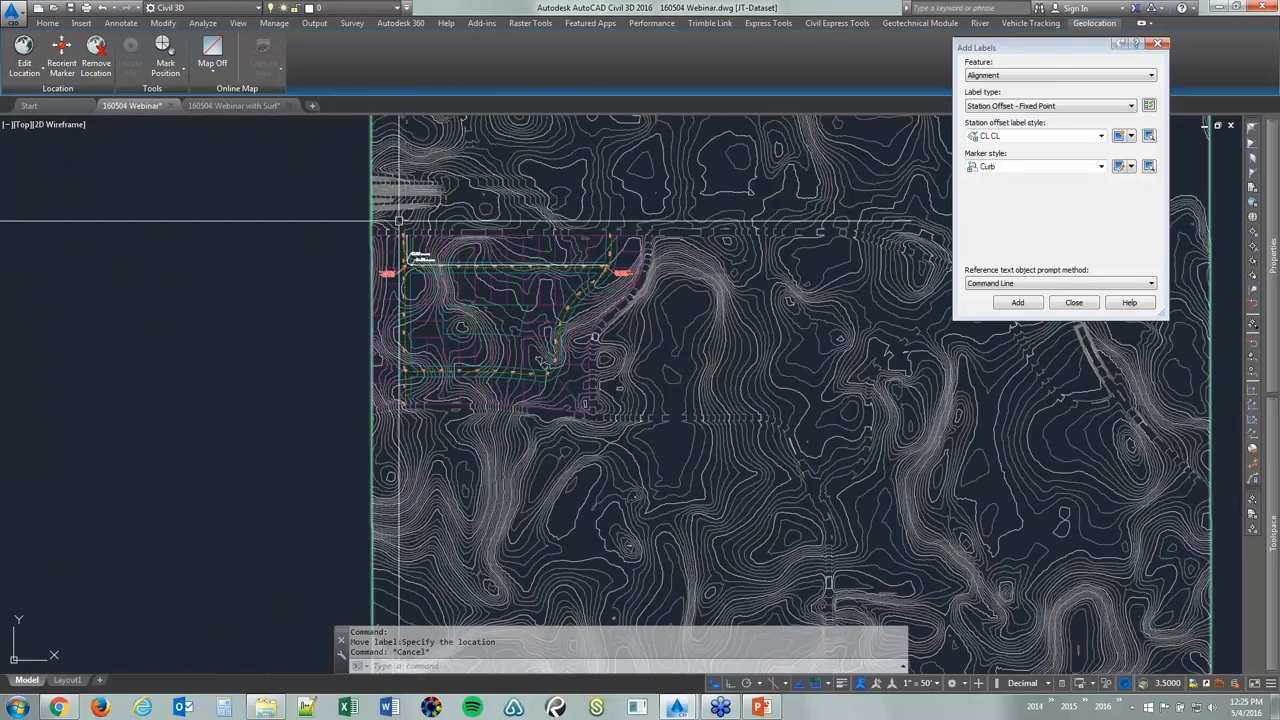
pyautogui.scroll(6, 423, 256)
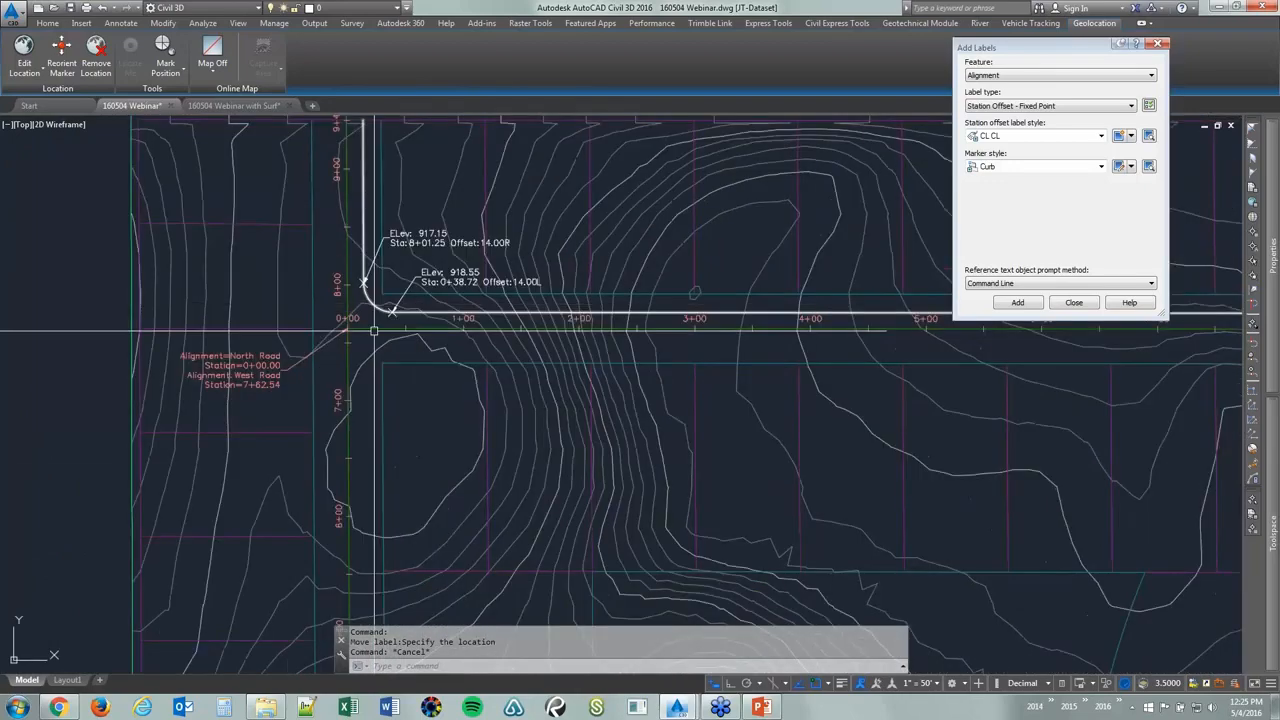
pyautogui.scroll(4, 352, 318)
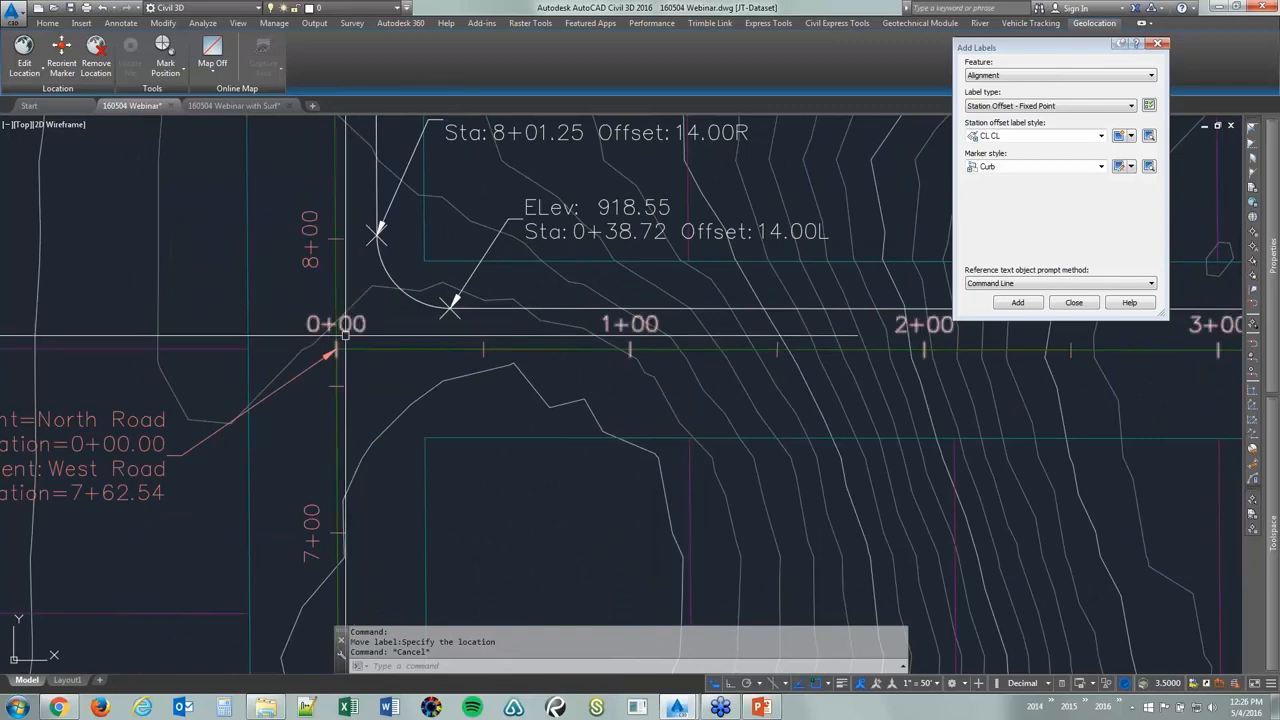
pyautogui.scroll(-4, 352, 291)
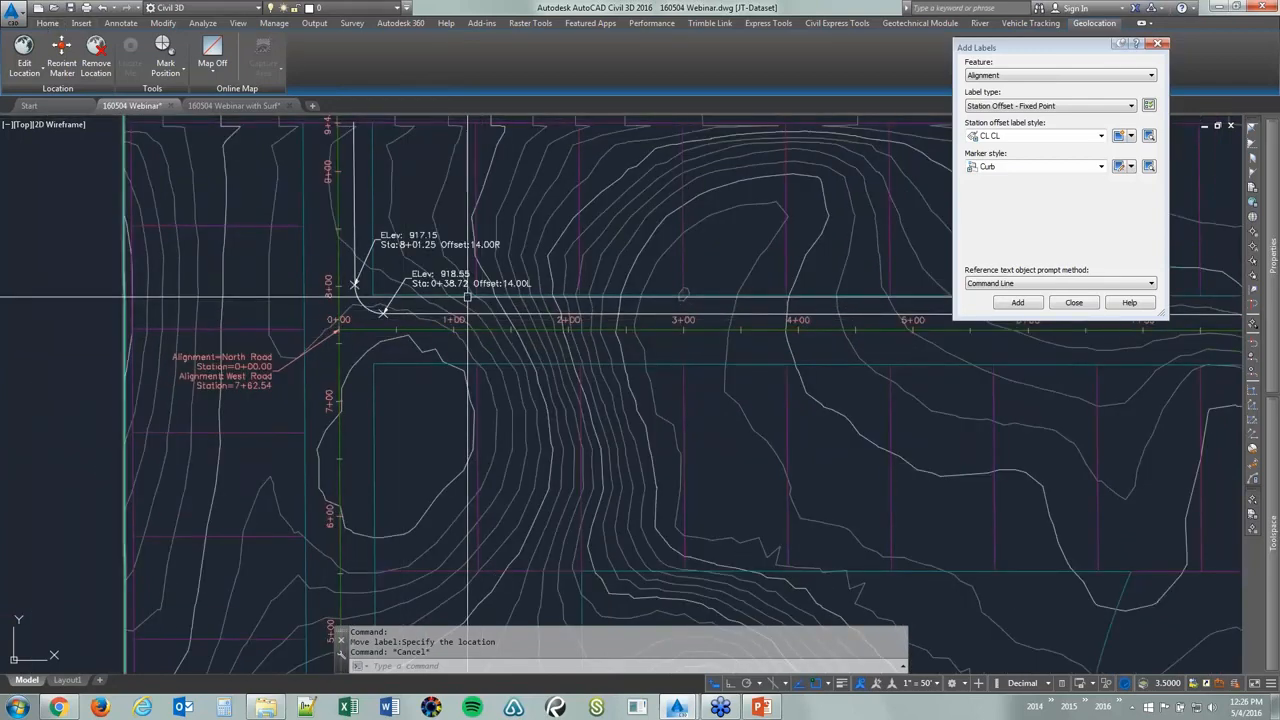
# Sample the EG surface along the full length of the North Road alignment to make a surface profile
pyautogui.click(40, 22)
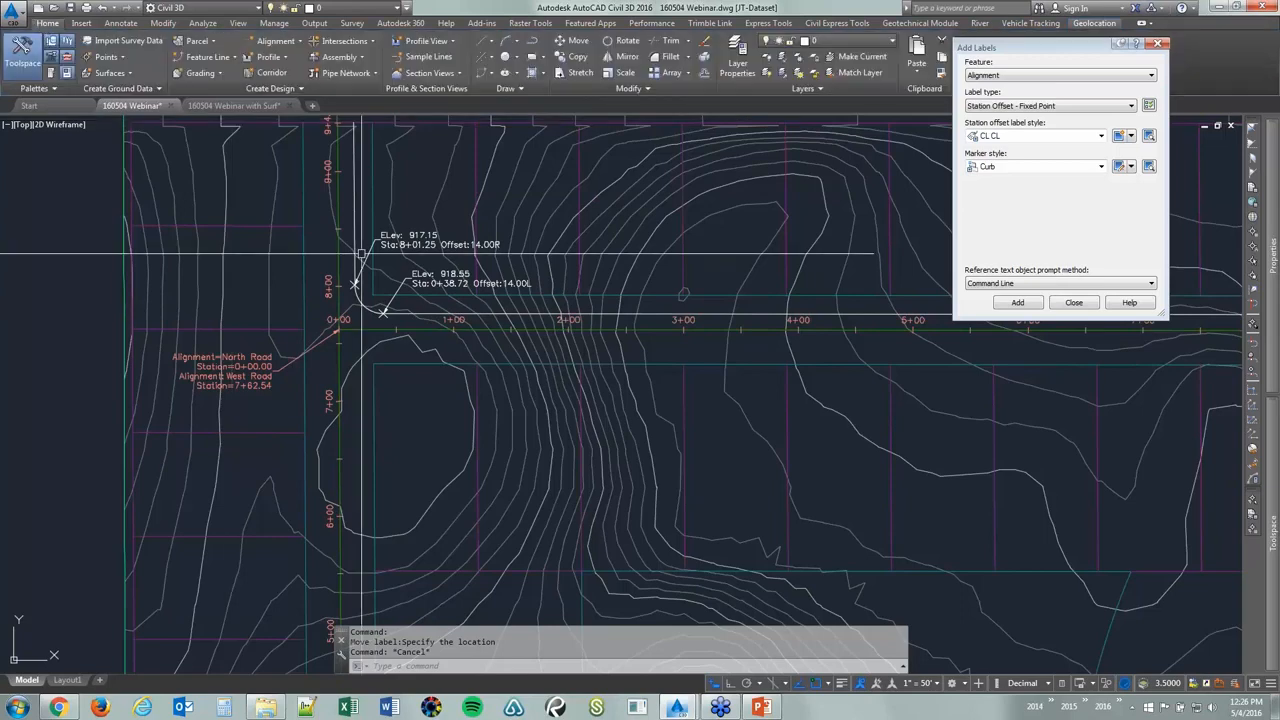
pyautogui.scroll(-8, 543, 357)
pyautogui.click(270, 56)
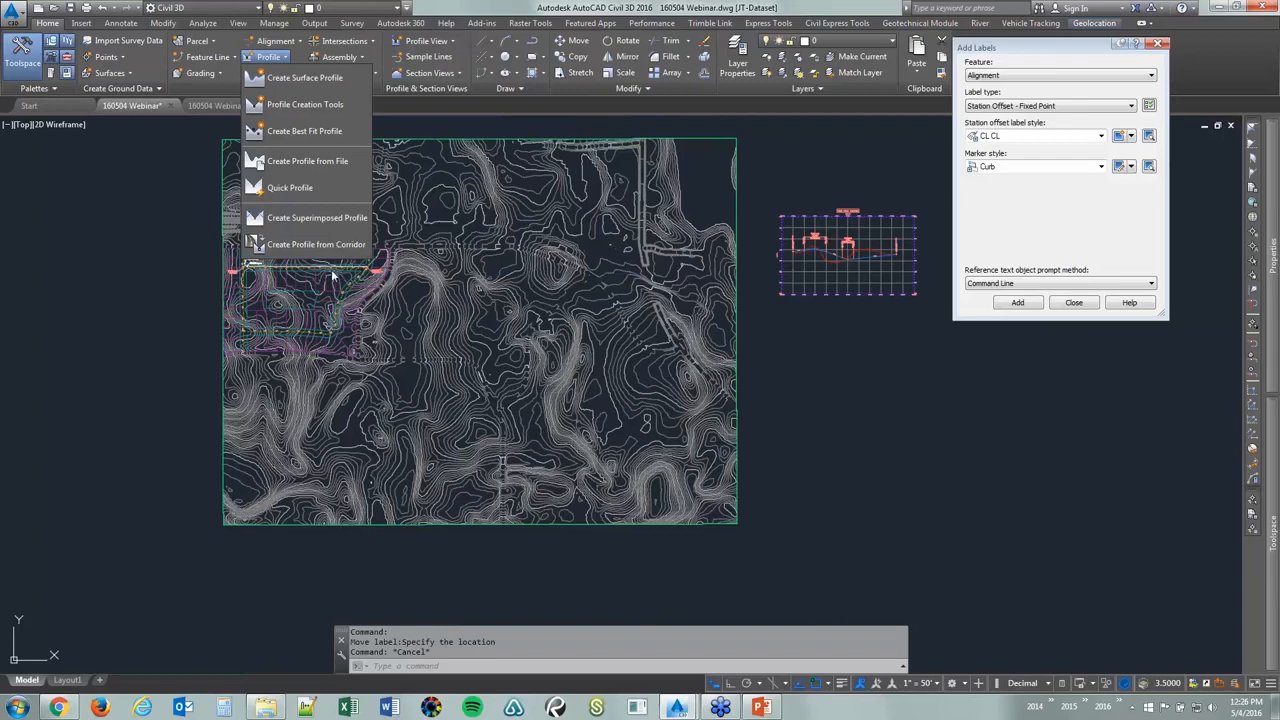
pyautogui.click(306, 78)
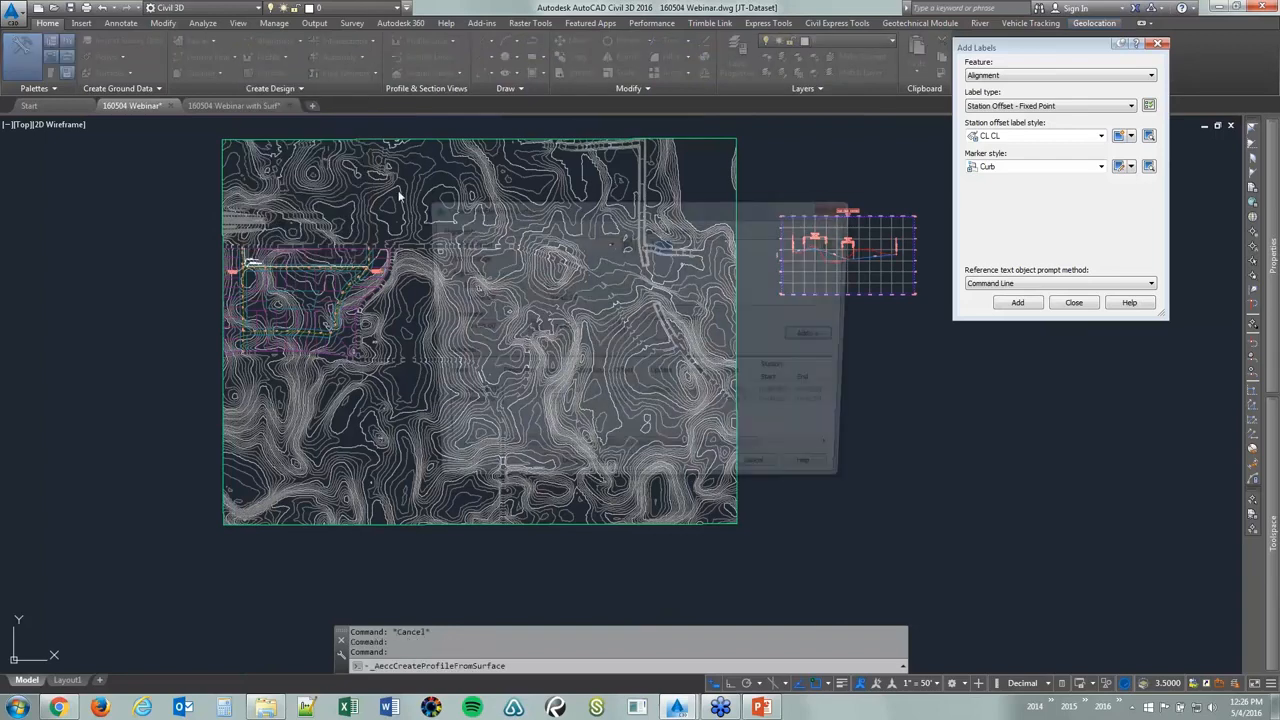
pyautogui.click(530, 242)
pyautogui.click(488, 255)
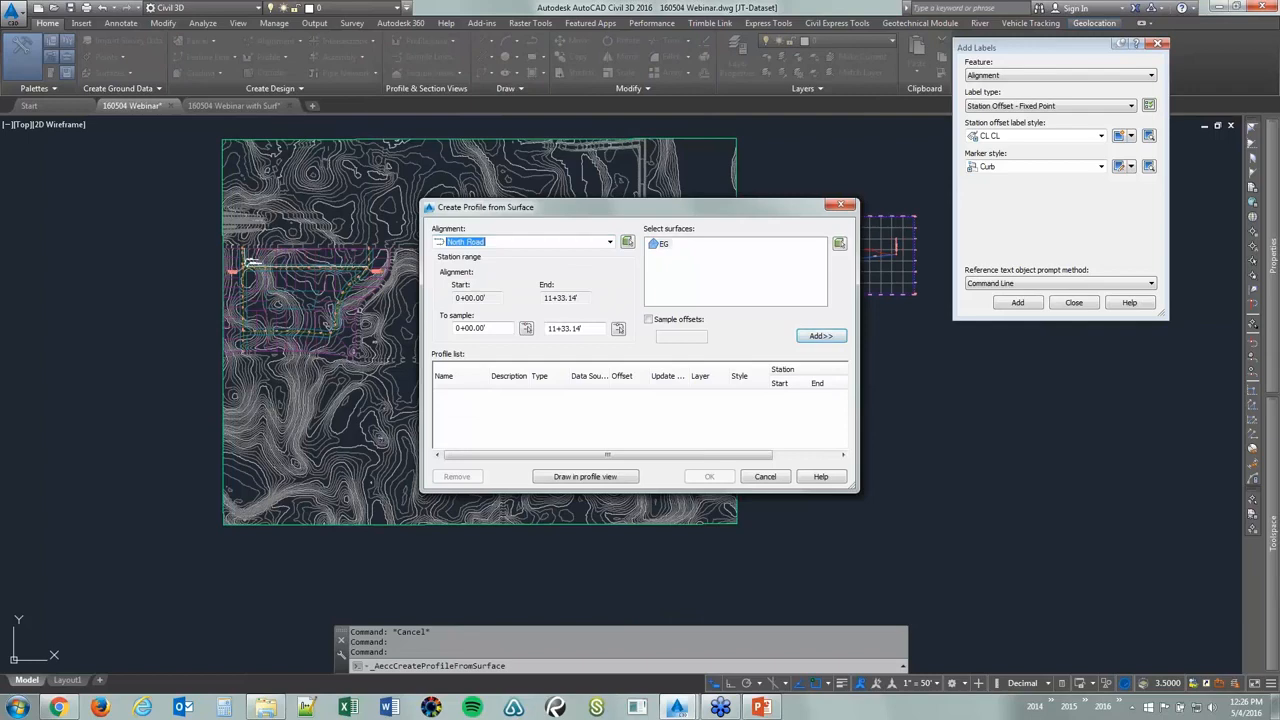
pyautogui.click(820, 335)
# Create a North Road profile view with the Major Grids style, placing it below the existing profile view
pyautogui.click(585, 476)
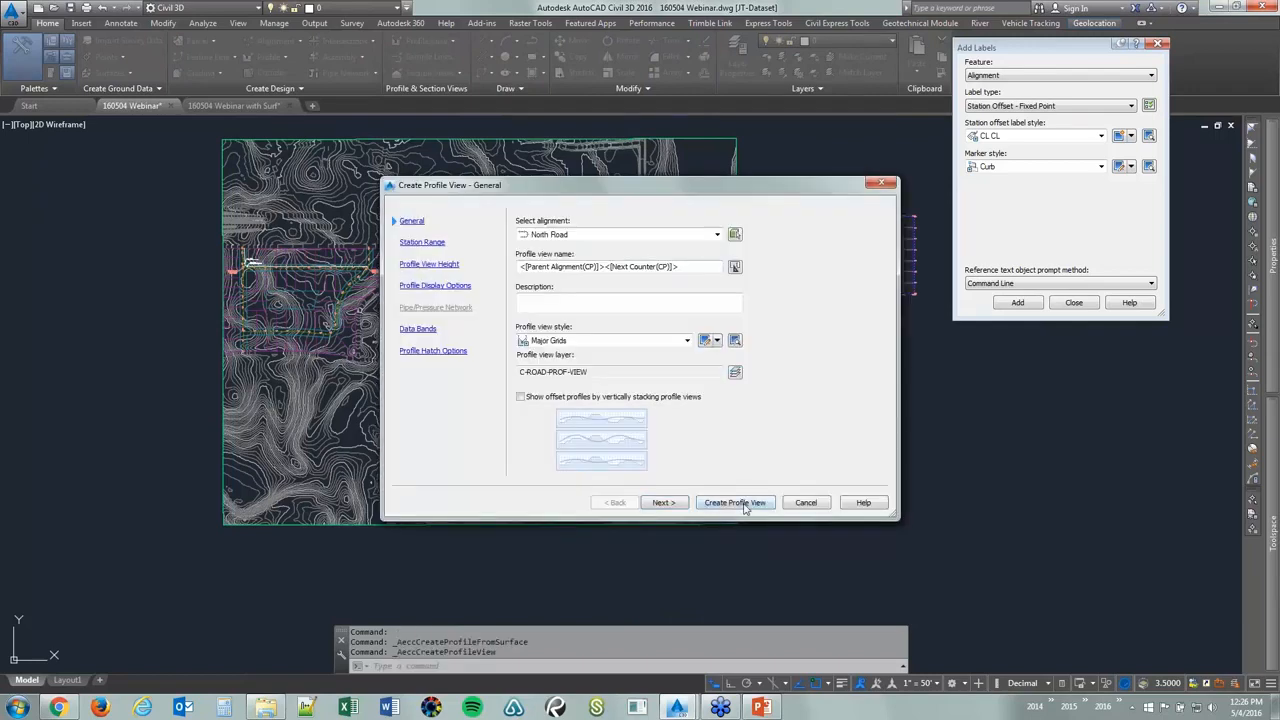
pyautogui.click(740, 503)
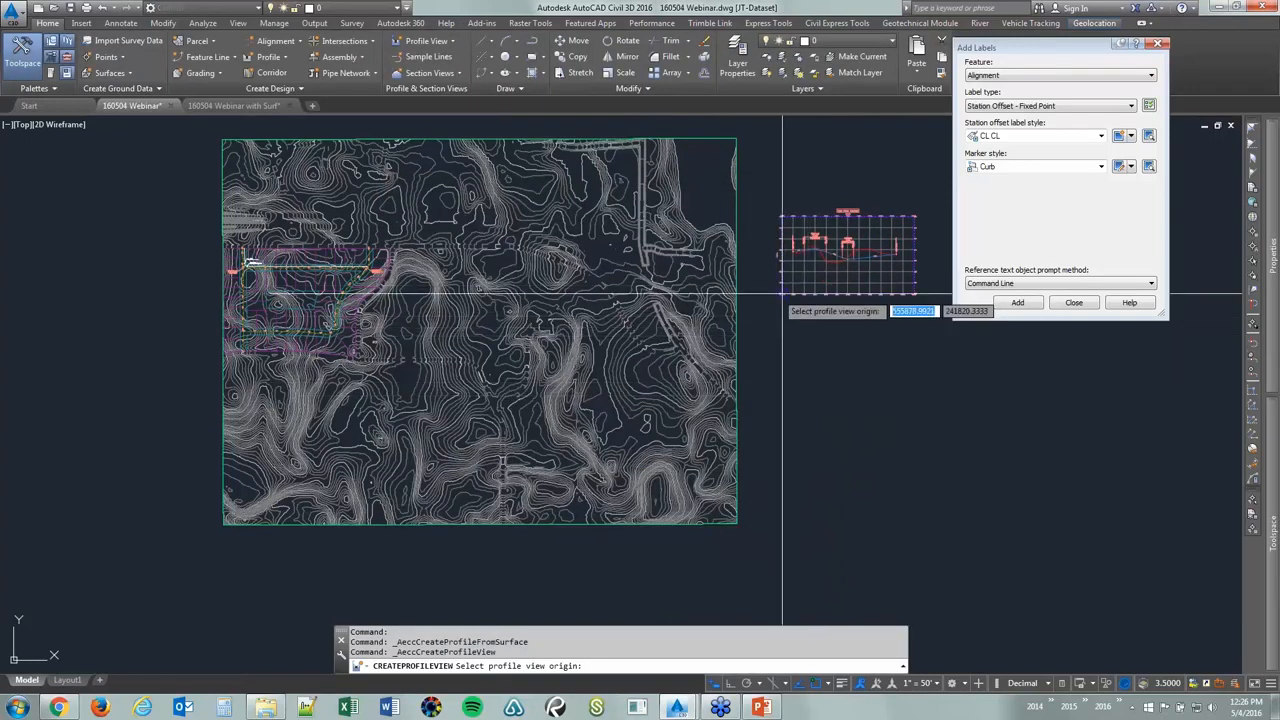
pyautogui.click(782, 421)
pyautogui.press('Escape')
# Create a layout profile named North Road FG in the new profile view, with the Design Profile style and Complete Label Set
pyautogui.moveTo(806, 420); pyautogui.dragTo(782, 420, button='middle')
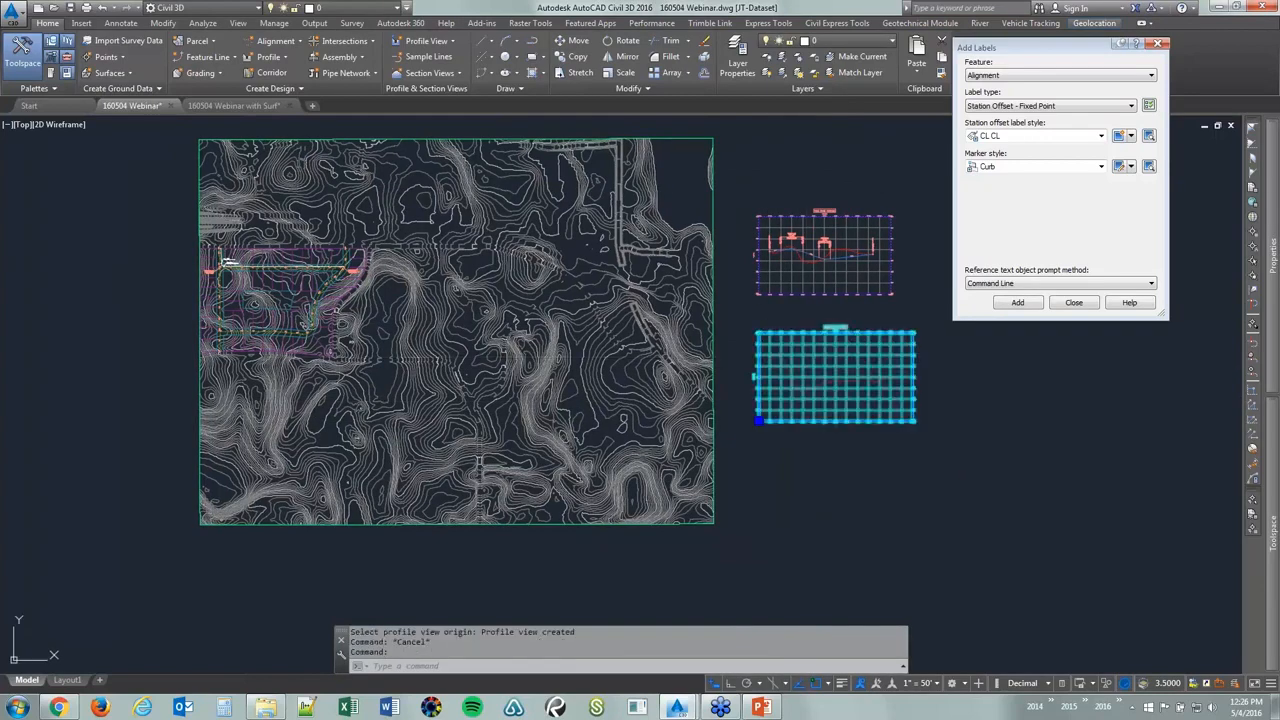
pyautogui.click(473, 58)
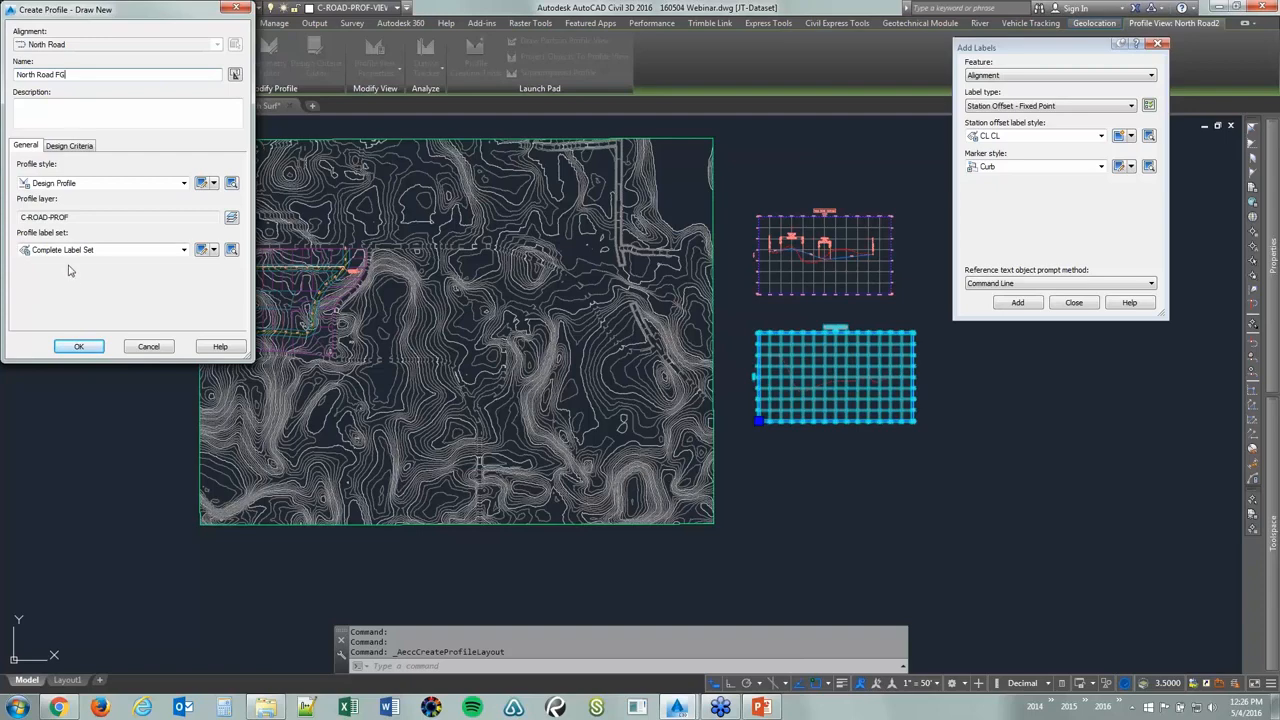
pyautogui.click(85, 346)
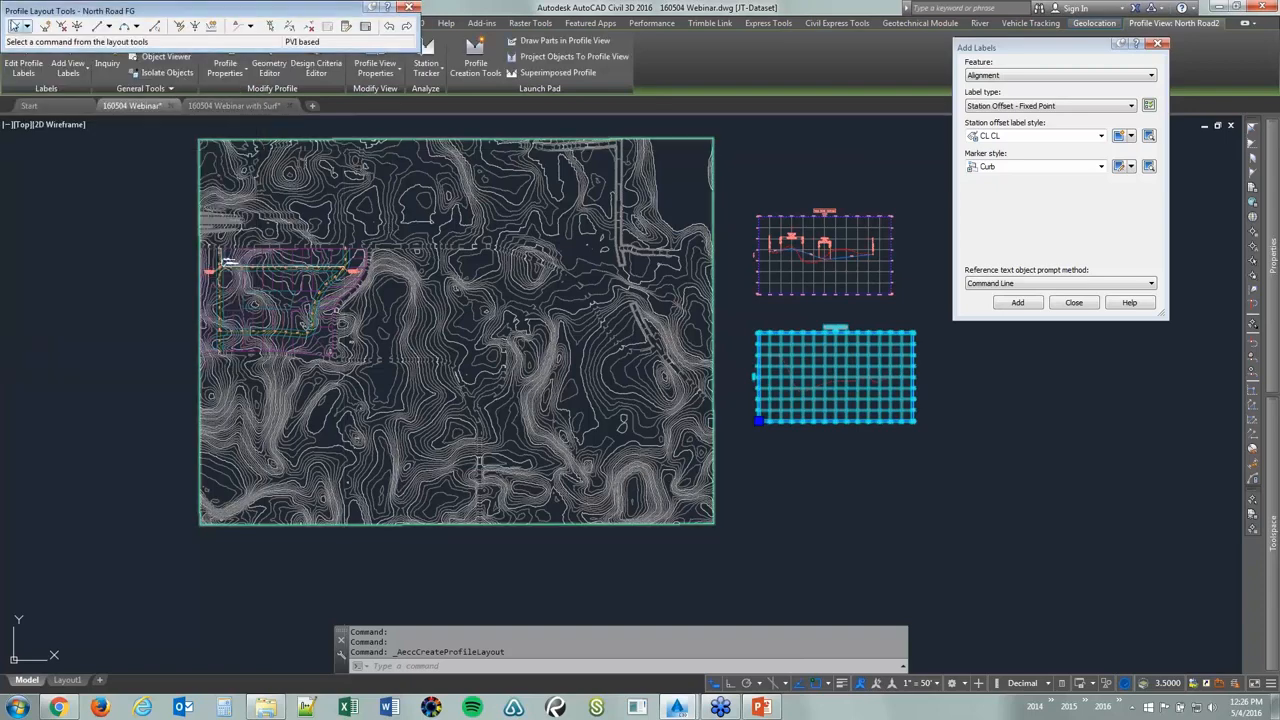
# Draw the first North Road FG tangent from station 0+00 down to a PVI near station 3+30, at about elevation 893
pyautogui.click(15, 26)
pyautogui.scroll(10, 754, 350)
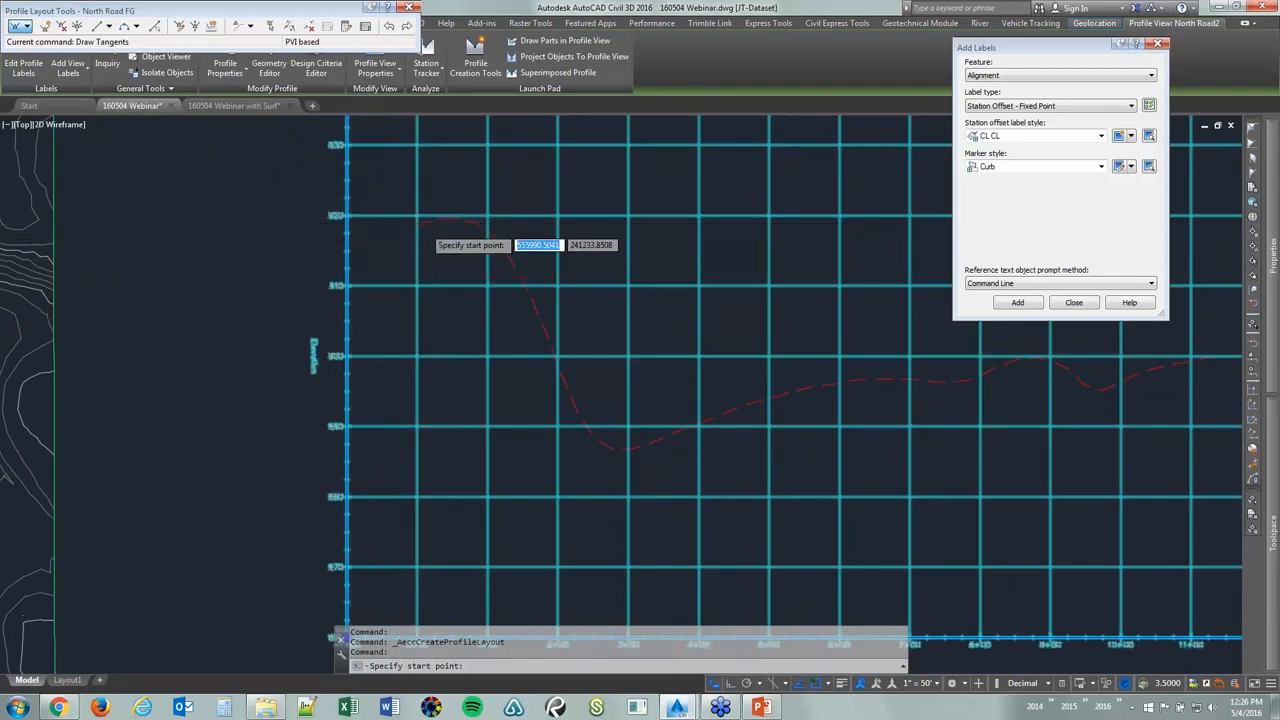
pyautogui.scroll(4, 425, 225)
pyautogui.click(420, 272)
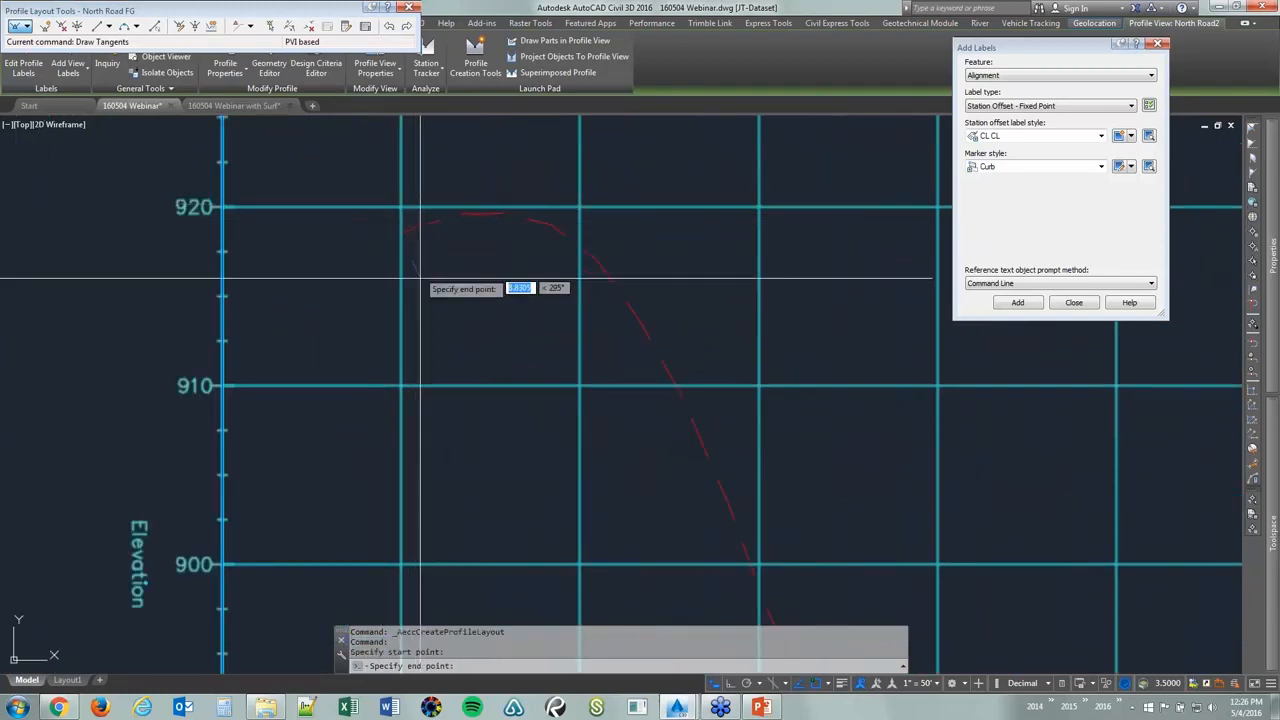
pyautogui.scroll(-3, 425, 285)
pyautogui.moveTo(617, 474); pyautogui.dragTo(550, 390, button='middle')
pyautogui.scroll(5, 556, 391)
pyautogui.click(651, 351)
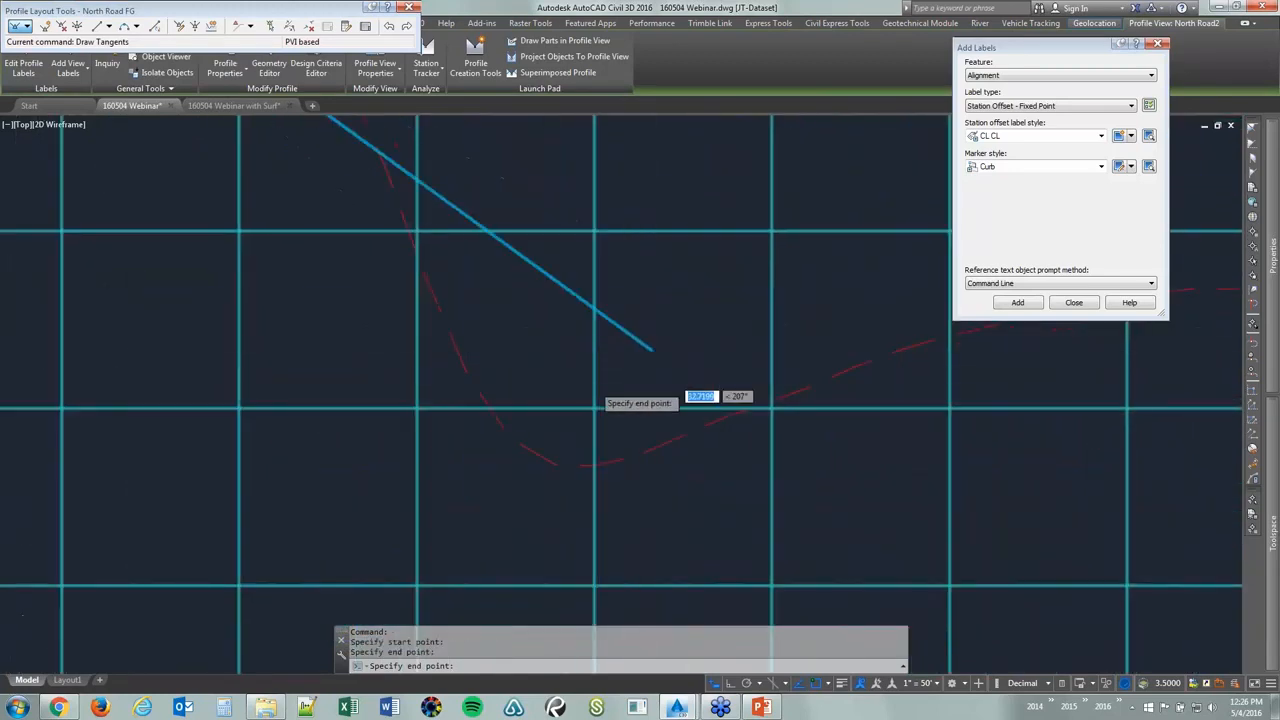
# Continue the North Road FG tangents to a PVI near station 8+70 and finish at the east end of the existing ground profile
pyautogui.scroll(-5, 594, 391)
pyautogui.moveTo(680, 416); pyautogui.dragTo(535, 403, button='middle')
pyautogui.scroll(8, 520, 360)
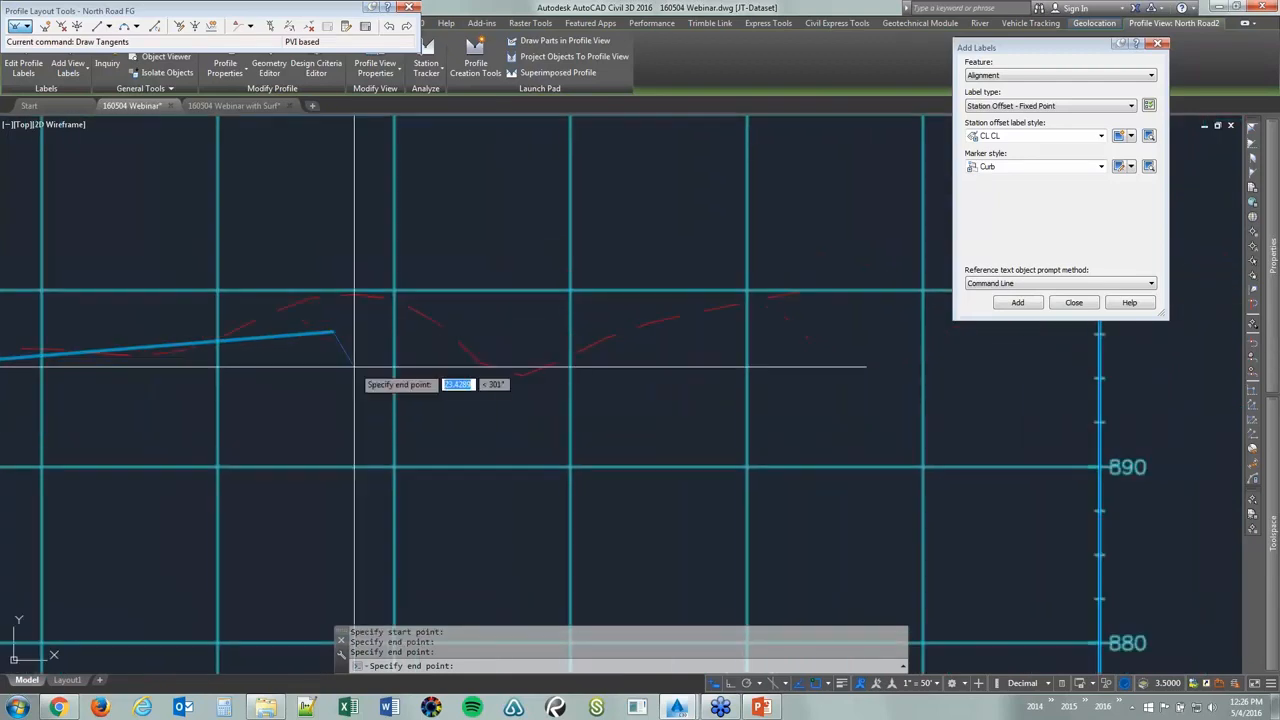
pyautogui.scroll(2, 871, 286)
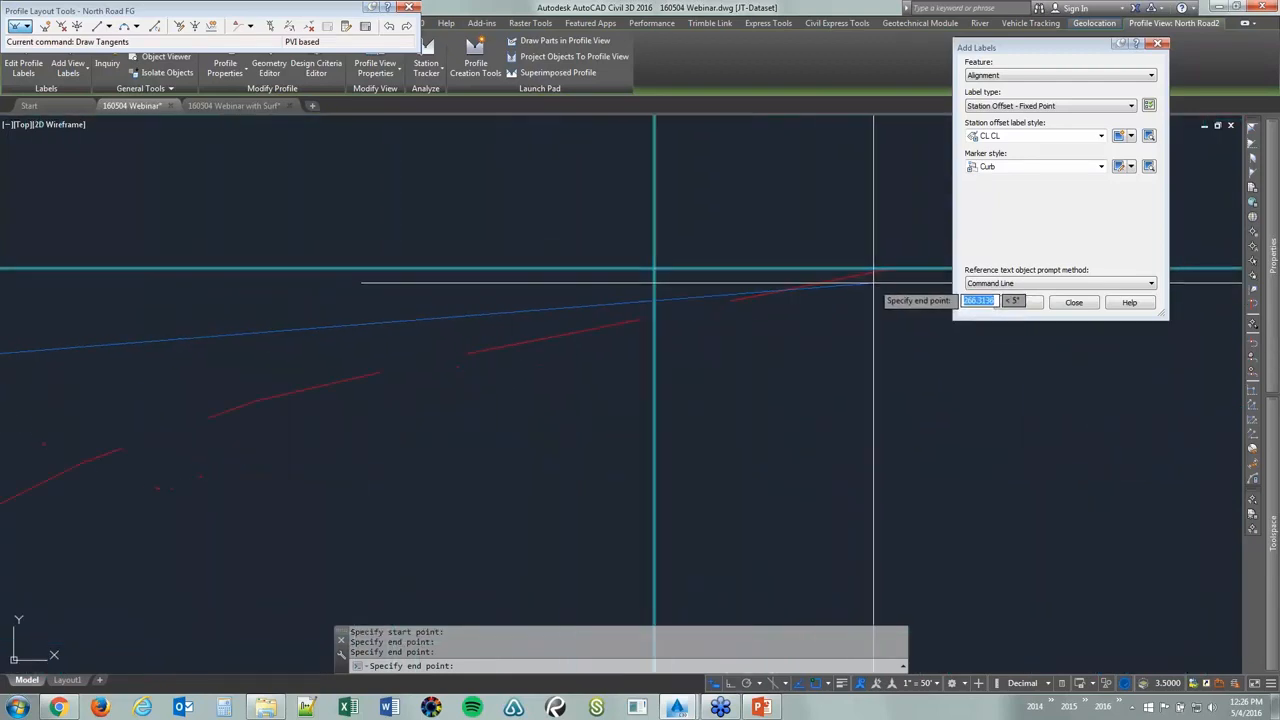
pyautogui.click(882, 272)
pyautogui.press('Return')
pyautogui.scroll(-8, 840, 346)
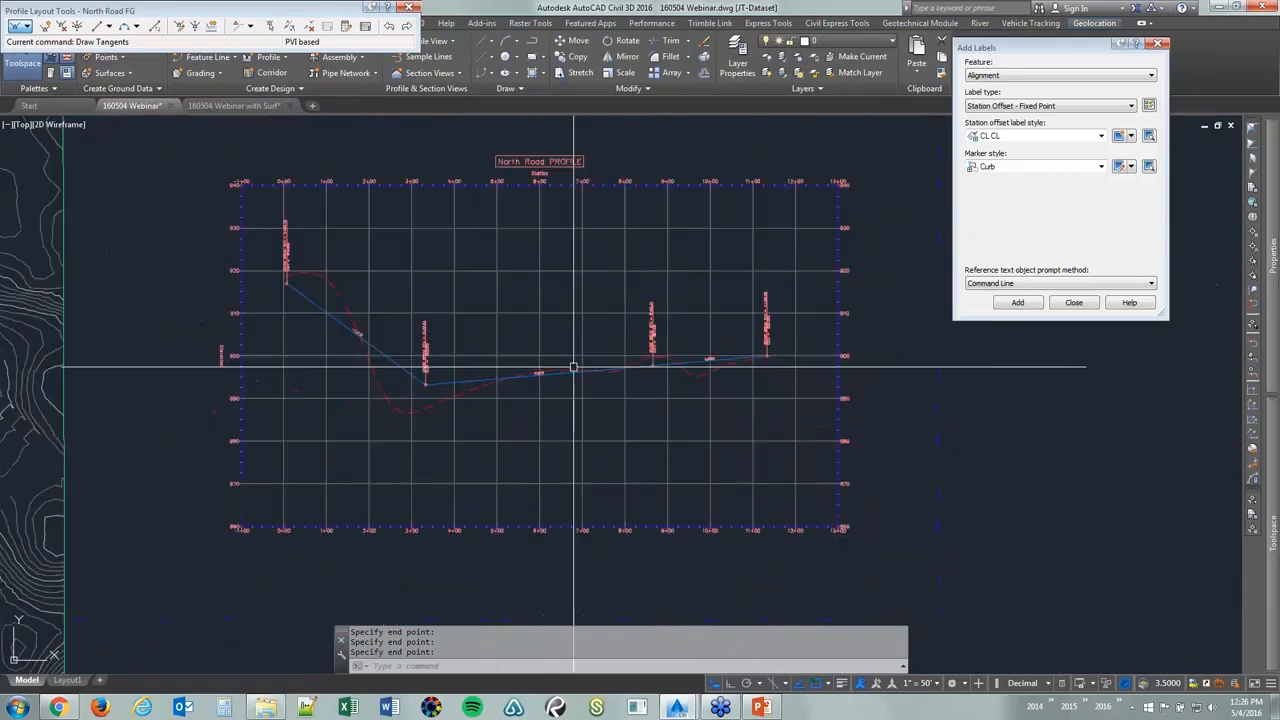
# Add a free parabolic vertical curve with a 150' length at the North Road FG PVI near station 3+30
pyautogui.scroll(2, 600, 288)
pyautogui.click(505, 321)
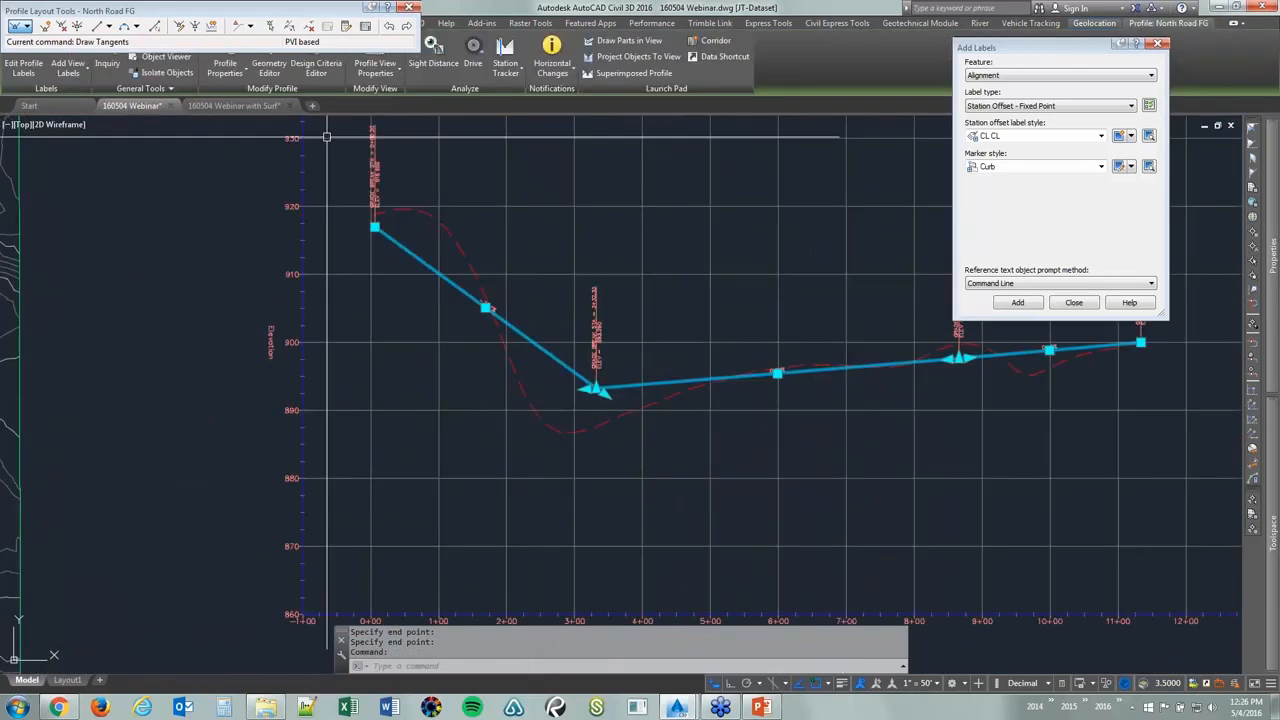
pyautogui.press('Escape')
pyautogui.click(136, 27)
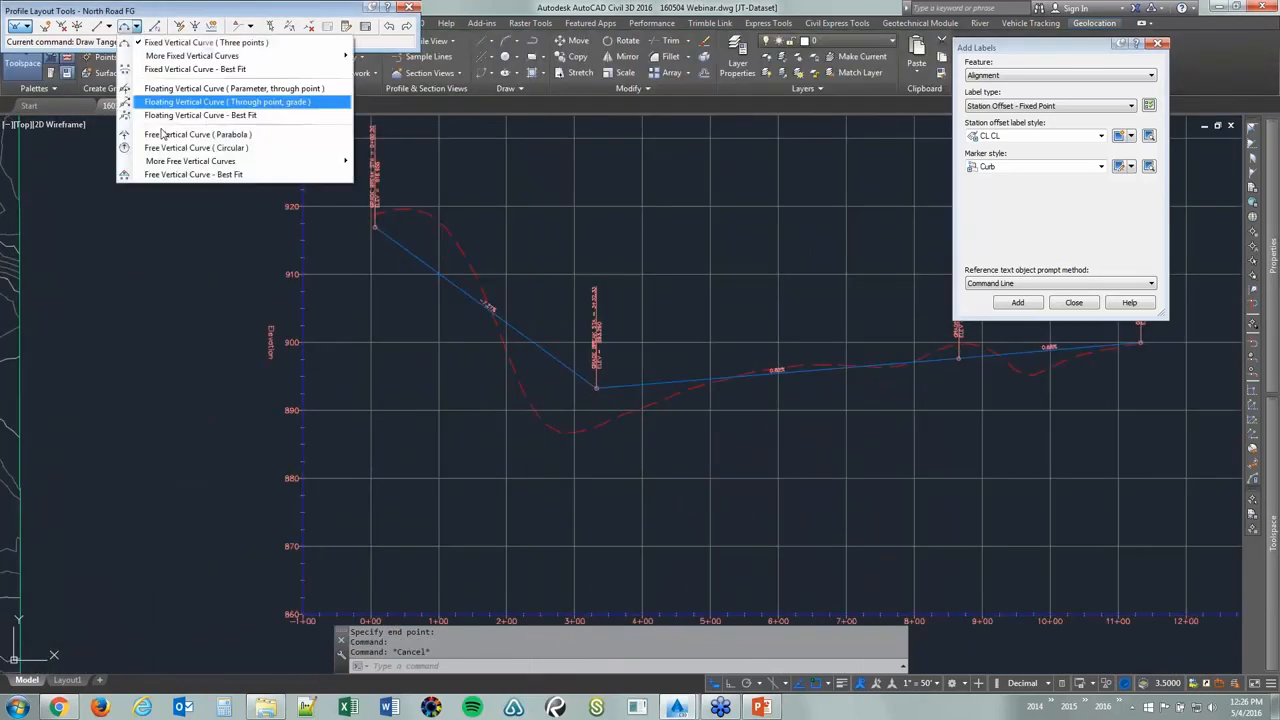
pyautogui.moveTo(200, 161)
pyautogui.click(400, 161)
pyautogui.click(612, 377)
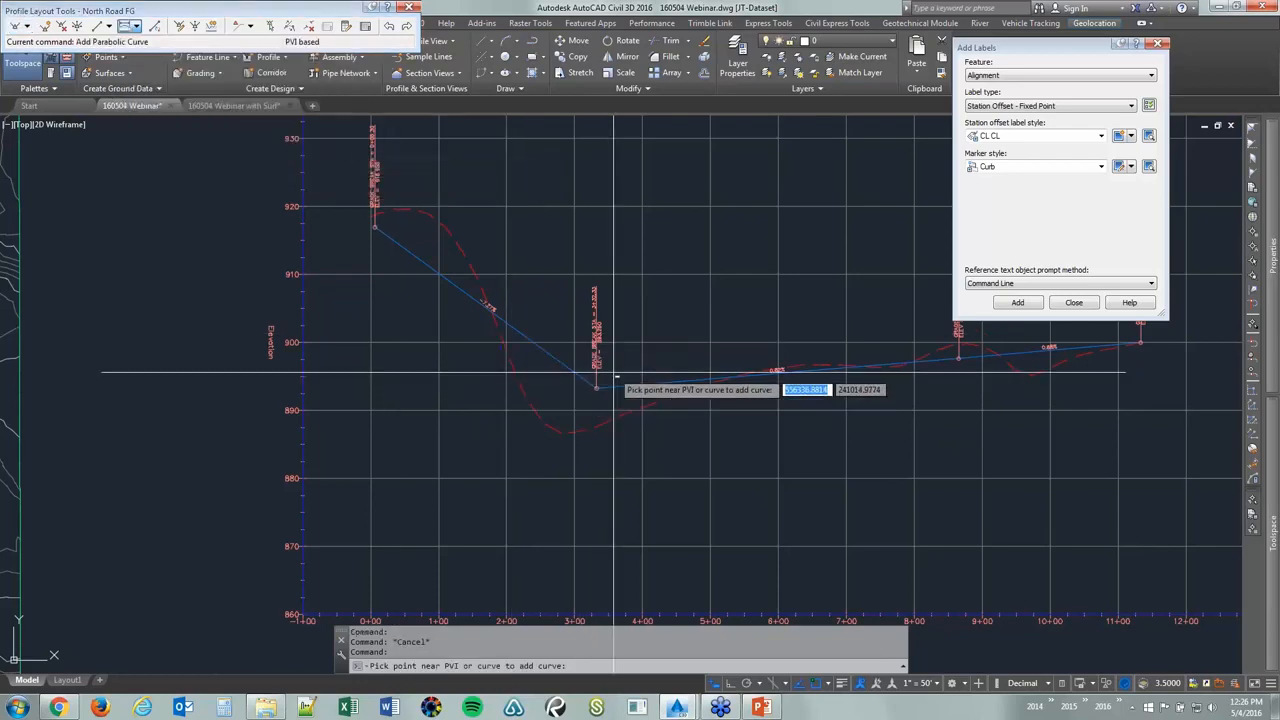
pyautogui.press('Return')
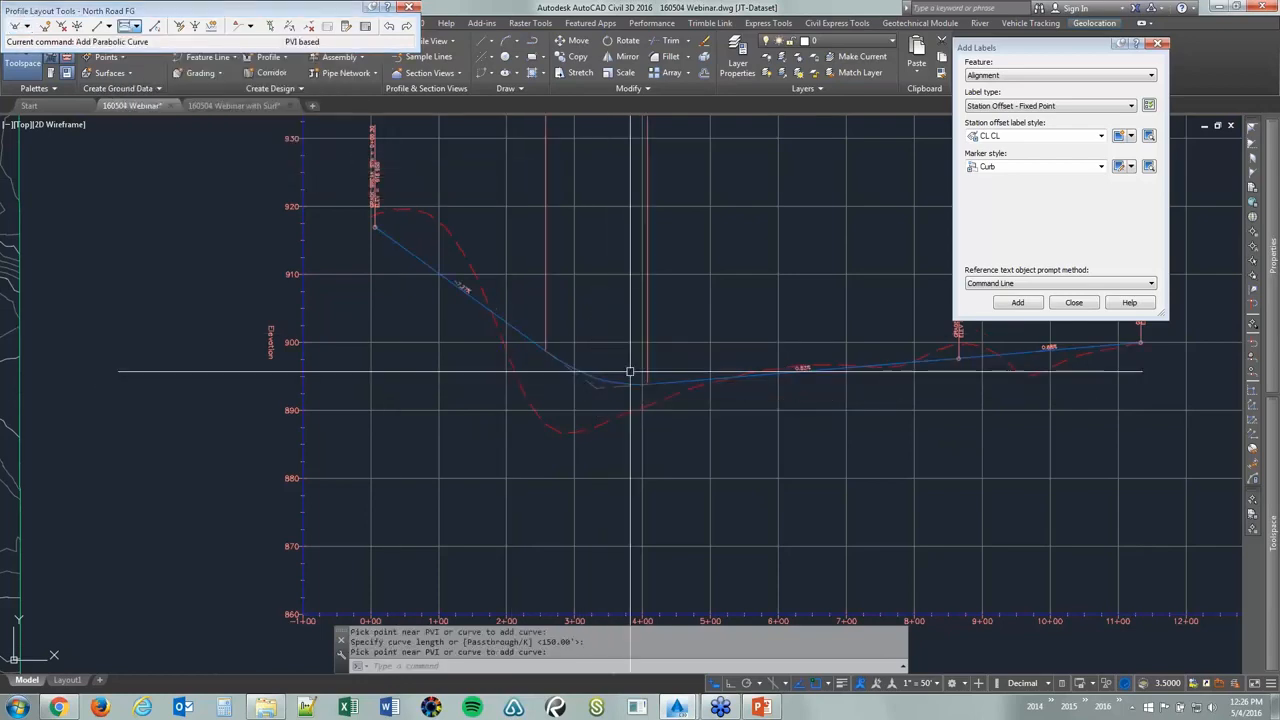
# Examine the start of the North Road FG profile and the North Road and West Road centerline intersection in plan, closing the profile layout tools
pyautogui.scroll(-3, 697, 343)
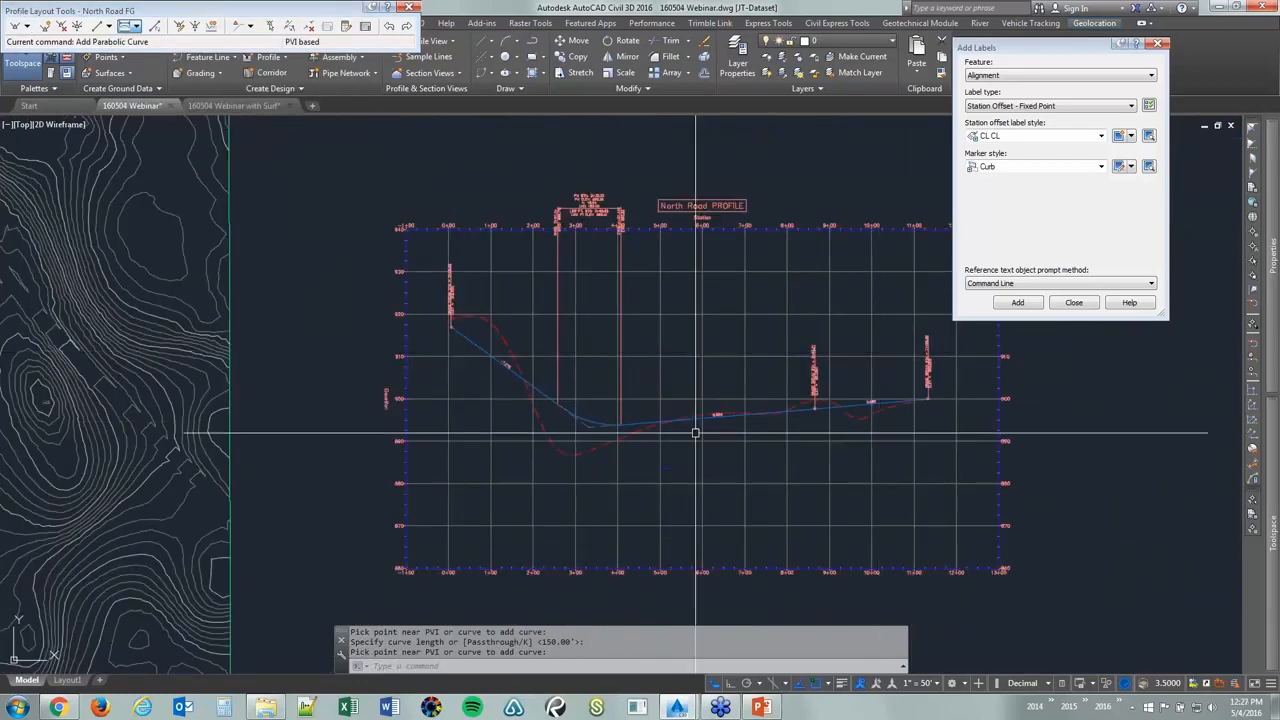
pyautogui.scroll(-2, 656, 440)
pyautogui.scroll(8, 657, 354)
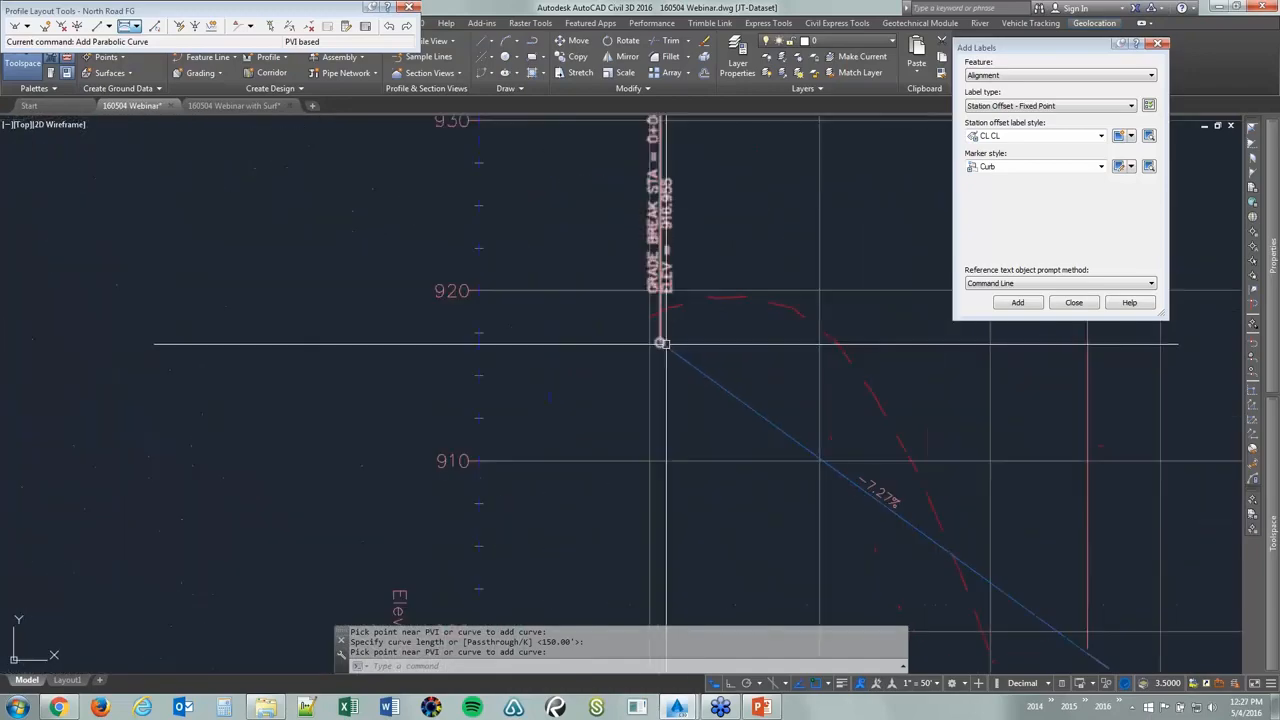
pyautogui.scroll(-6, 651, 363)
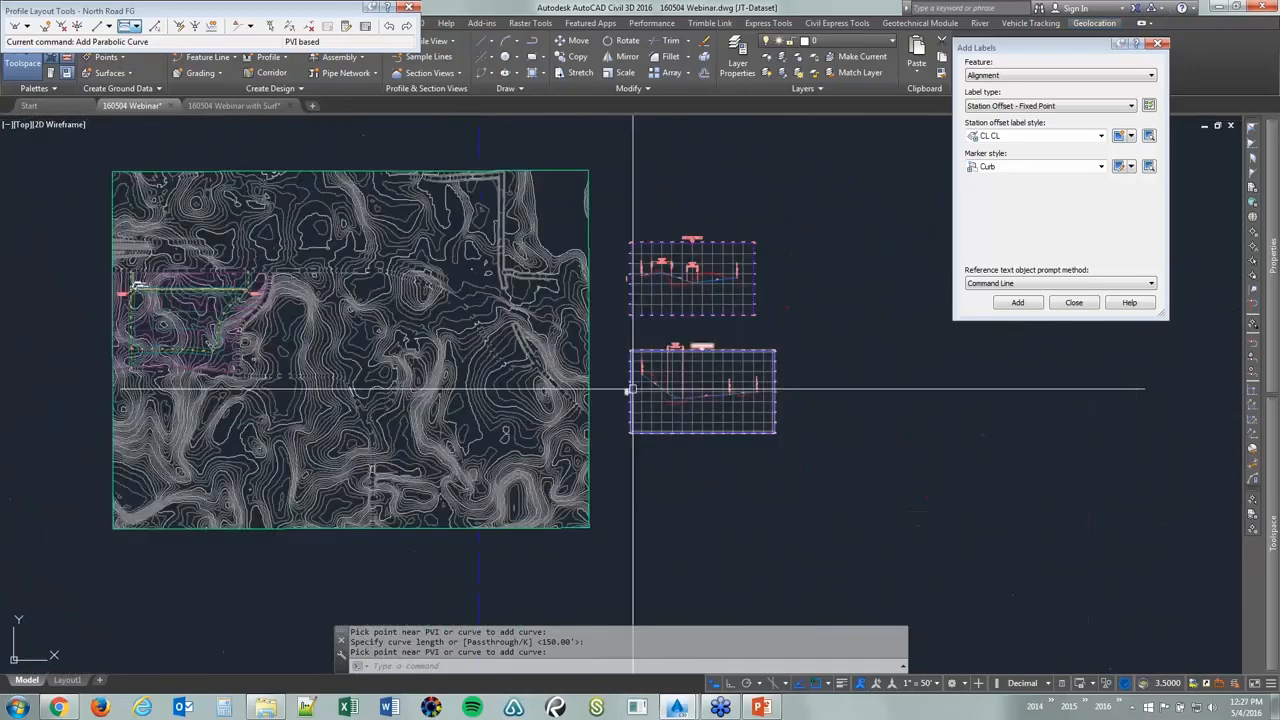
pyautogui.scroll(5, 68, 293)
pyautogui.scroll(6, 232, 298)
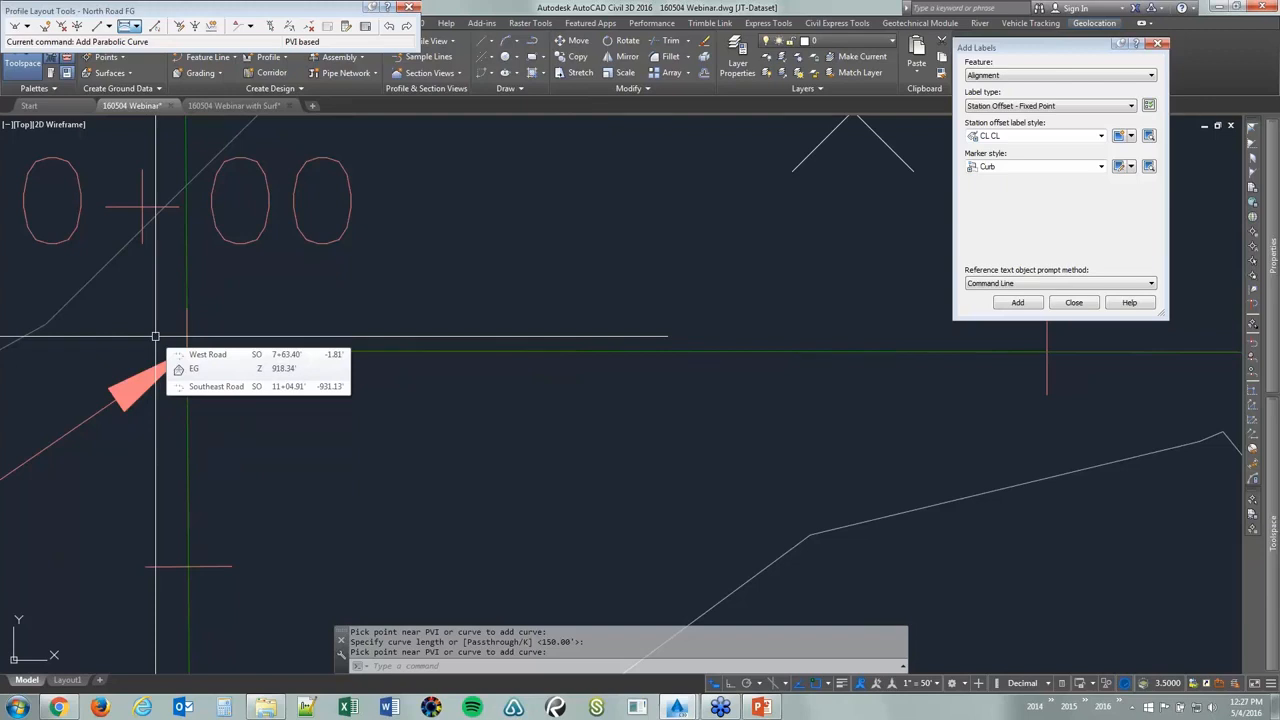
pyautogui.scroll(-9, 155, 336)
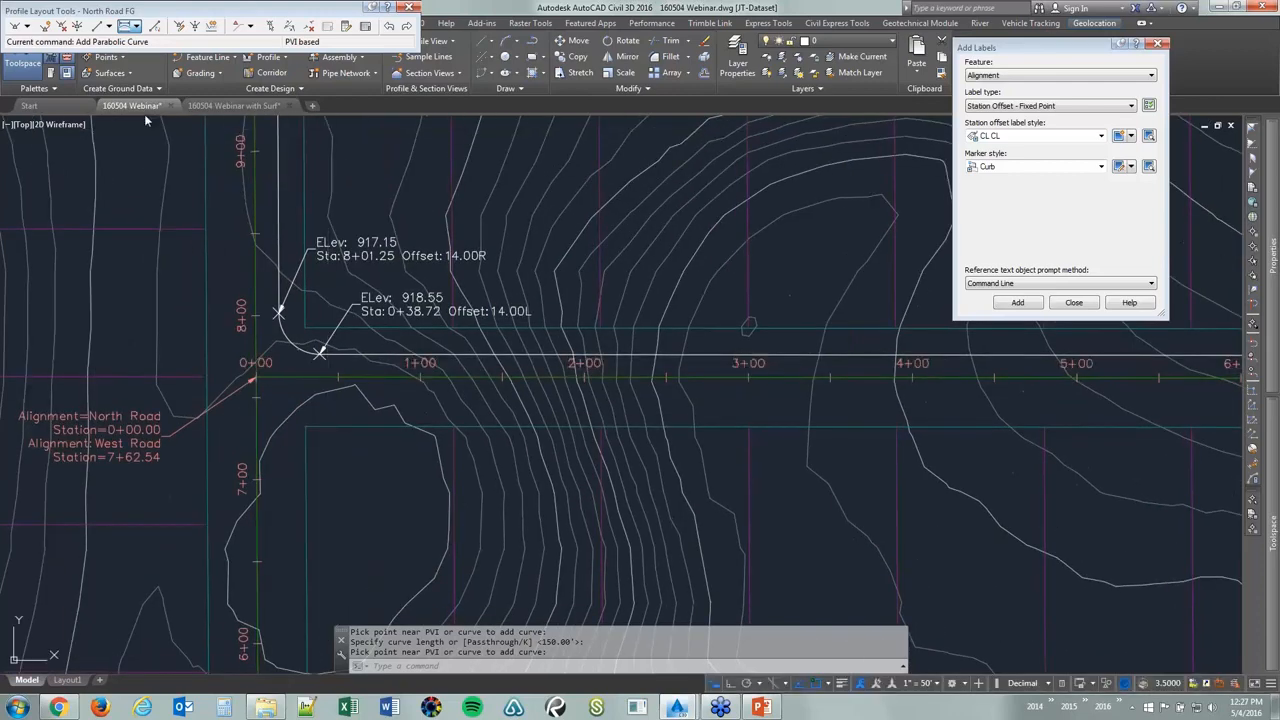
pyautogui.press('Escape')
pyautogui.press('Escape')
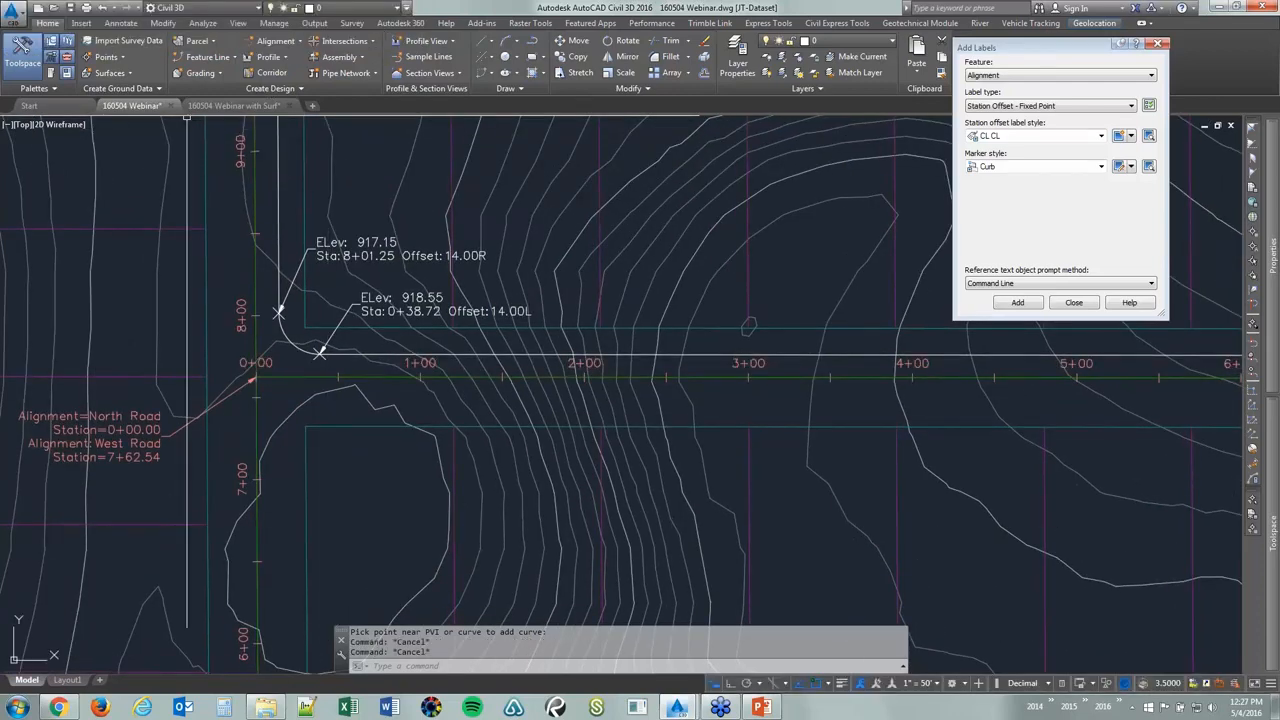
# Start creating points by alignment station and offset along West Road, taking elevations from the West Road FG profile
pyautogui.click(113, 60)
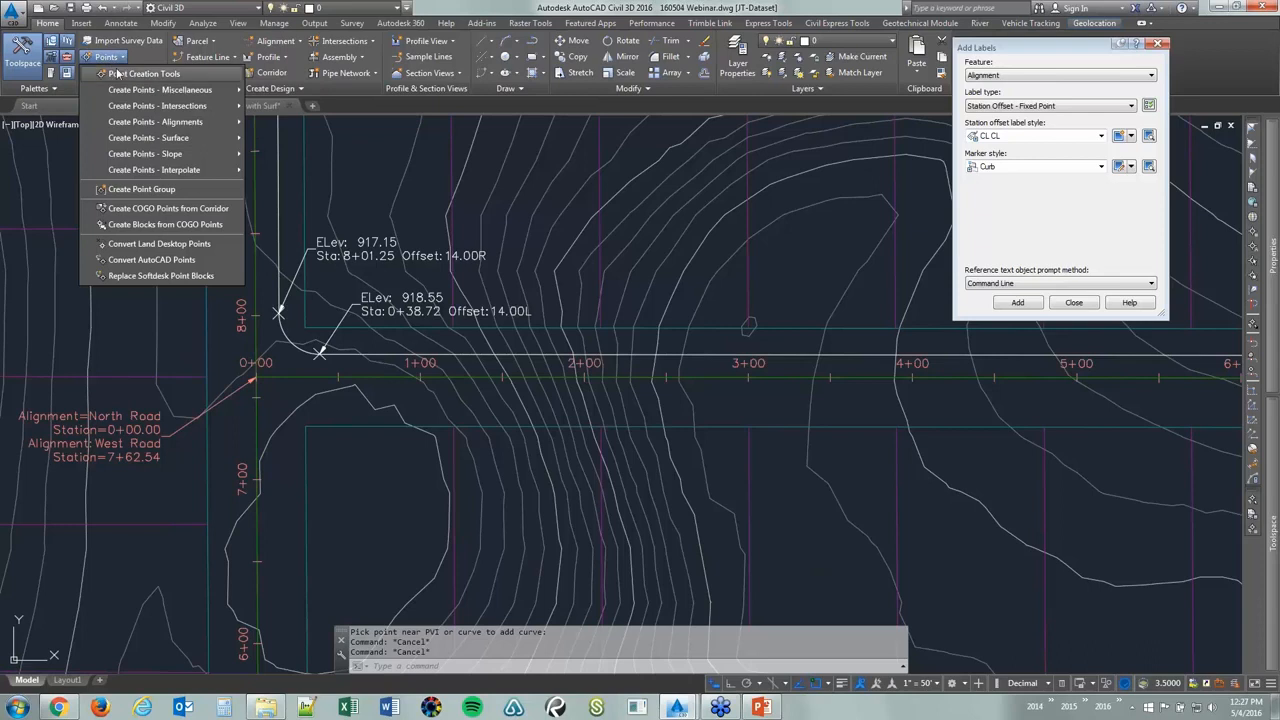
pyautogui.click(117, 73)
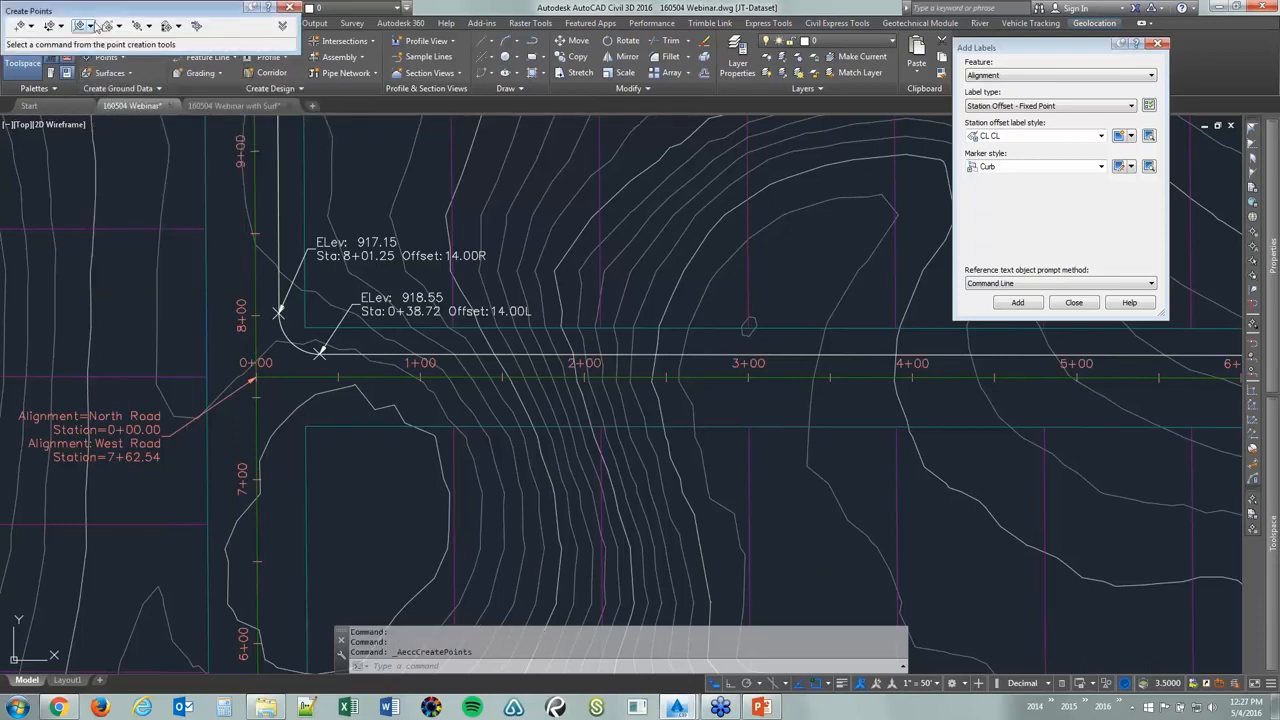
pyautogui.moveTo(80, 12); pyautogui.dragTo(530, 60)
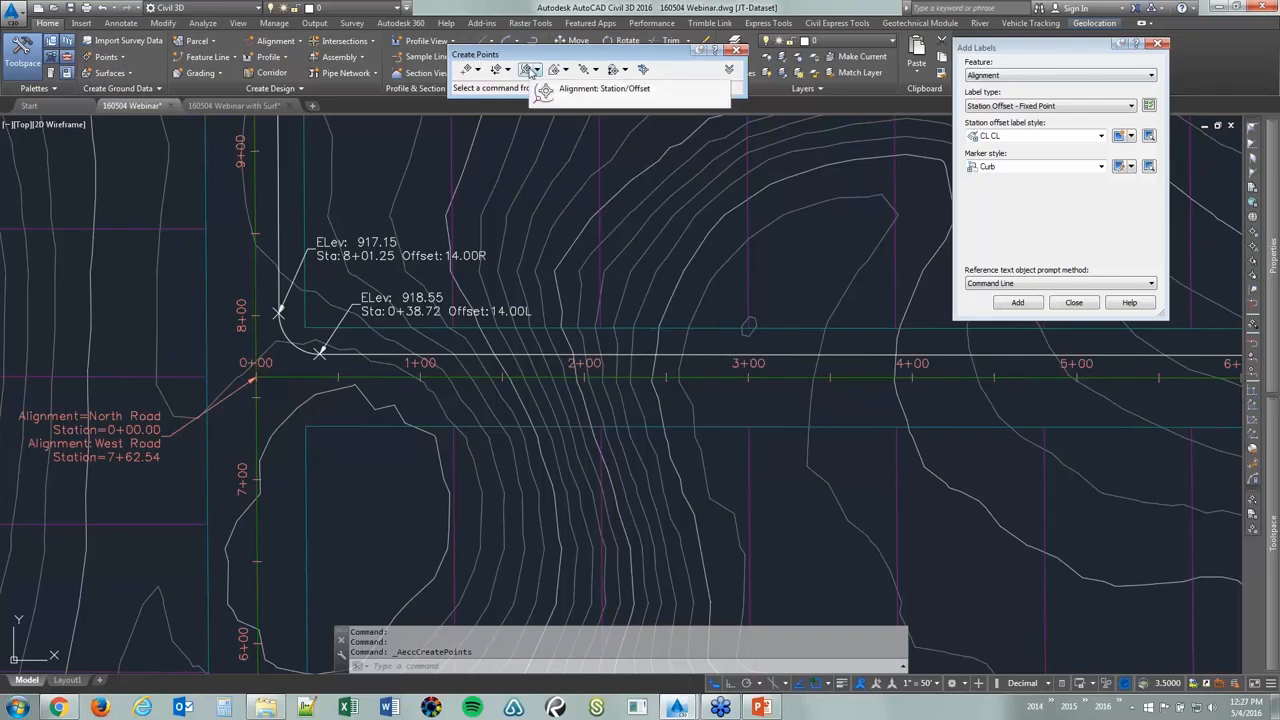
pyautogui.click(537, 70)
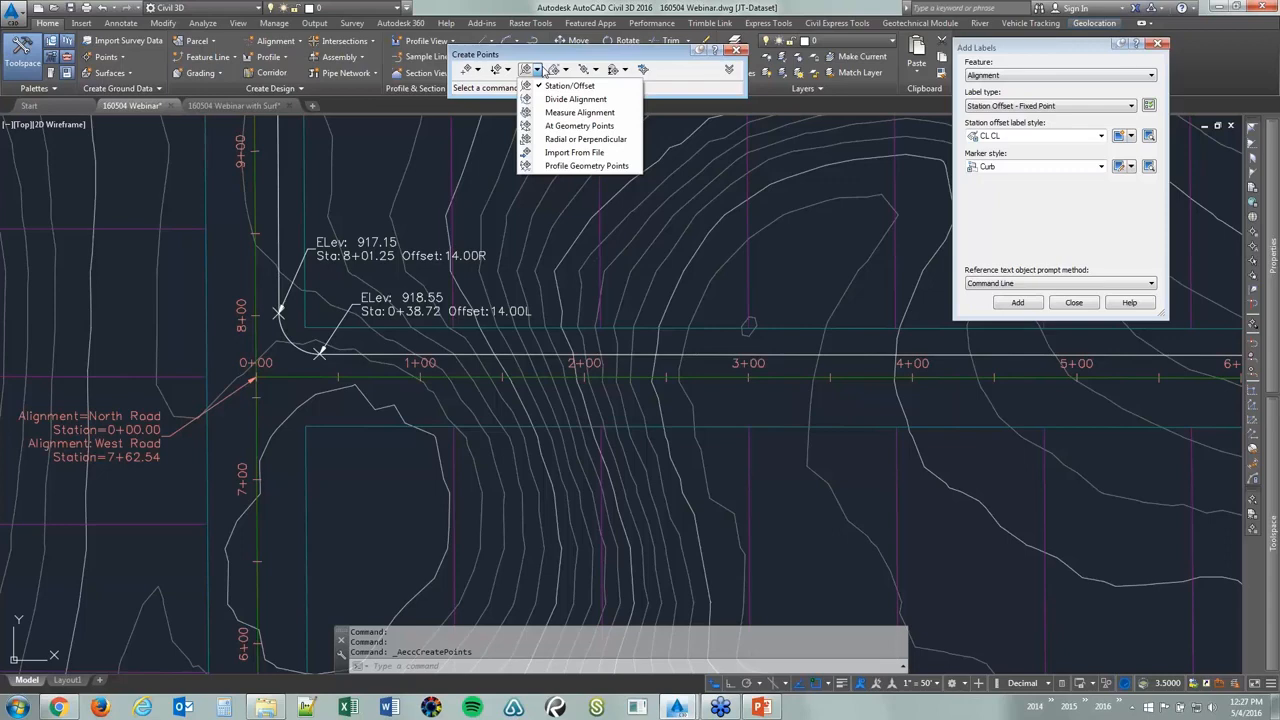
pyautogui.click(570, 88)
pyautogui.scroll(4, 280, 385)
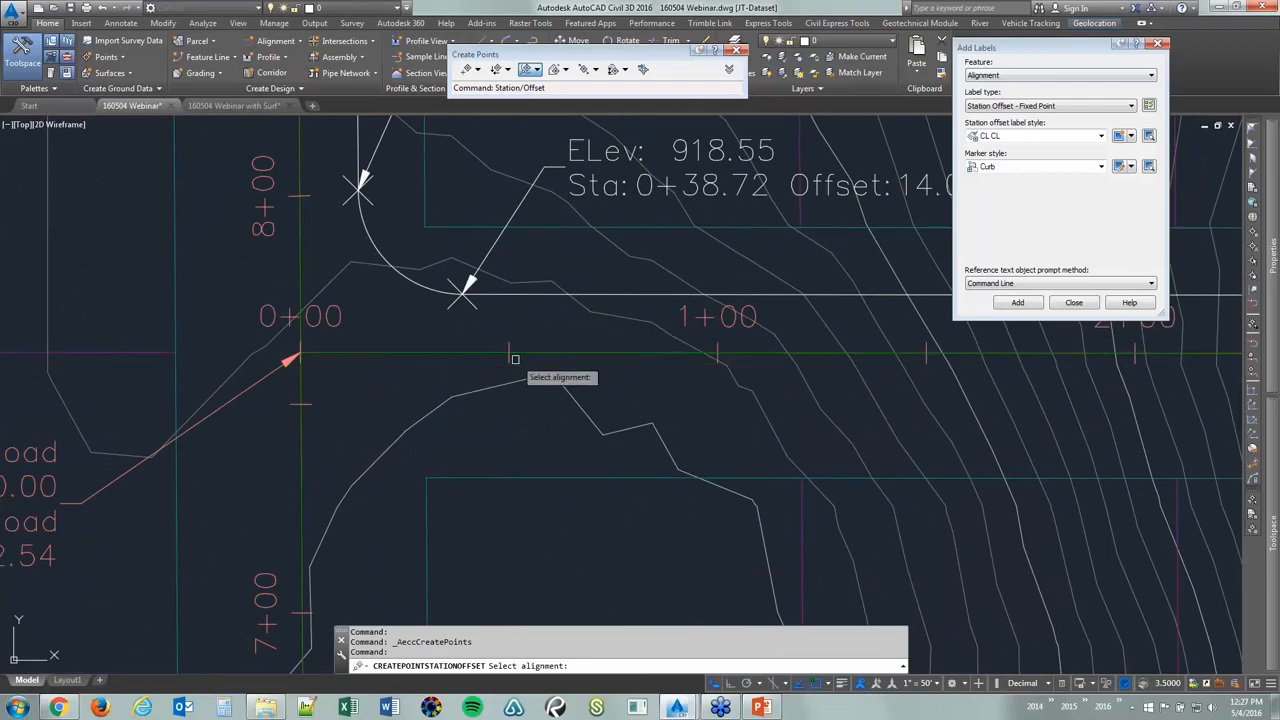
pyautogui.click(298, 457)
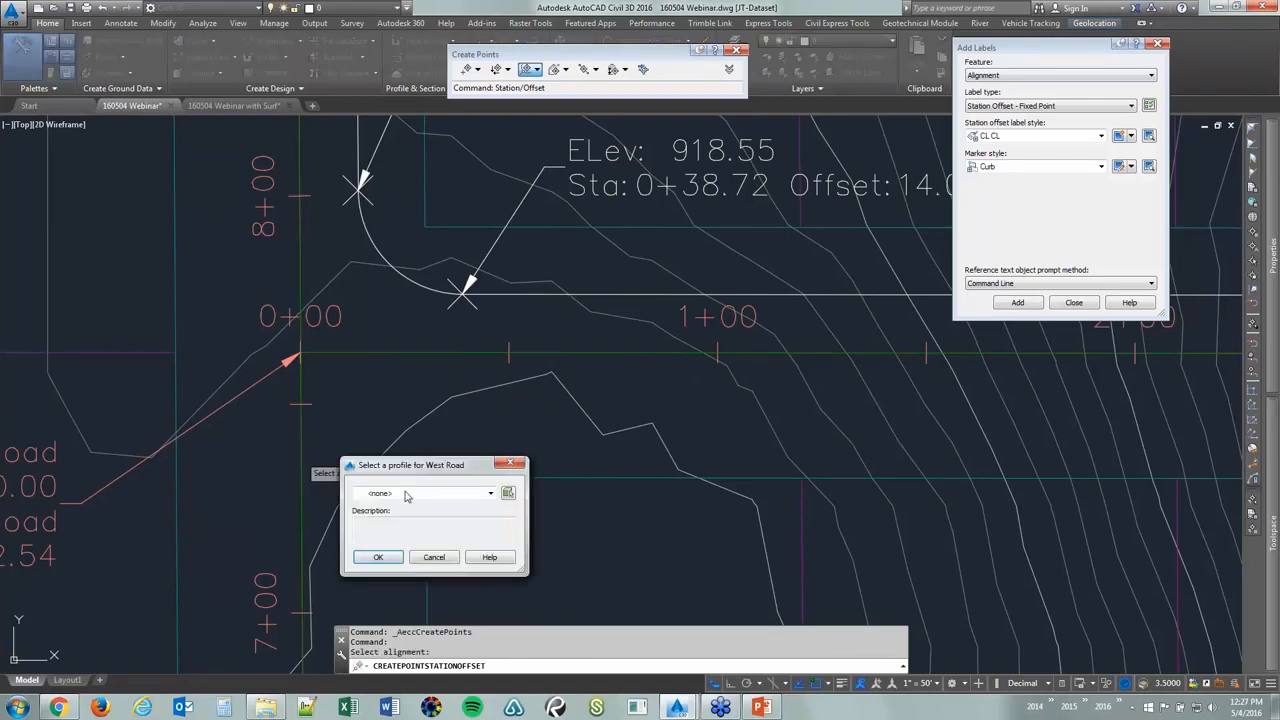
pyautogui.click(406, 494)
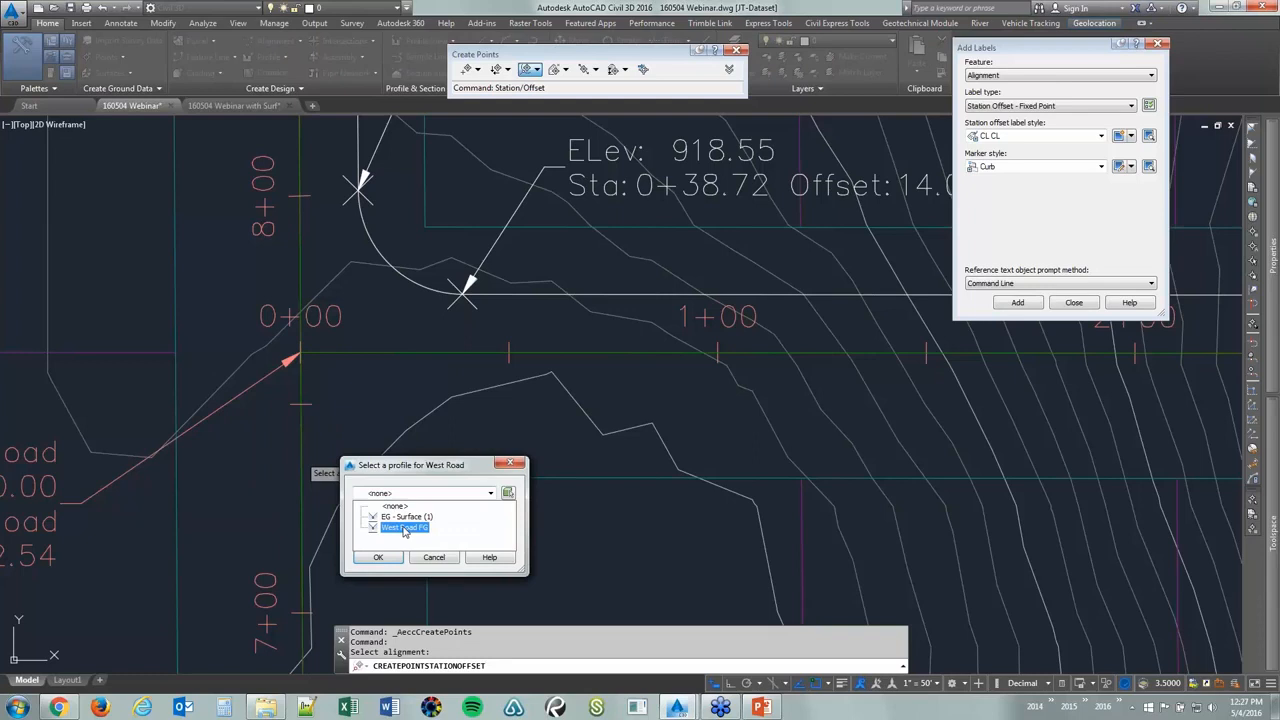
pyautogui.click(404, 528)
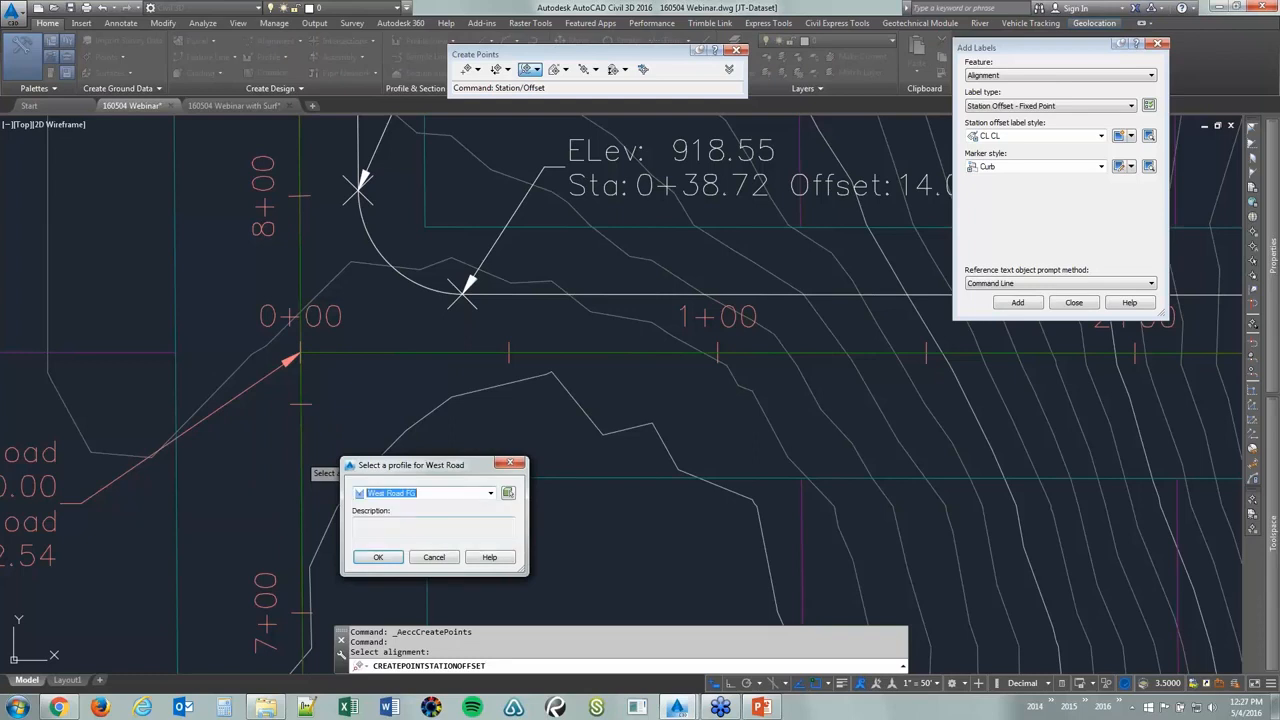
pyautogui.click(377, 558)
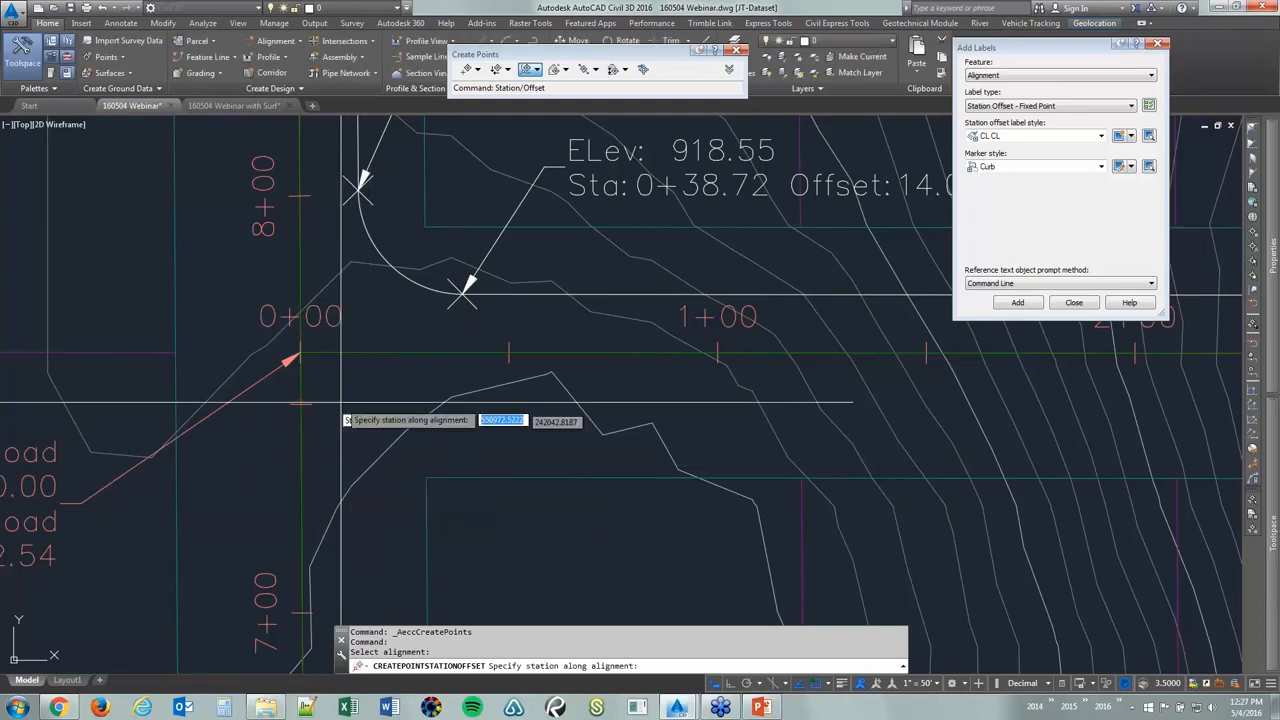
# Place a point where the West Road and North Road centerlines meet, with offset 0 and the description CL CL
pyautogui.click(344, 356)
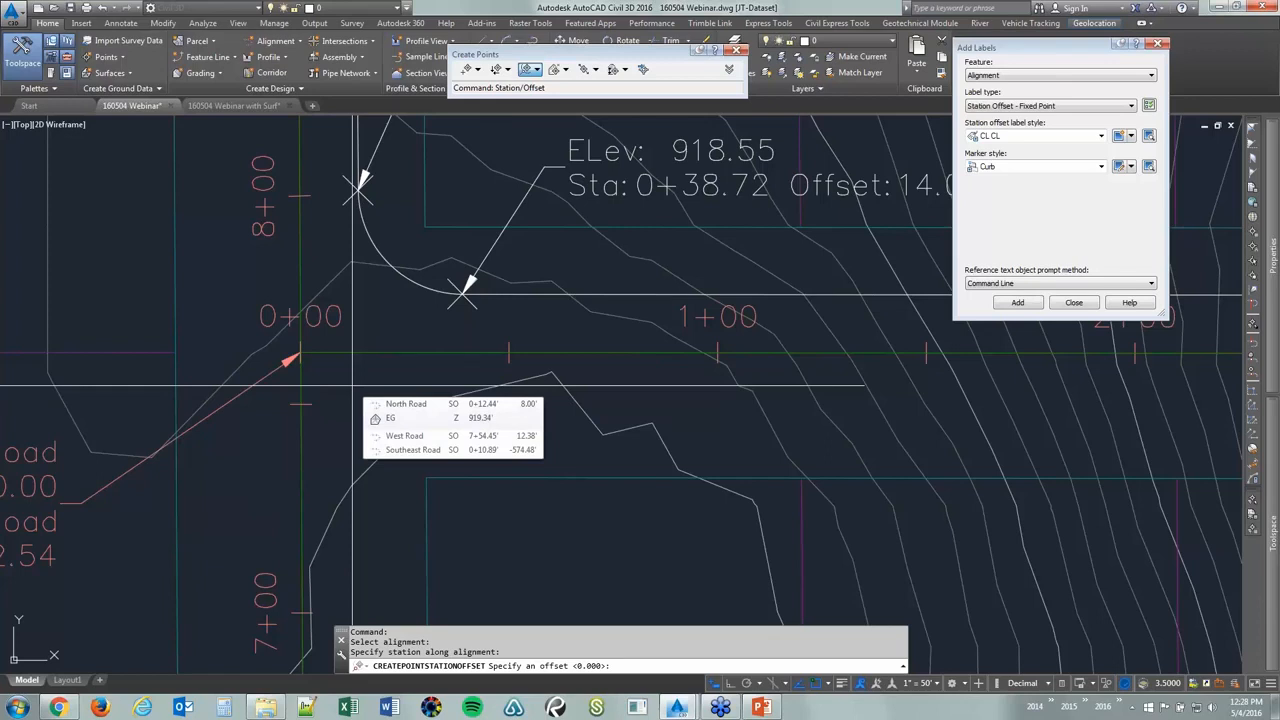
pyautogui.press('Return')
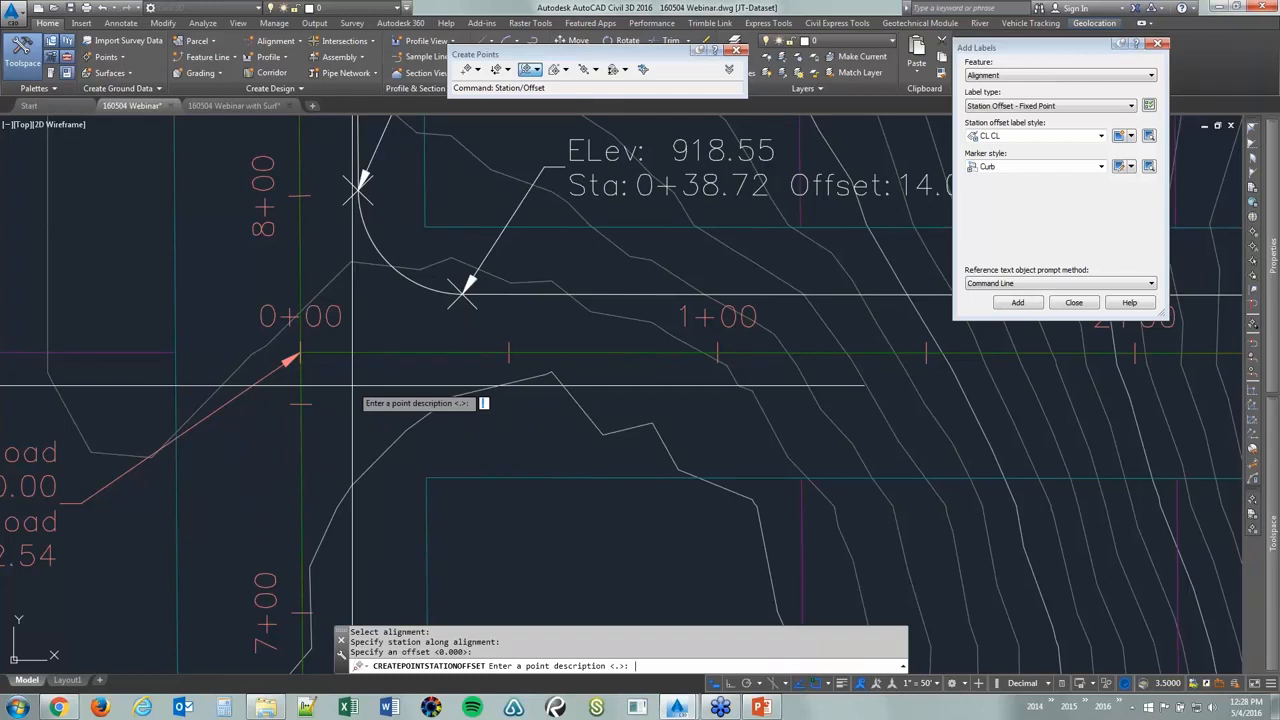
pyautogui.write('CL CL')
pyautogui.press('Return')
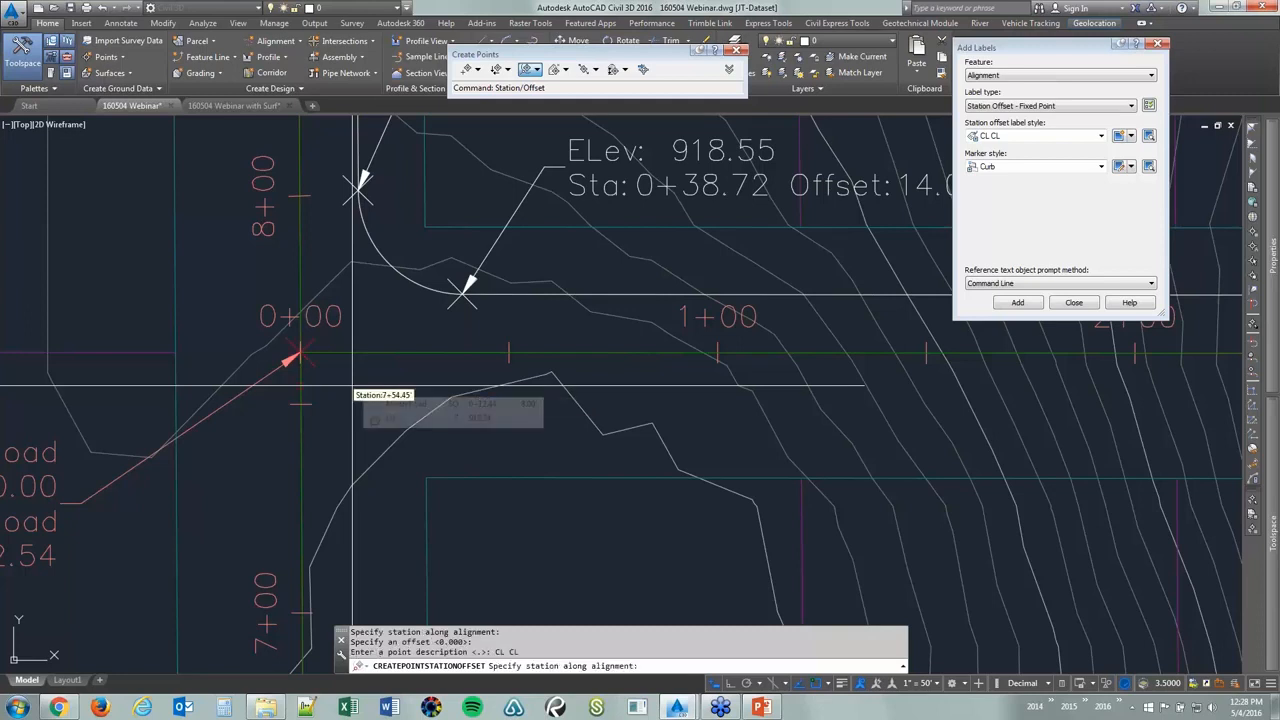
pyautogui.press('Escape')
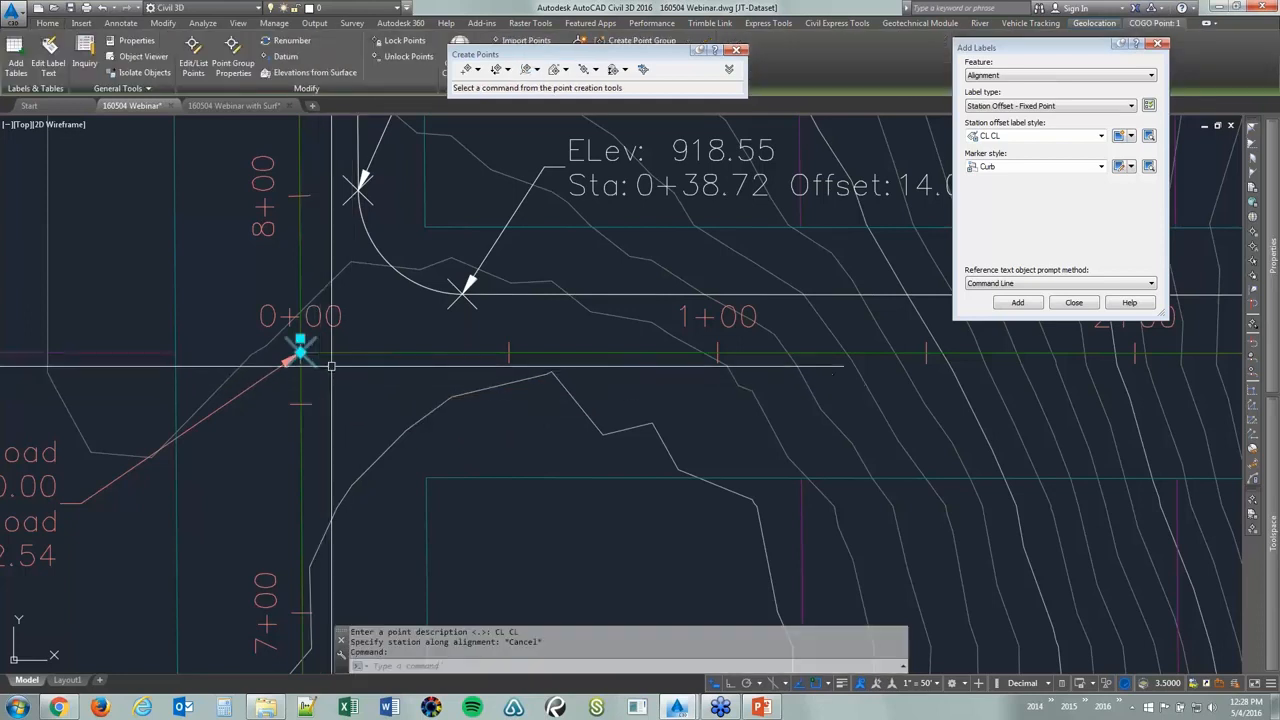
pyautogui.press('Escape')
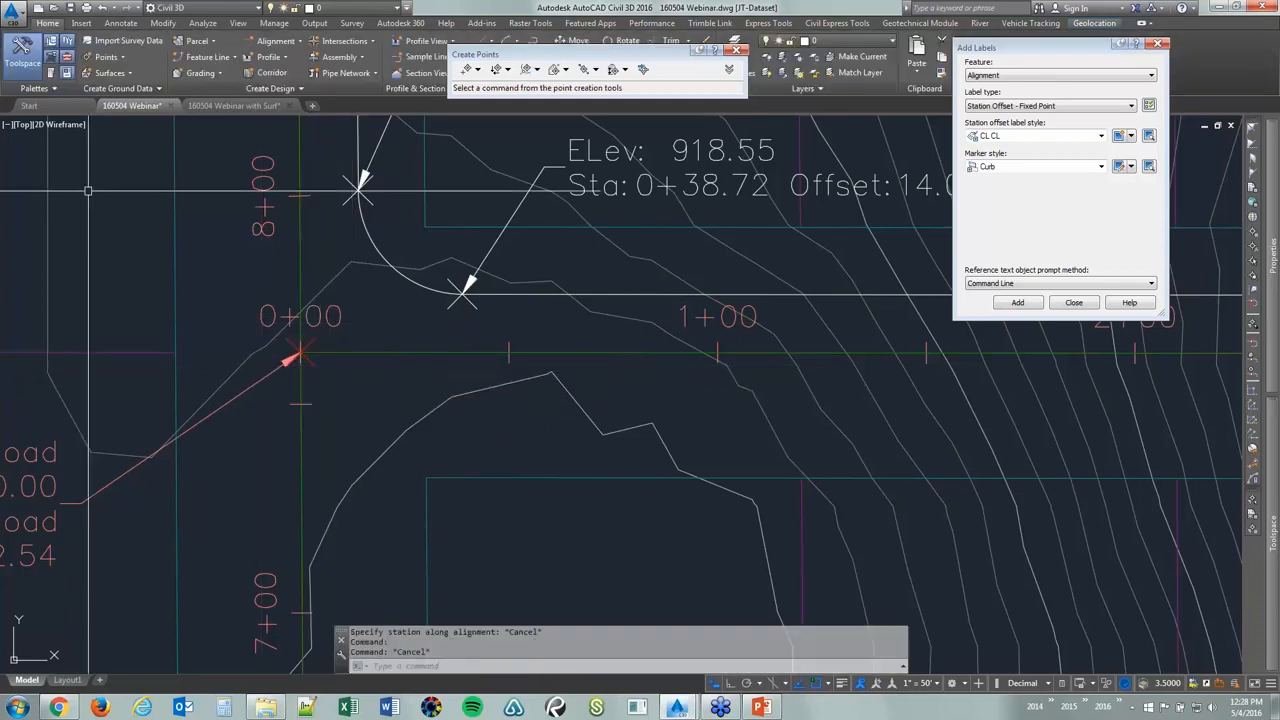
# Split the drawing area into two vertical viewports, keeping the intersection in one and showing the North Road profile view in the other
pyautogui.click(8, 124)
pyautogui.moveTo(86, 157)
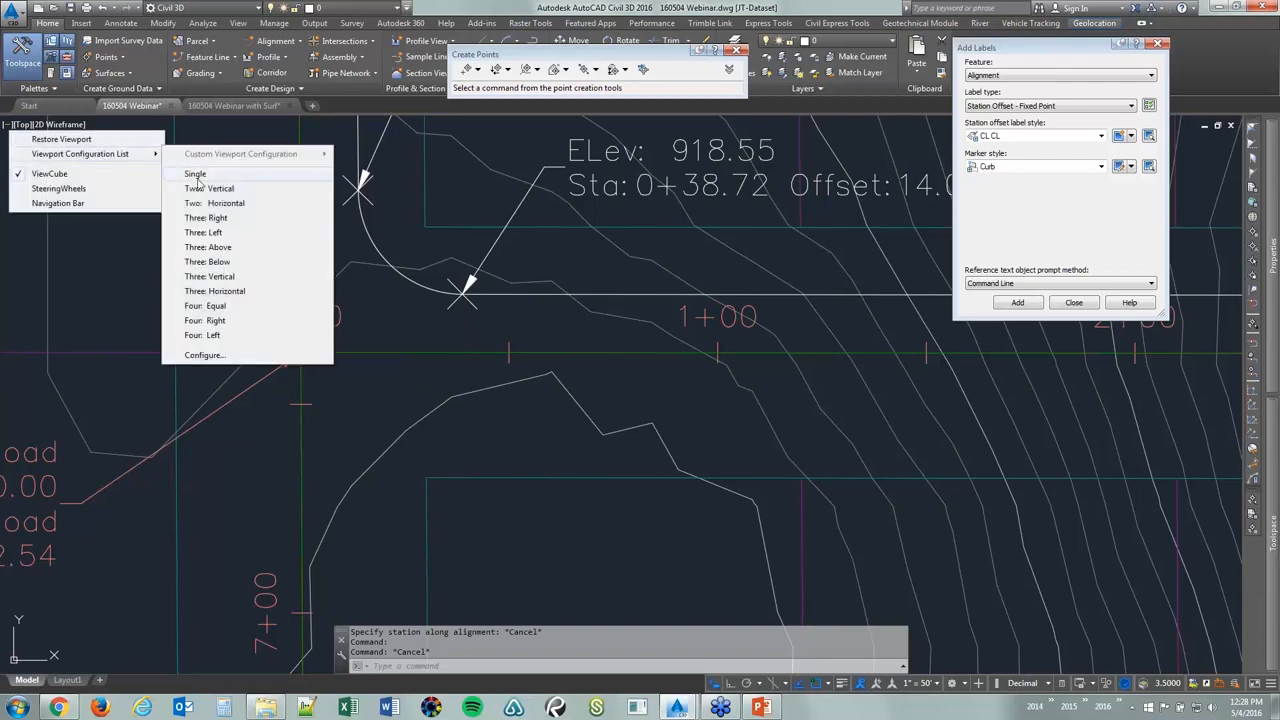
pyautogui.click(220, 196)
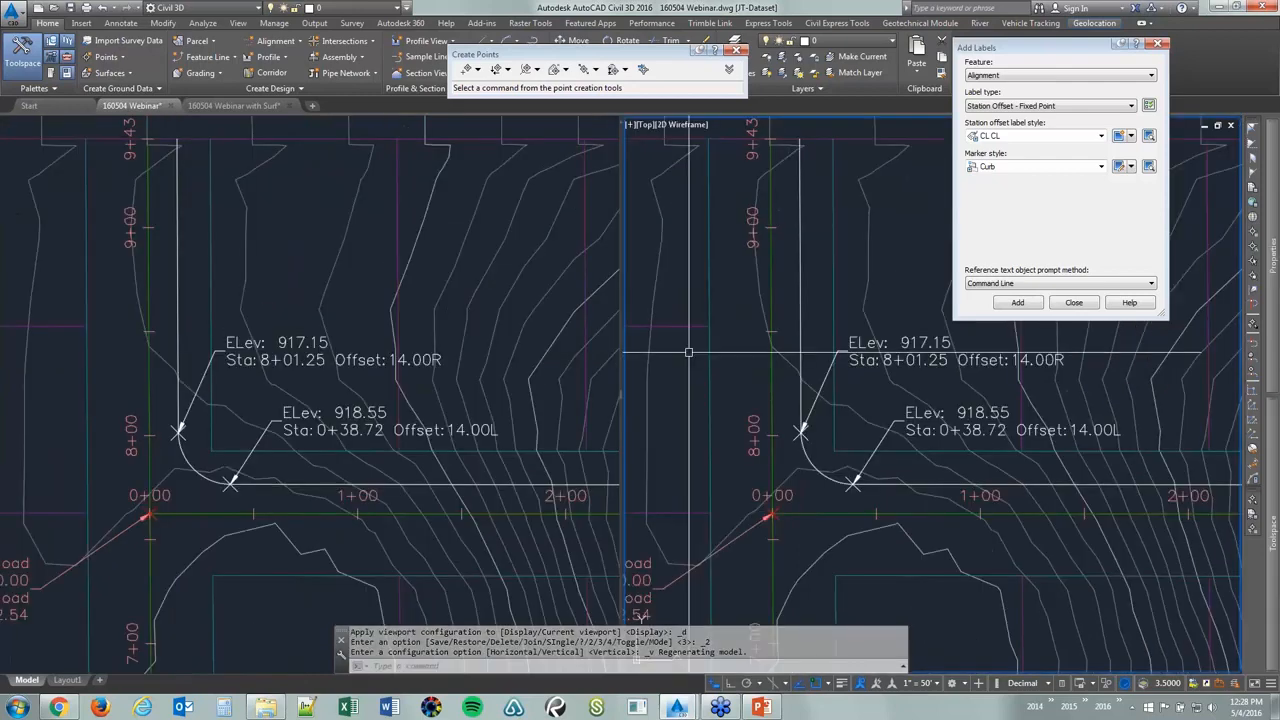
pyautogui.click(706, 362)
pyautogui.scroll(-2, 706, 362)
pyautogui.press('Escape')
pyautogui.scroll(-8, 742, 375)
pyautogui.moveTo(1000, 434); pyautogui.dragTo(770, 389, button='middle')
pyautogui.scroll(-3, 770, 389)
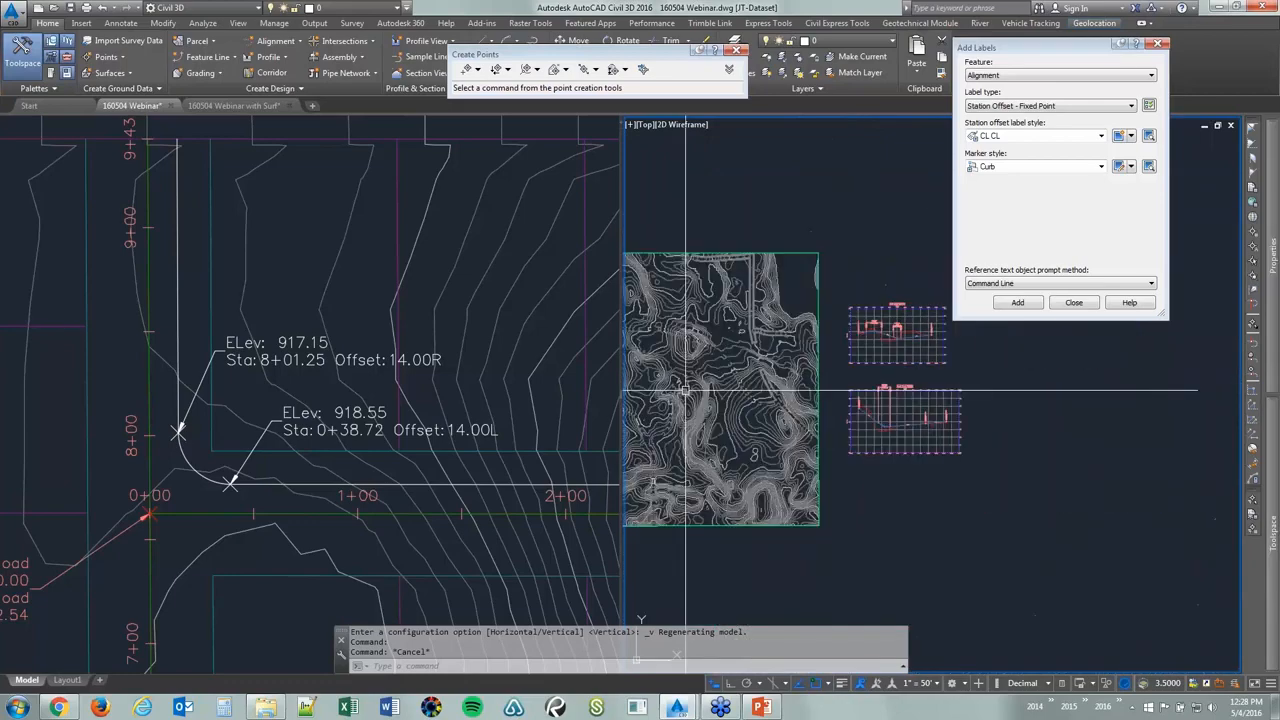
pyautogui.scroll(4, 770, 389)
pyautogui.moveTo(1049, 443); pyautogui.dragTo(900, 388, button='middle')
pyautogui.scroll(2, 740, 410)
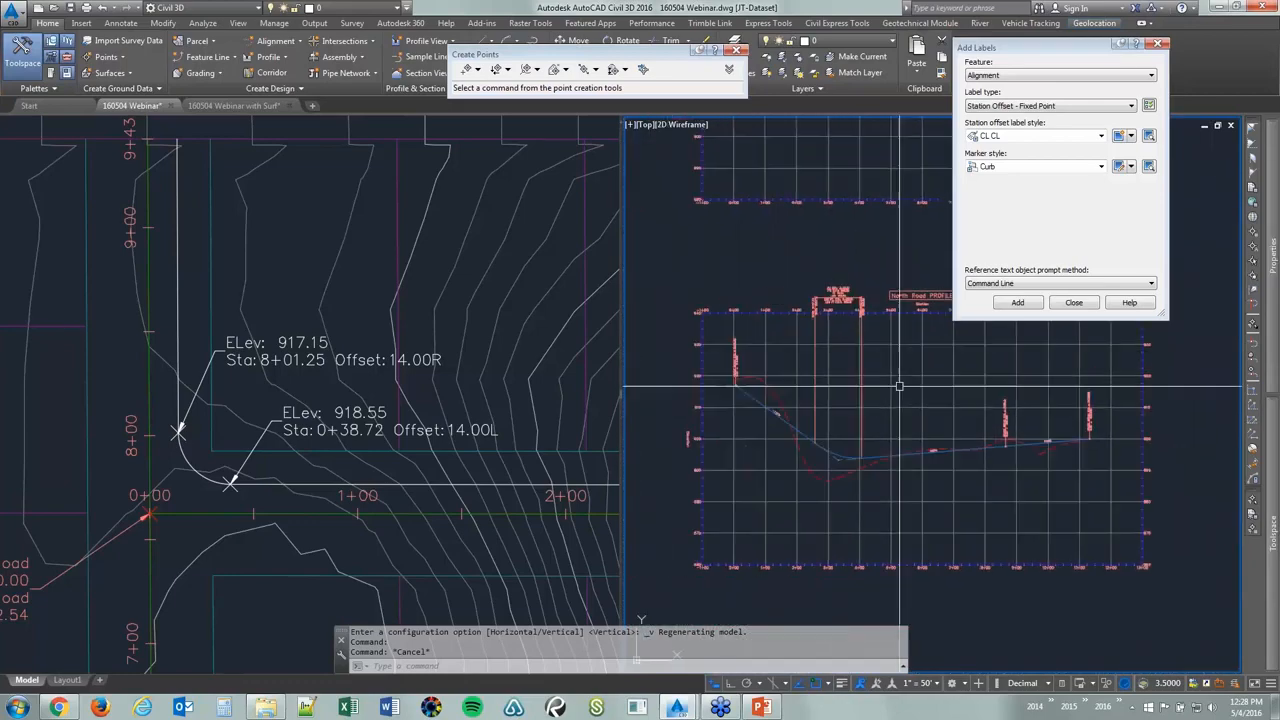
# Close the Add Labels dialog and the Create Points tools
pyautogui.click(1073, 302)
pyautogui.click(737, 50)
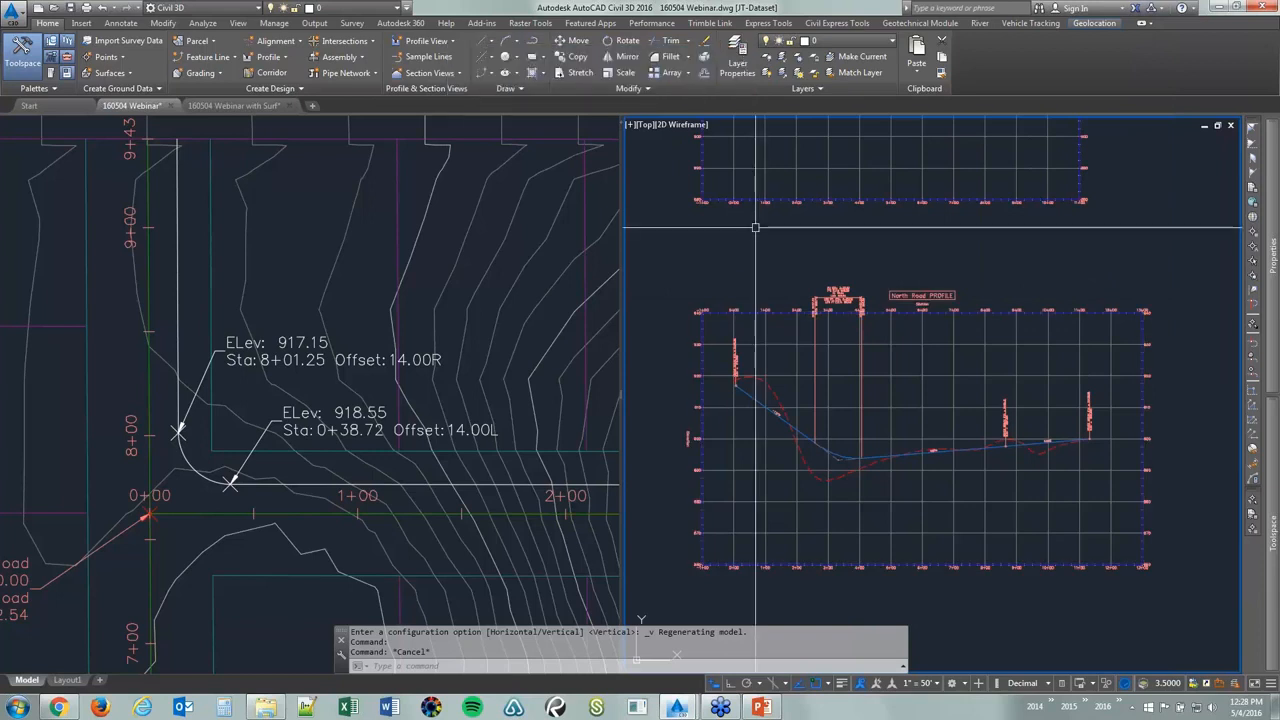
pyautogui.moveTo(762, 357); pyautogui.dragTo(760, 291, button='middle')
pyautogui.press('Escape')
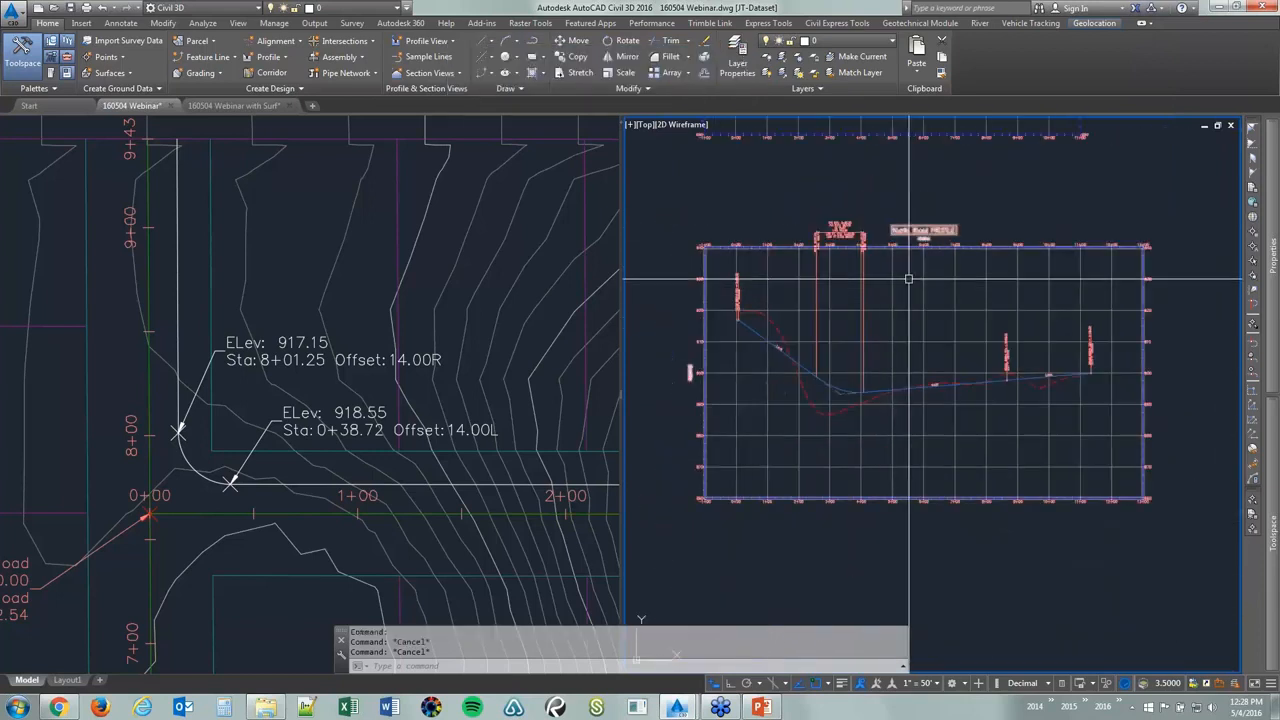
# Start projecting objects to the North Road profile view and pick the COGO point at the West Road and North Road centerline intersection
pyautogui.moveTo(908, 279)
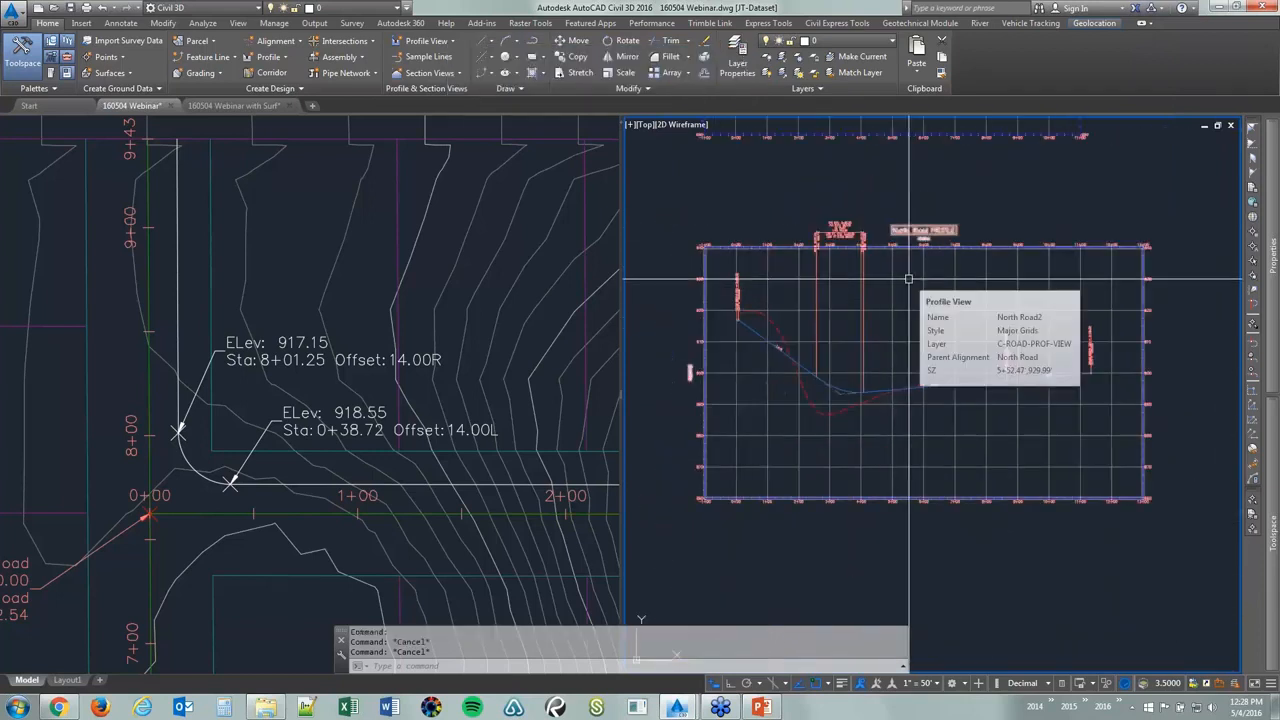
pyautogui.click(178, 512)
pyautogui.click(893, 333)
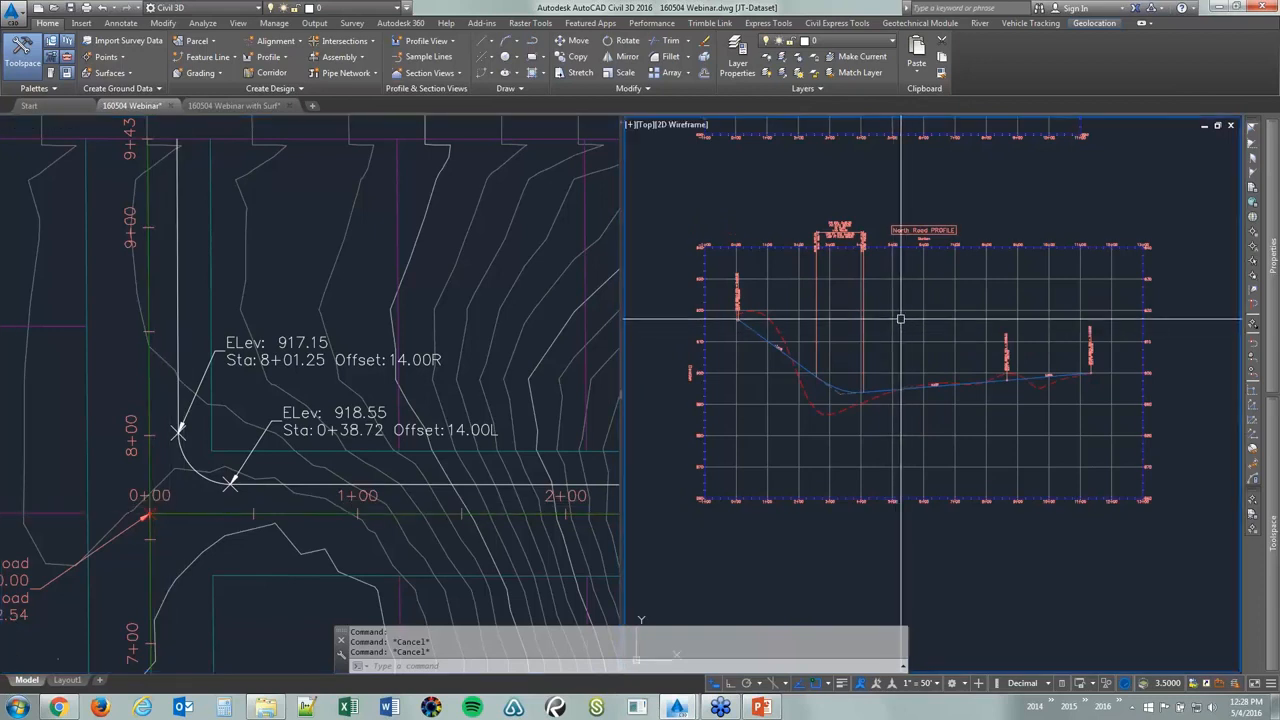
pyautogui.click(900, 312)
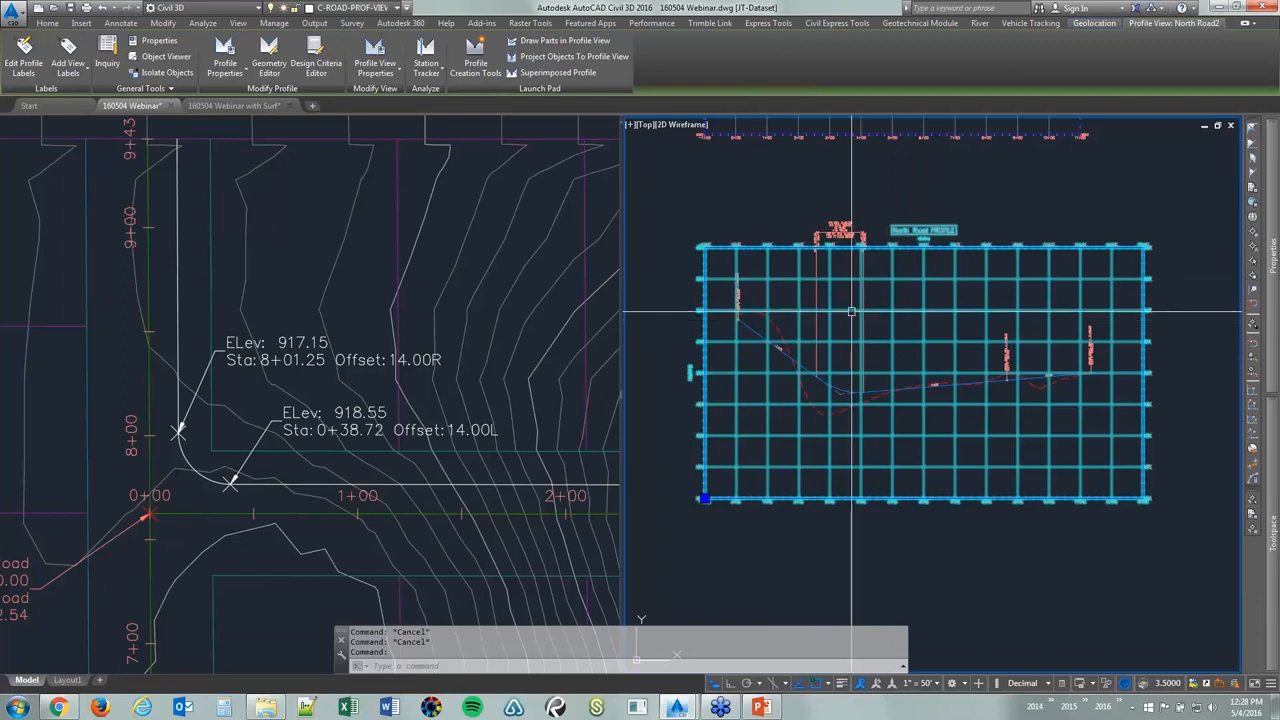
pyautogui.moveTo(851, 323)
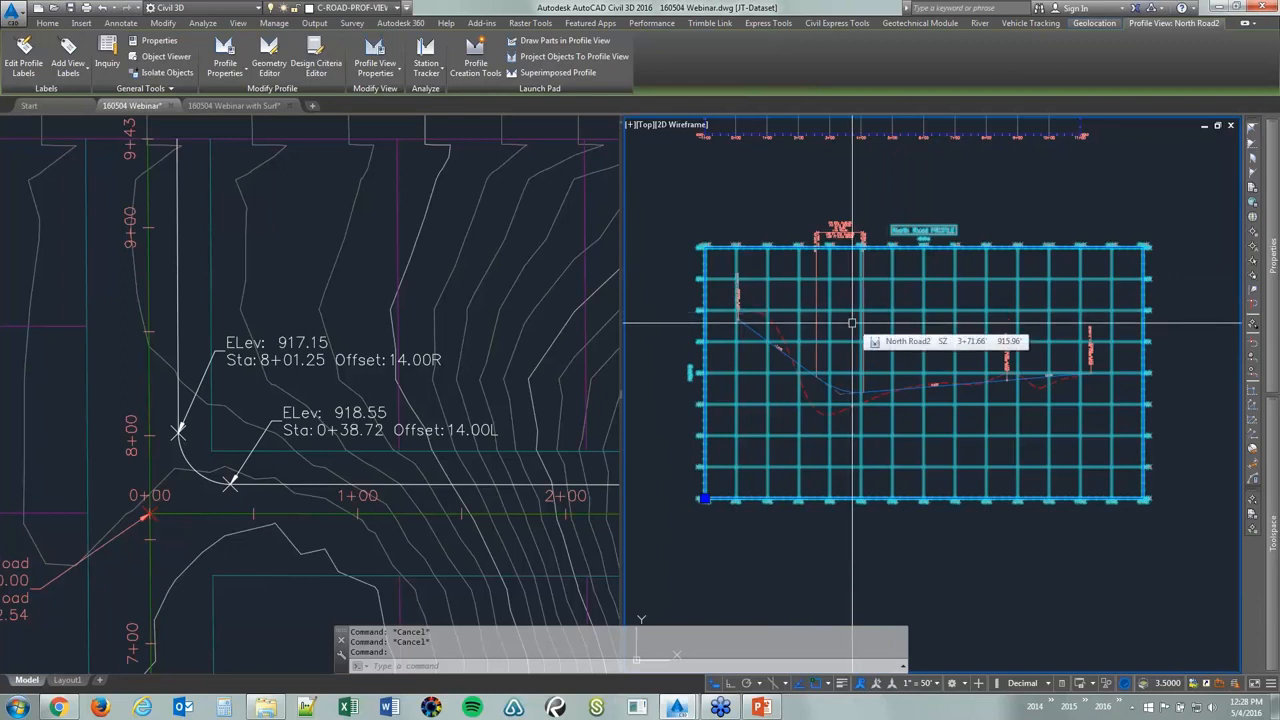
pyautogui.click(583, 58)
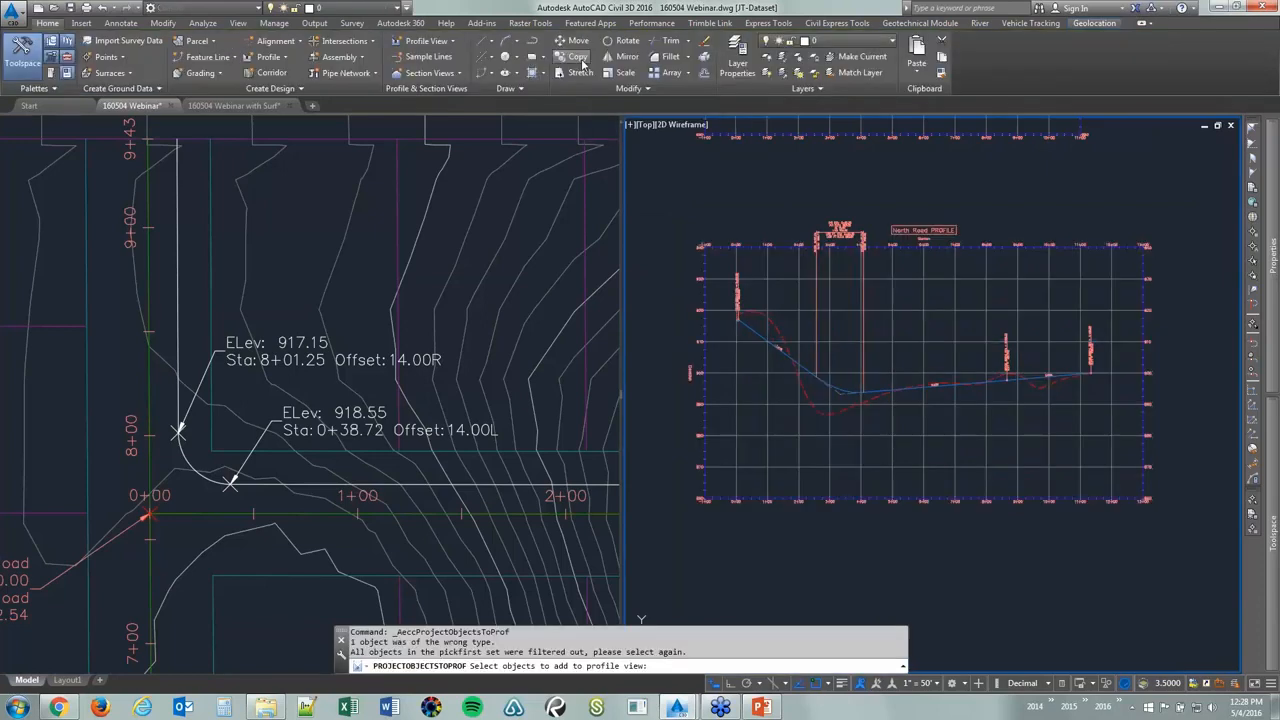
pyautogui.click(158, 452)
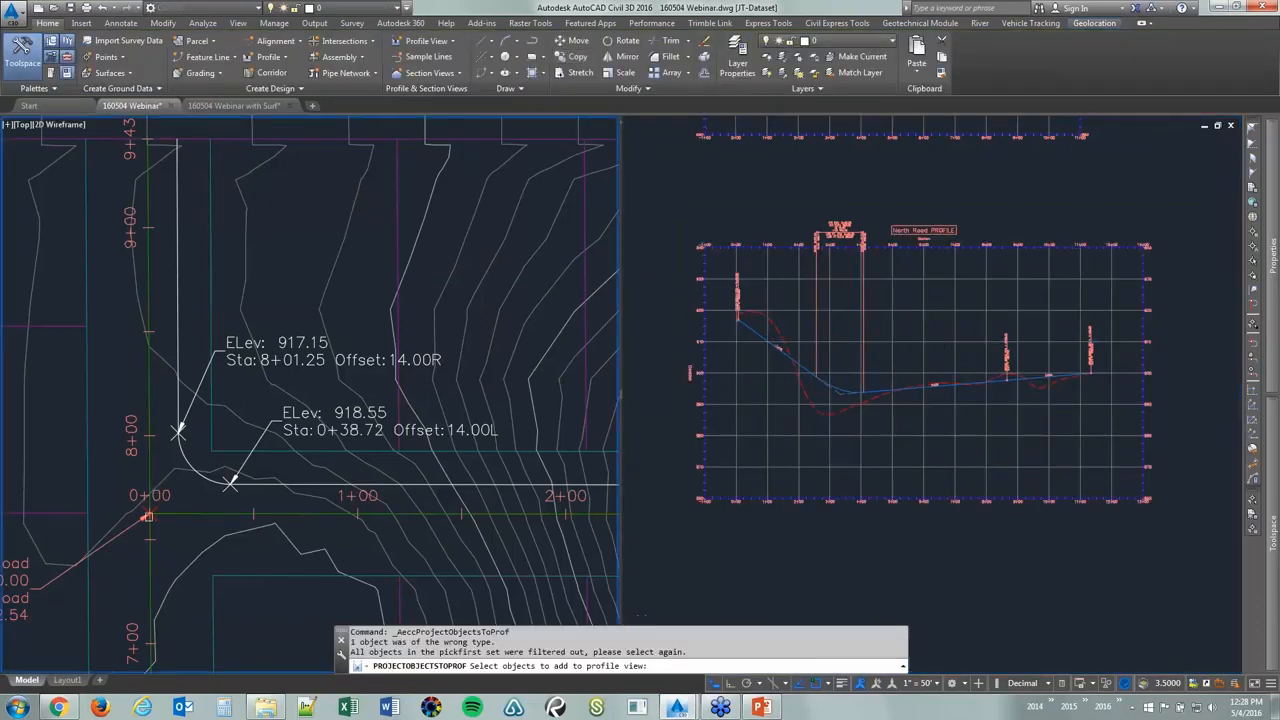
pyautogui.scroll(6, 150, 524)
pyautogui.click(145, 478)
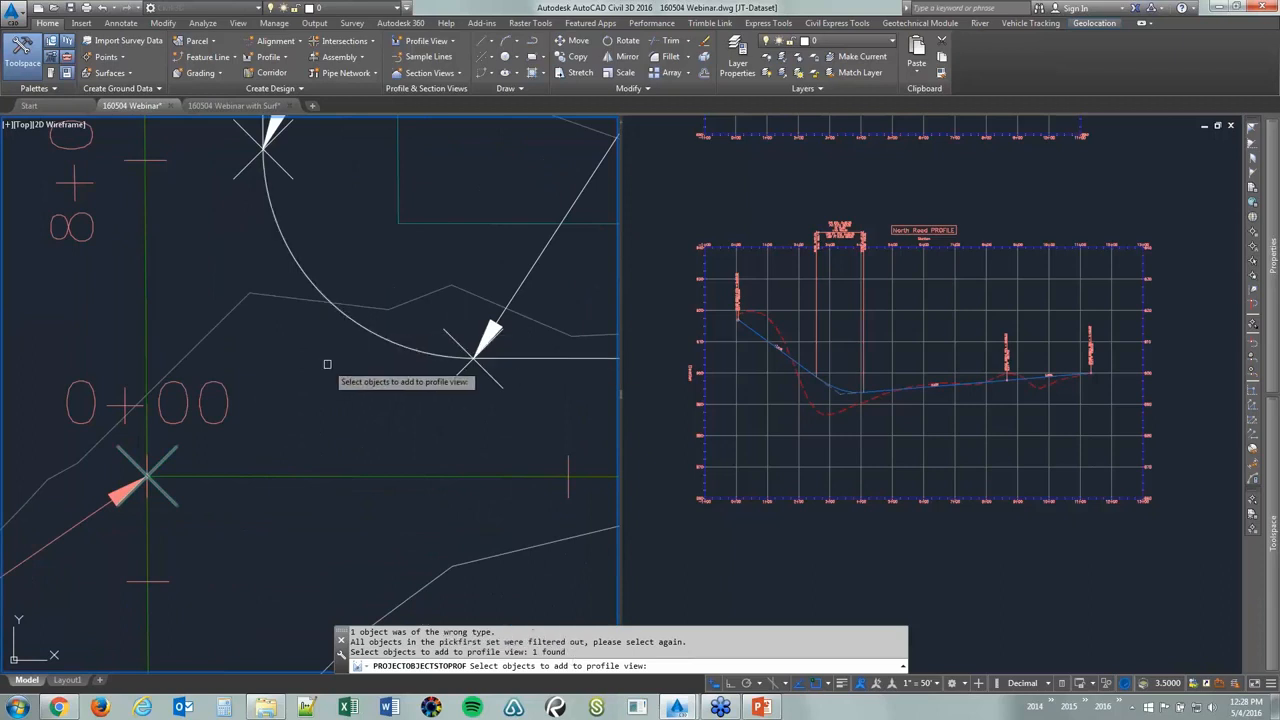
pyautogui.press('Return')
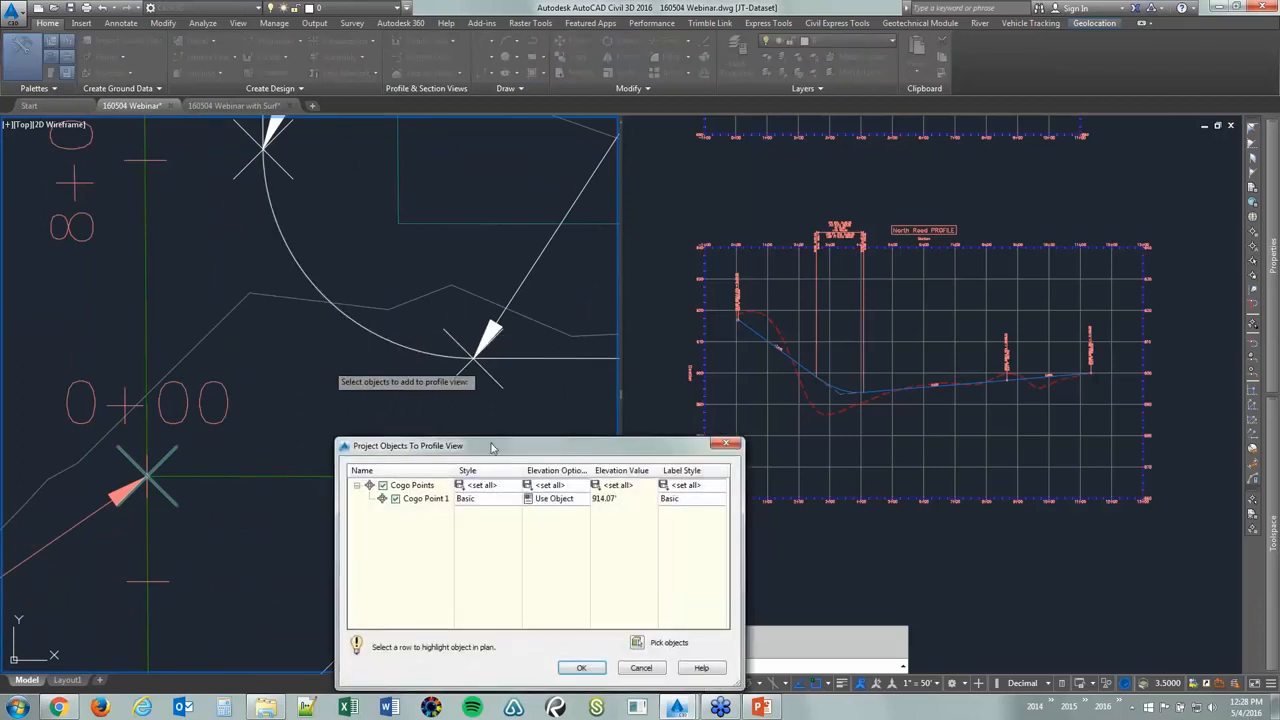
# Set the COGO point's label style to none, keep its elevation option as Use Object, and project it into the profile view
pyautogui.moveTo(491, 447); pyautogui.dragTo(509, 289)
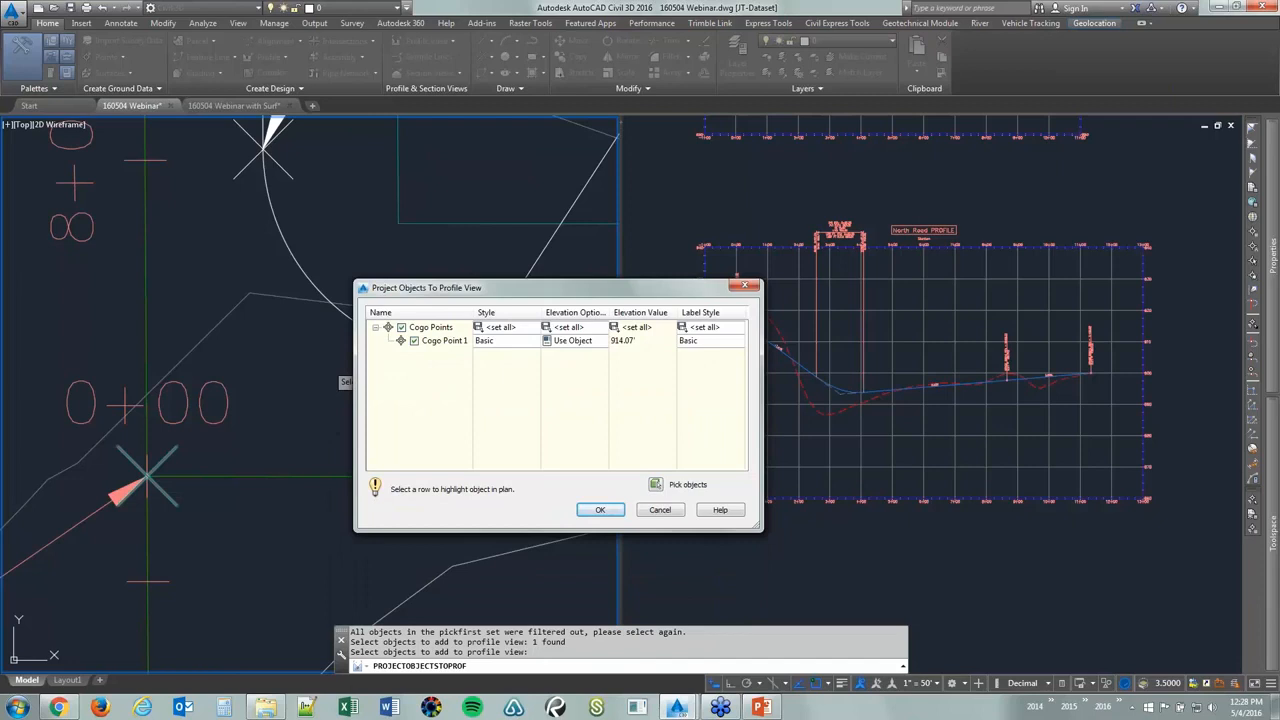
pyautogui.click(699, 341)
pyautogui.click(417, 493)
pyautogui.click(390, 506)
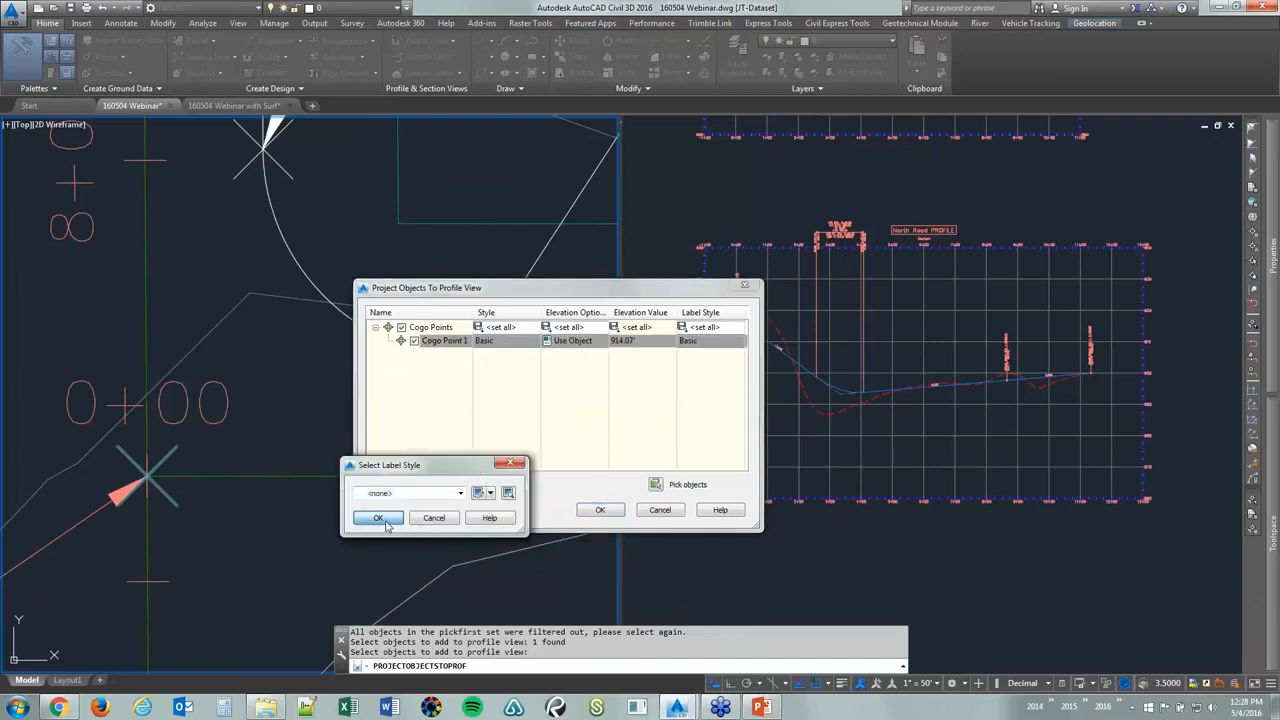
pyautogui.click(379, 518)
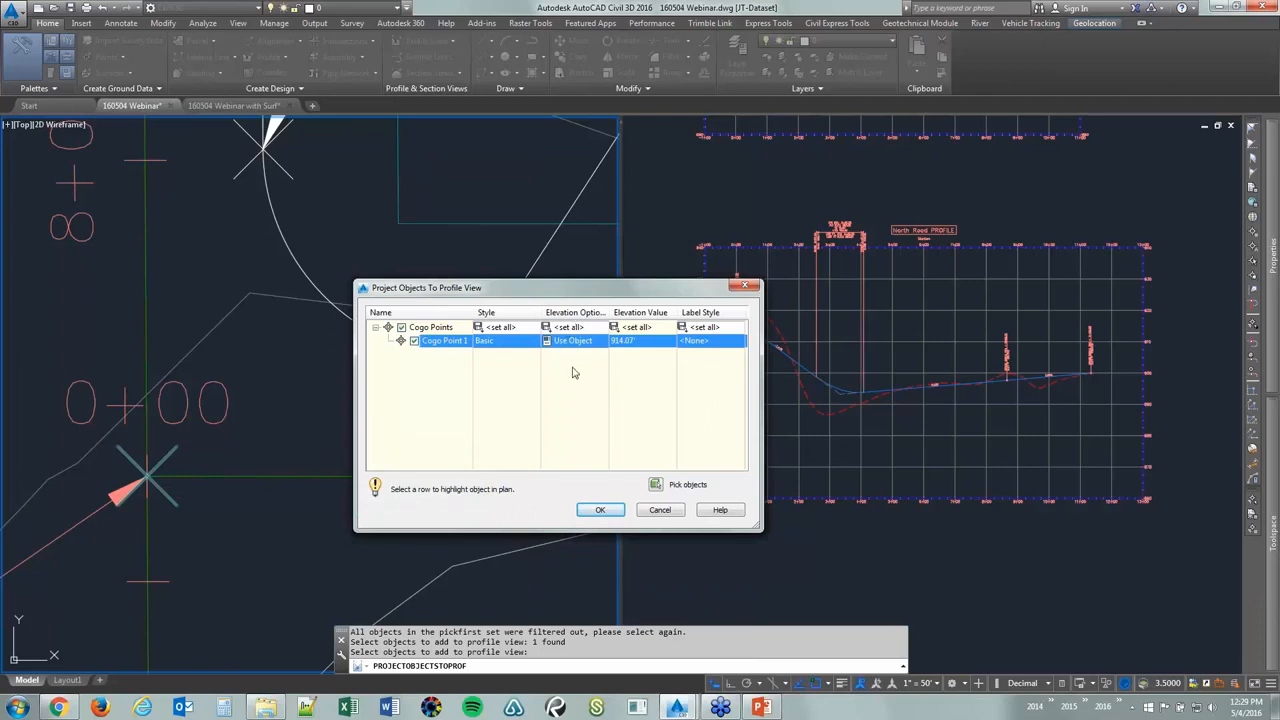
pyautogui.click(600, 509)
pyautogui.scroll(-4, 546, 391)
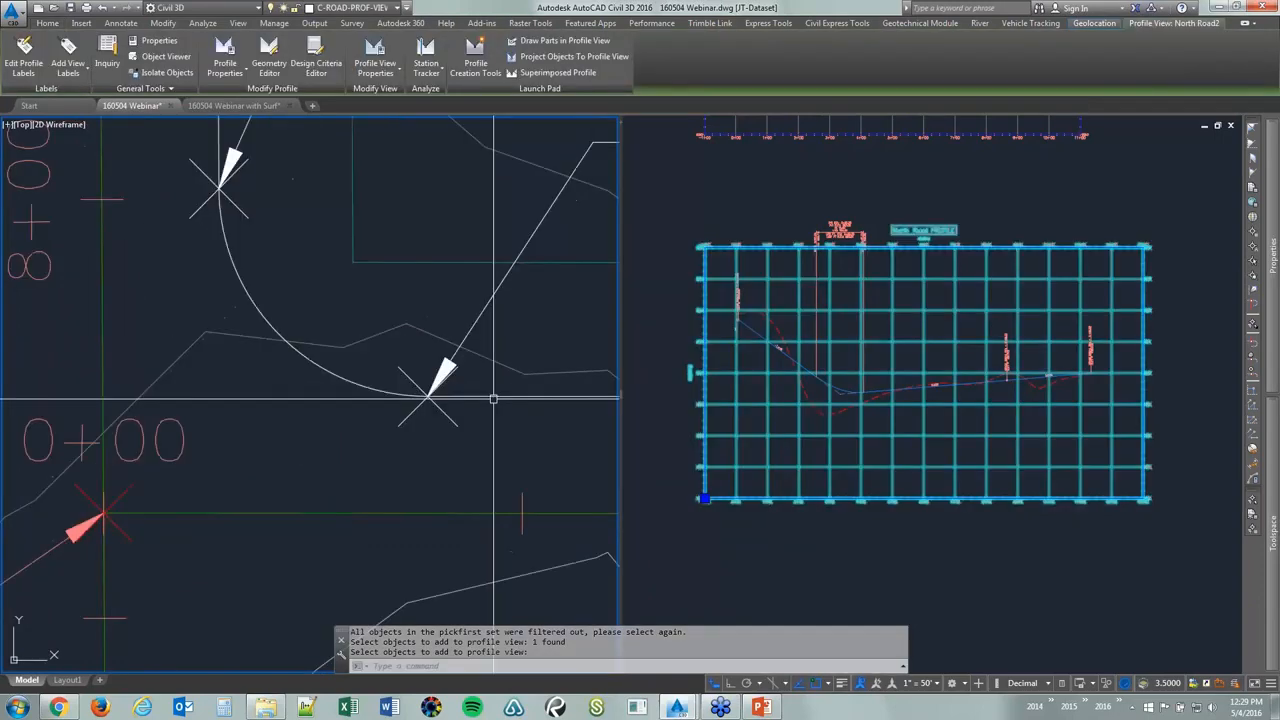
pyautogui.press('Escape')
# Examine the projected point beside the start of North Road's FG profile and compare it with the end of West Road's FG profile
pyautogui.click(737, 354)
pyautogui.scroll(8, 737, 327)
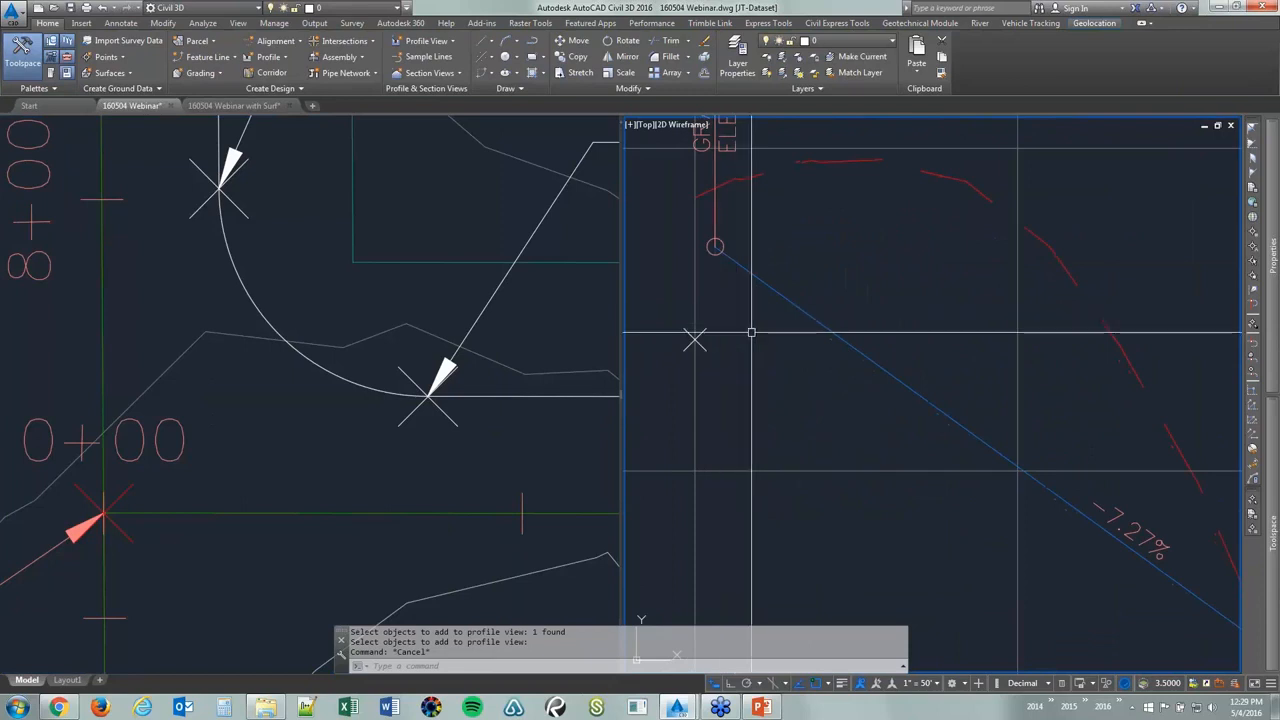
pyautogui.scroll(-6, 740, 380)
pyautogui.scroll(5, 740, 380)
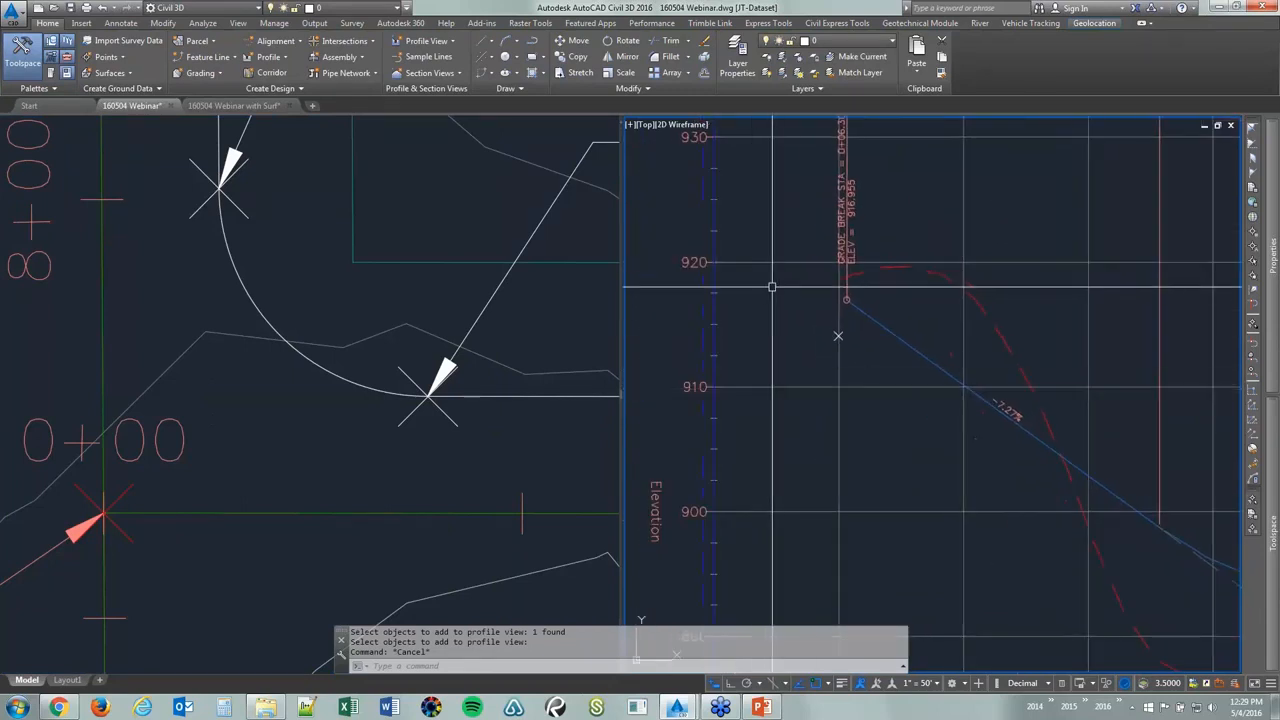
pyautogui.scroll(2, 790, 335)
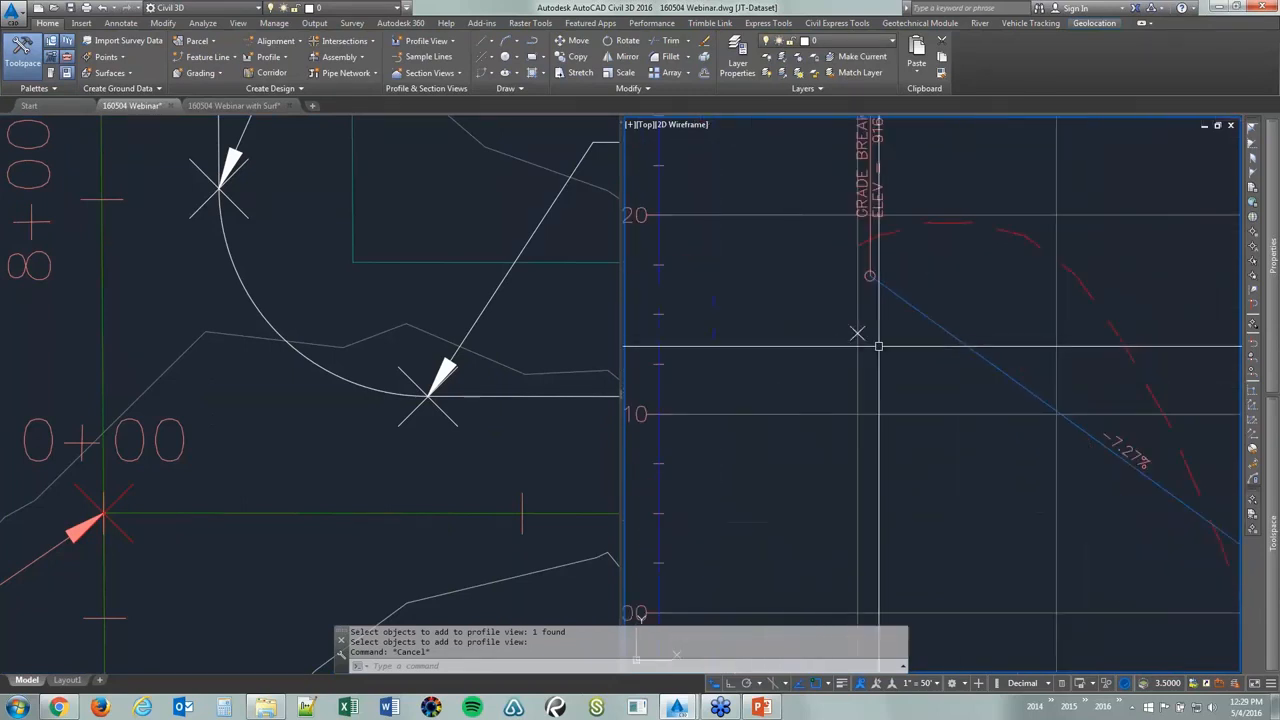
pyautogui.scroll(-8, 874, 337)
pyautogui.scroll(7, 945, 400)
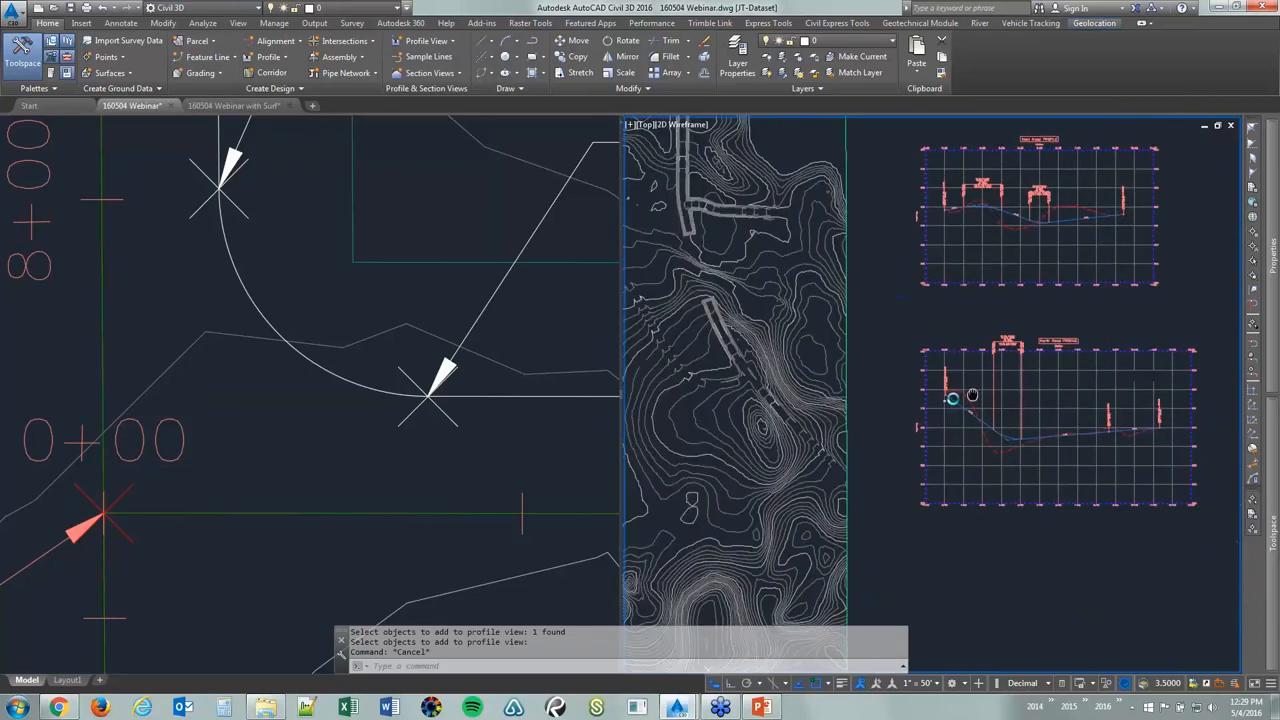
pyautogui.scroll(-2, 975, 500)
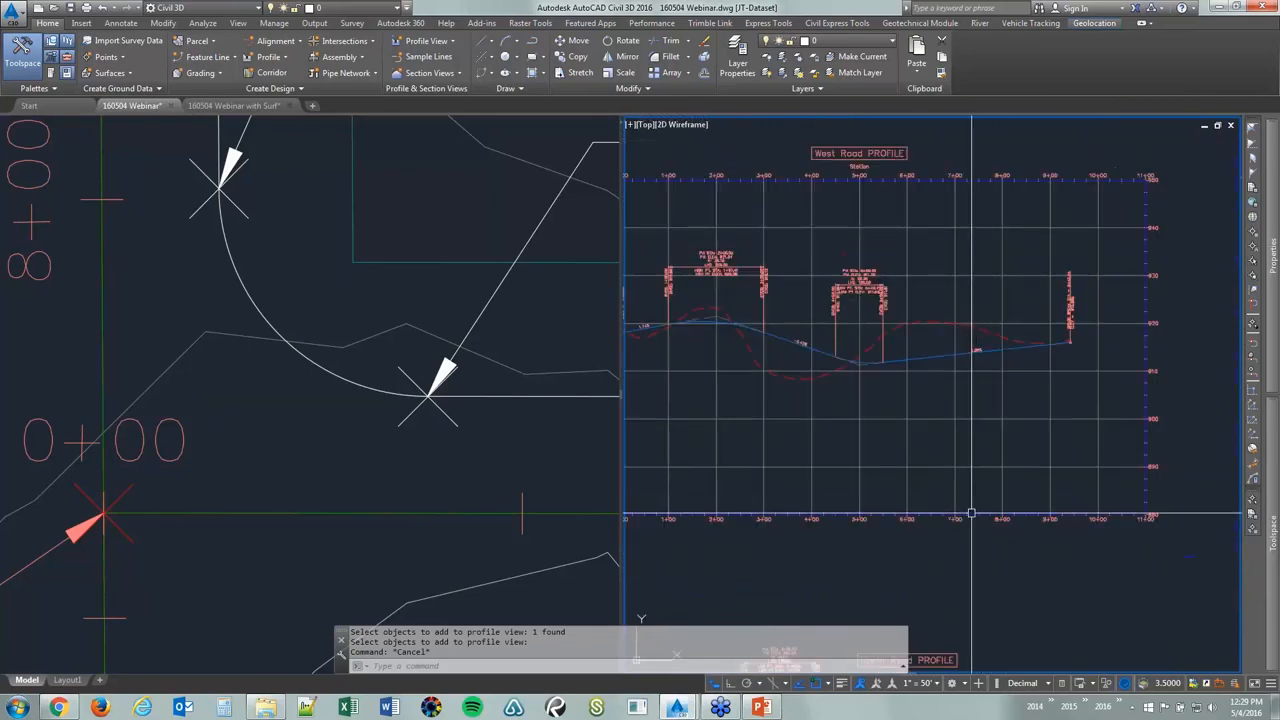
pyautogui.scroll(4, 991, 409)
pyautogui.scroll(-3, 900, 294)
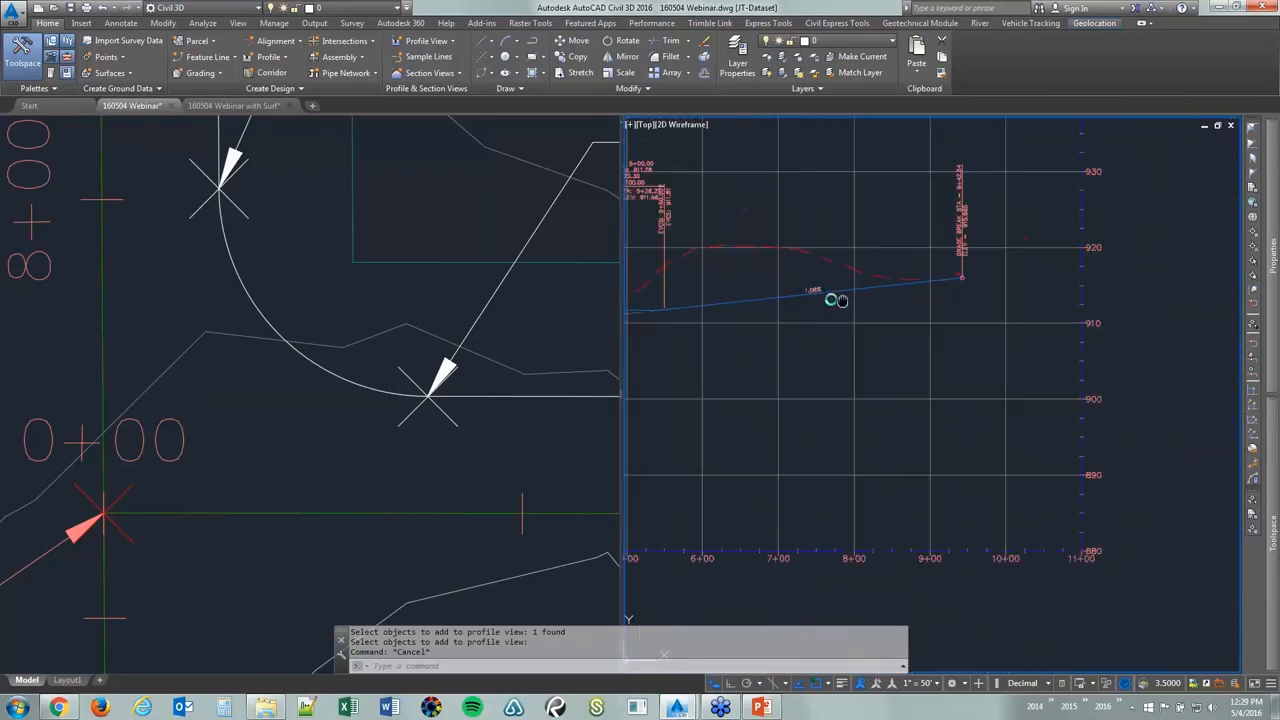
pyautogui.scroll(-3, 904, 297)
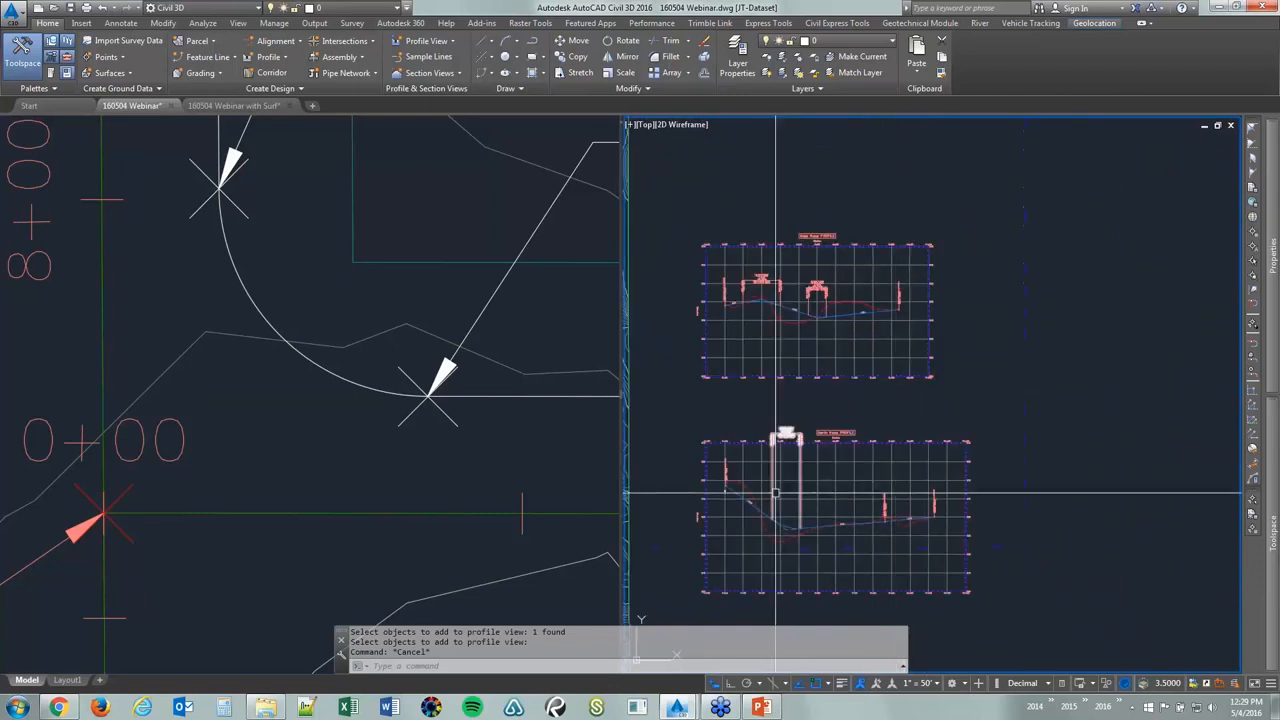
# Move the starting PVI of the North Road FG profile onto the projected point using the Node object snap
pyautogui.scroll(7, 789, 379)
pyautogui.click(789, 379)
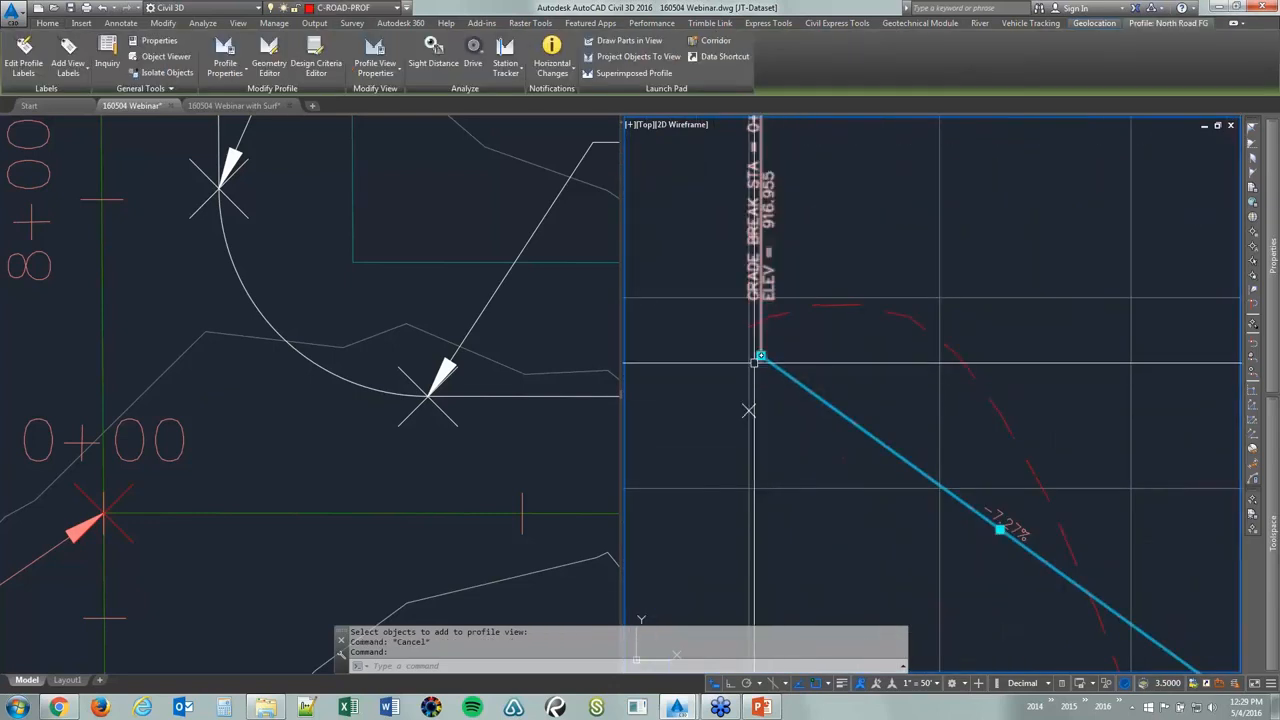
pyautogui.scroll(3, 770, 350)
pyautogui.click(772, 345)
pyautogui.scroll(2, 748, 485)
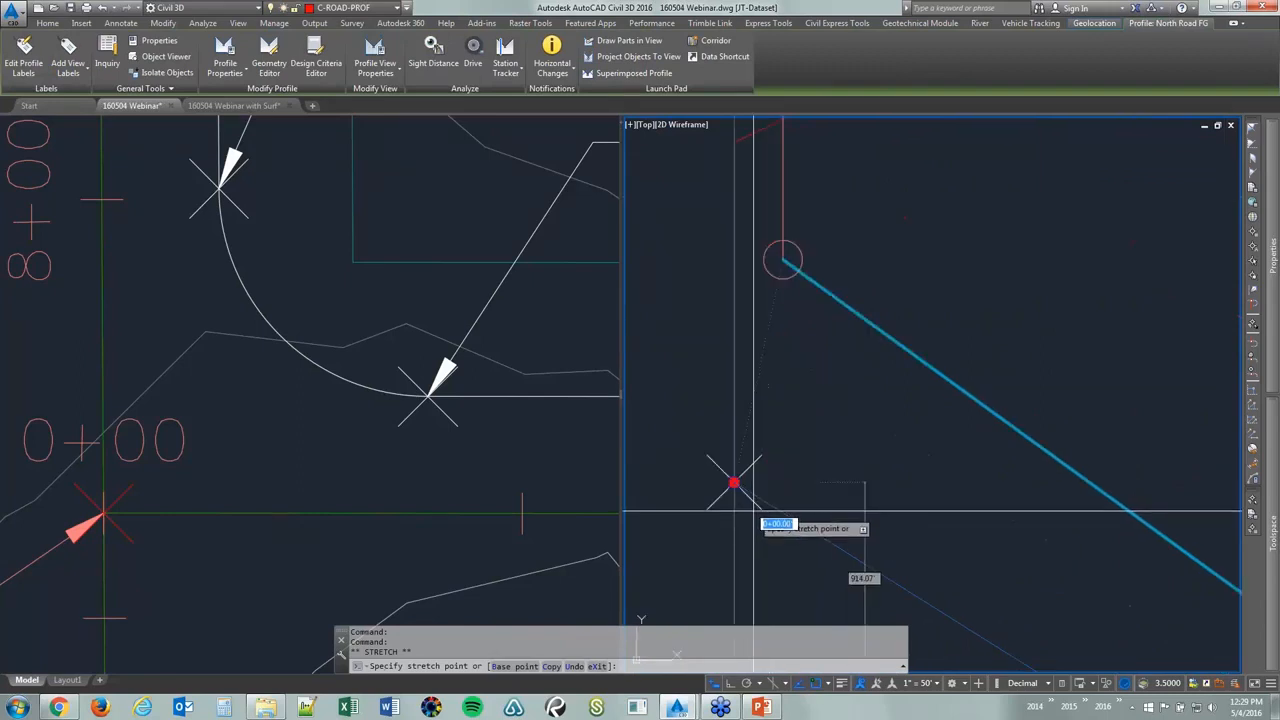
pyautogui.write('no')
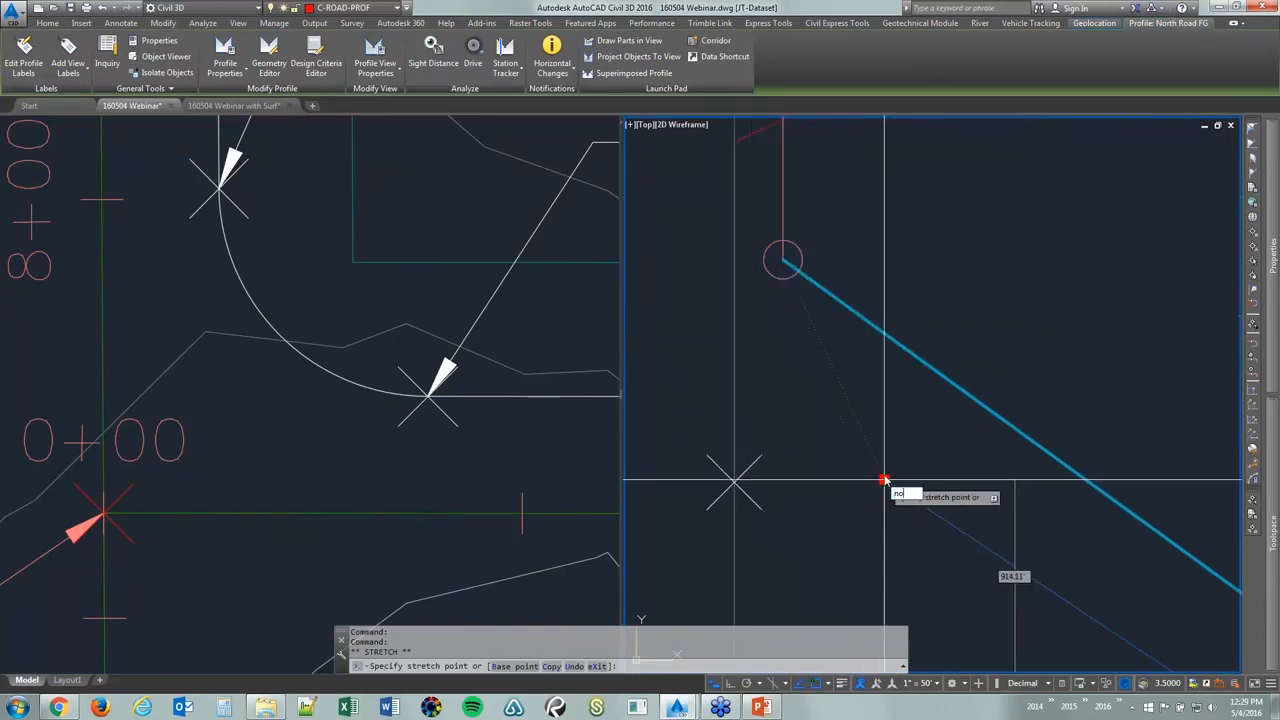
pyautogui.write('de')
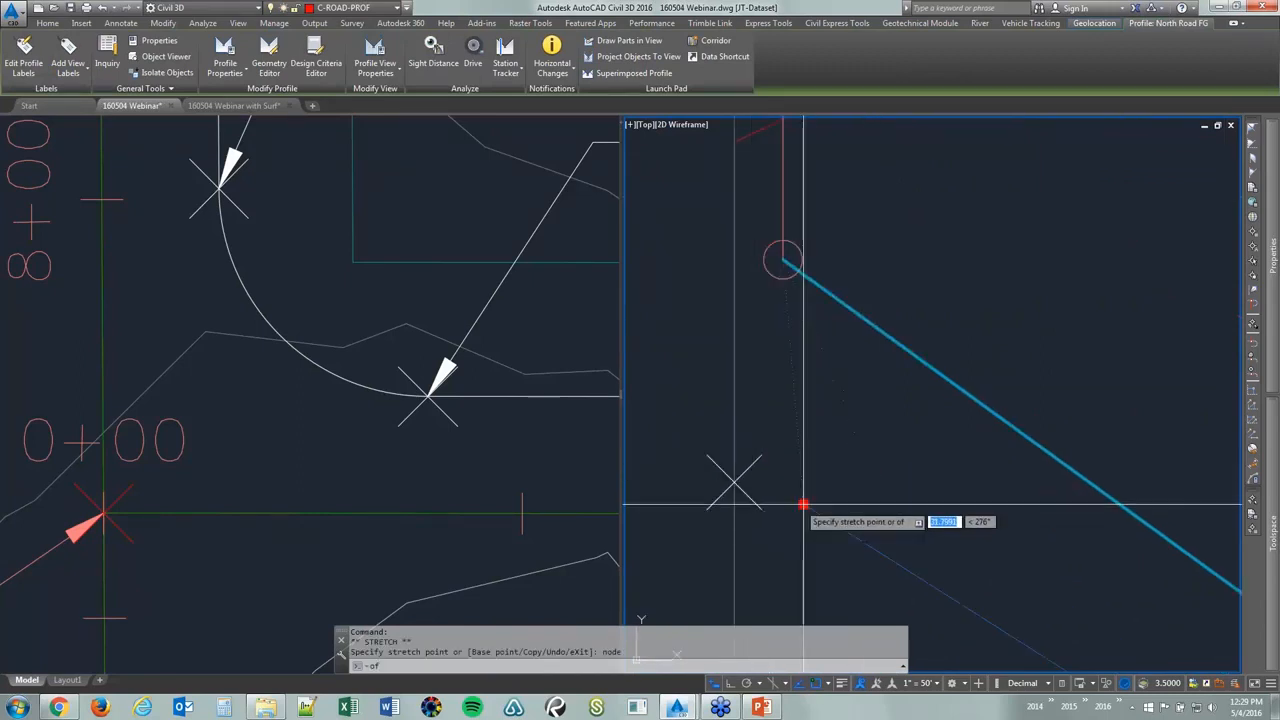
pyautogui.press('Return')
pyautogui.scroll(-2, 803, 407)
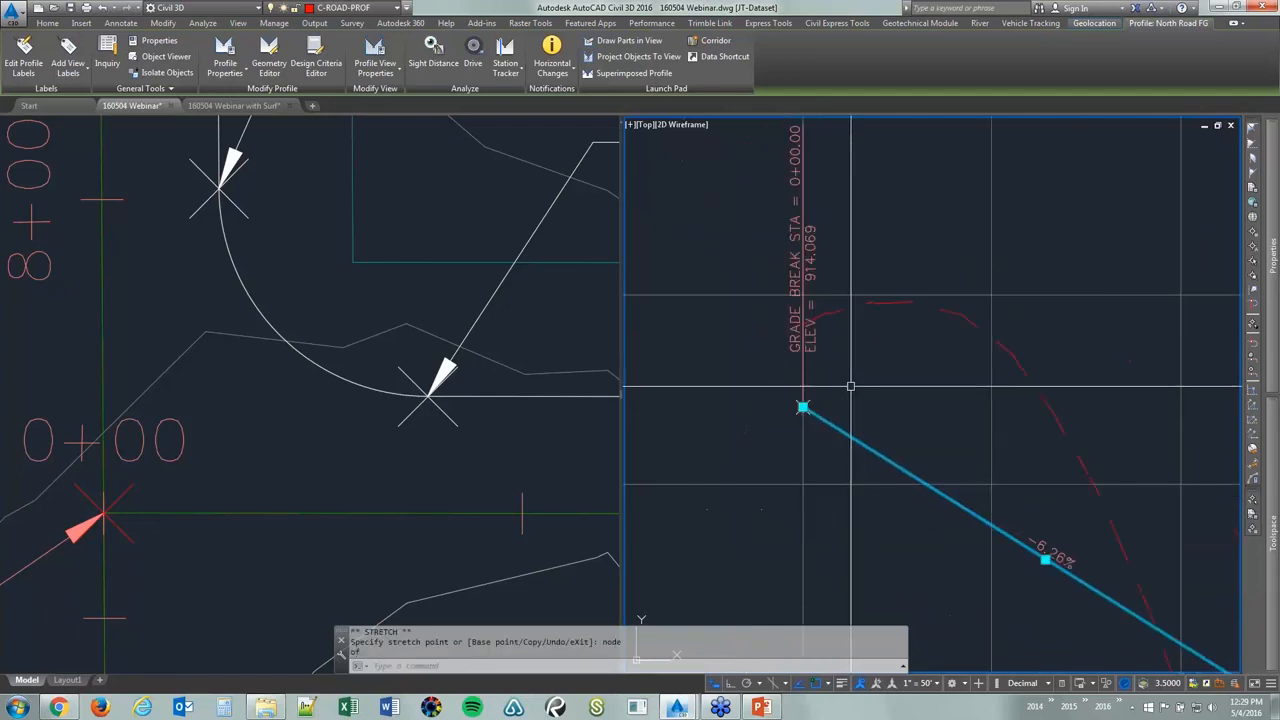
pyautogui.press('Escape')
pyautogui.scroll(-3, 858, 391)
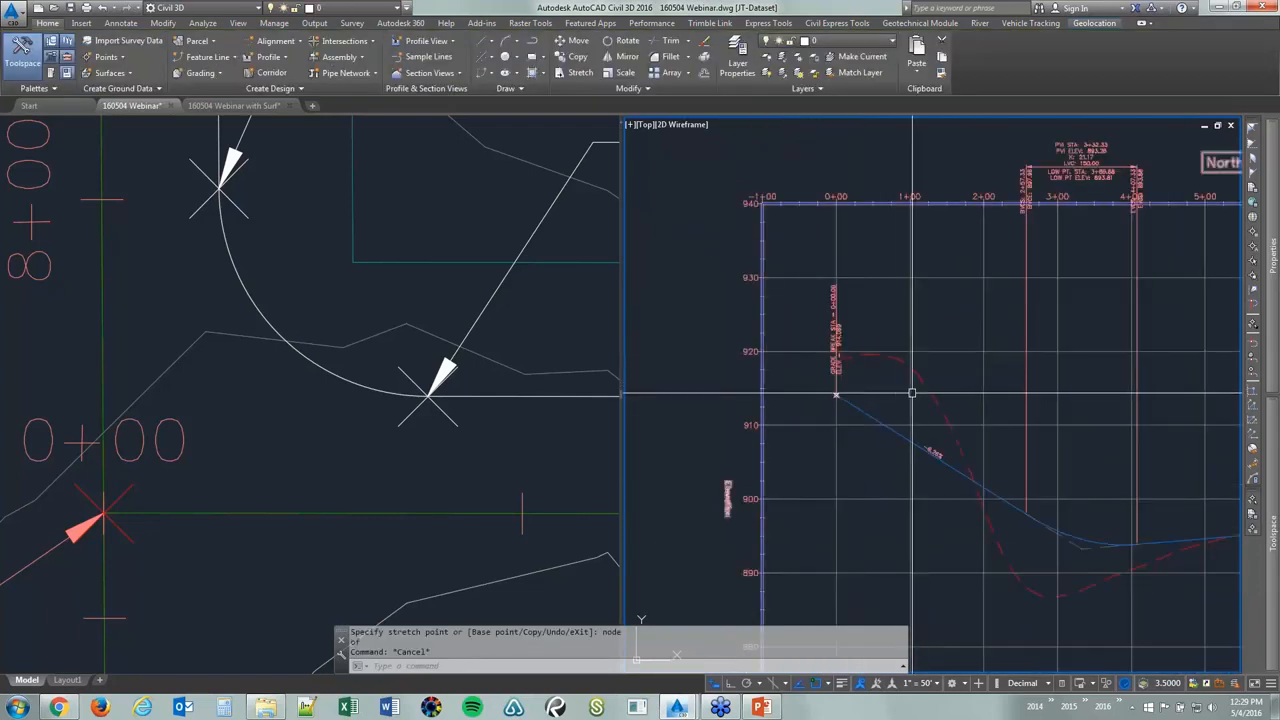
# Open the West Road FG profile for geometry editing with the profile layout tools
pyautogui.moveTo(911, 392)
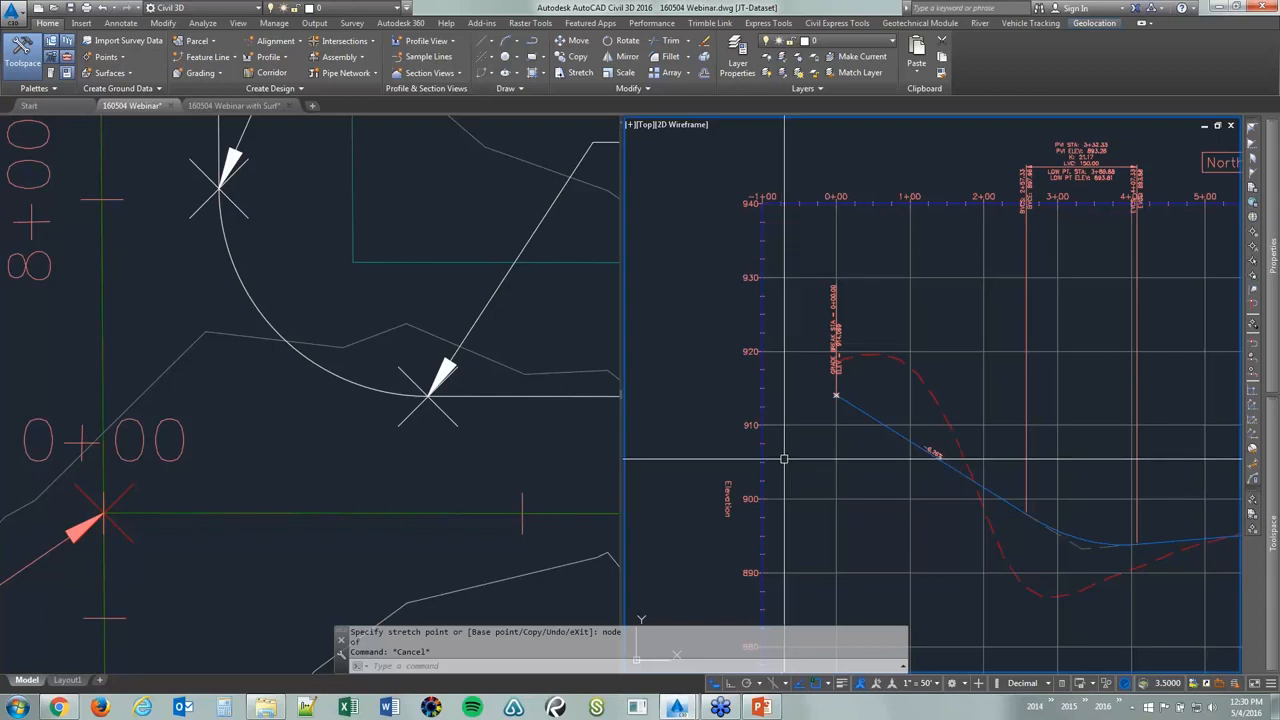
pyautogui.scroll(-5, 795, 457)
pyautogui.scroll(2, 816, 441)
pyautogui.scroll(5, 816, 441)
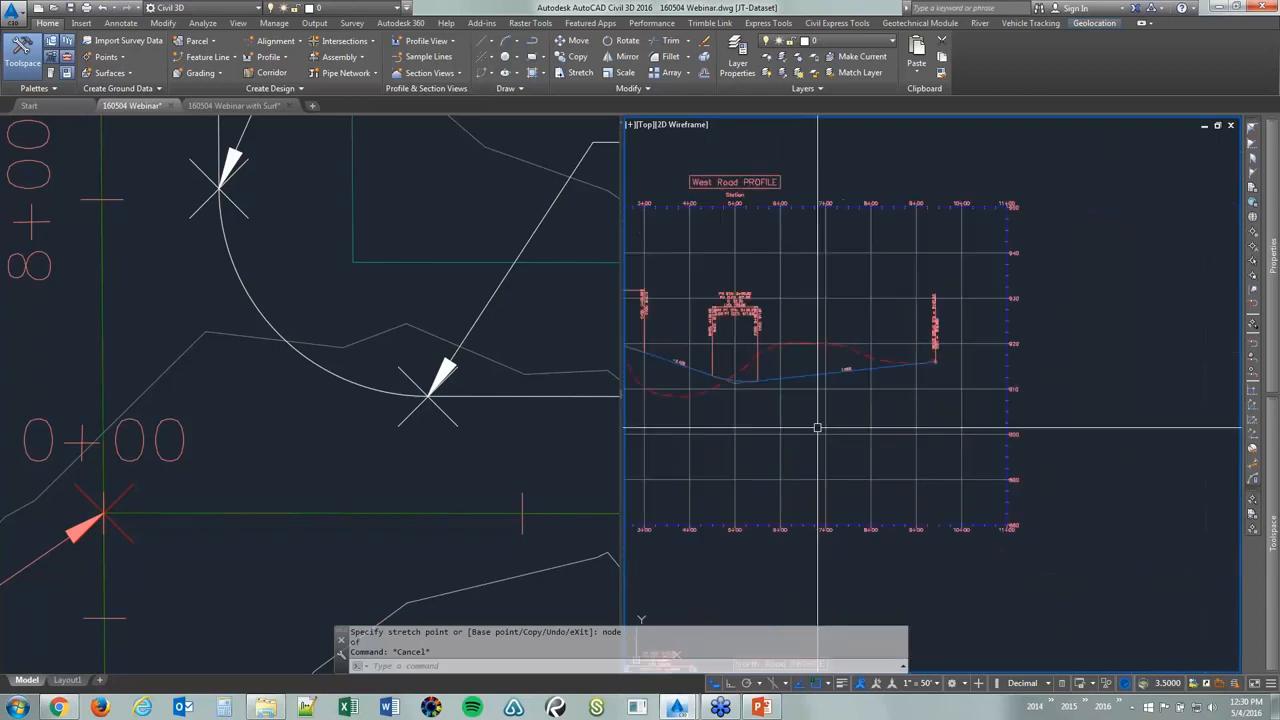
pyautogui.click(809, 338)
pyautogui.scroll(3, 1111, 279)
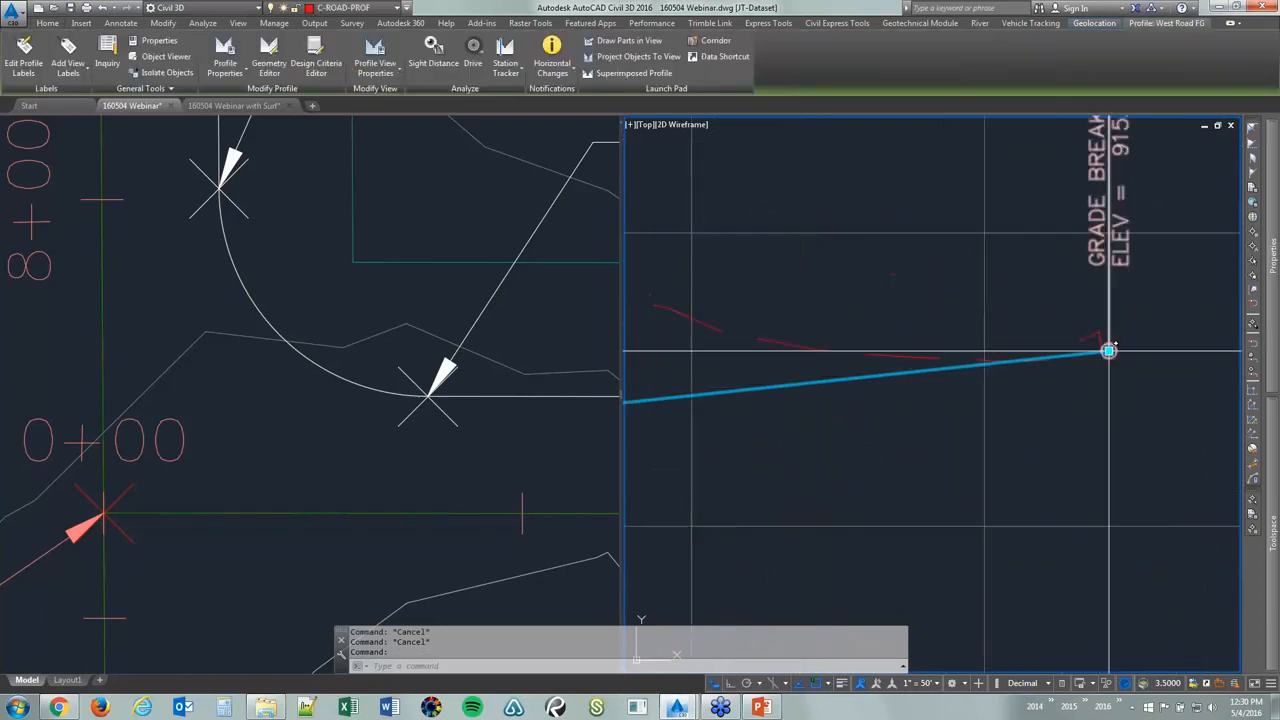
pyautogui.scroll(-3, 1010, 366)
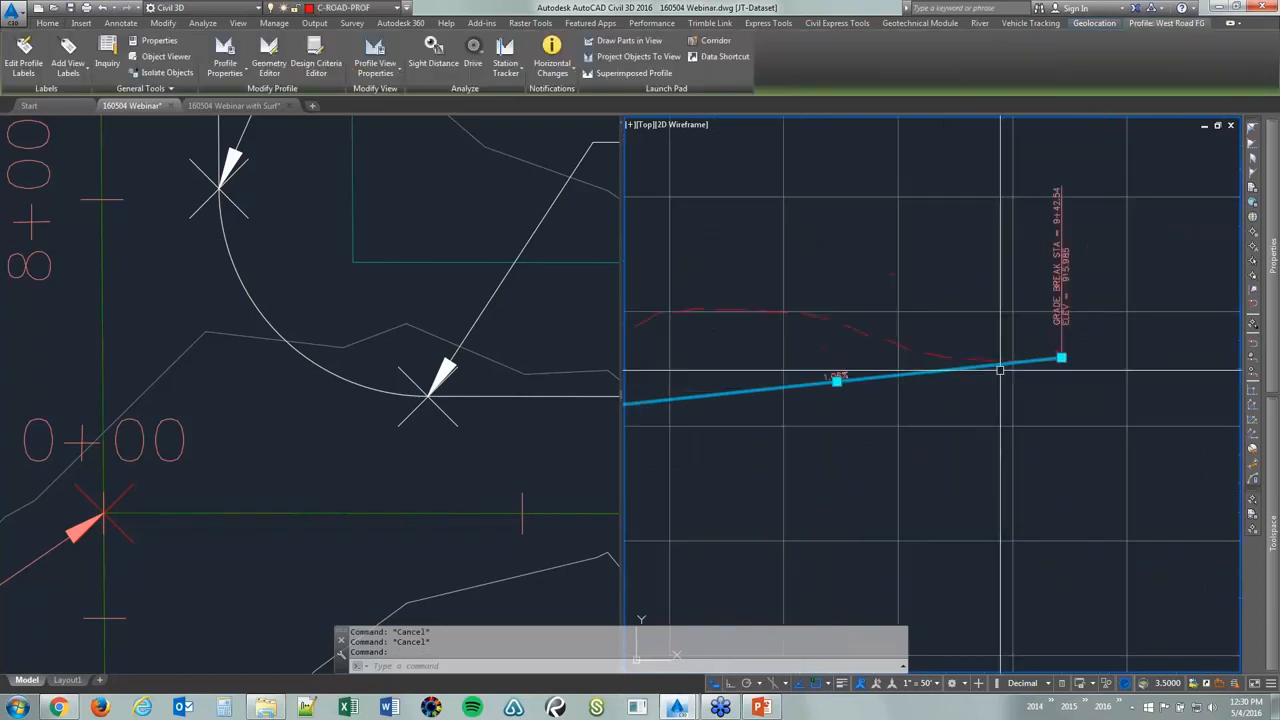
pyautogui.click(268, 63)
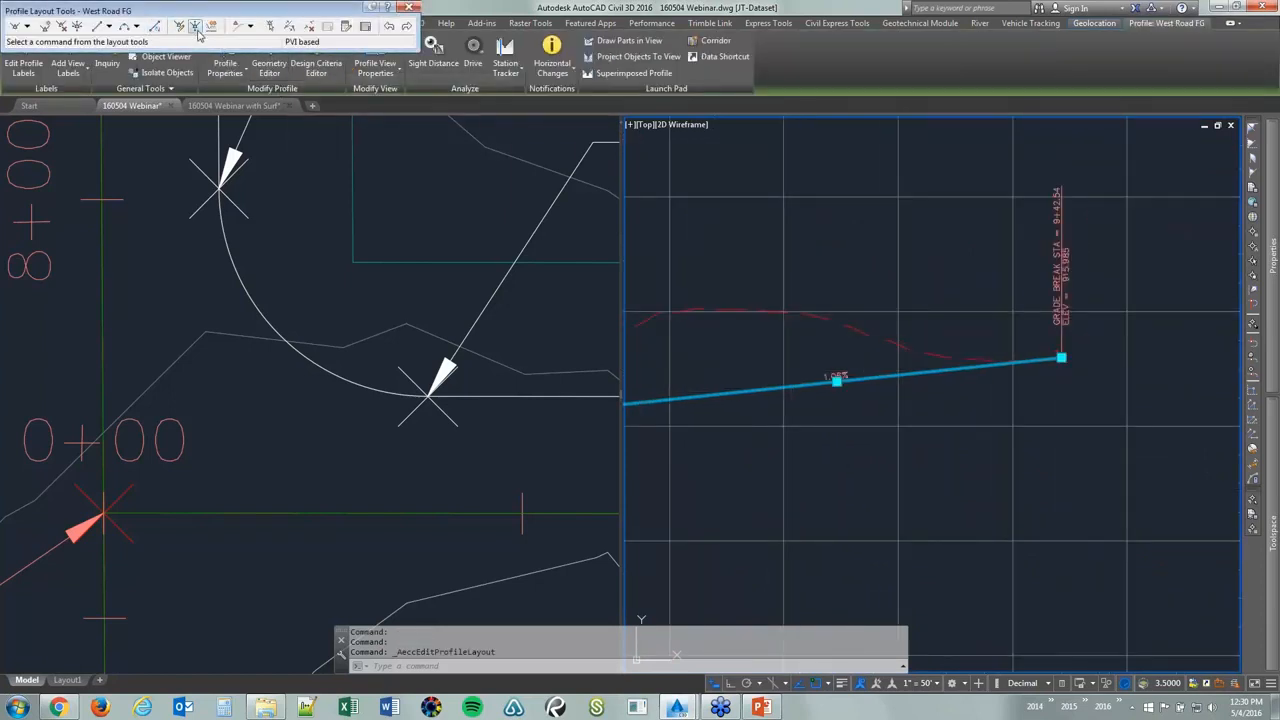
# Insert a PVI into the West Road FG profile at about station 7+57, elevation 920.8
pyautogui.click(44, 26)
pyautogui.scroll(3, 841, 255)
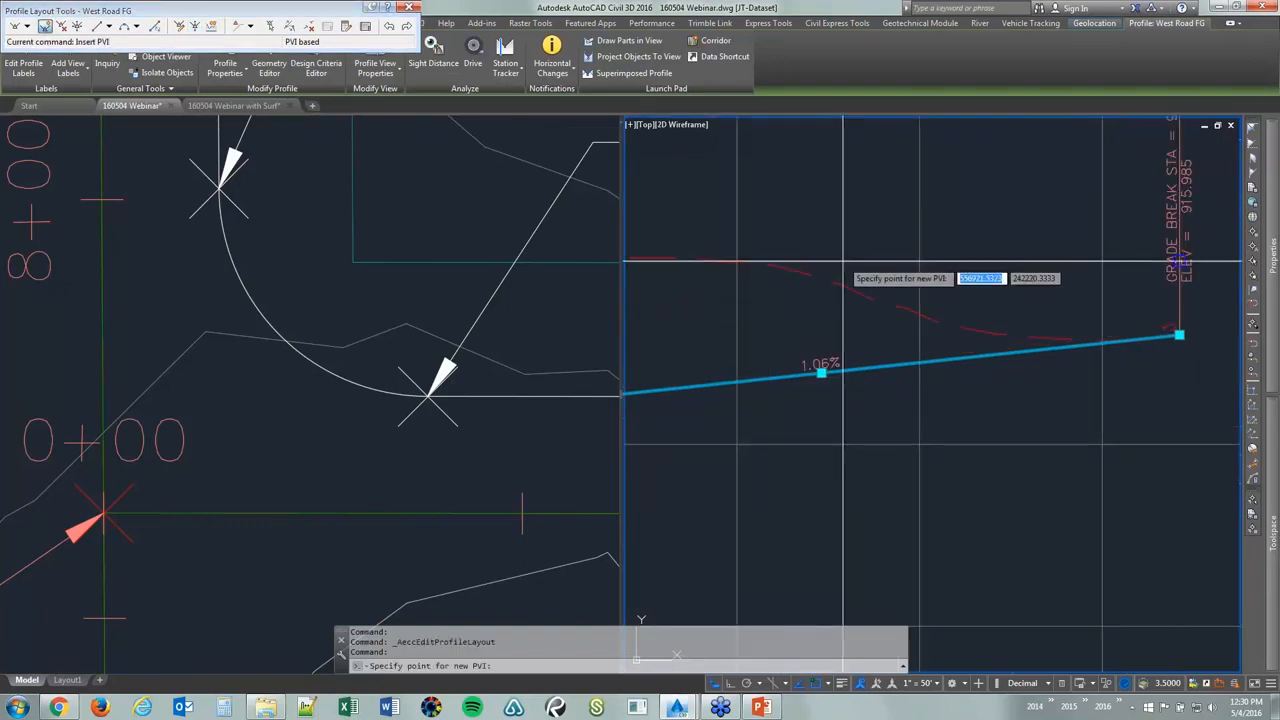
pyautogui.click(841, 255)
pyautogui.scroll(-8, 760, 422)
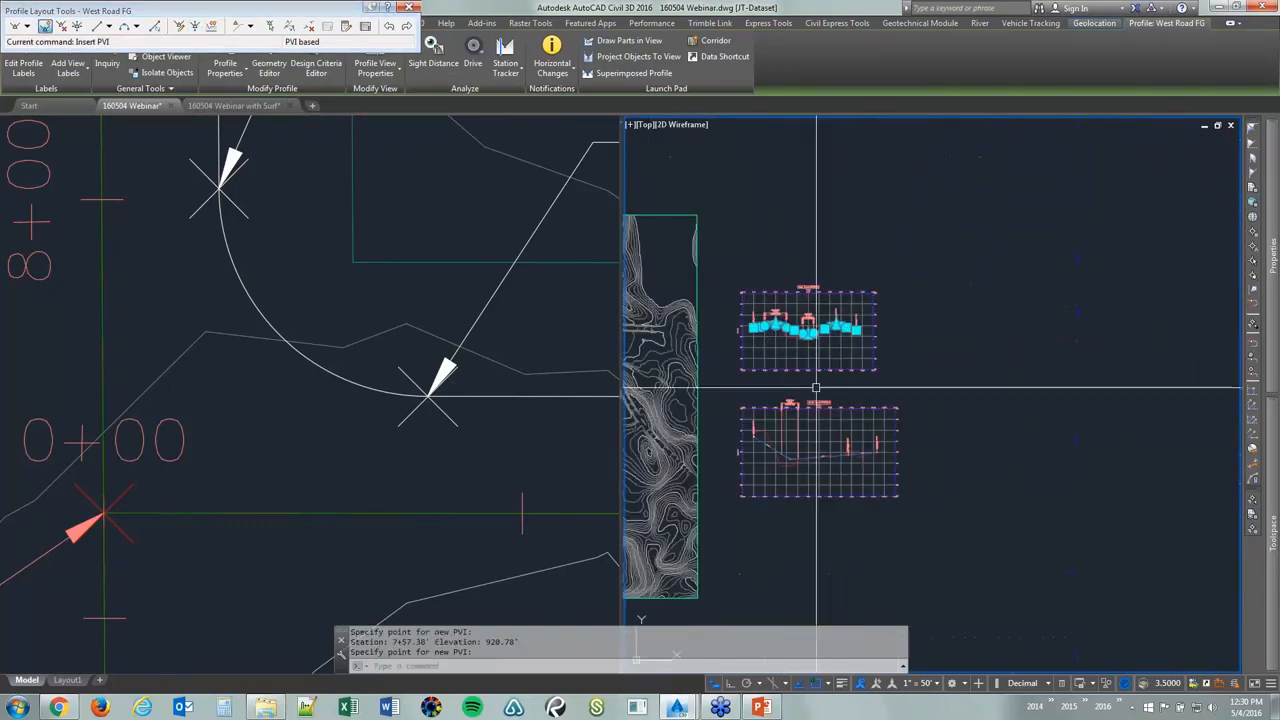
pyautogui.press('Escape')
pyautogui.press('Escape')
# Regenerate the whole model and check the projected point against the start of North Road's FG profile and the edited West Road profile
pyautogui.scroll(6, 760, 422)
pyautogui.scroll(-2, 737, 470)
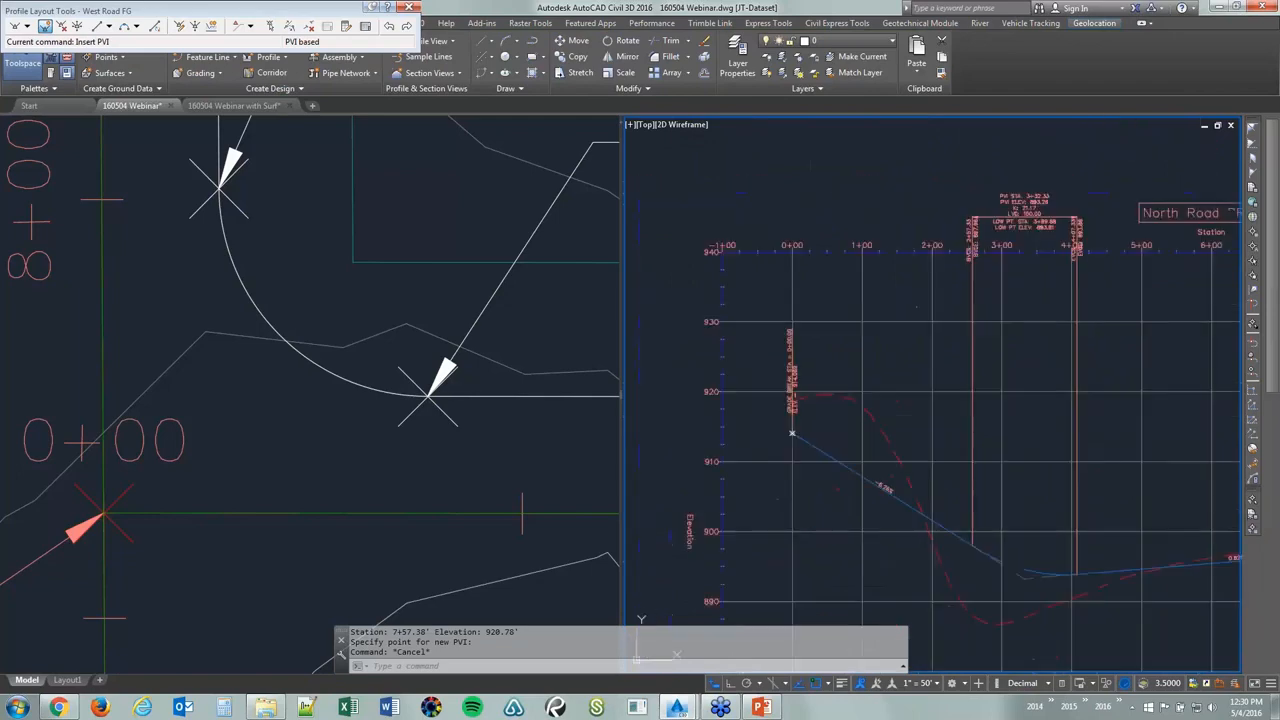
pyautogui.write('rea')
pyautogui.press('Return')
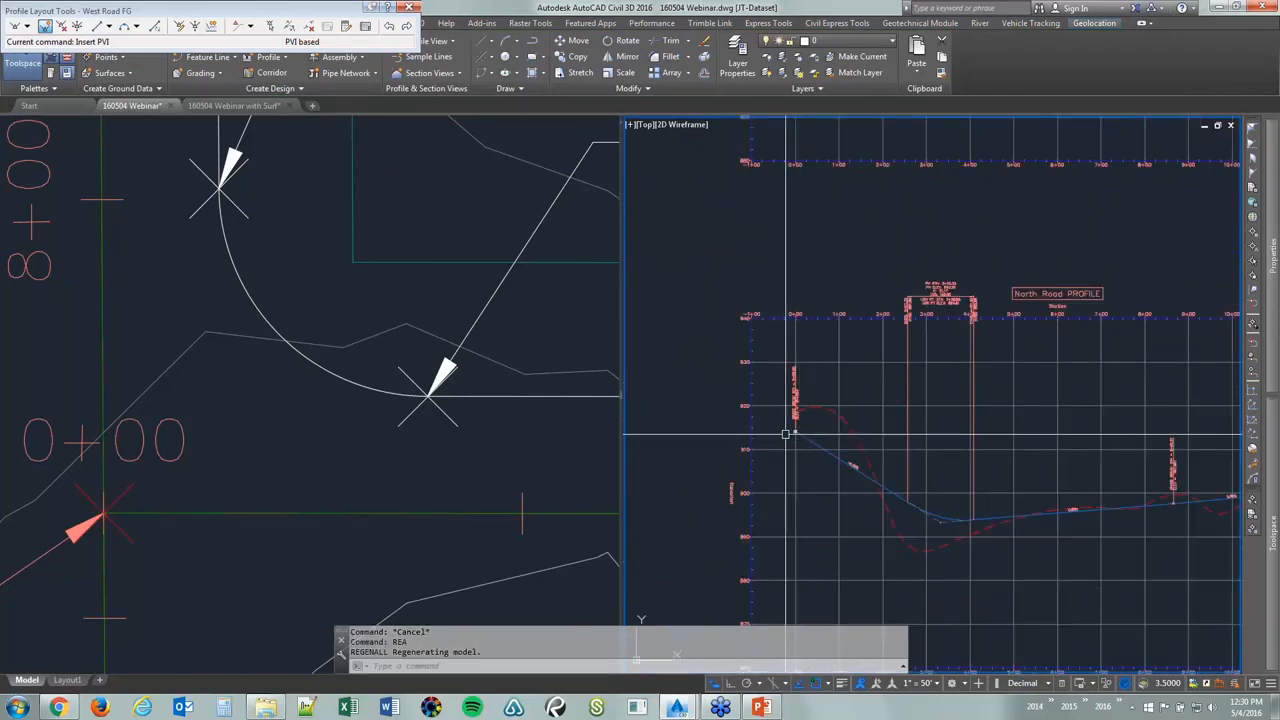
pyautogui.scroll(8, 795, 431)
pyautogui.scroll(-12, 813, 441)
pyautogui.scroll(9, 911, 334)
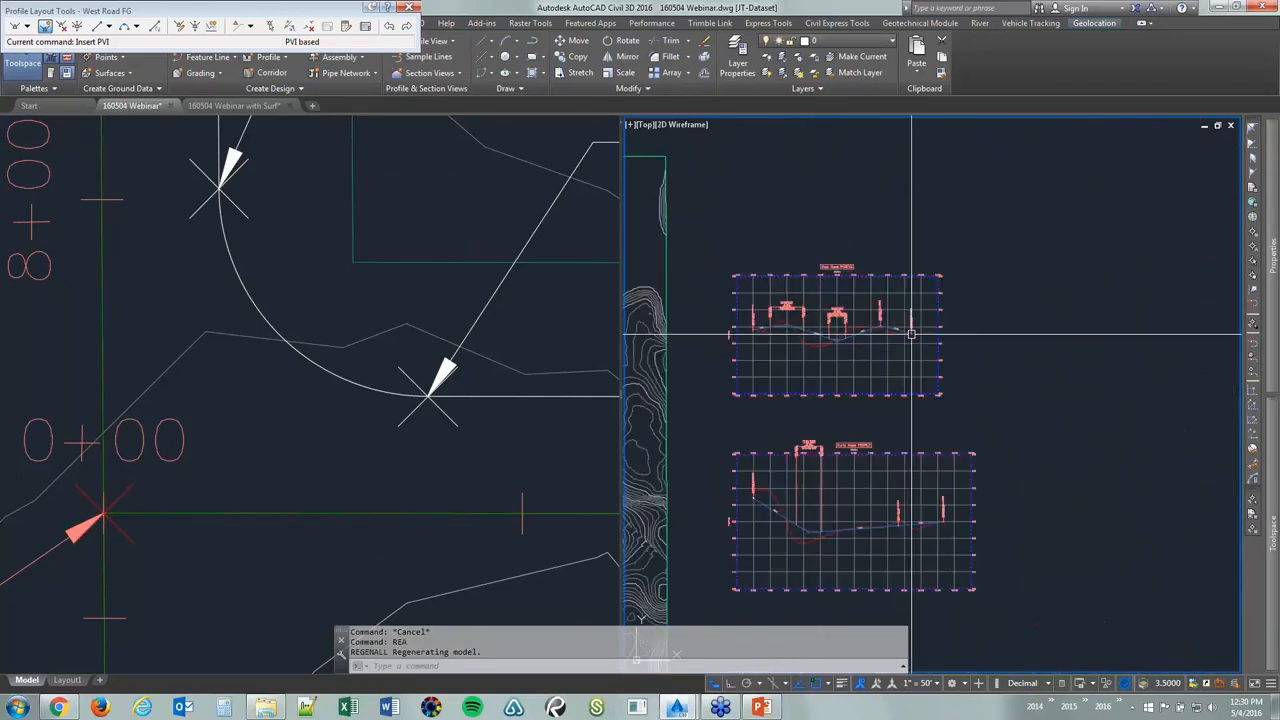
# Examine the edited West Road FG profile and the projected point at the start of North Road's FG profile
pyautogui.scroll(-2, 819, 354)
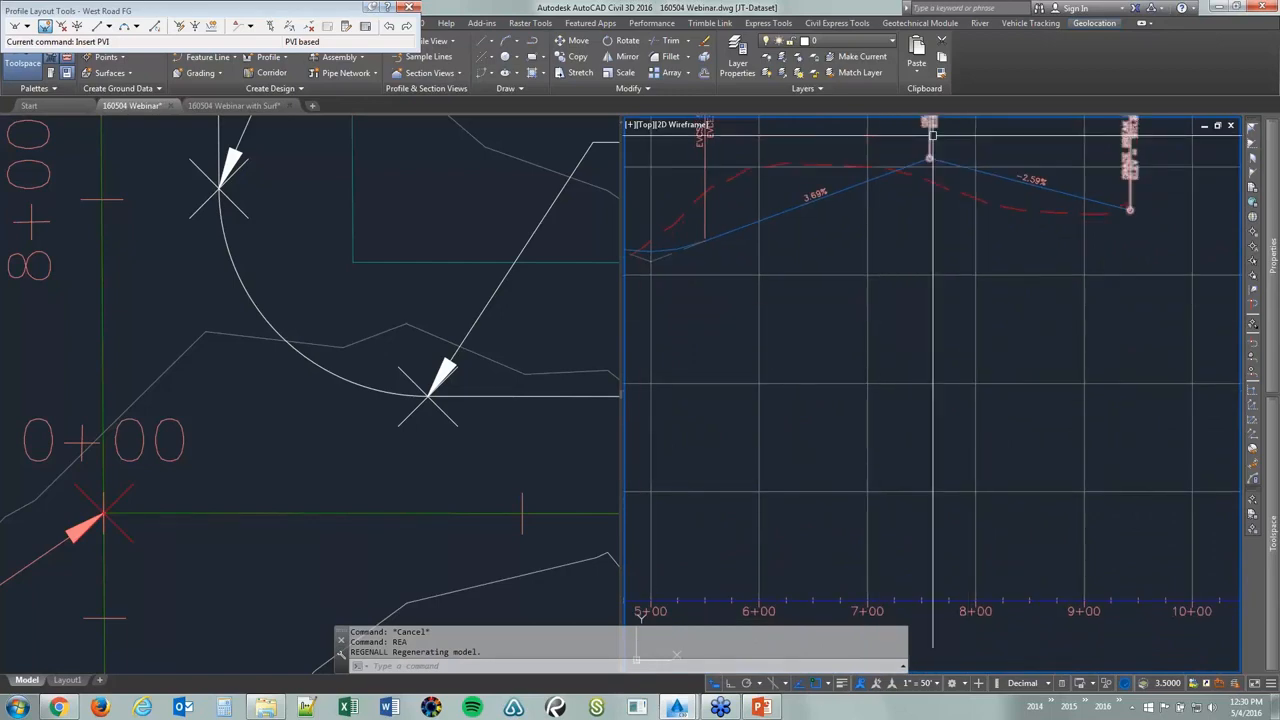
pyautogui.scroll(-5, 866, 467)
pyautogui.scroll(-4, 850, 462)
pyautogui.scroll(12, 907, 328)
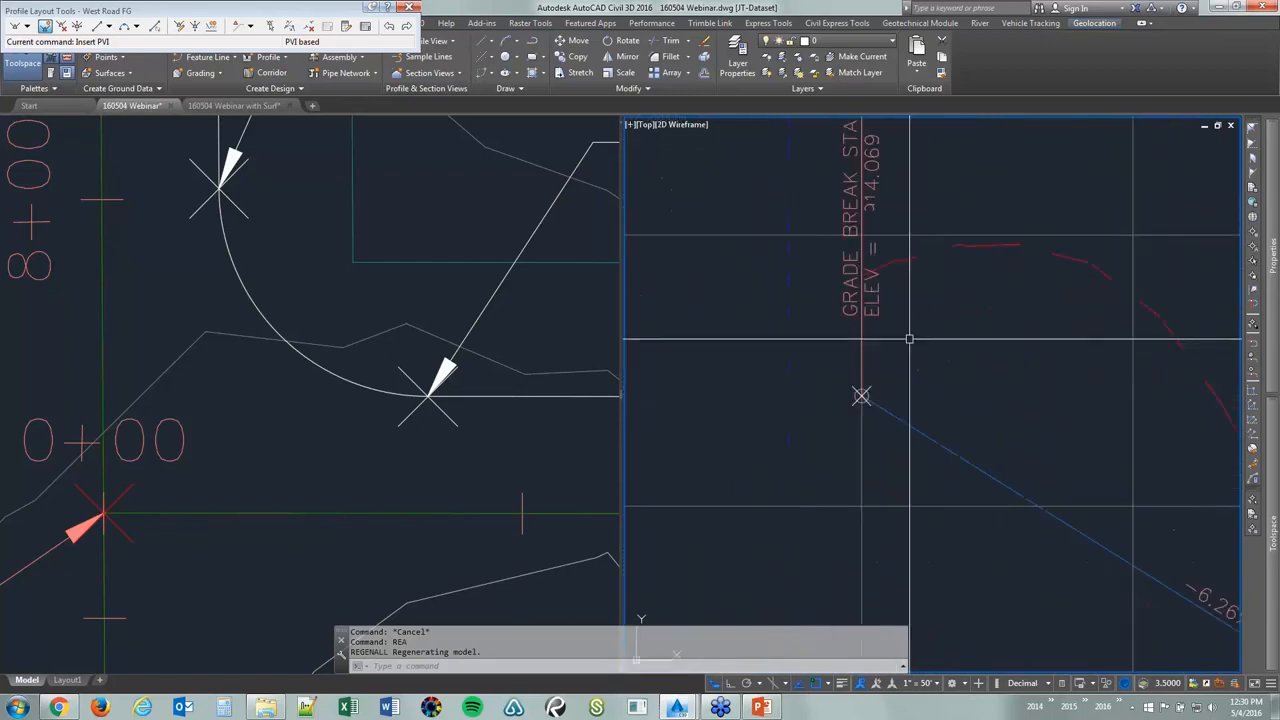
pyautogui.scroll(3, 901, 351)
pyautogui.click(808, 458)
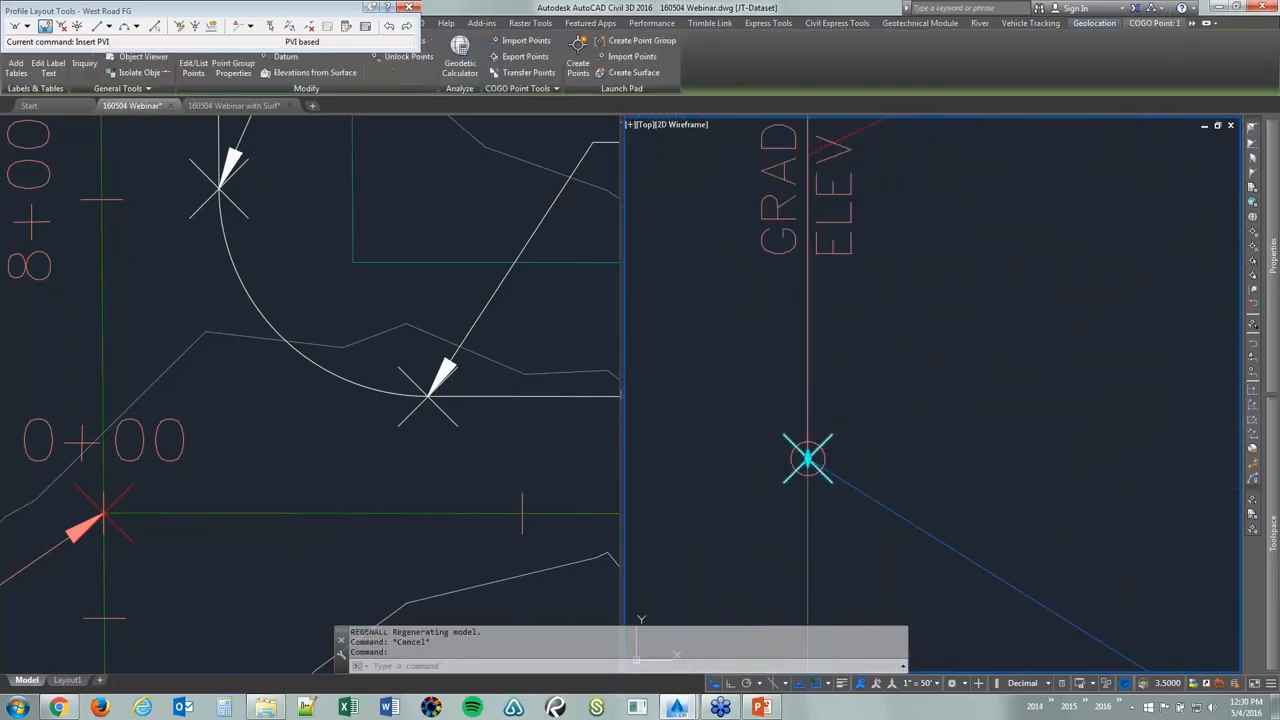
pyautogui.press('Escape')
pyautogui.click(831, 434)
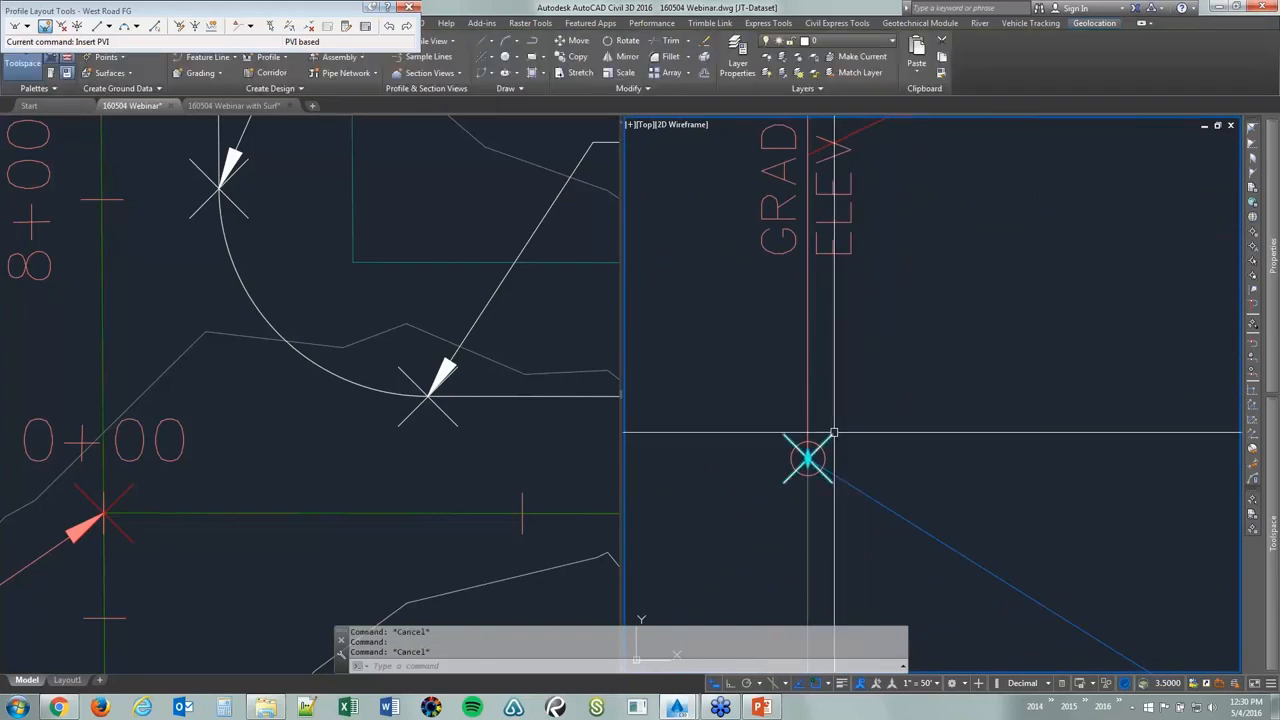
pyautogui.scroll(-8, 846, 398)
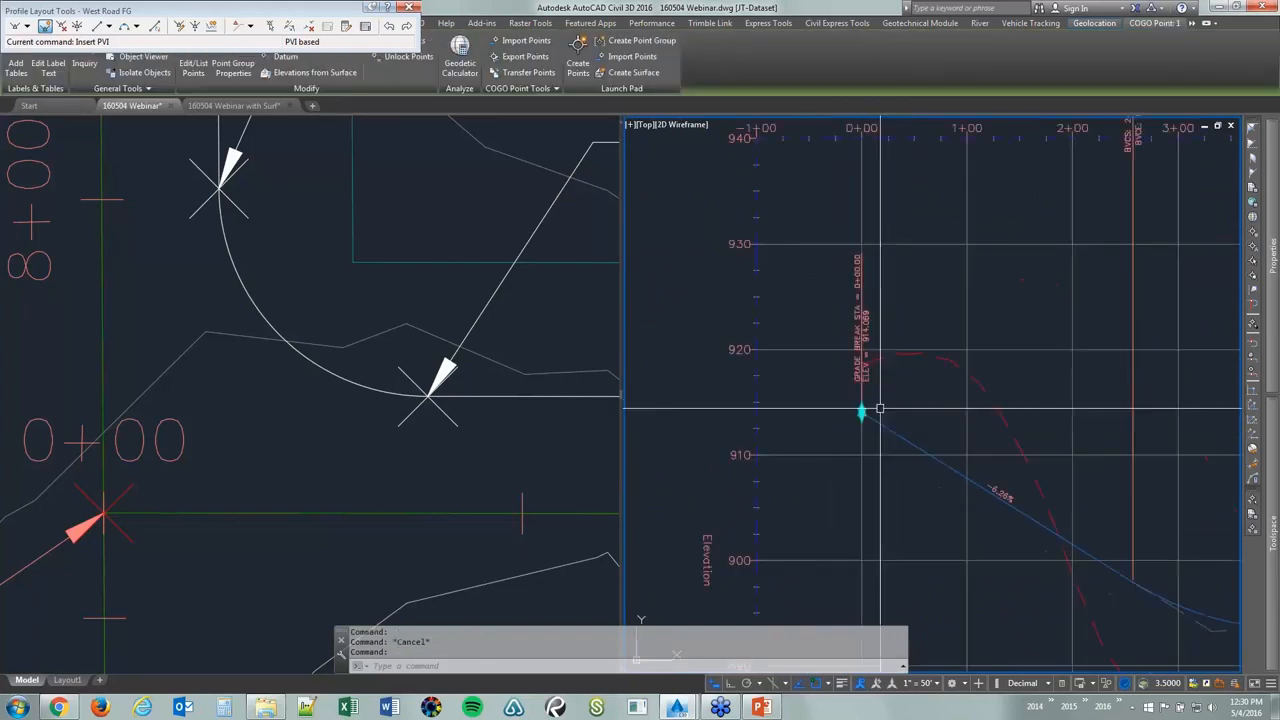
pyautogui.scroll(-2, 798, 407)
pyautogui.press('Escape')
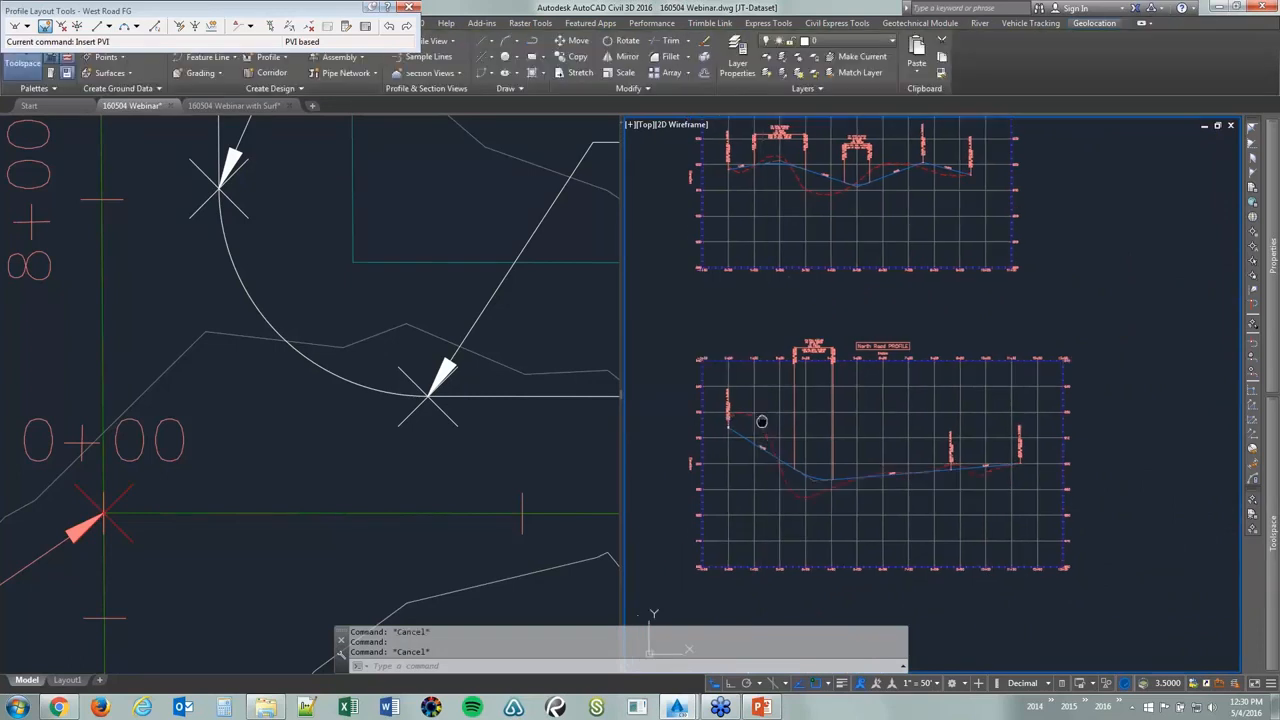
# Highlight the COGO point at North Road's station 0+00 in plan to compare it with its profile view projection
pyautogui.click(160, 460)
pyautogui.click(103, 508)
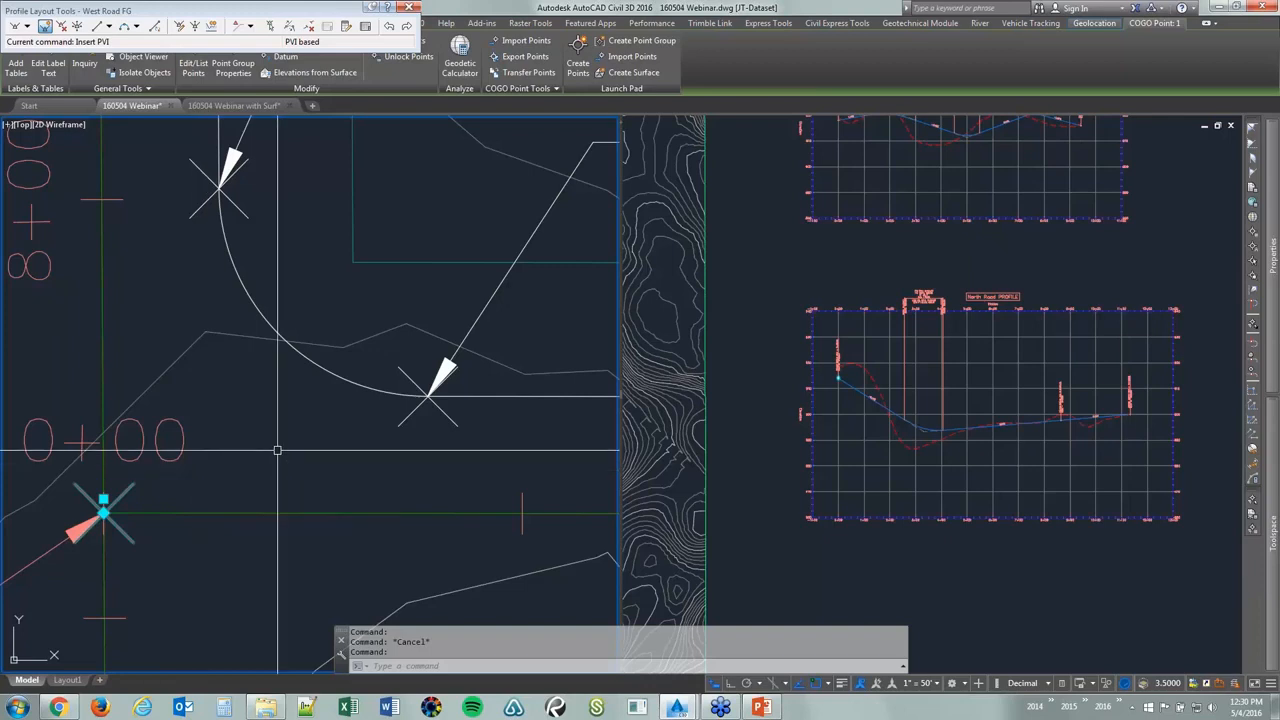
pyautogui.press('Escape')
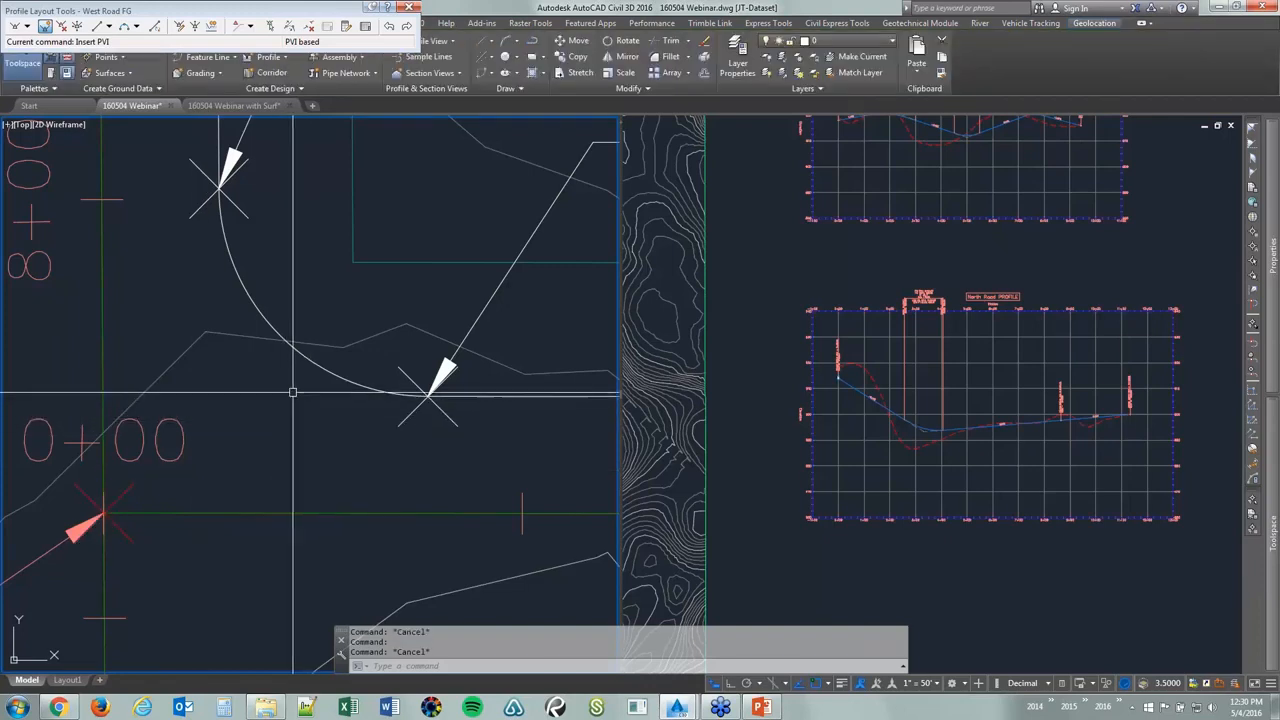
# Close the profile layout tools and close the 160504 Webinar drawing without saving changes
pyautogui.click(408, 7)
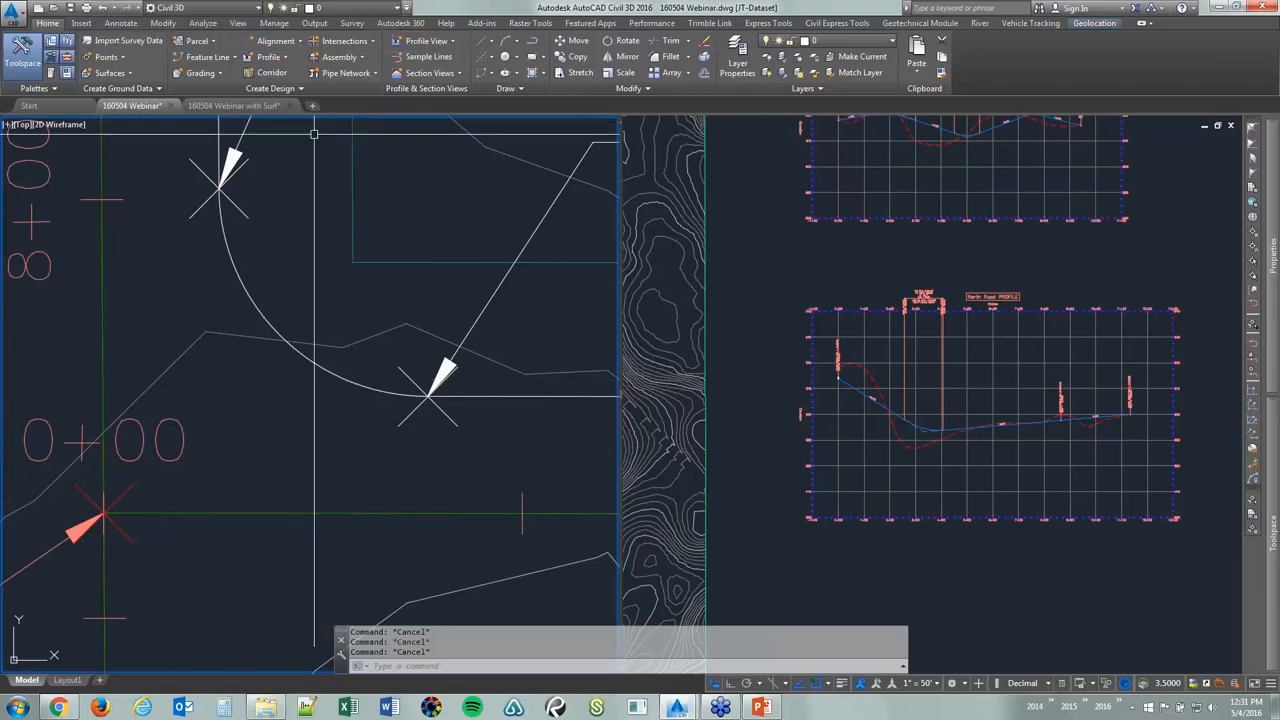
pyautogui.click(170, 108)
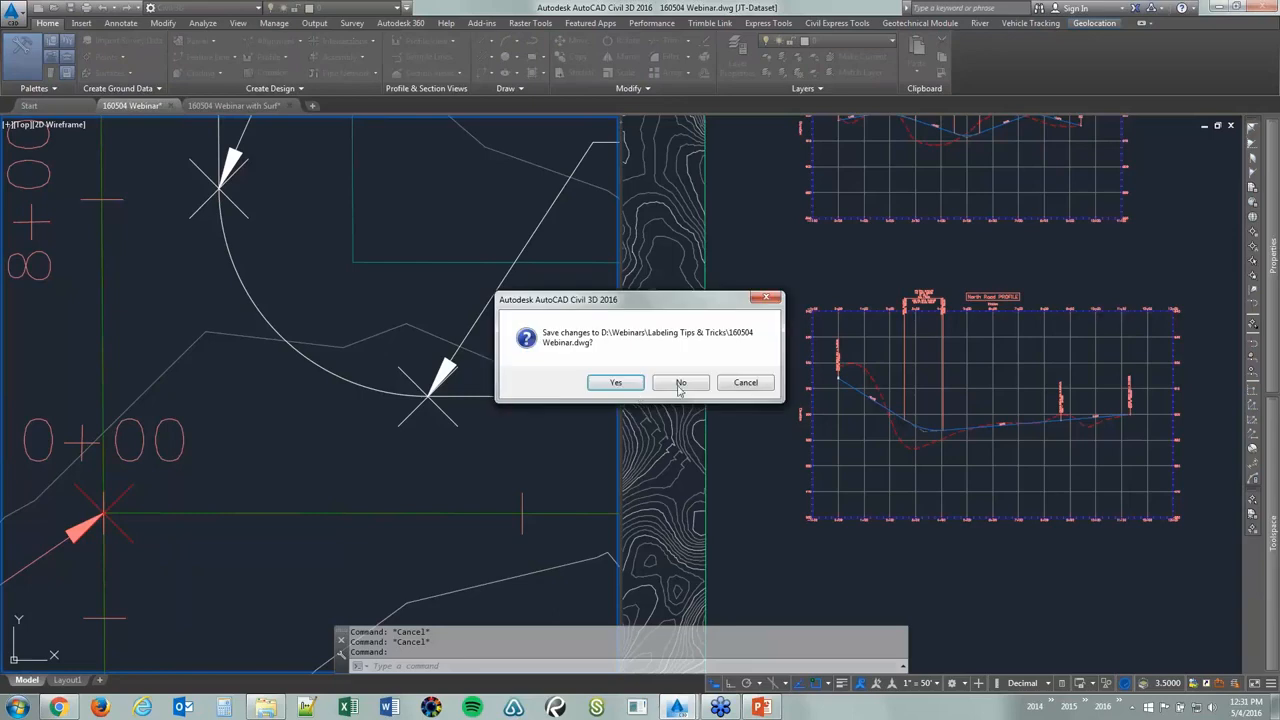
pyautogui.click(680, 388)
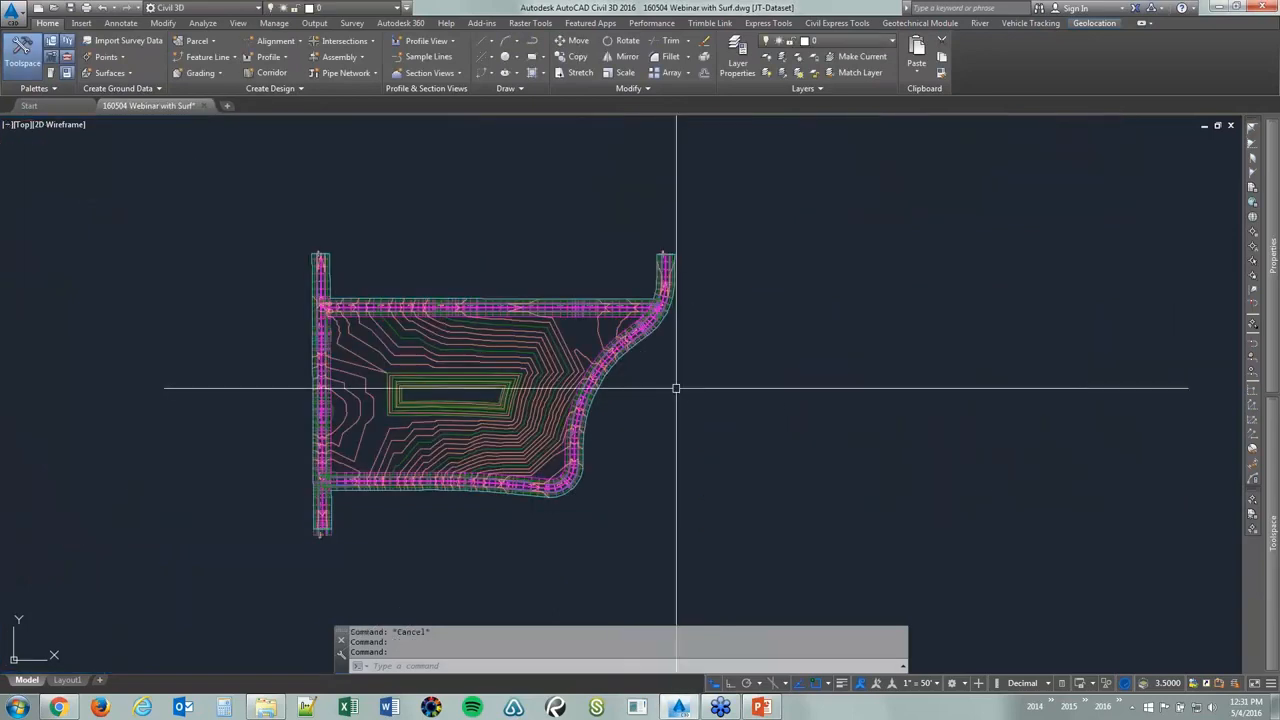
# Examine the corridor surface contours between the roads and around the central pad in the 160504 Webinar with Surf drawing
pyautogui.scroll(2, 392, 322)
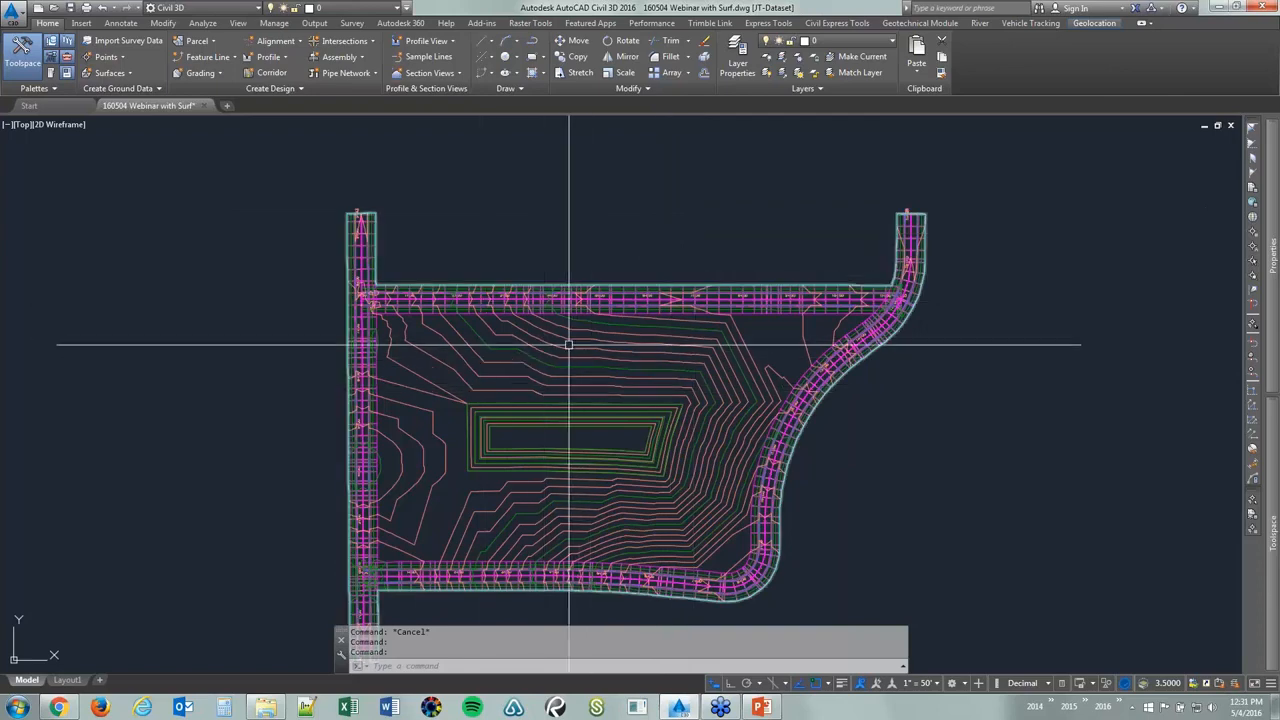
pyautogui.scroll(2, 463, 331)
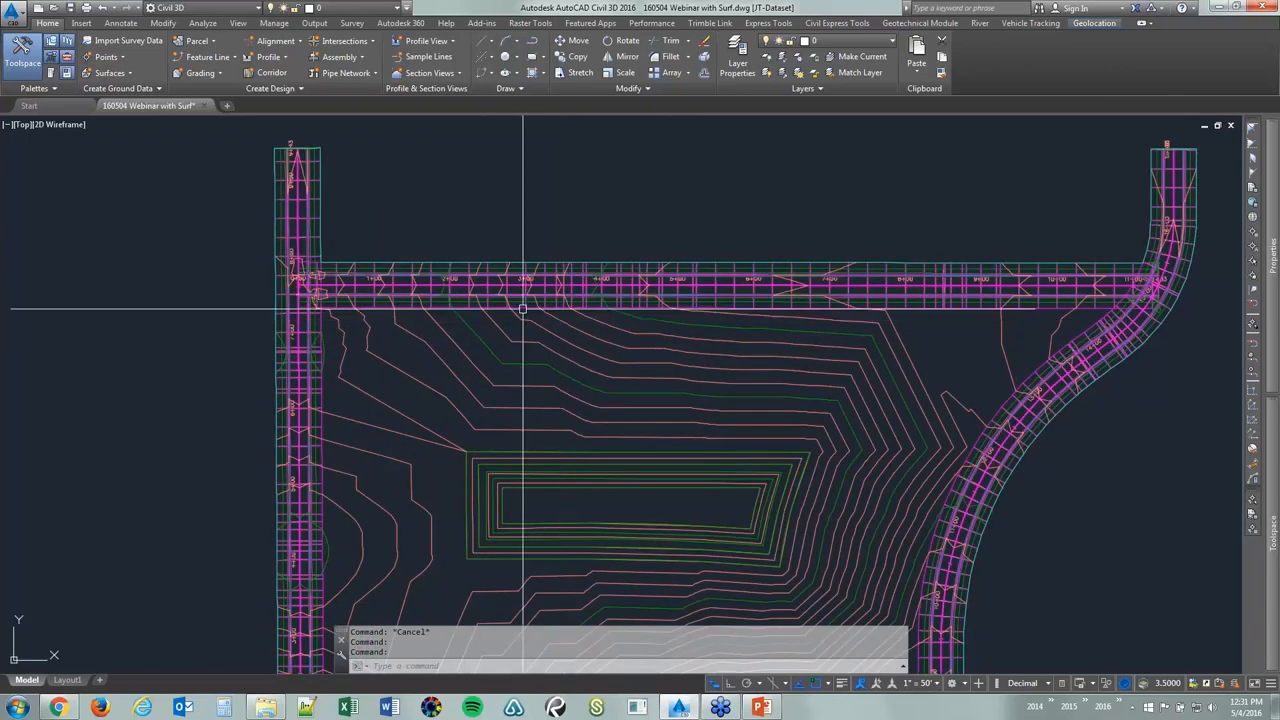
pyautogui.moveTo(596, 412); pyautogui.dragTo(583, 332, button='middle')
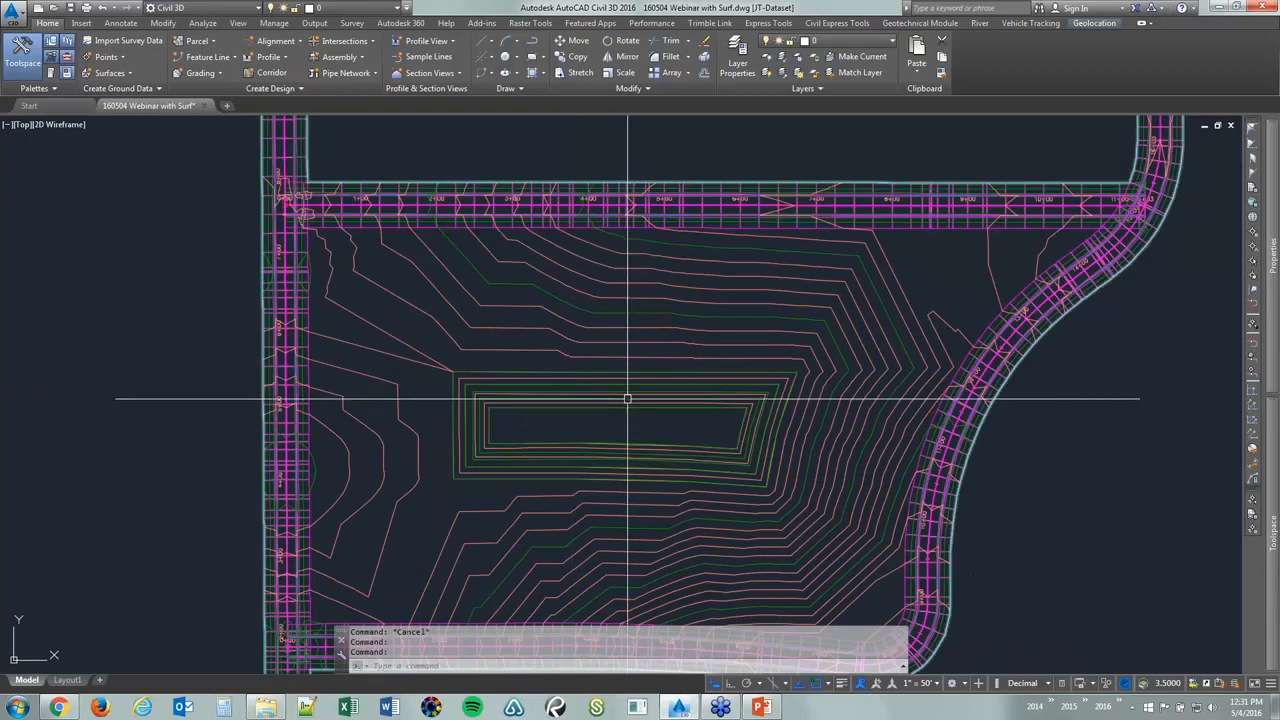
pyautogui.moveTo(481, 289); pyautogui.dragTo(533, 369, button='middle')
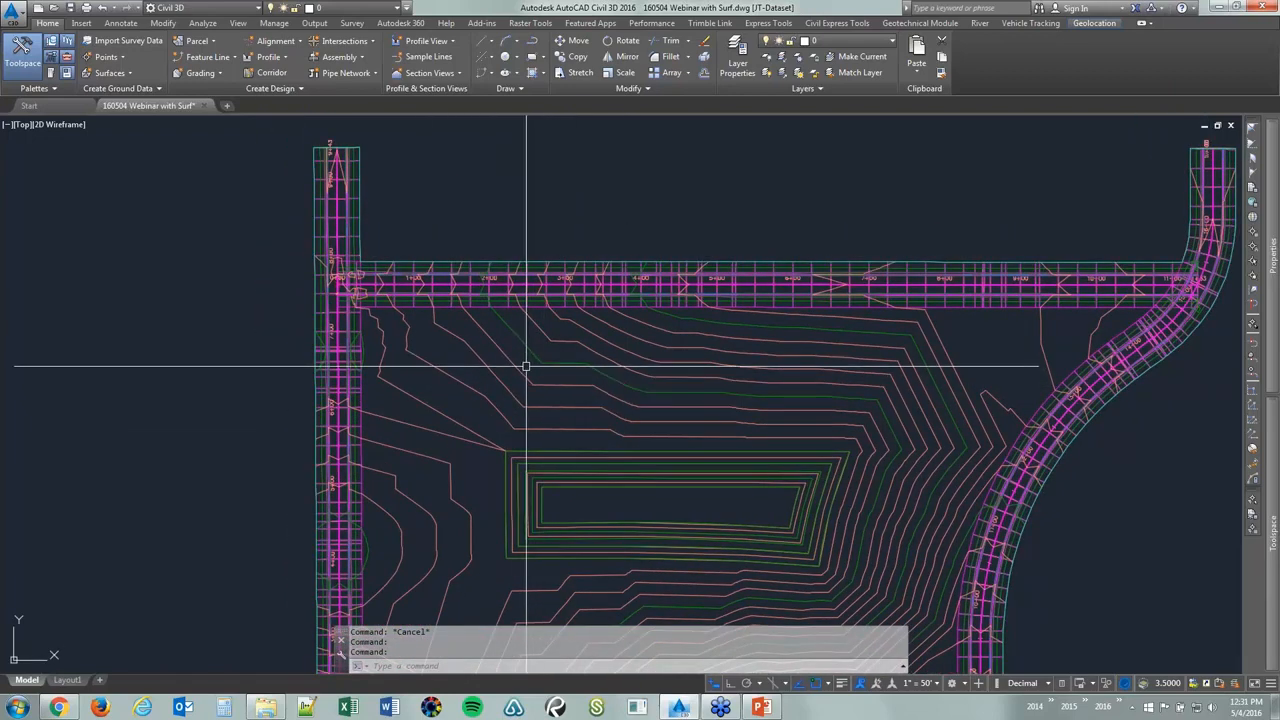
pyautogui.scroll(2, 487, 348)
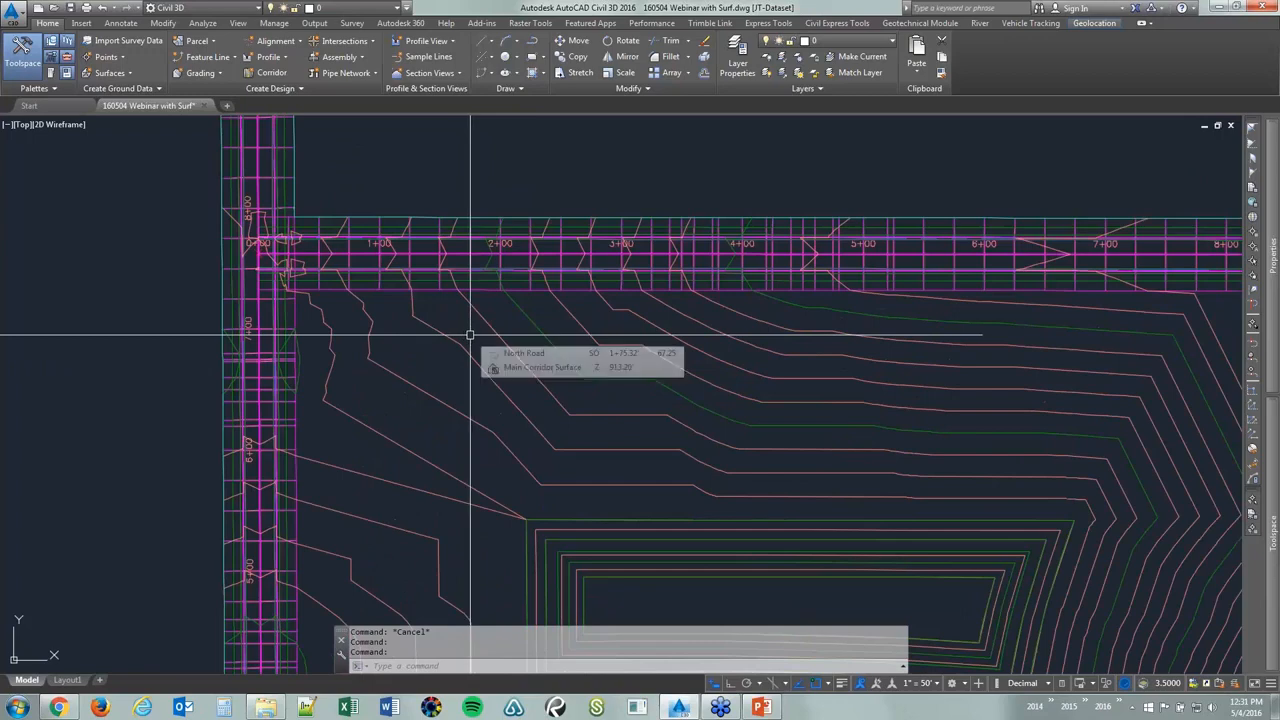
pyautogui.scroll(-2, 514, 366)
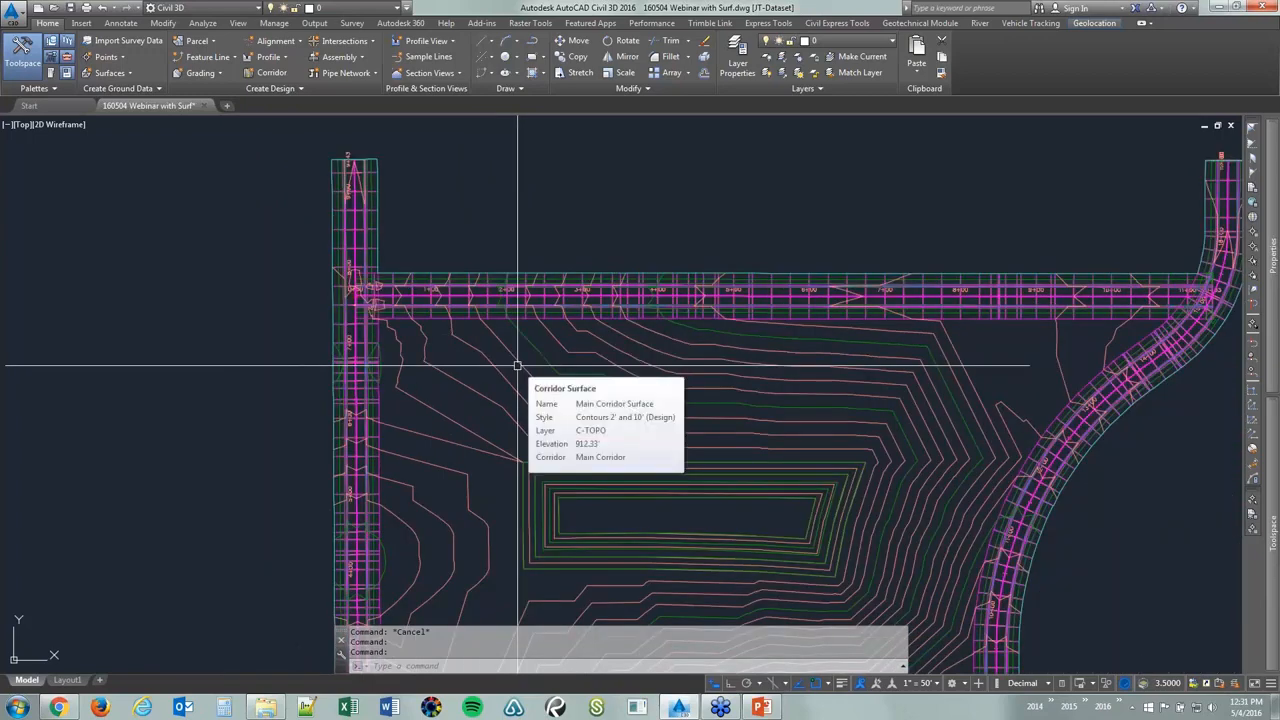
pyautogui.scroll(-5, 515, 364)
pyautogui.scroll(-7, 494, 358)
pyautogui.scroll(5, 492, 364)
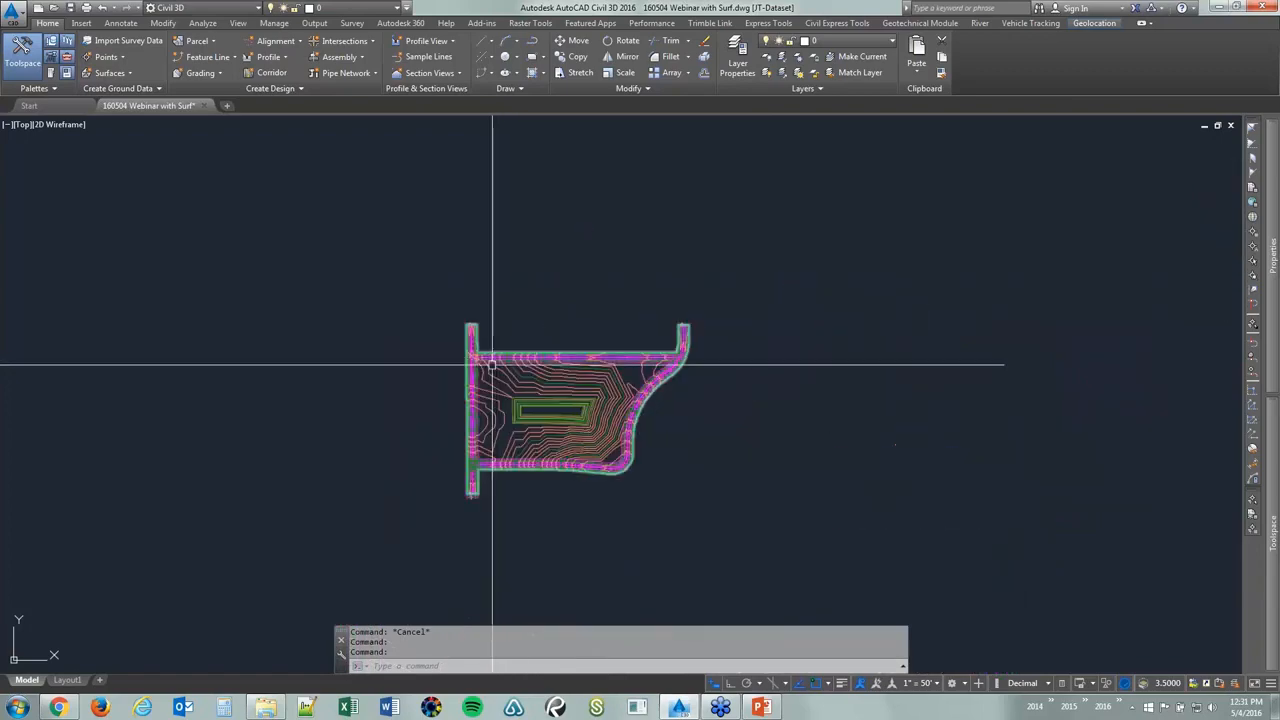
pyautogui.scroll(5, 492, 364)
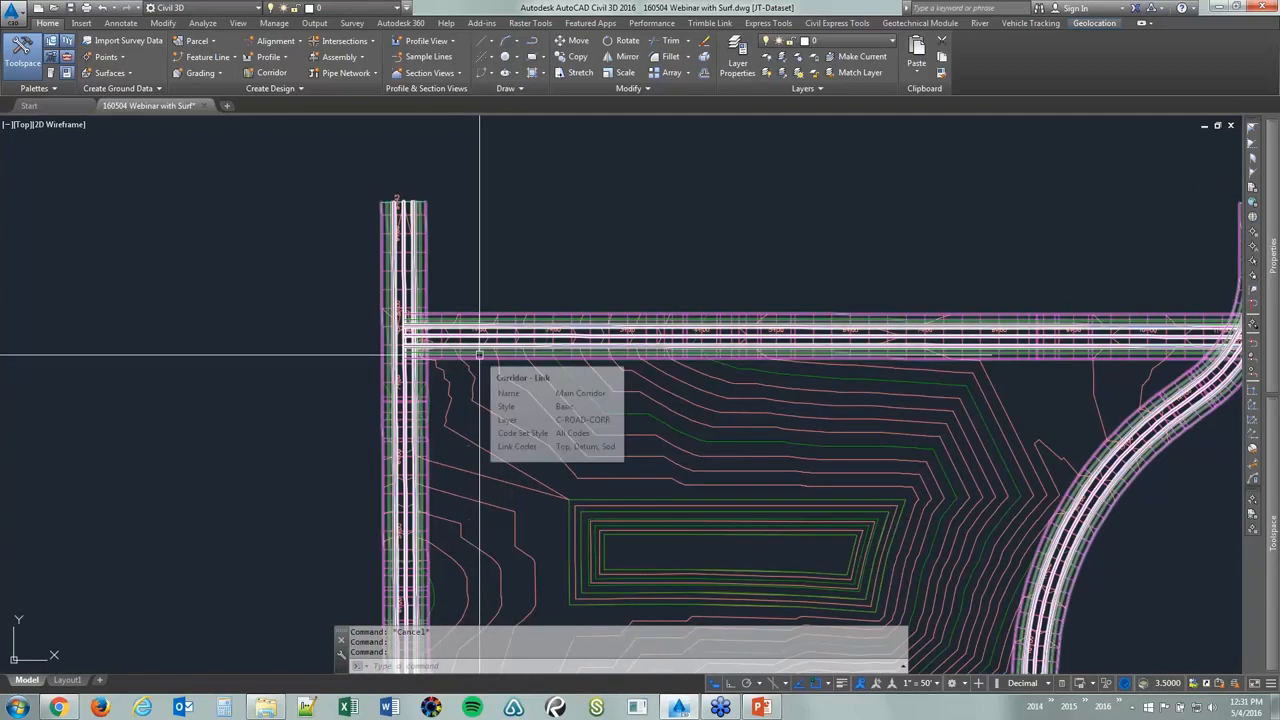
pyautogui.moveTo(514, 371); pyautogui.dragTo(482, 309, button='middle')
# Rename the Main Corridor Surface as FG in its surface properties and clear the selection
pyautogui.click(514, 351)
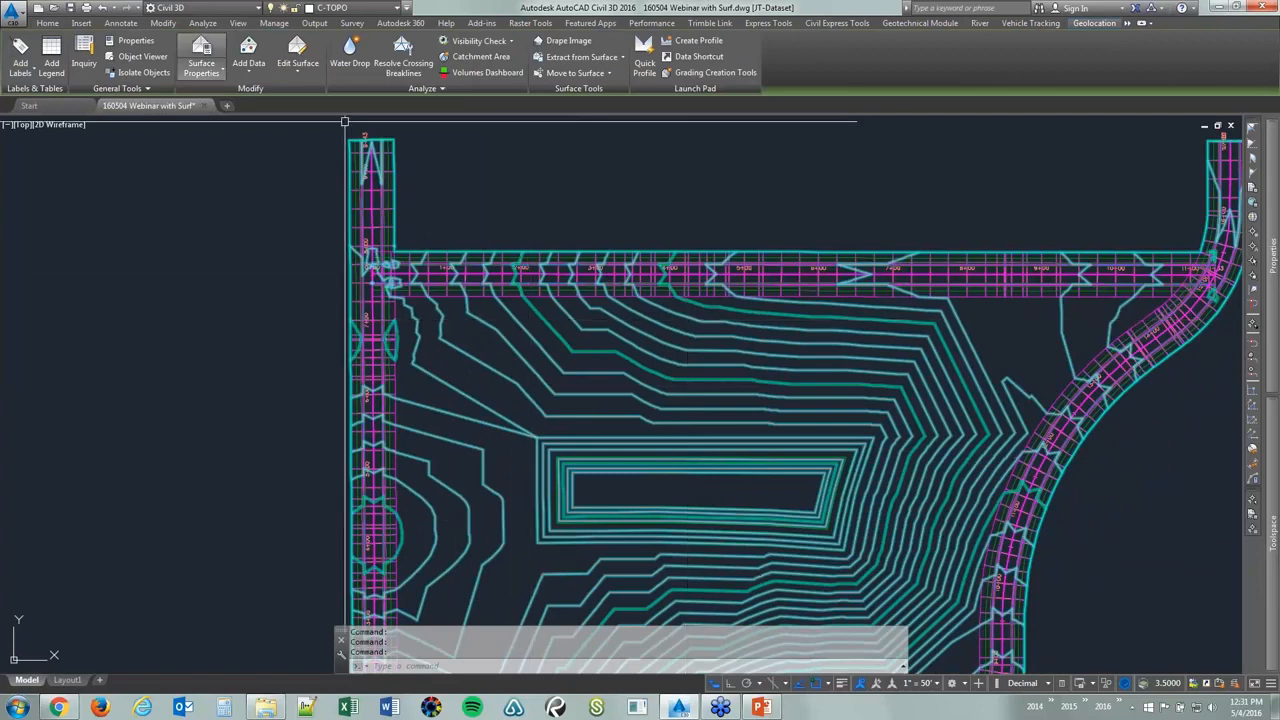
pyautogui.click(201, 50)
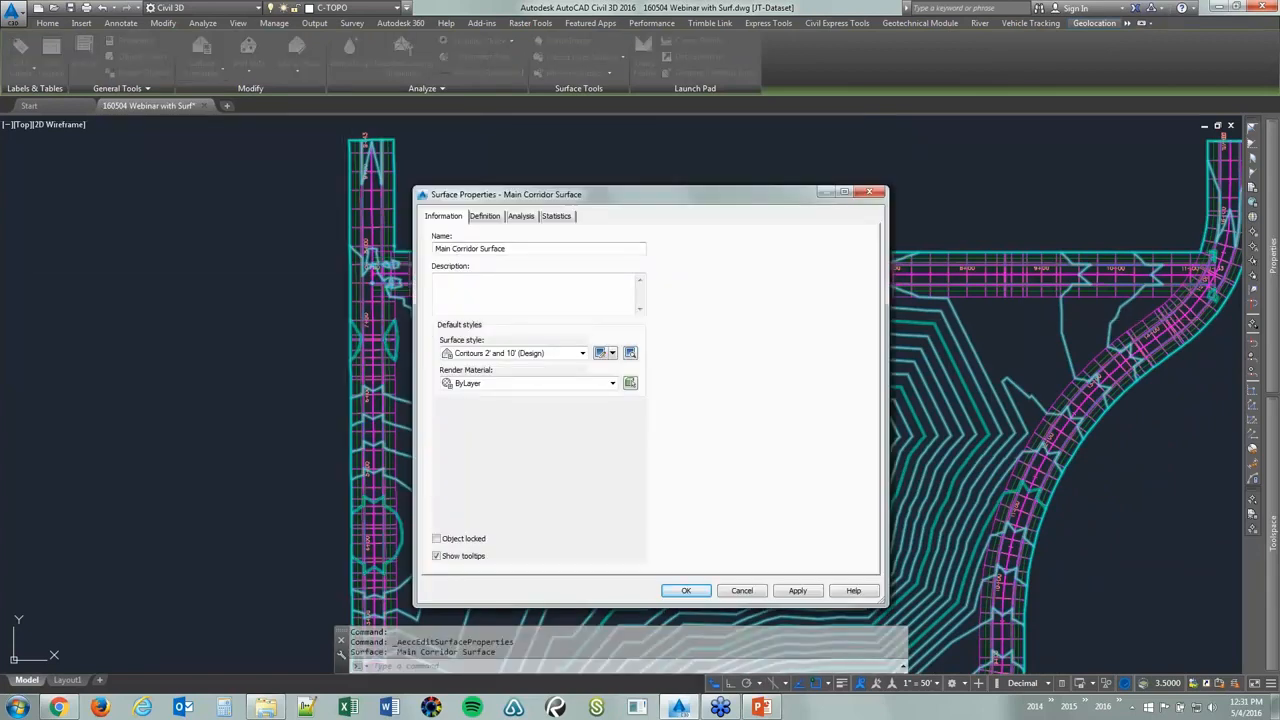
pyautogui.press('Return')
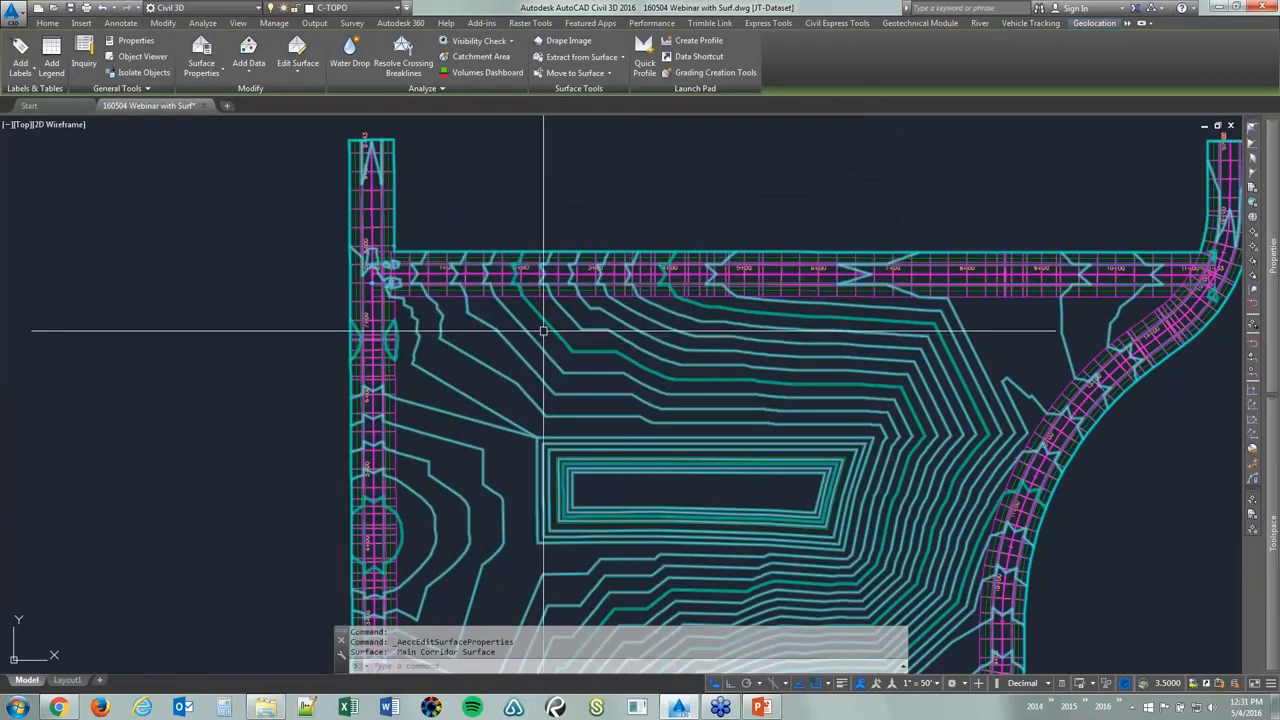
pyautogui.click(201, 50)
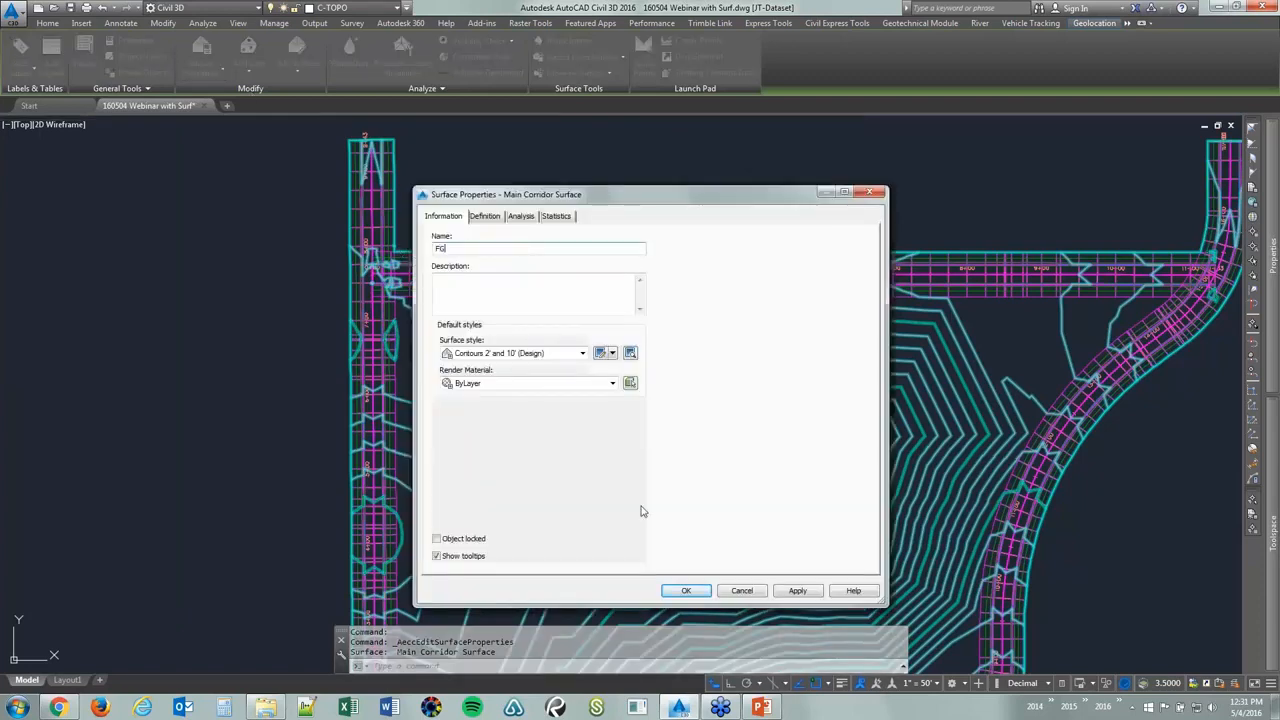
pyautogui.click(677, 590)
pyautogui.click(576, 194)
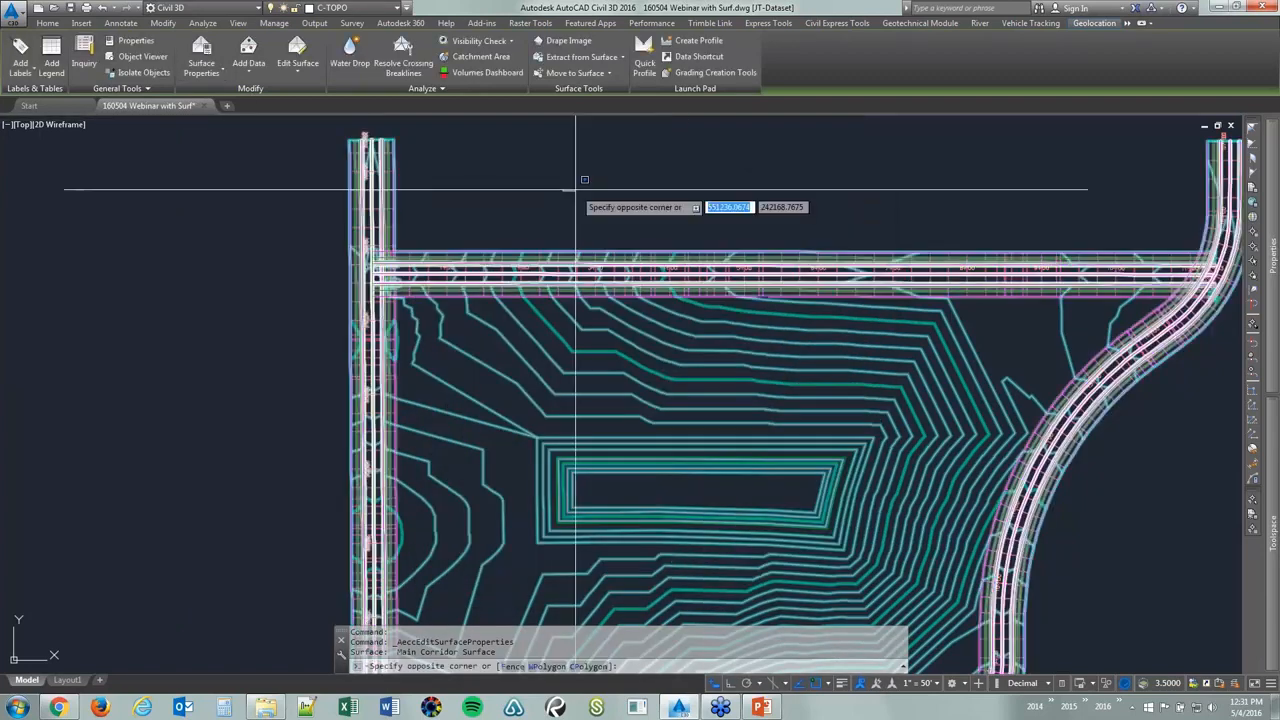
pyautogui.press('Escape')
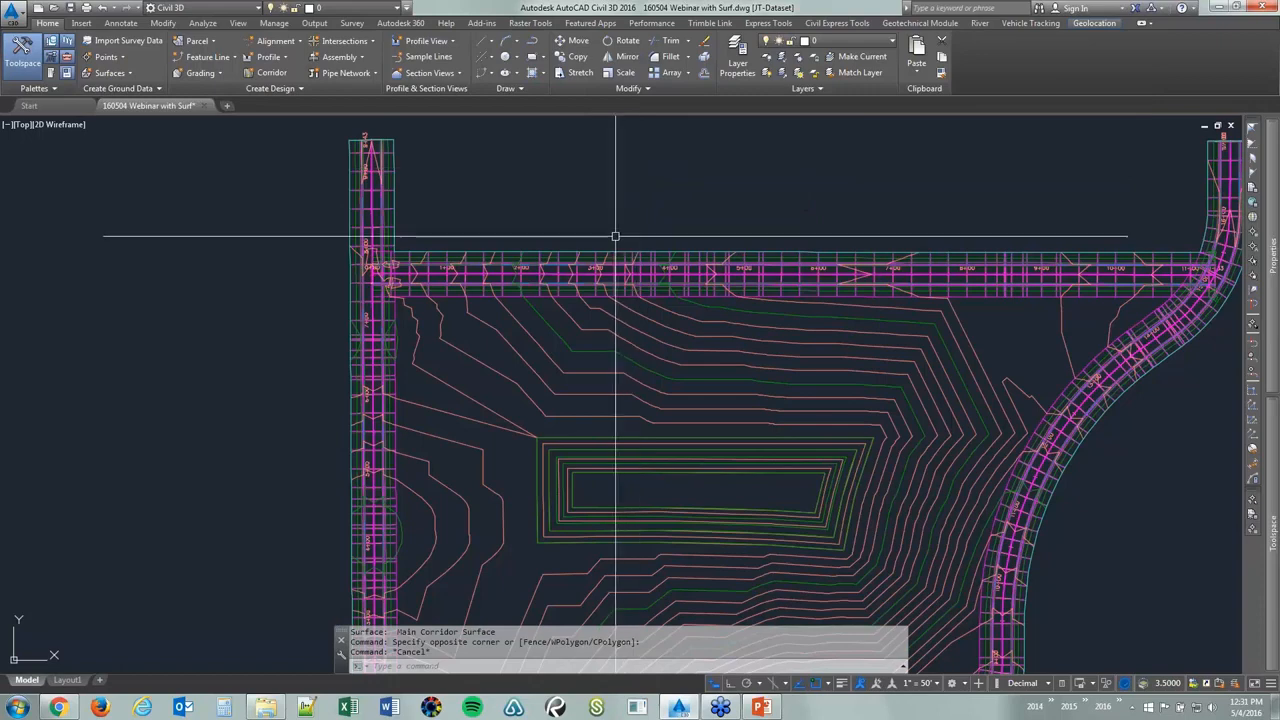
pyautogui.moveTo(514, 241)
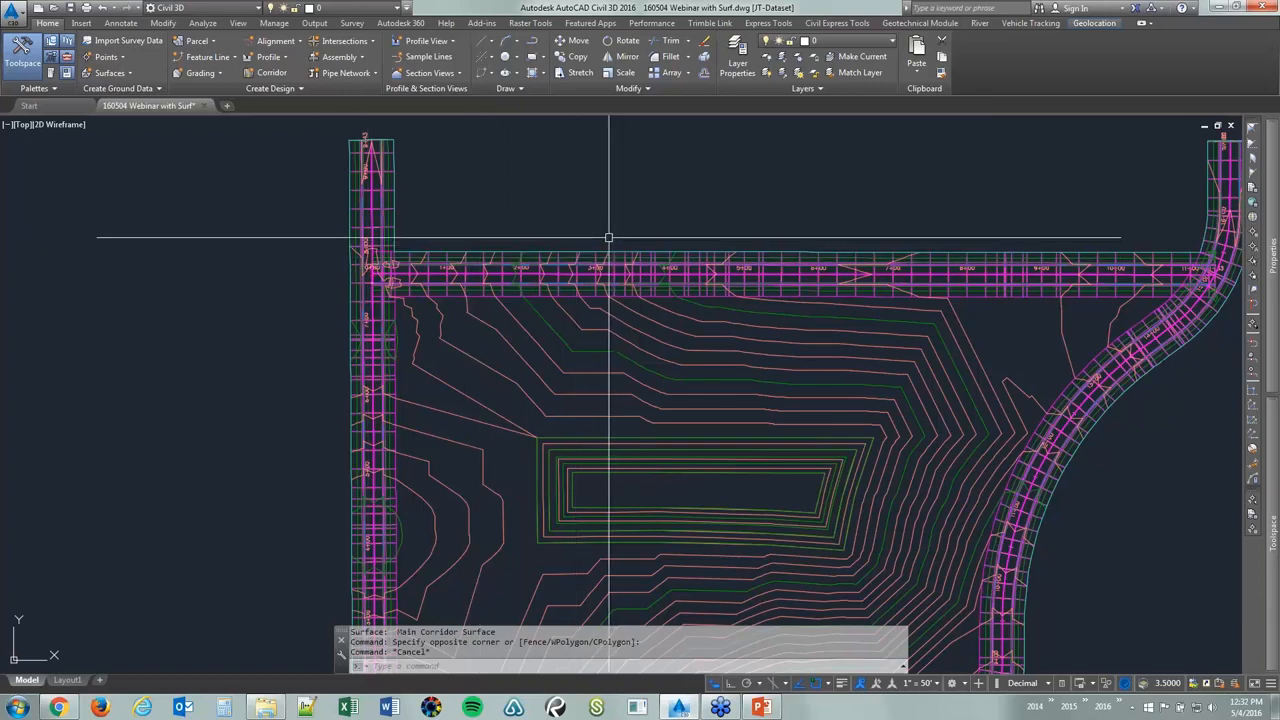
pyautogui.moveTo(608, 238)
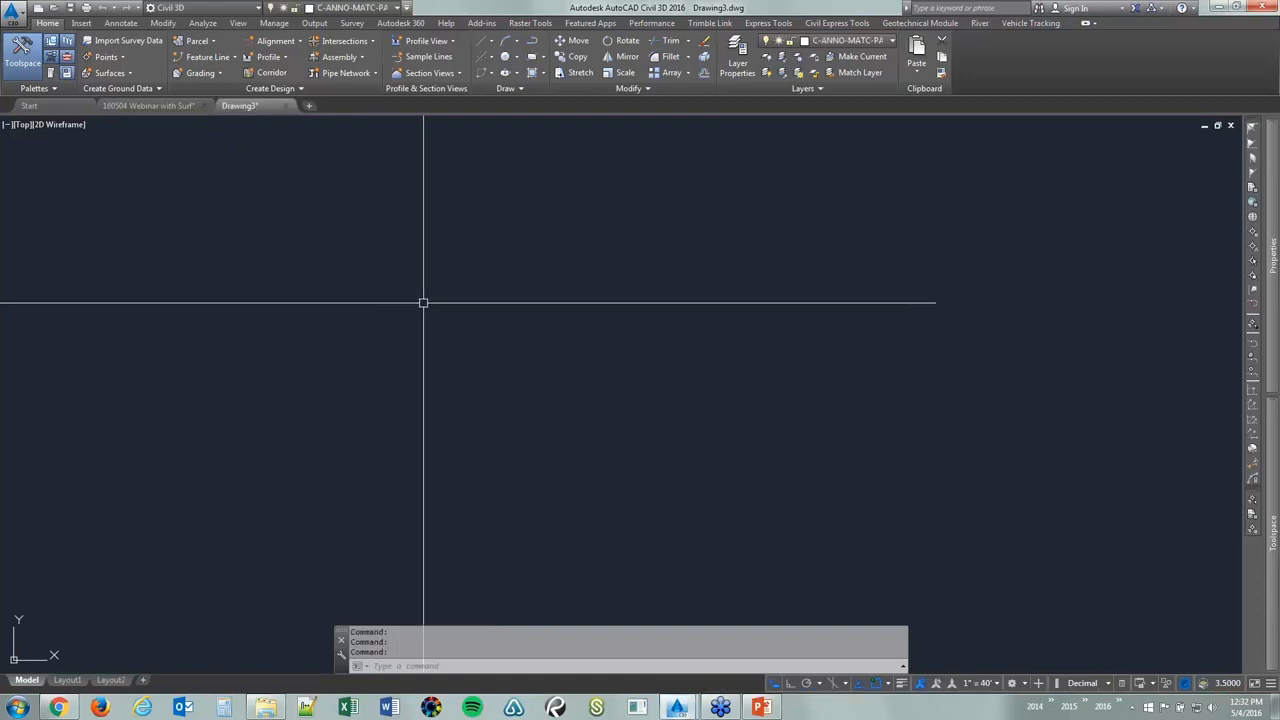
# Draw a closed, six-sided L-shaped polyline with Ortho on in the empty Drawing3
pyautogui.write('PL')
pyautogui.press('Return')
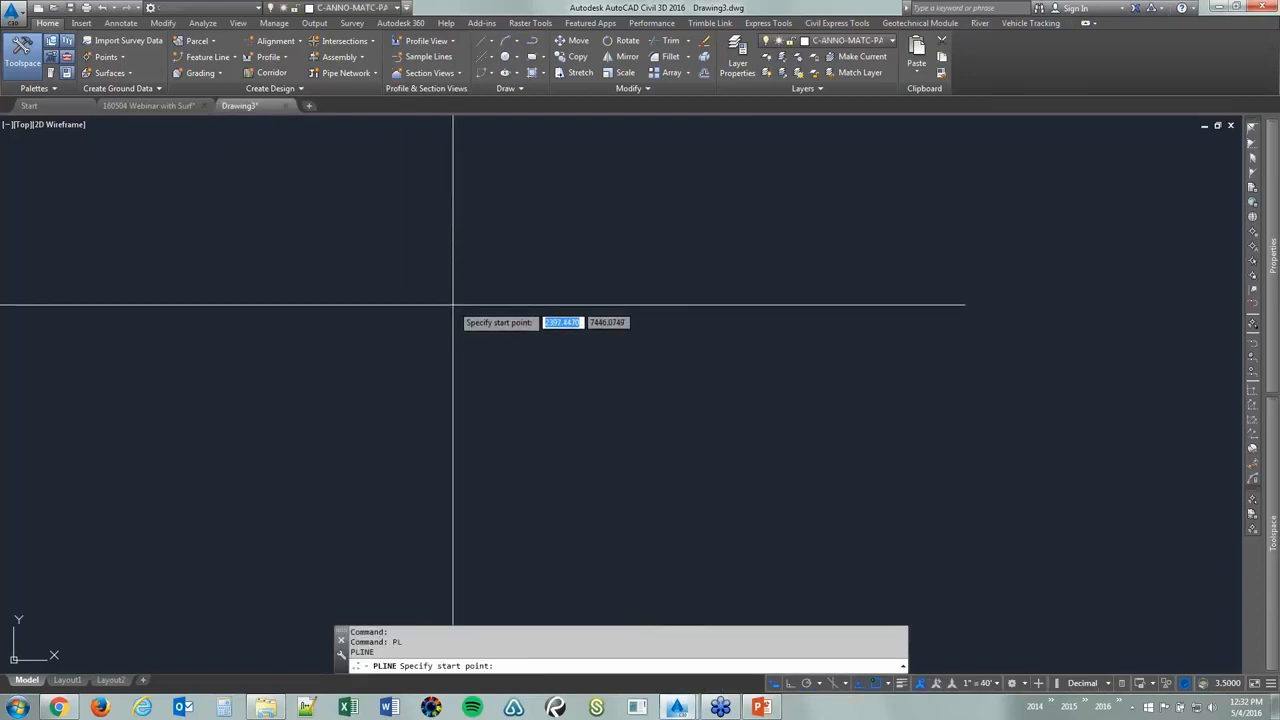
pyautogui.press('F8')
pyautogui.click(454, 406)
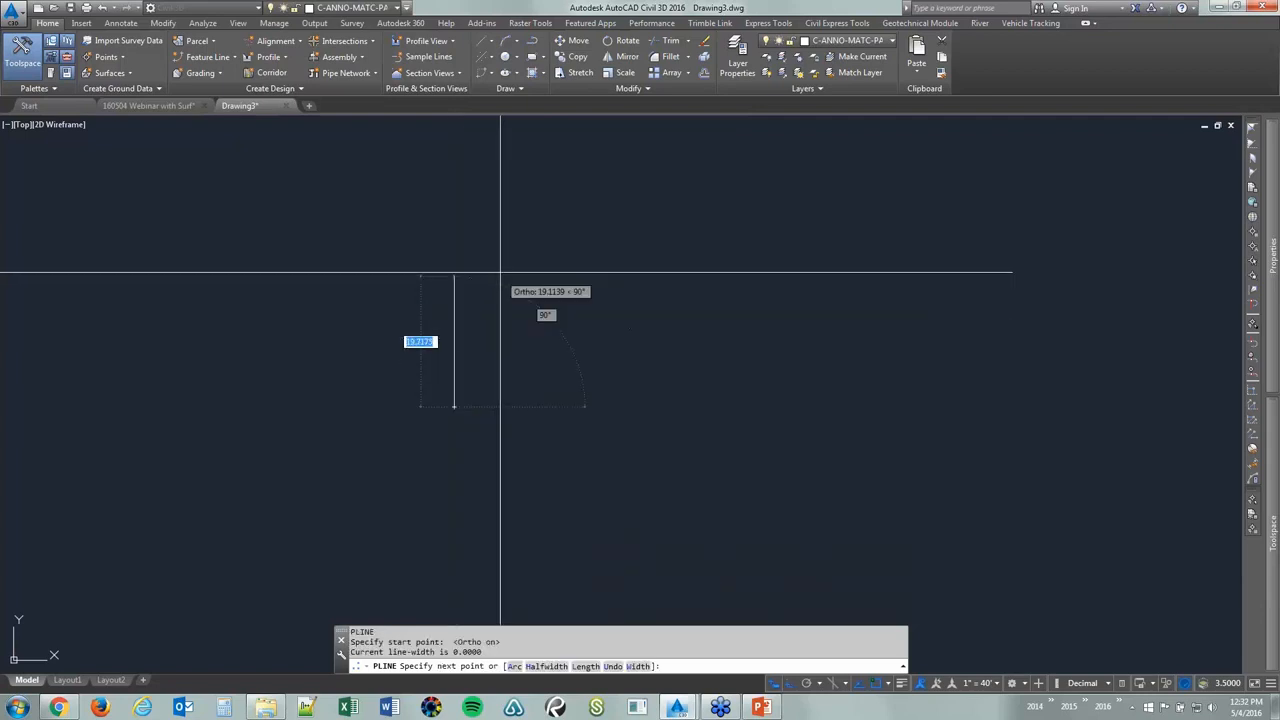
pyautogui.click(454, 253)
pyautogui.click(741, 258)
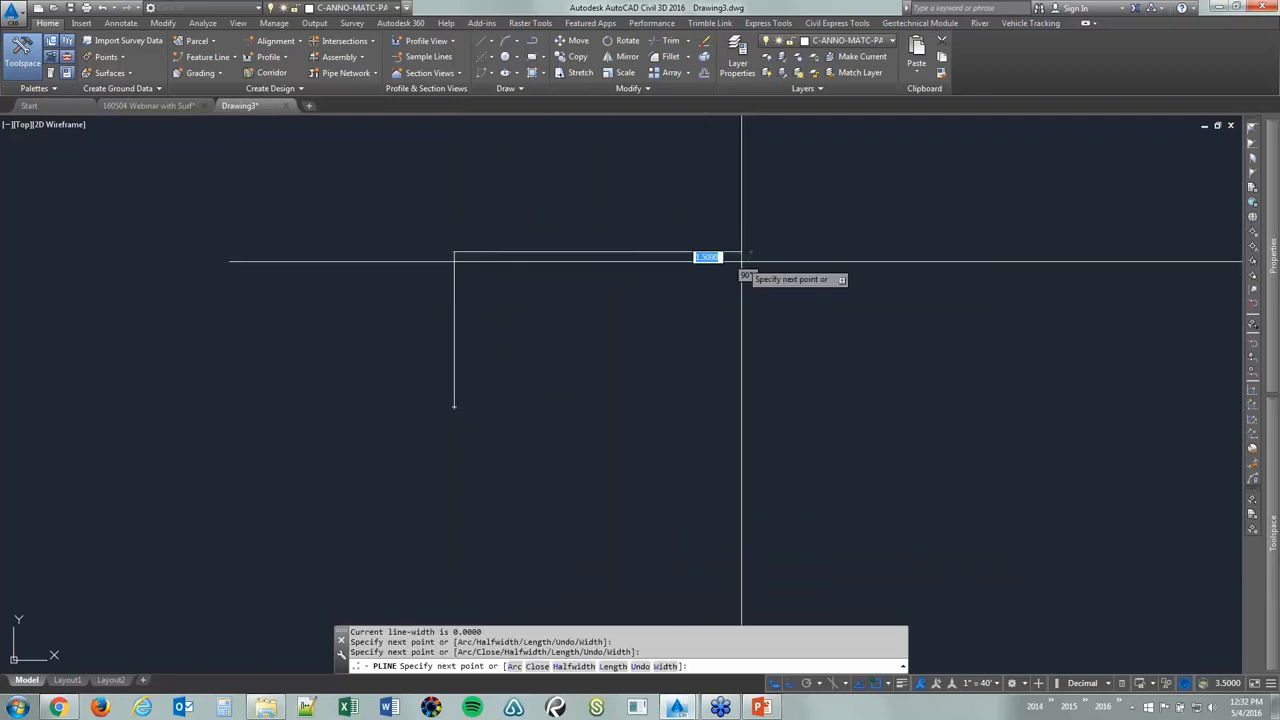
pyautogui.click(741, 326)
pyautogui.click(547, 326)
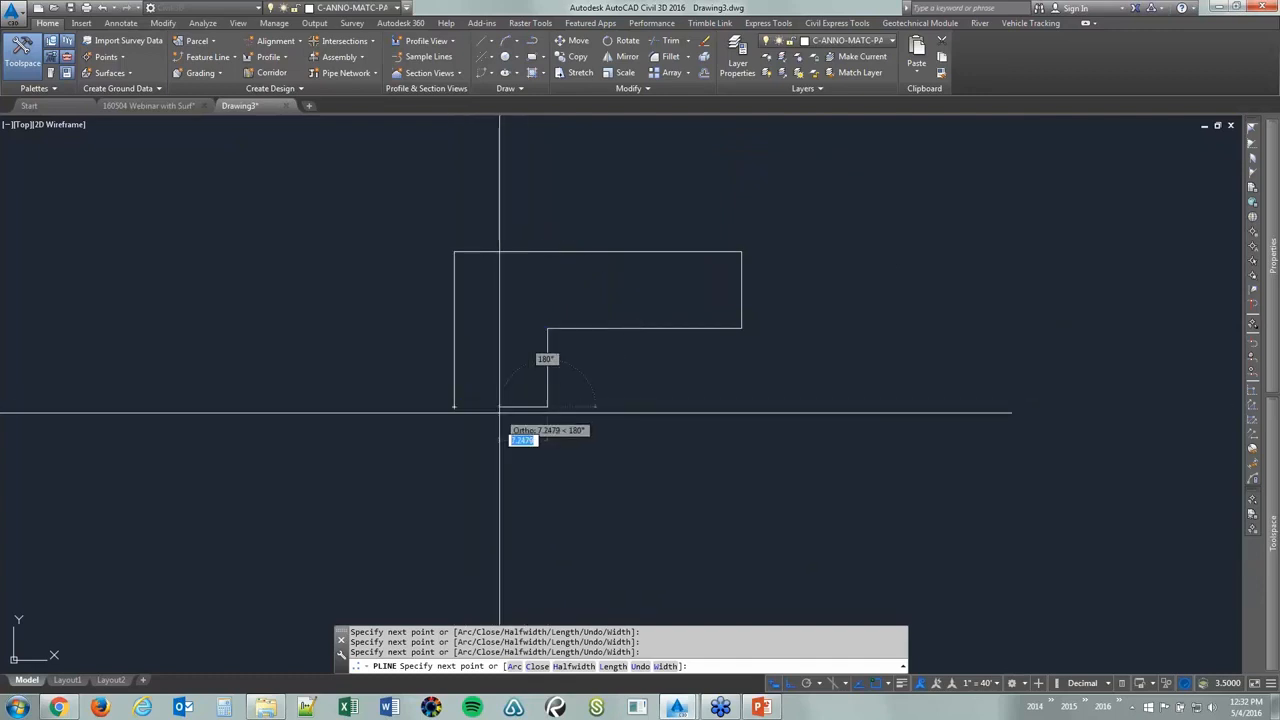
pyautogui.write('c')
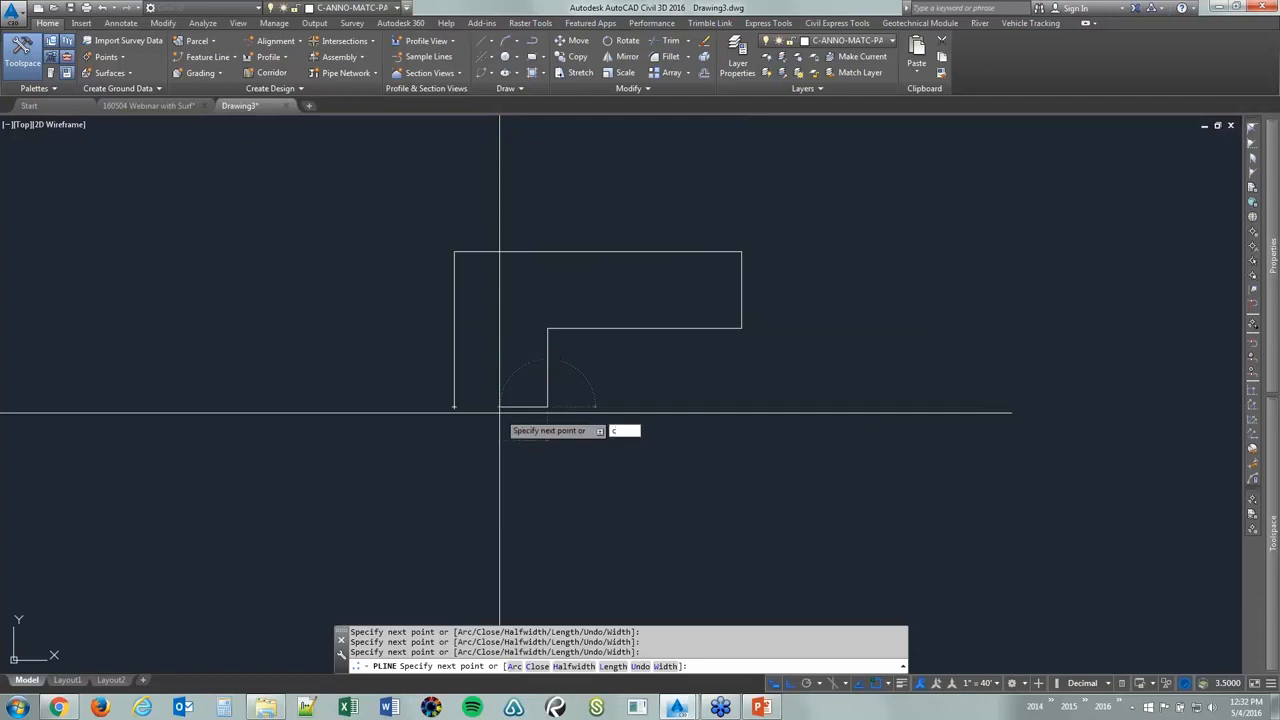
pyautogui.press('Return')
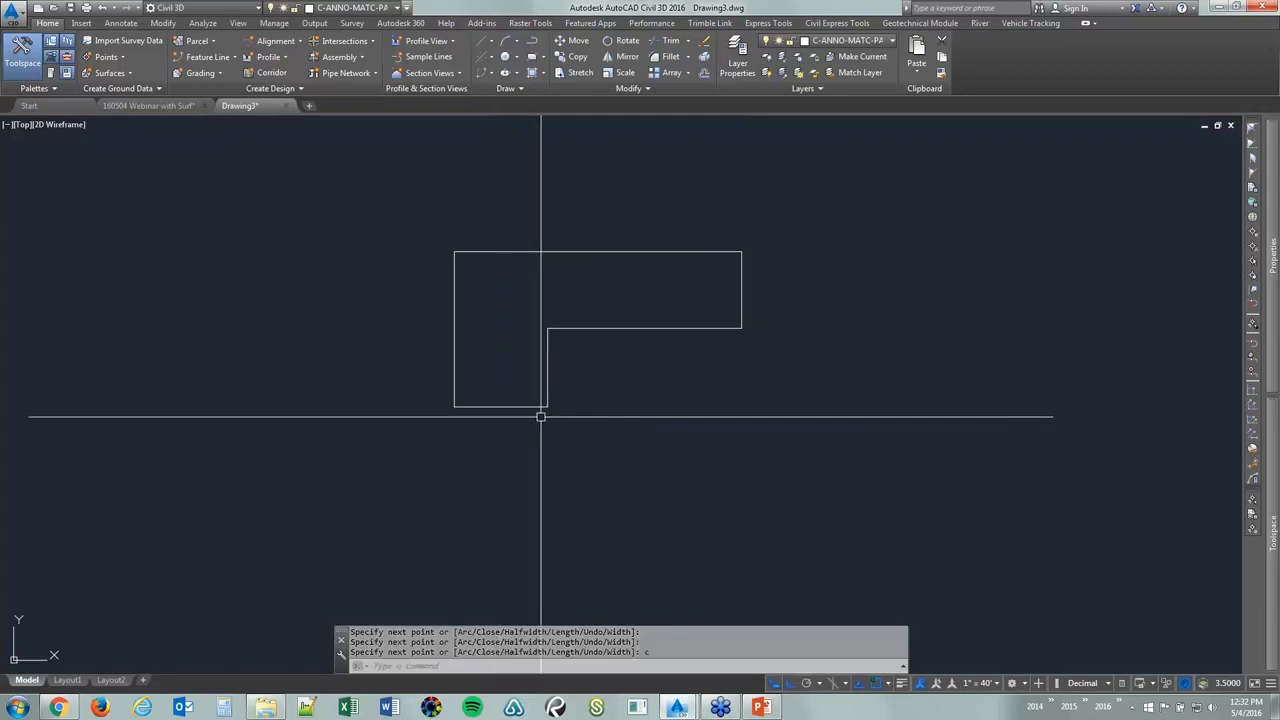
# Stretch the right end edge of the L-shaped polyline inward by its midpoint grip to shorten the upper leg
pyautogui.click(624, 330)
pyautogui.scroll(2, 718, 298)
pyautogui.click(757, 284)
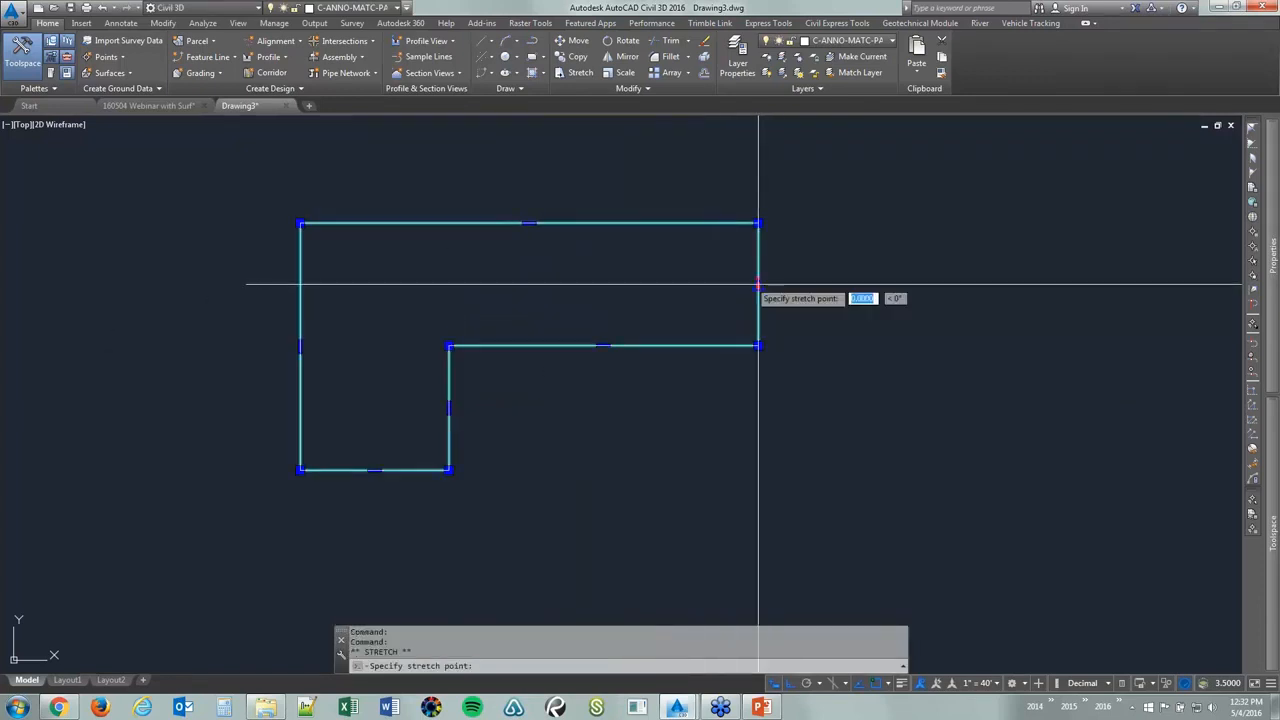
pyautogui.scroll(-2, 651, 286)
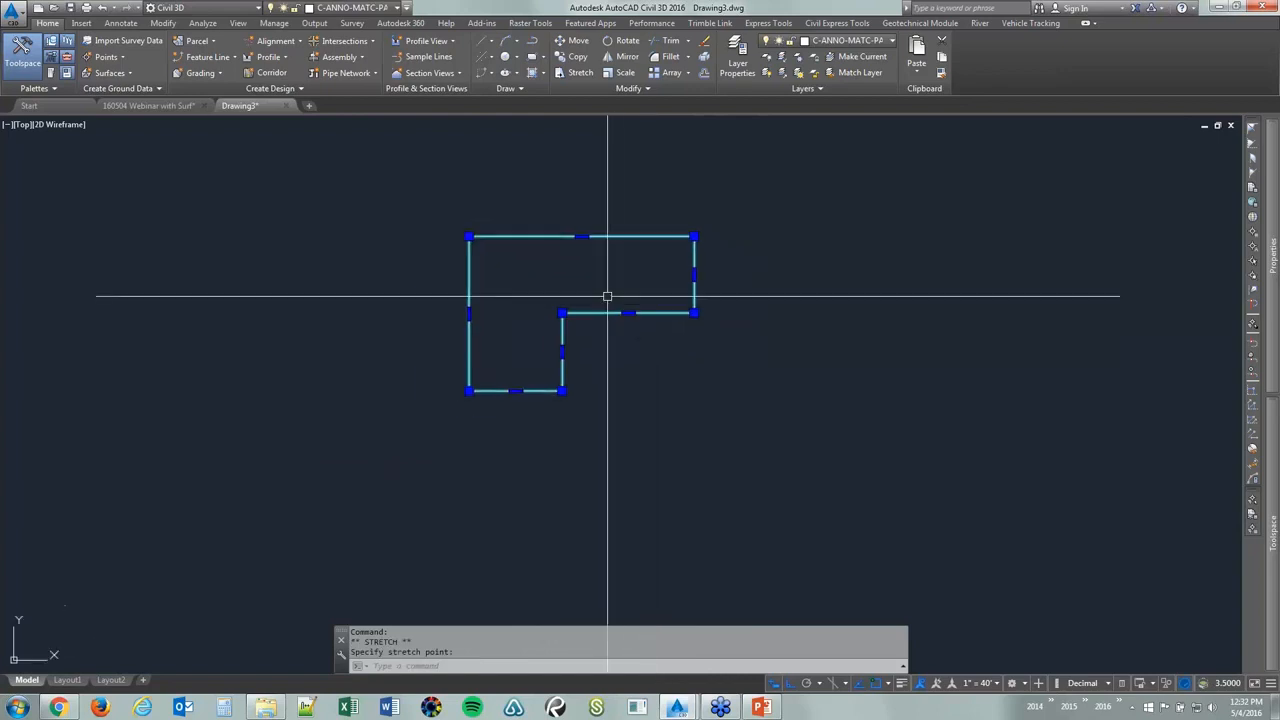
# Extrude the closed L-shaped polyline into a solid with a height of 10
pyautogui.press('Escape')
pyautogui.keyDown('shift'); pyautogui.moveTo(600, 370); pyautogui.dragTo(584, 294, button='middle'); pyautogui.keyUp('shift')
pyautogui.scroll(2, 592, 306)
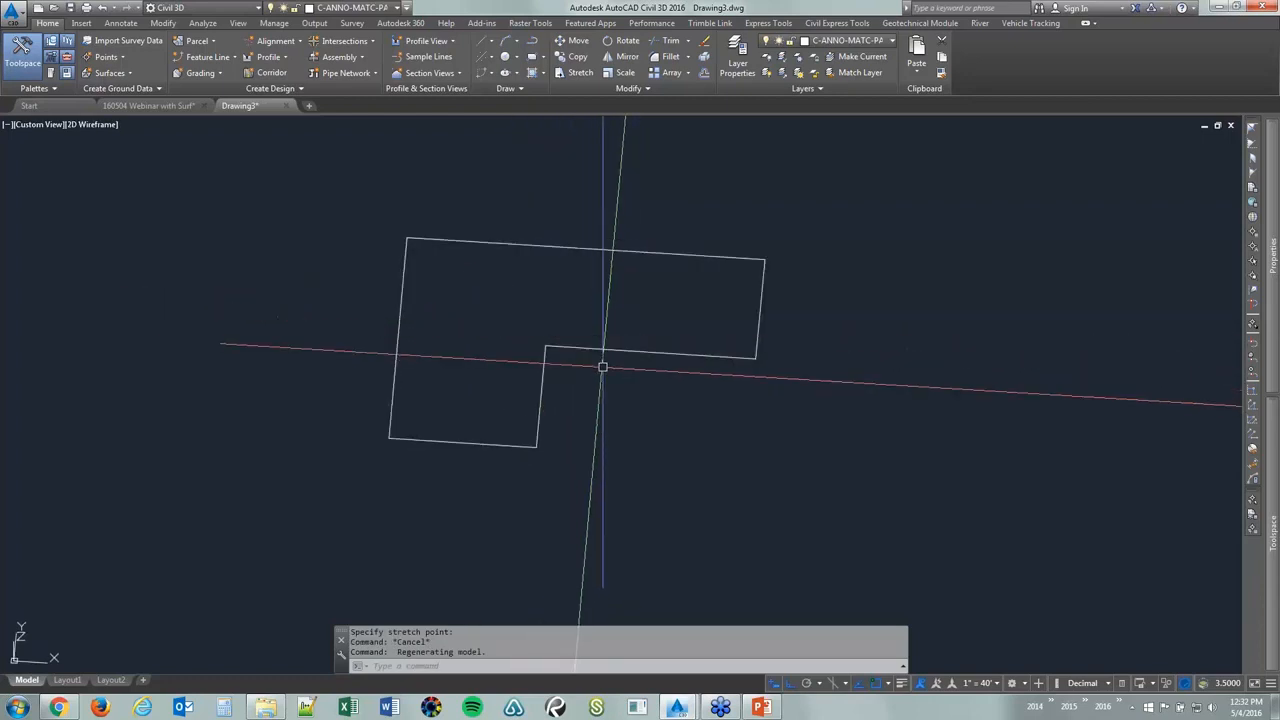
pyautogui.write('xtr')
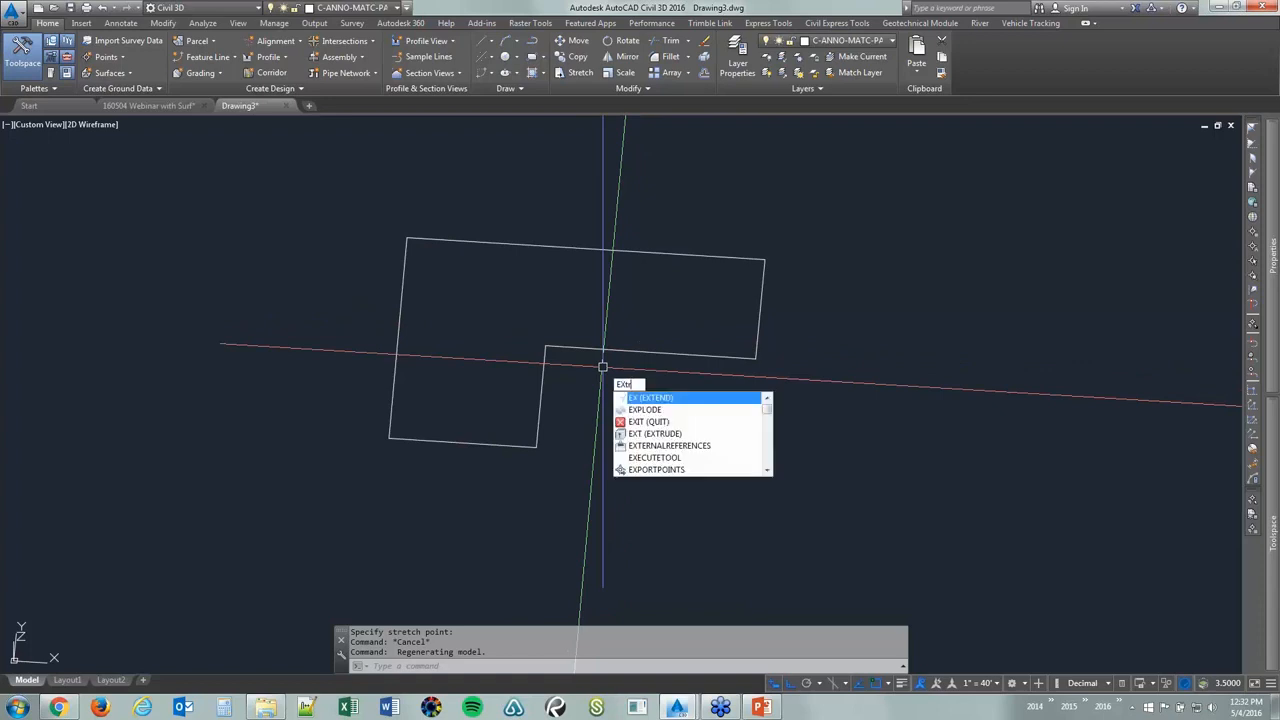
pyautogui.press('Return')
pyautogui.click(604, 348)
pyautogui.press('Return')
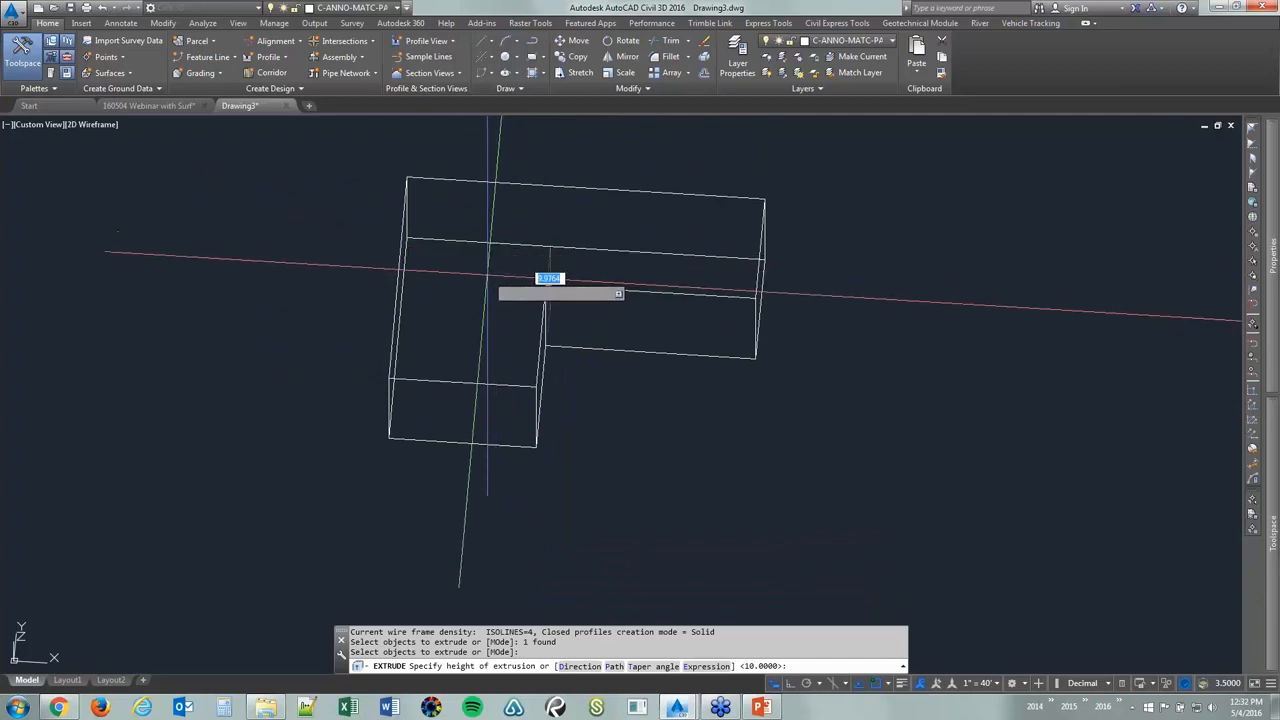
pyautogui.write('10')
pyautogui.press('Return')
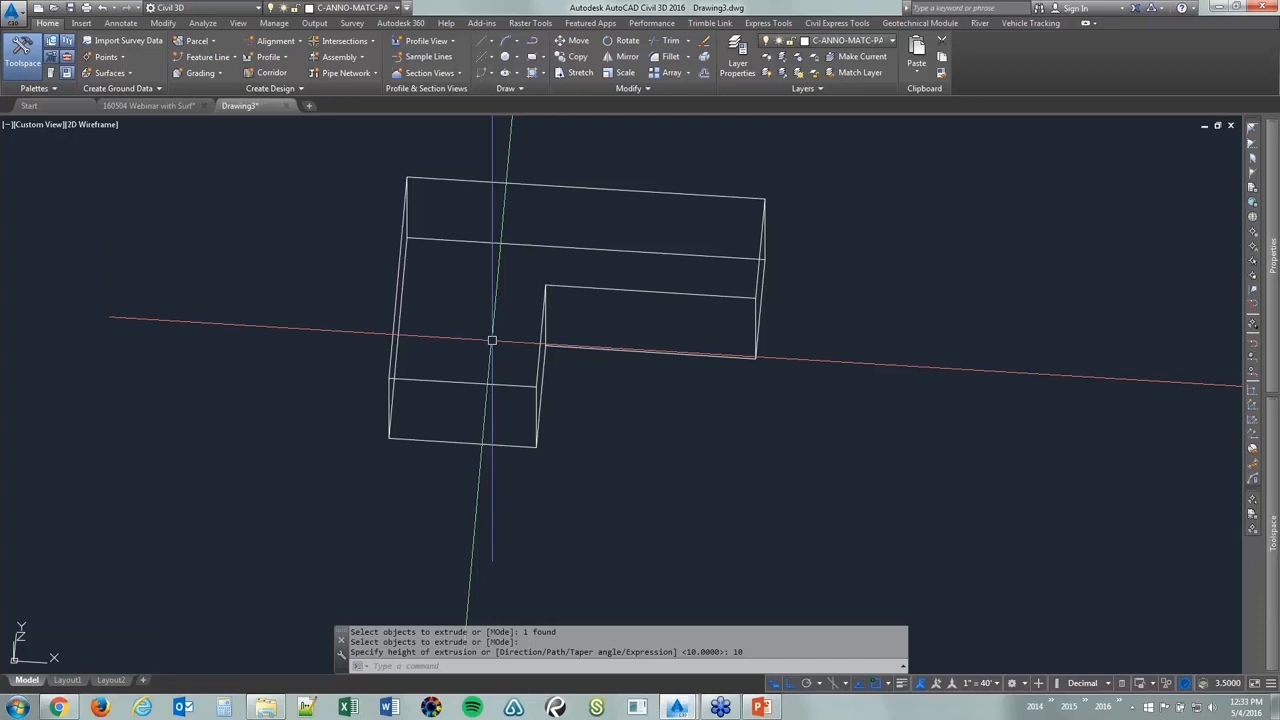
# Define the L-shaped solid as block Underground Object, with its base point at the top face's lower-left corner, converting it to a block
pyautogui.press('Return')
pyautogui.write('B')
pyautogui.press('Return')
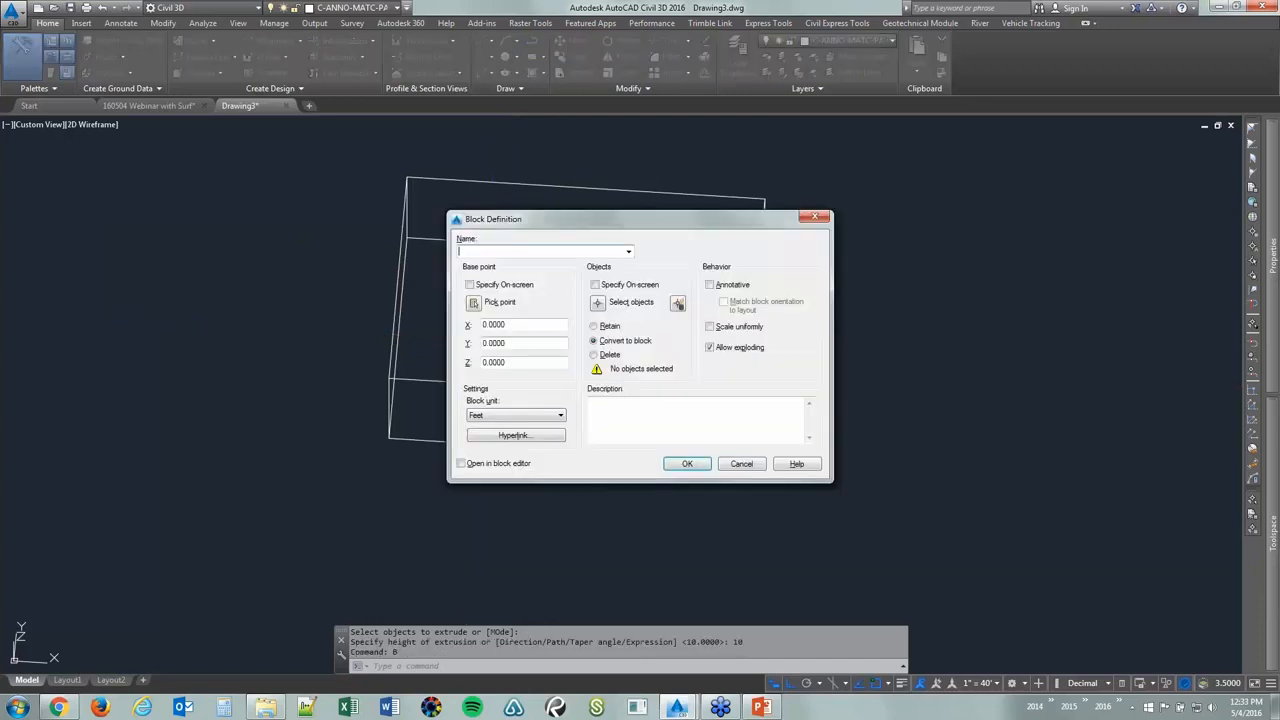
pyautogui.click(474, 303)
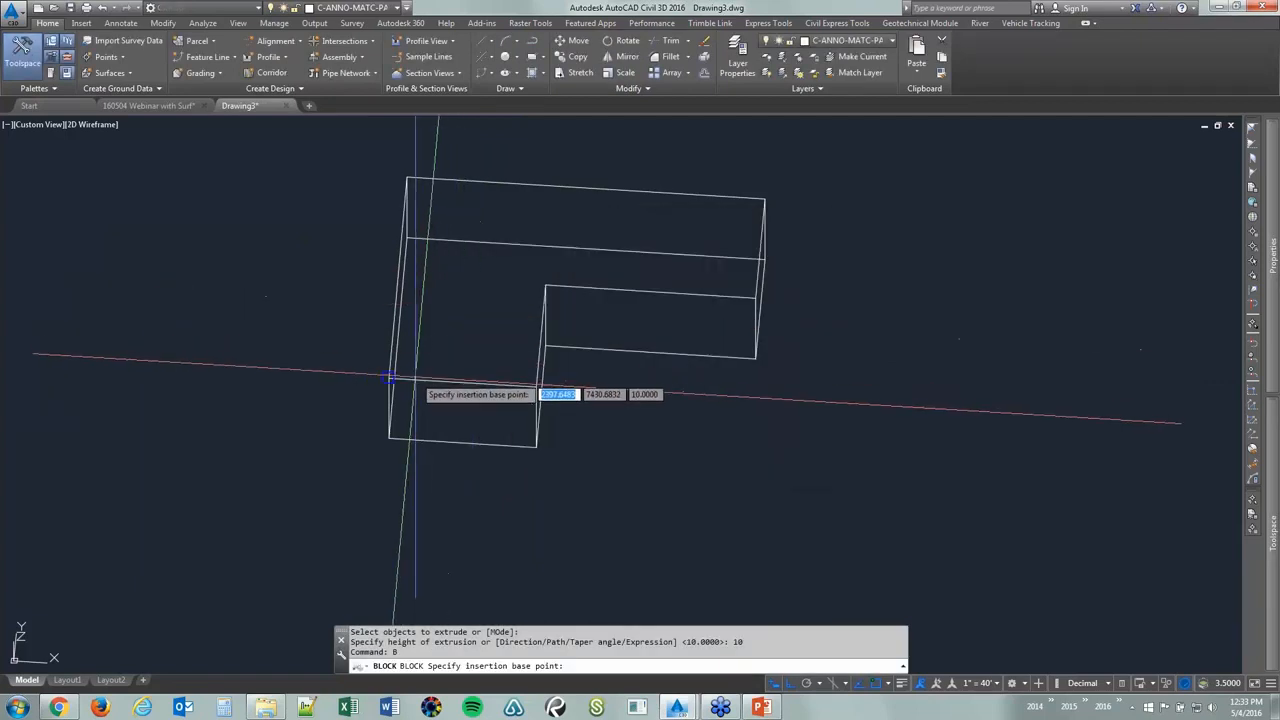
pyautogui.click(390, 378)
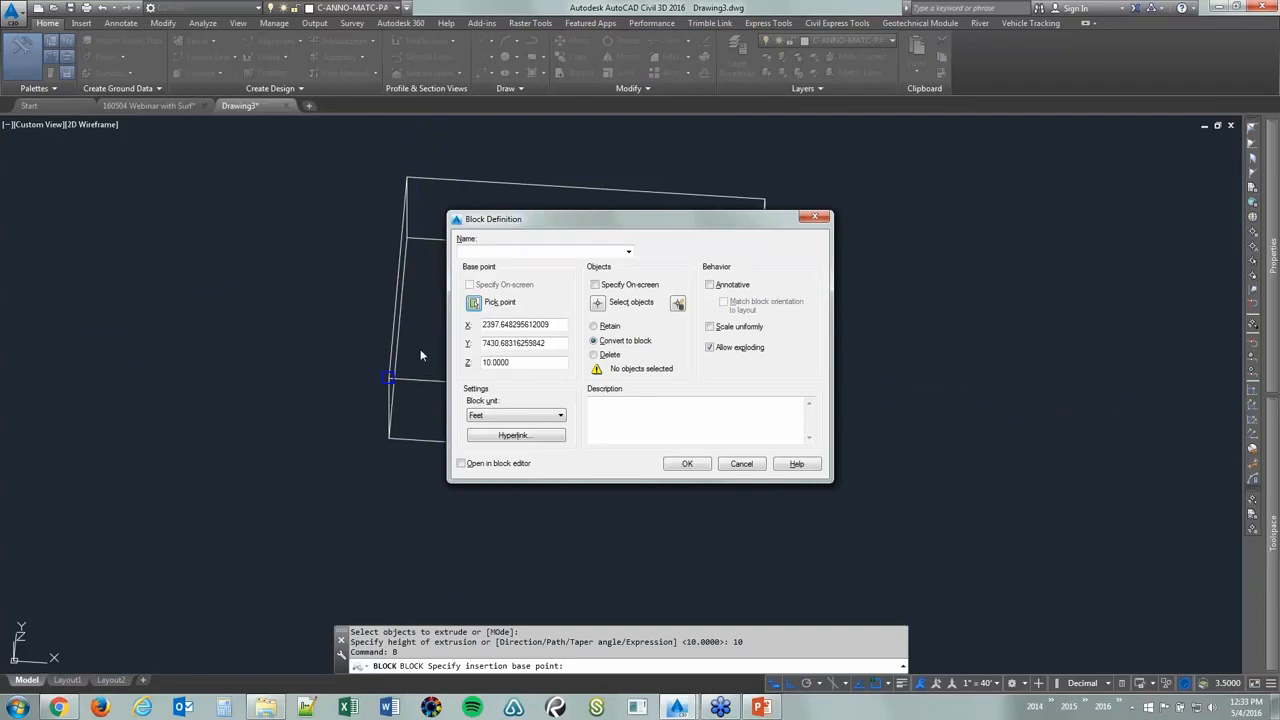
pyautogui.click(598, 303)
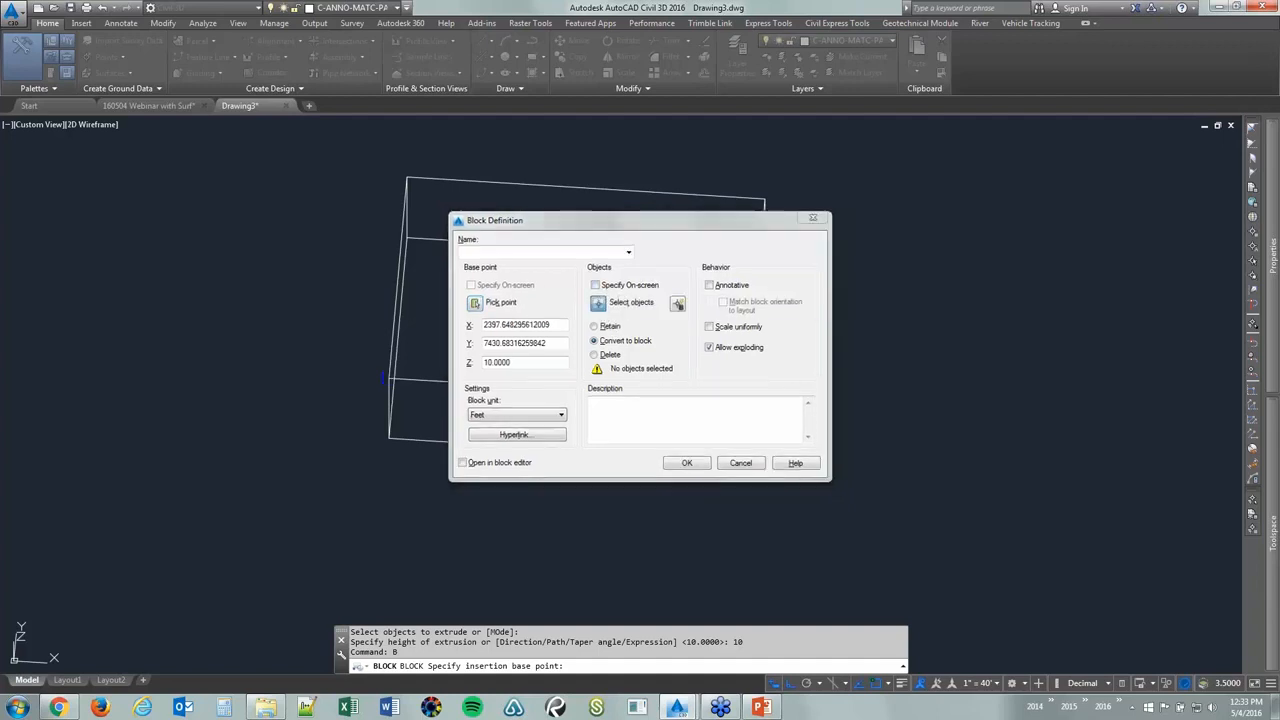
pyautogui.click(538, 313)
pyautogui.press('Return')
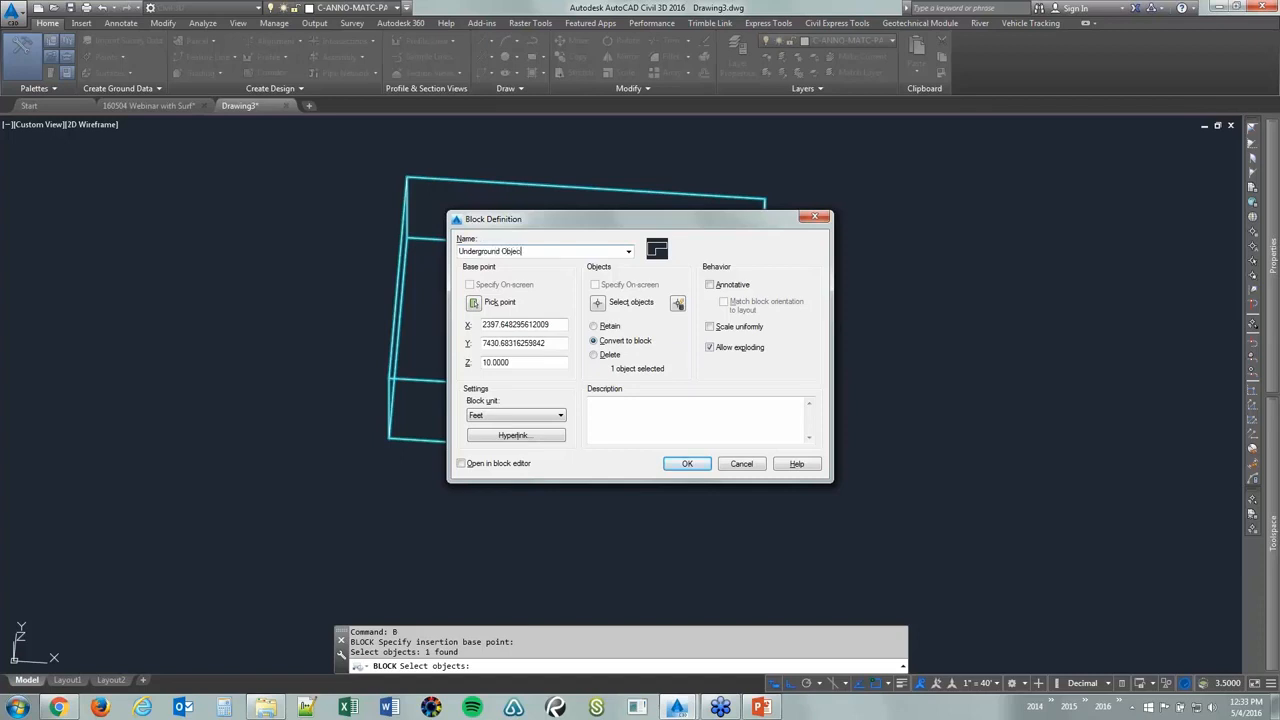
pyautogui.click(684, 466)
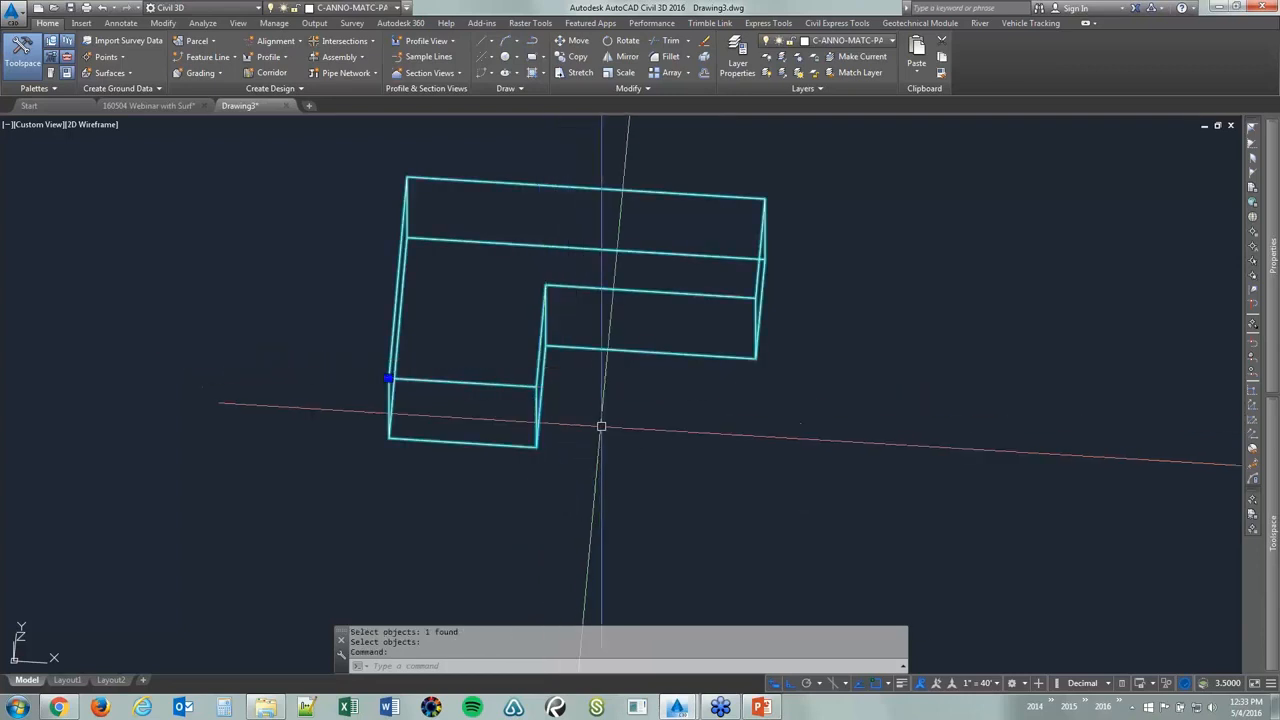
# Copy the L-shaped block to the clipboard and close Drawing3
pyautogui.hotkey('ctrl', 'c')
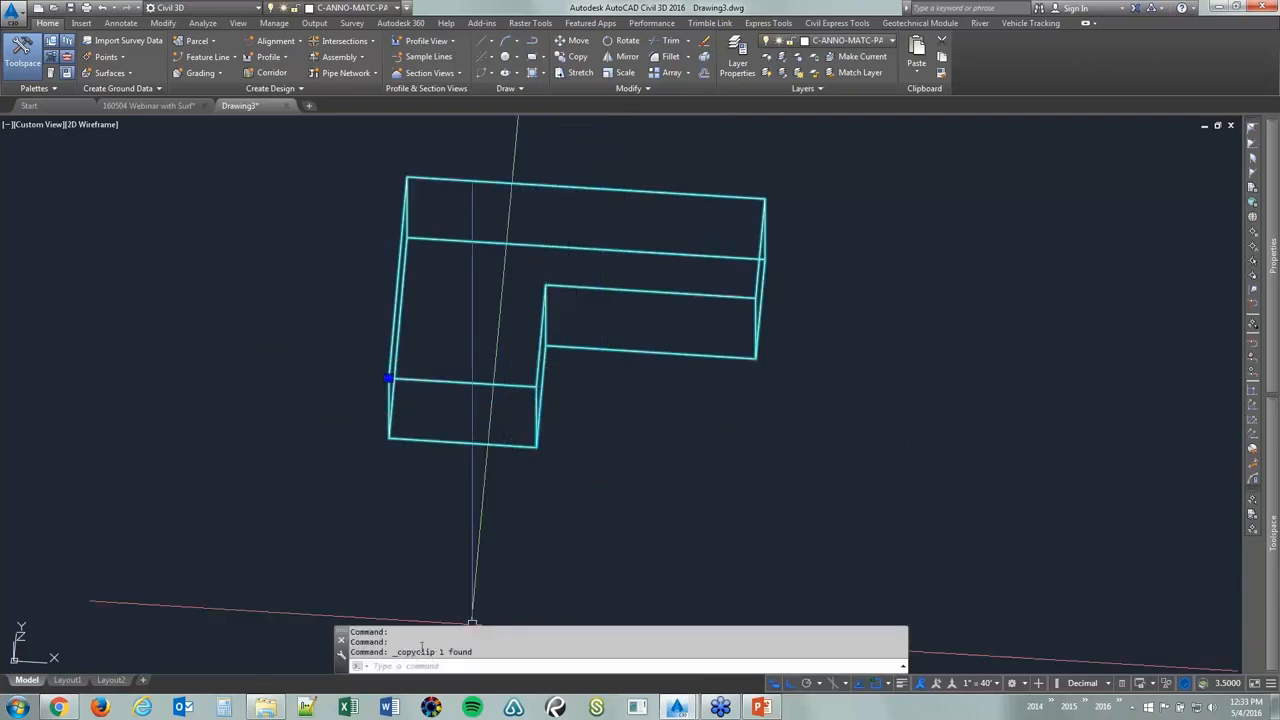
pyautogui.press('Escape')
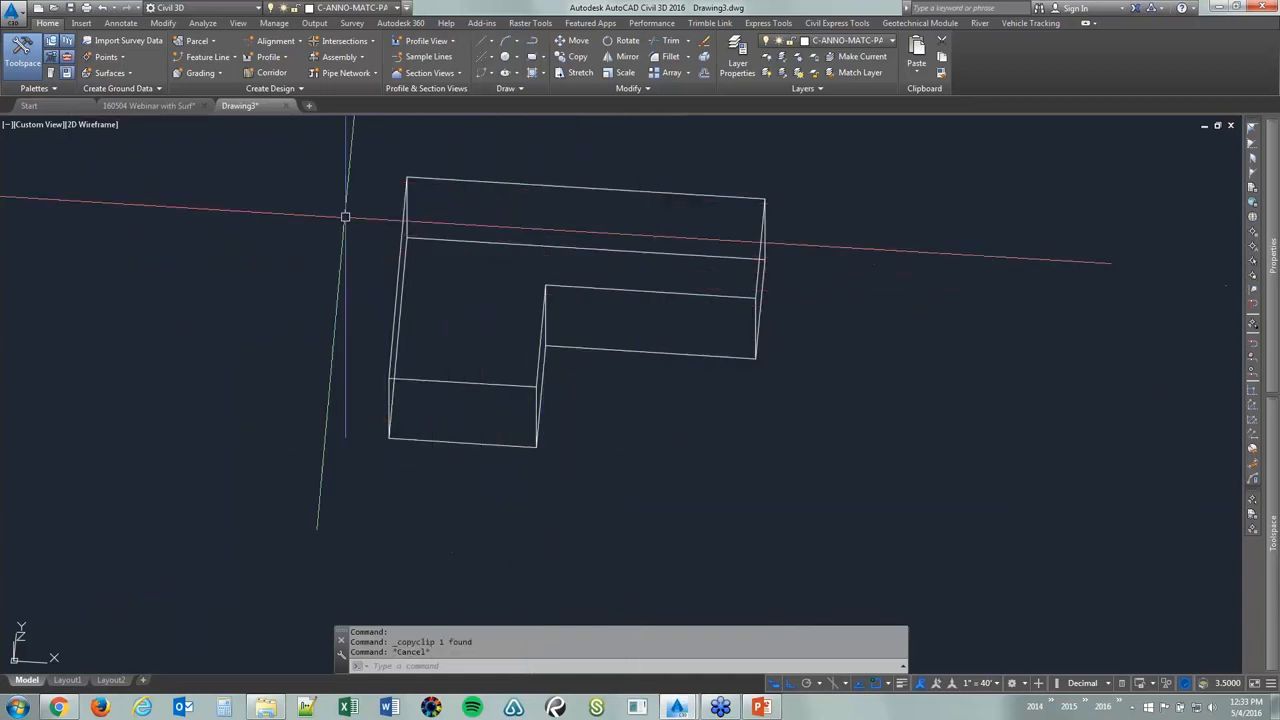
pyautogui.click(286, 106)
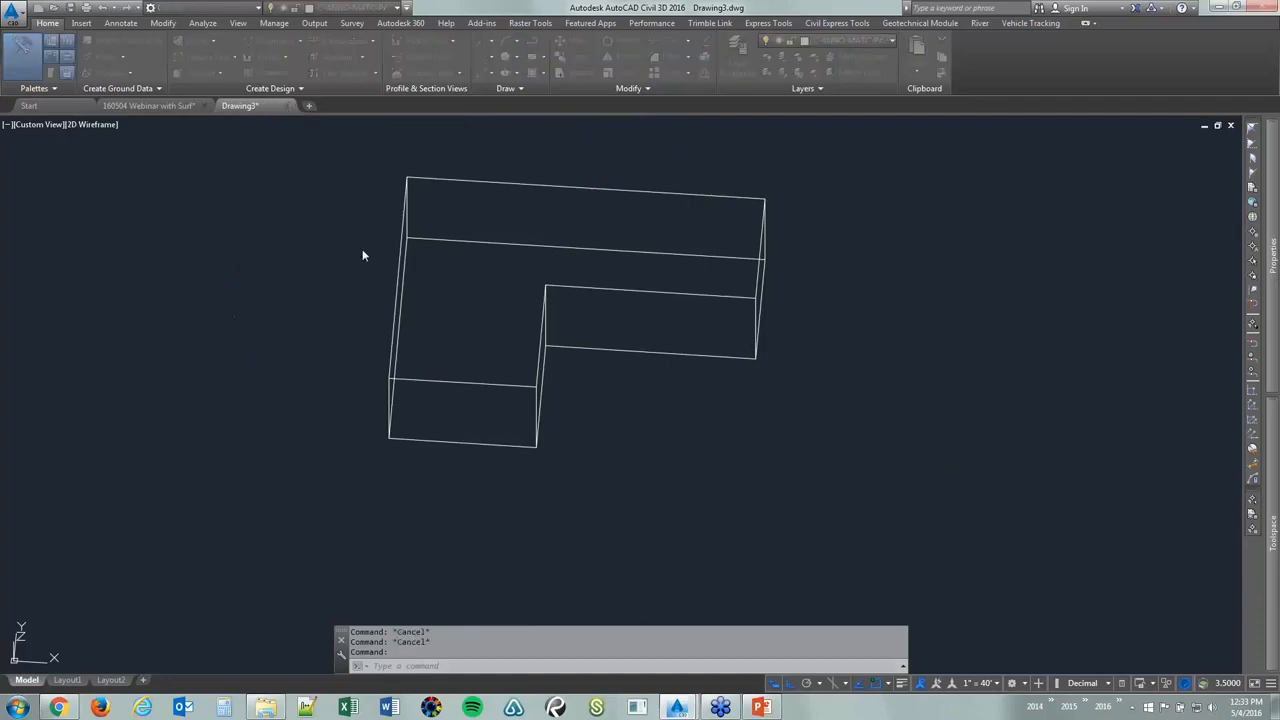
pyautogui.click(649, 381)
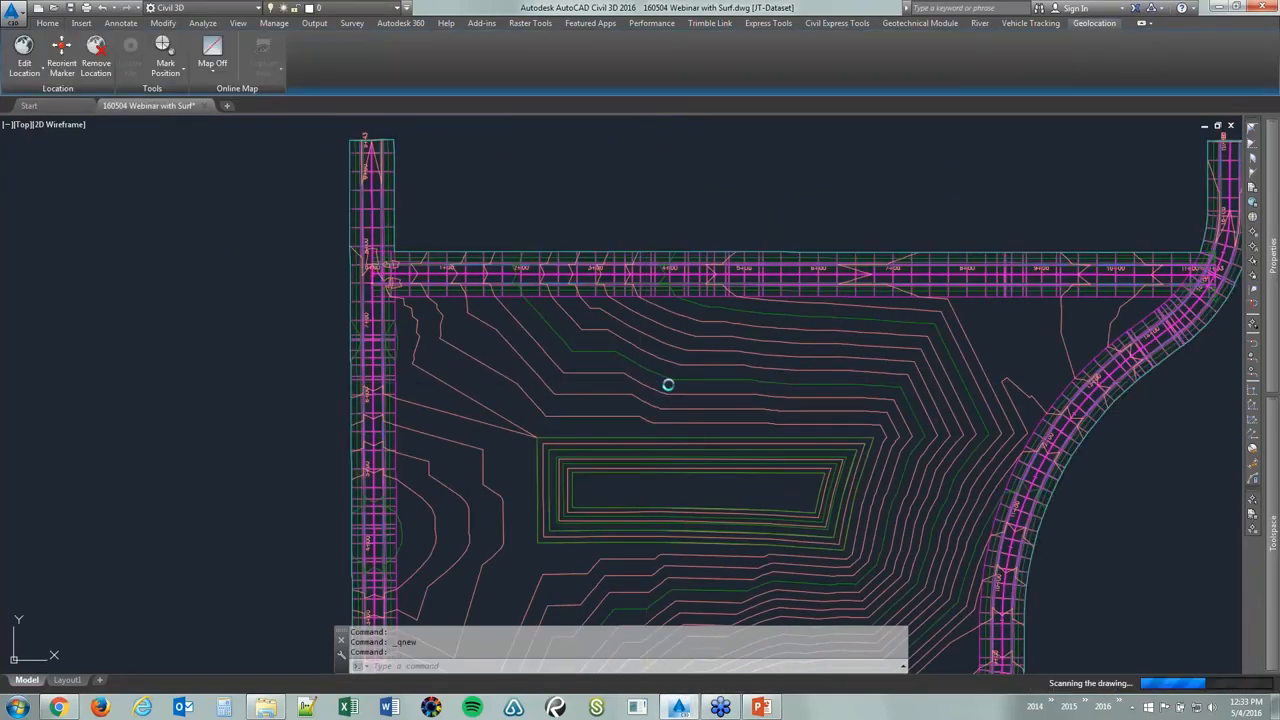
# Paste the copied block onto the upper horizontal road, between stations 5+00 and 6+00
pyautogui.hotkey('ctrl', 'v')
pyautogui.scroll(5, 768, 294)
pyautogui.scroll(4, 768, 381)
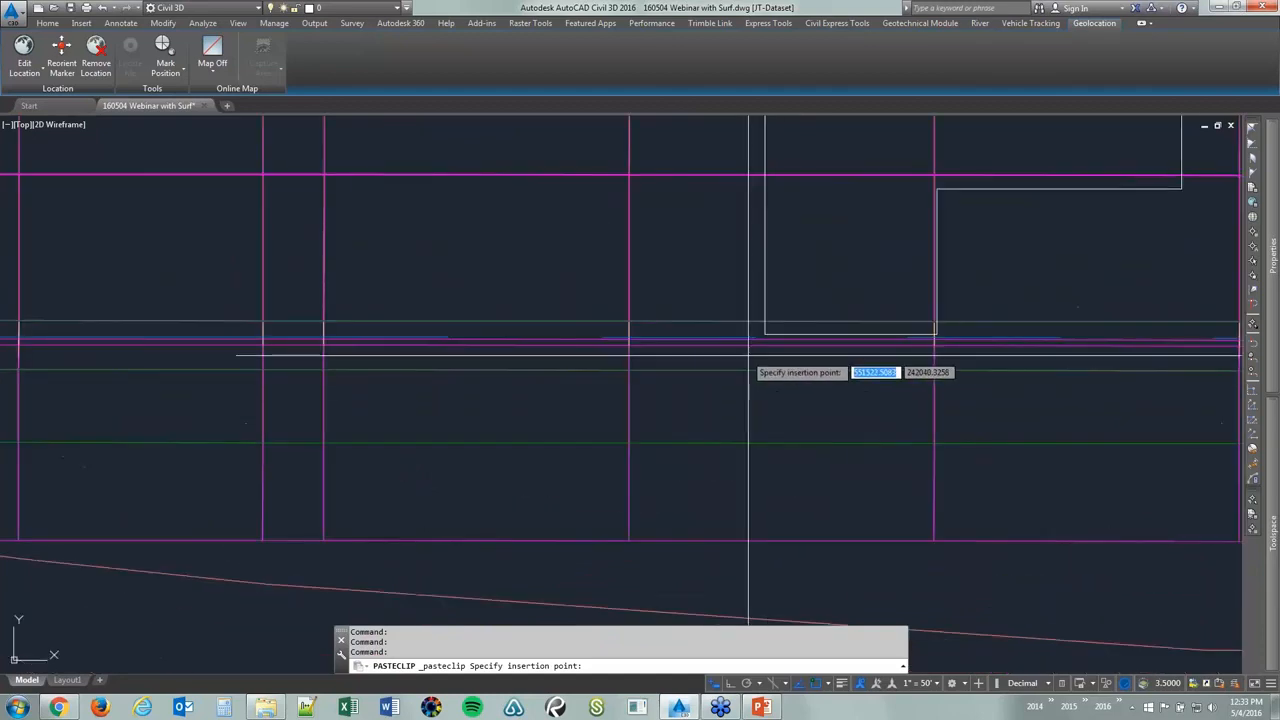
pyautogui.click(712, 287)
pyautogui.scroll(-2, 717, 303)
pyautogui.moveTo(717, 303); pyautogui.dragTo(629, 341, button='middle')
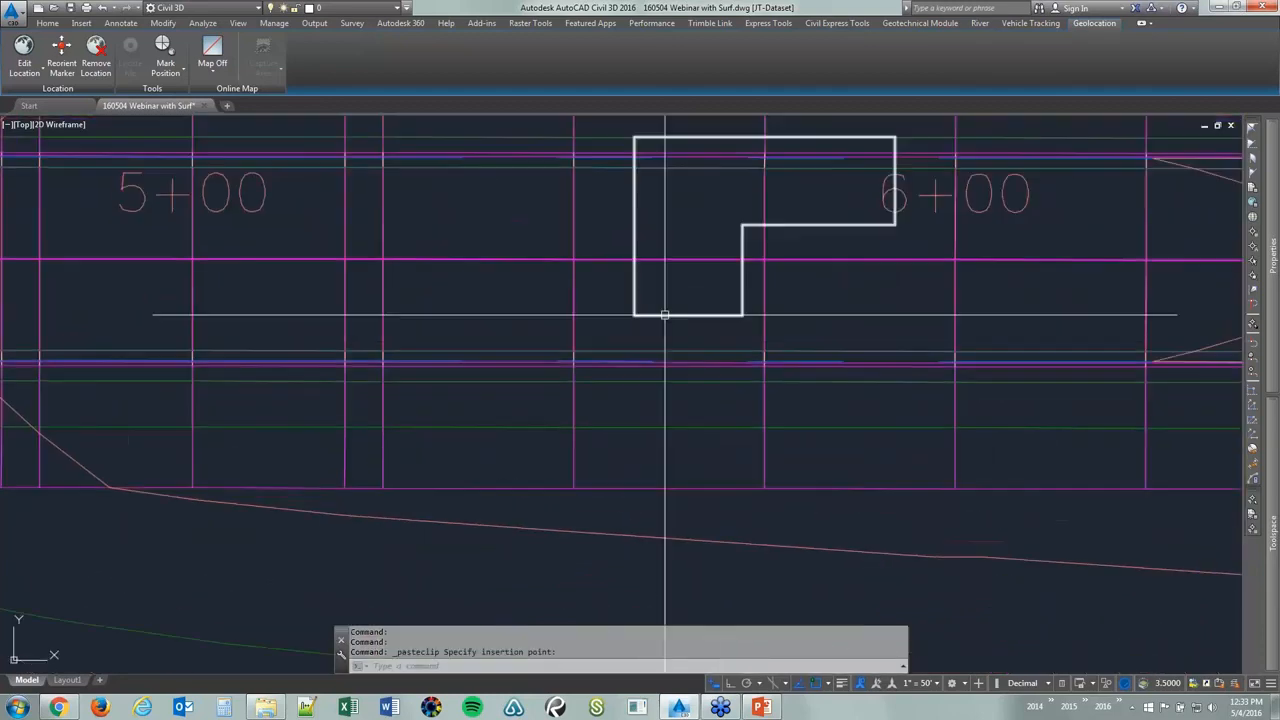
pyautogui.click(700, 311)
pyautogui.press('Escape')
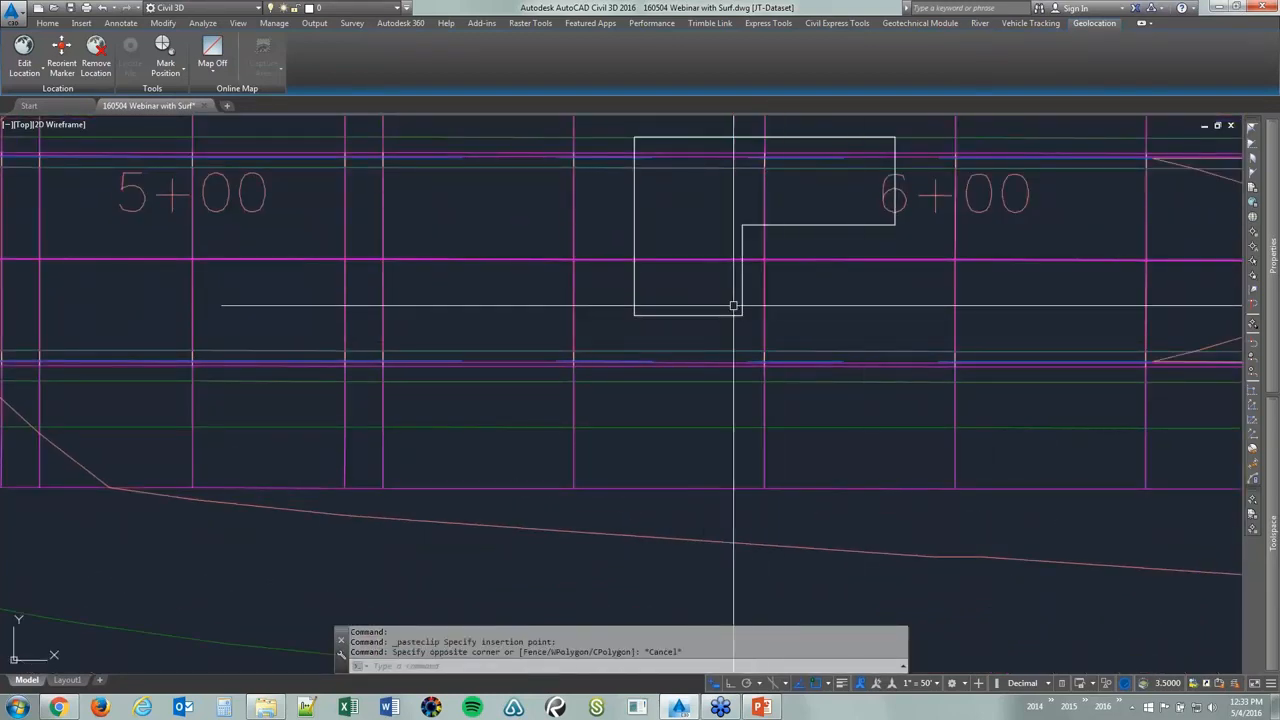
# Move the pasted L-shaped block slightly down across the road so it straddles the centerline just before station 6+00
pyautogui.scroll(-6, 737, 297)
pyautogui.scroll(4, 711, 289)
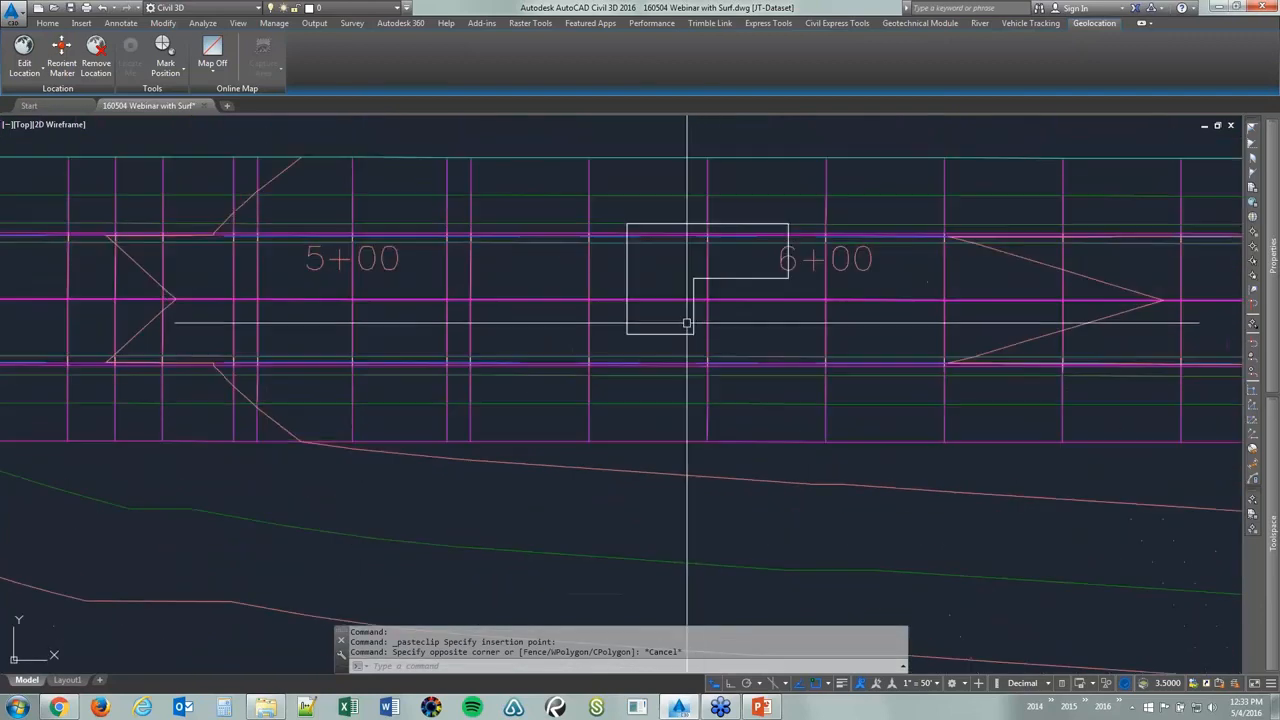
pyautogui.click(693, 320)
pyautogui.scroll(2, 711, 345)
pyautogui.write('m')
pyautogui.press('Return')
pyautogui.scroll(-3, 711, 345)
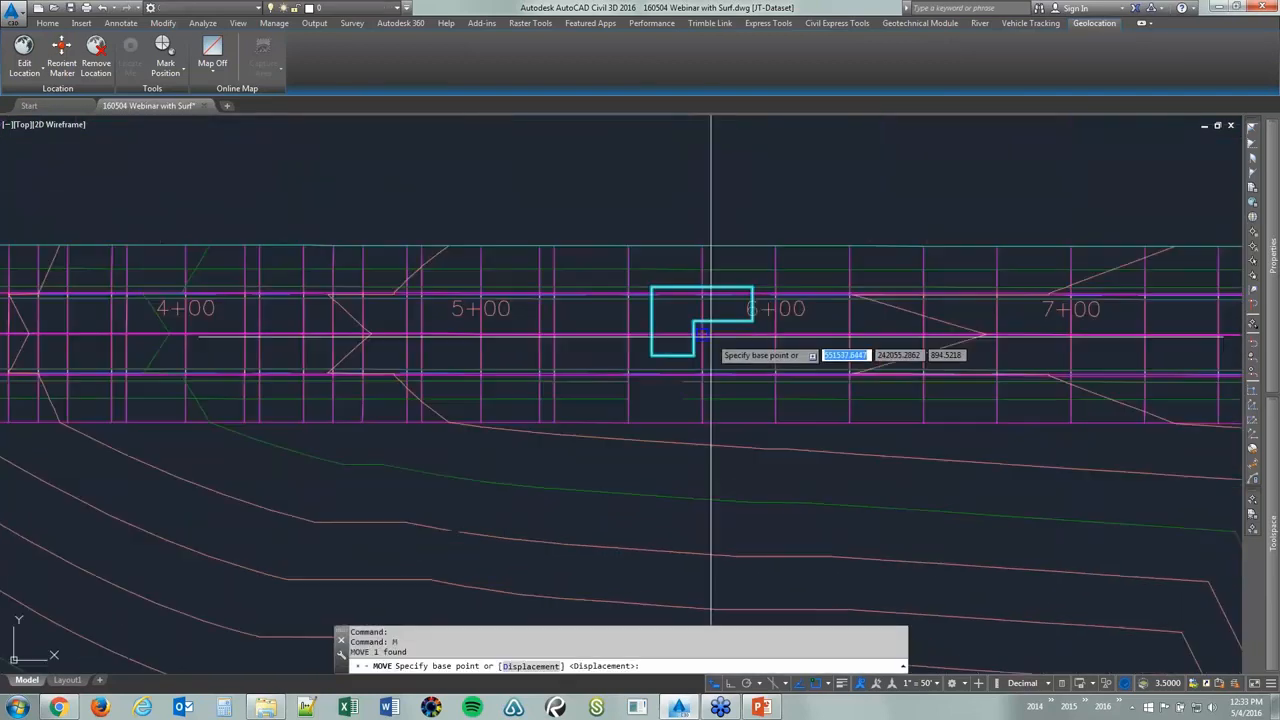
pyautogui.click(700, 157)
pyautogui.click(700, 175)
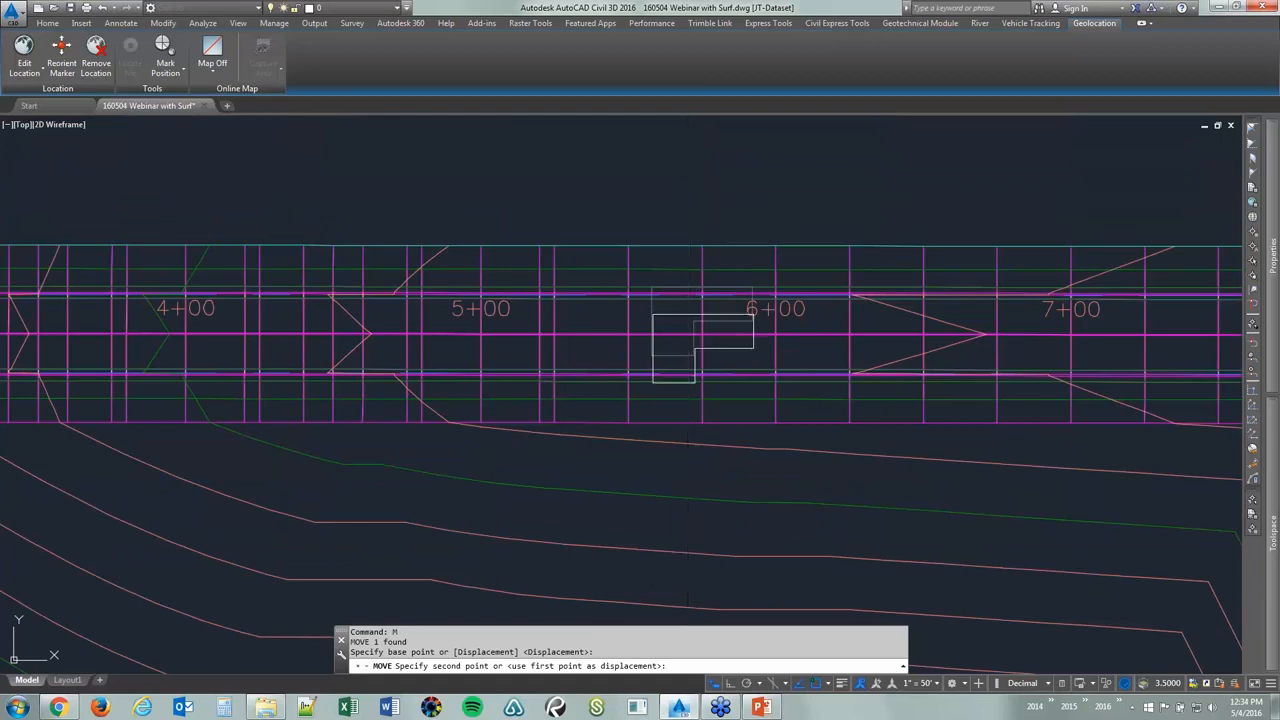
pyautogui.scroll(4, 724, 315)
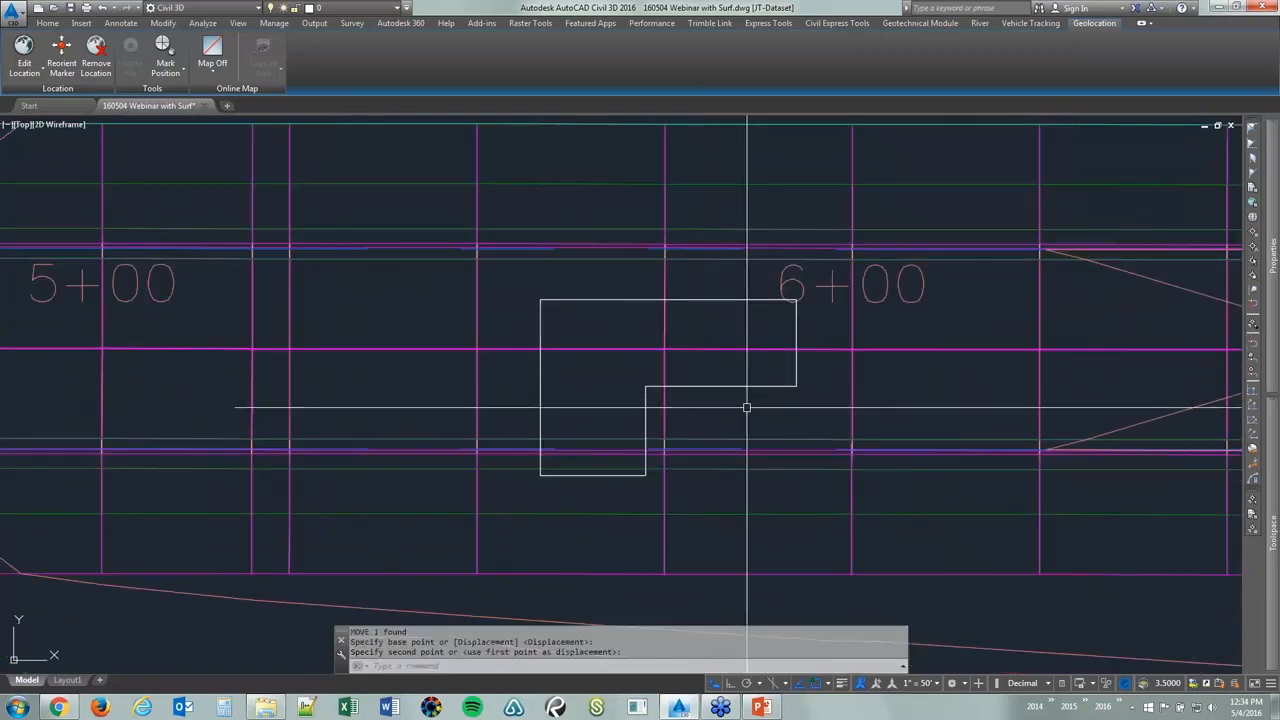
pyautogui.scroll(-3, 697, 379)
pyautogui.moveTo(697, 379); pyautogui.dragTo(670, 374, button='middle')
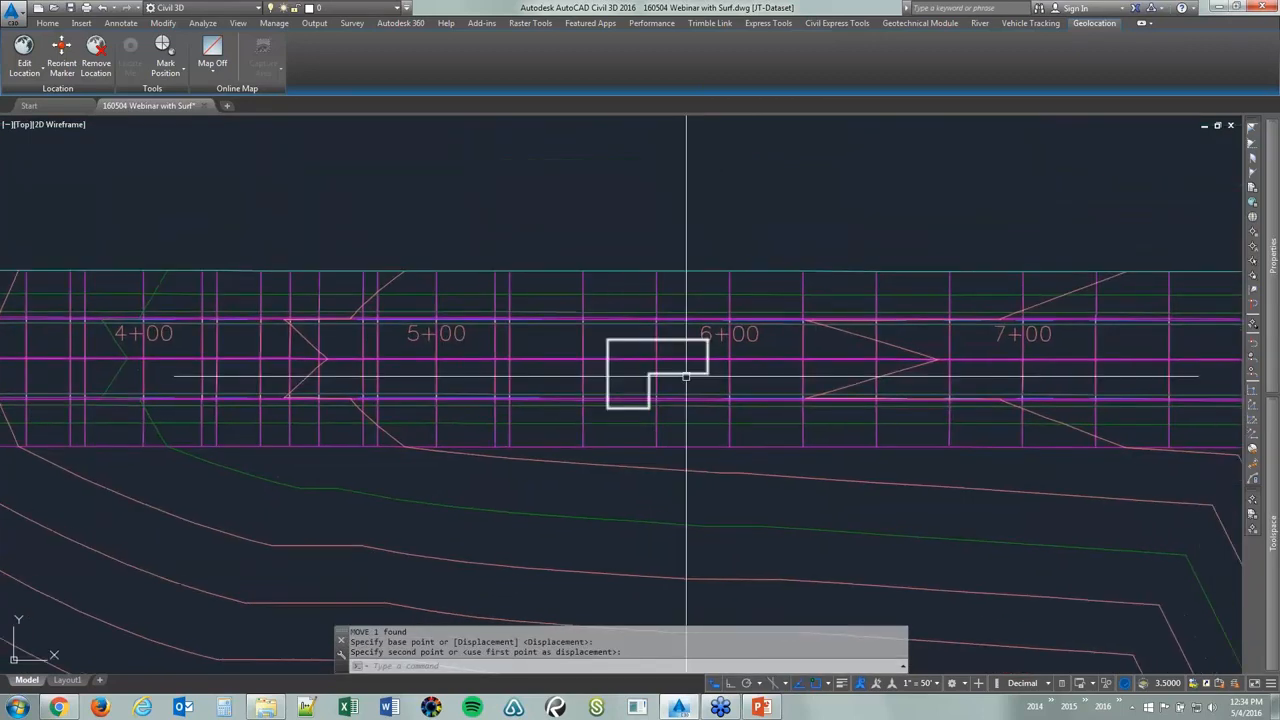
pyautogui.click(689, 374)
pyautogui.press('Escape')
pyautogui.scroll(2, 775, 360)
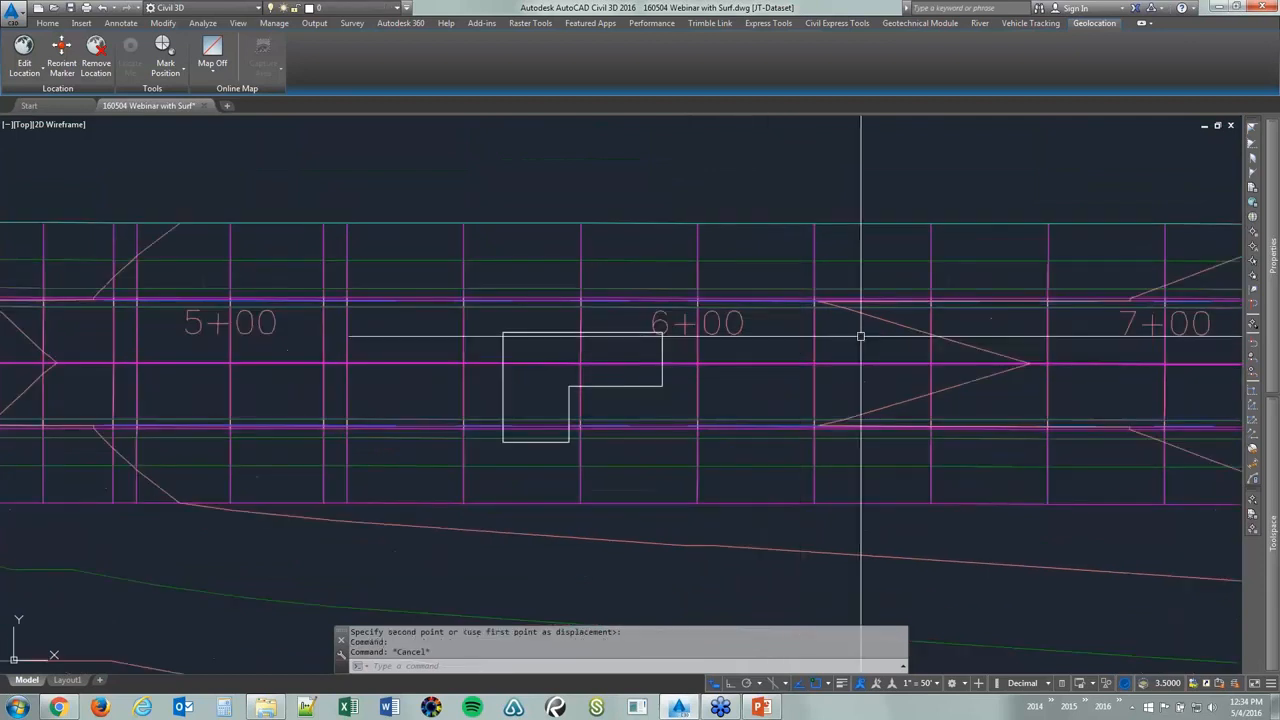
# Move the Underground Object block to the elevation of the FG surface with Move Blocks to Surface
pyautogui.click(849, 331)
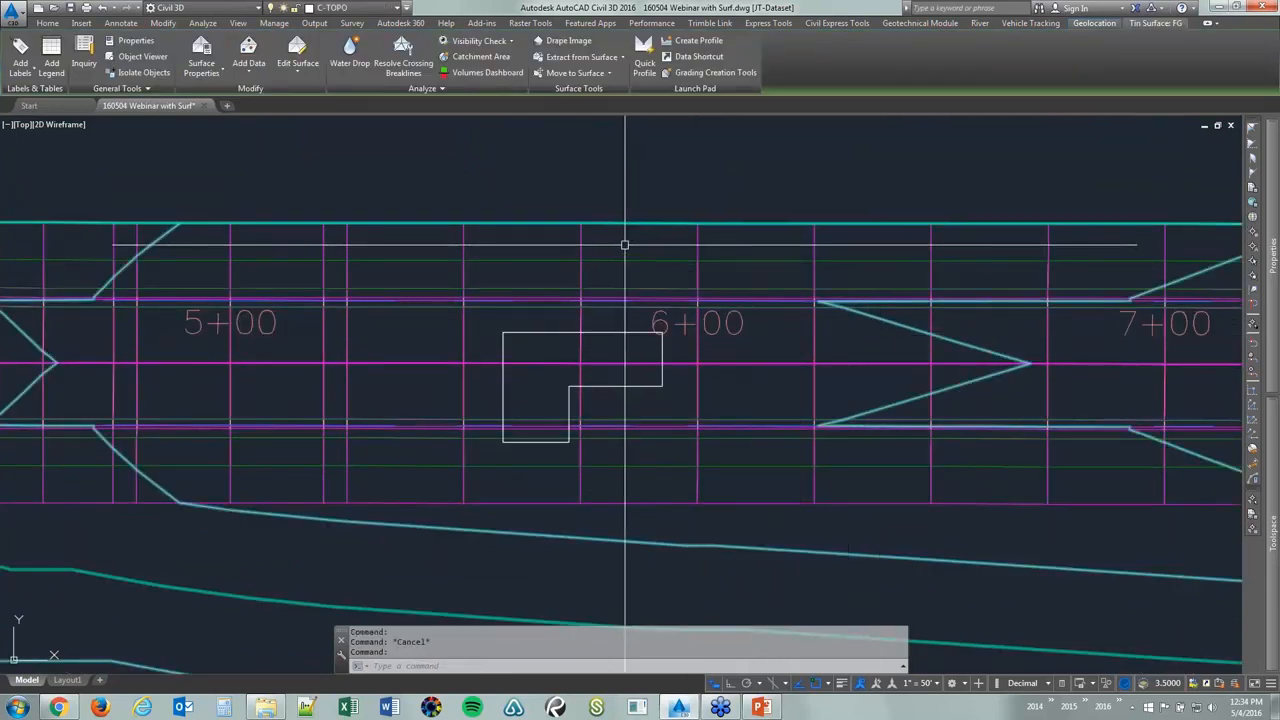
pyautogui.click(598, 78)
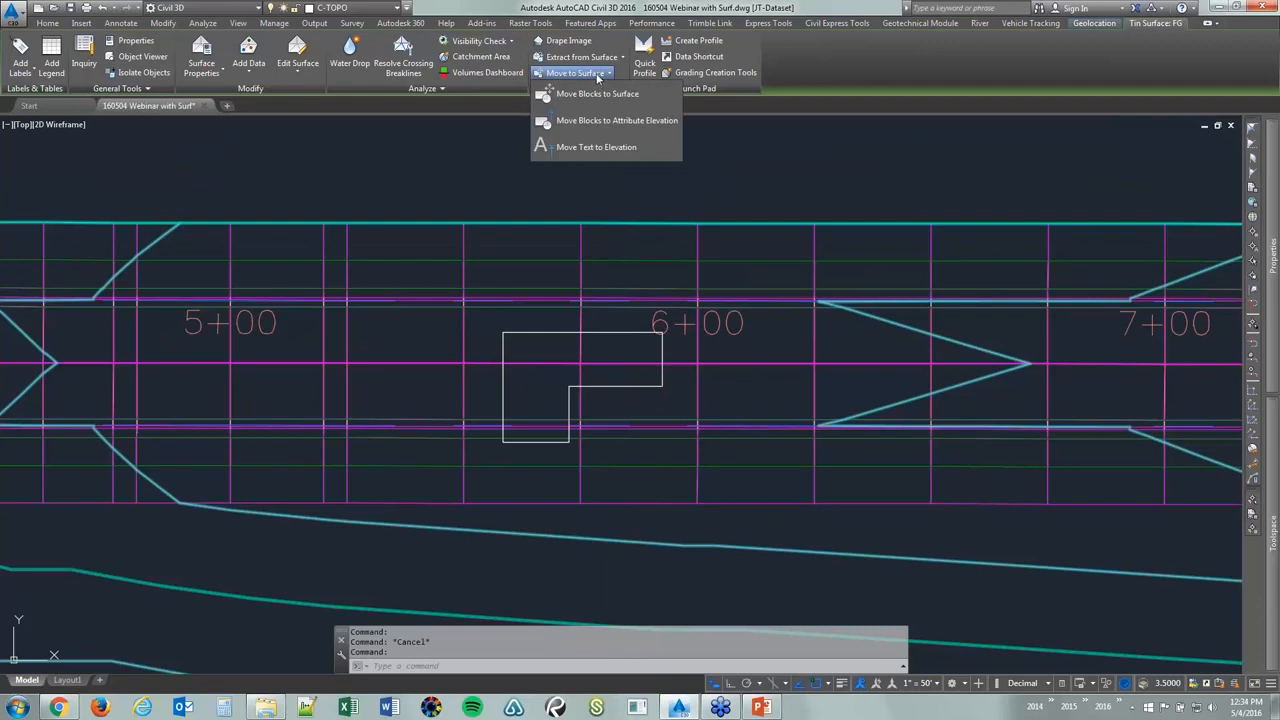
pyautogui.click(664, 99)
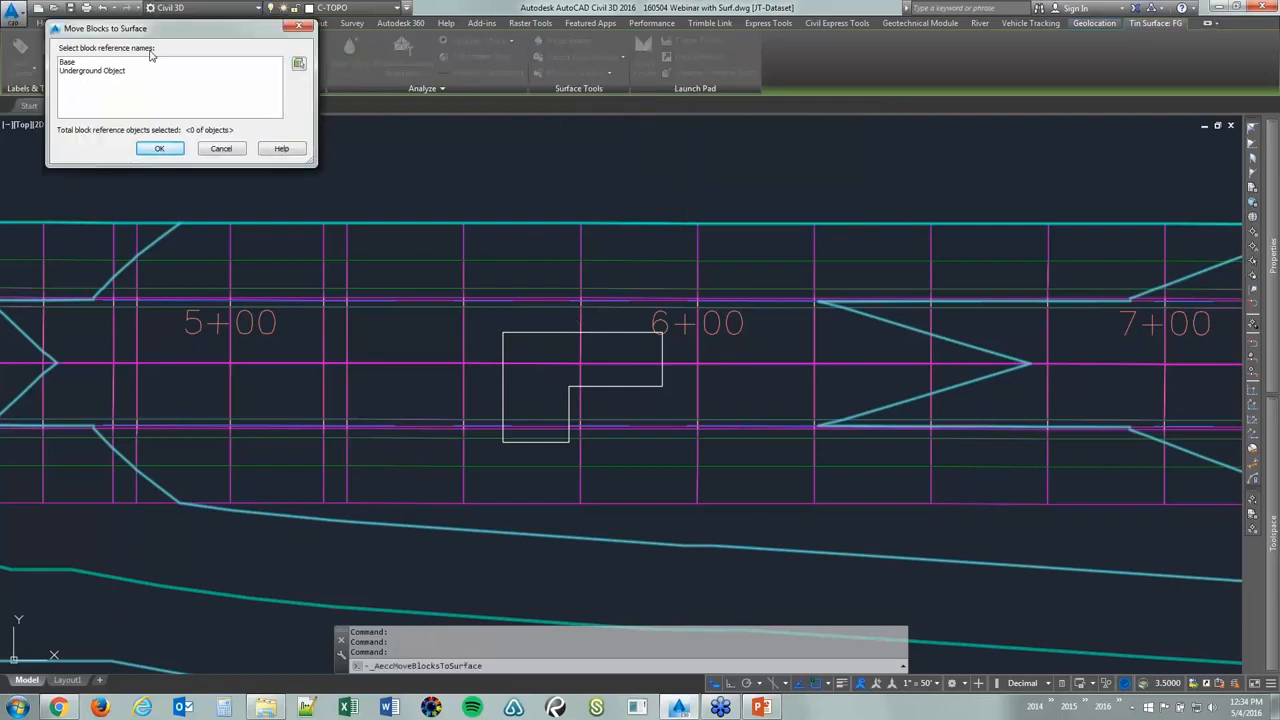
pyautogui.click(226, 116)
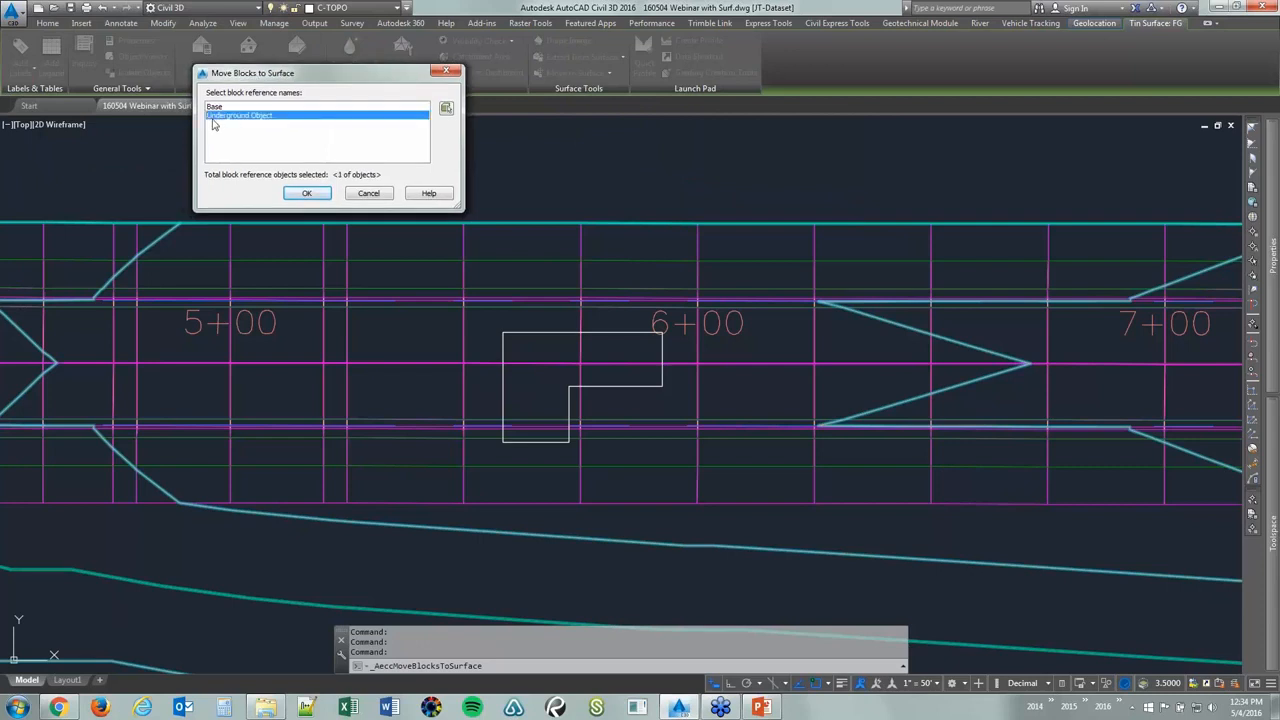
pyautogui.click(309, 193)
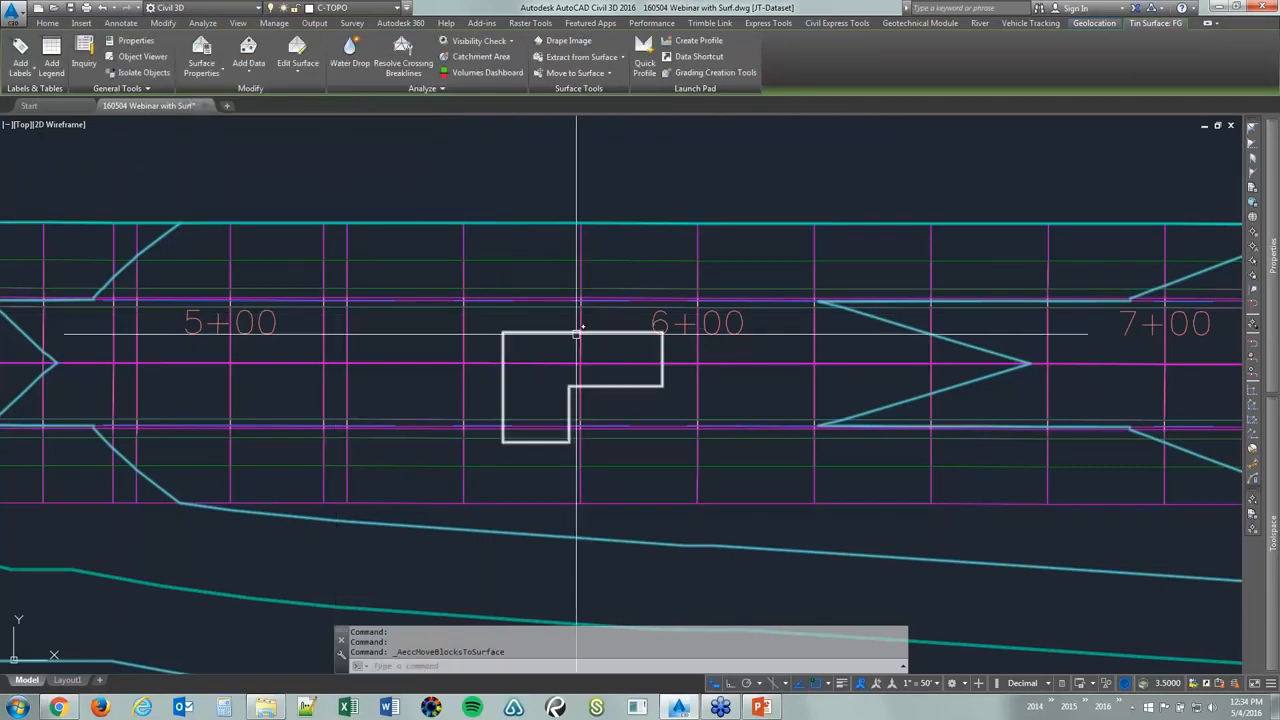
pyautogui.click(618, 331)
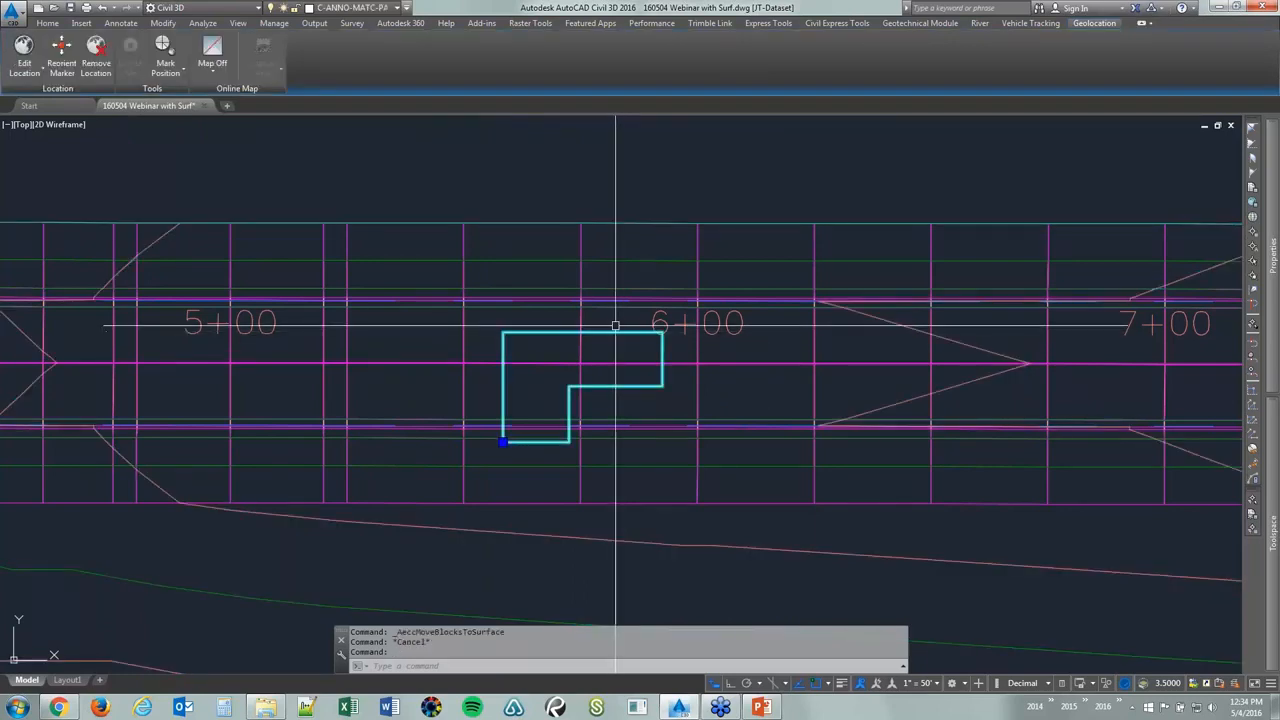
pyautogui.press('Escape')
# Explode the L-shaped Underground Object block on the road just before station 6+00
pyautogui.scroll(-8, 590, 360)
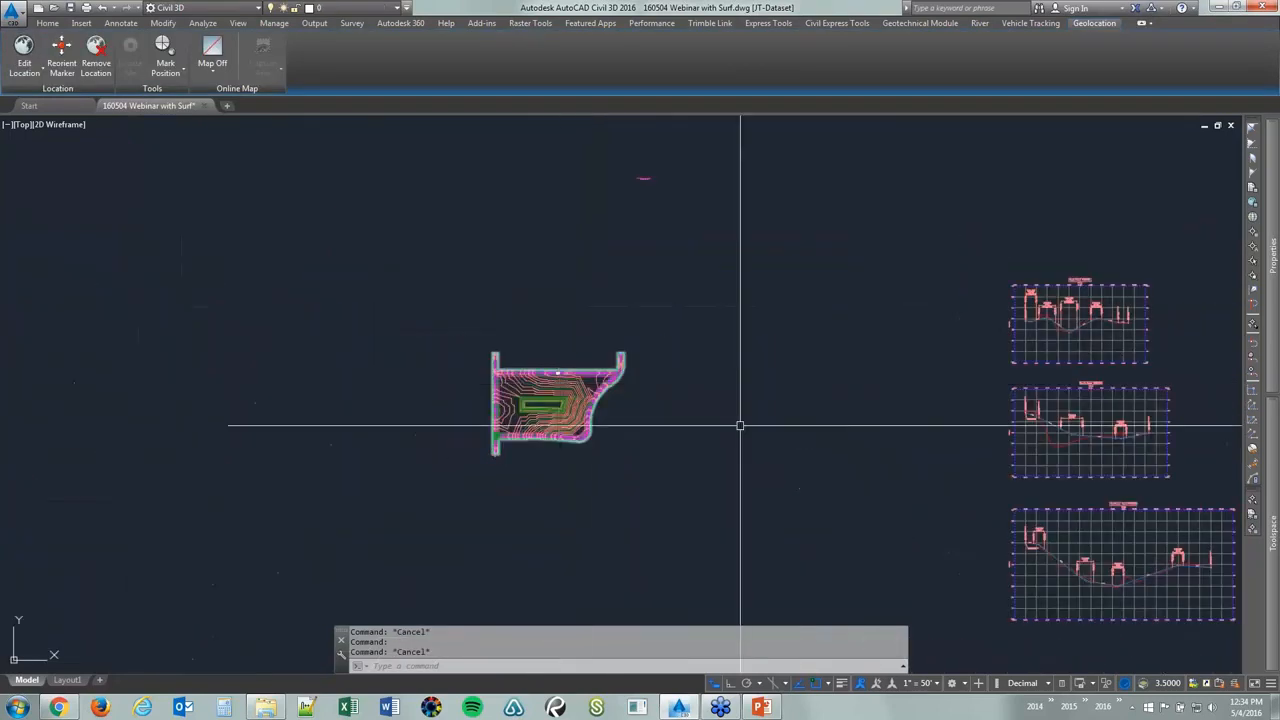
pyautogui.scroll(4, 1103, 415)
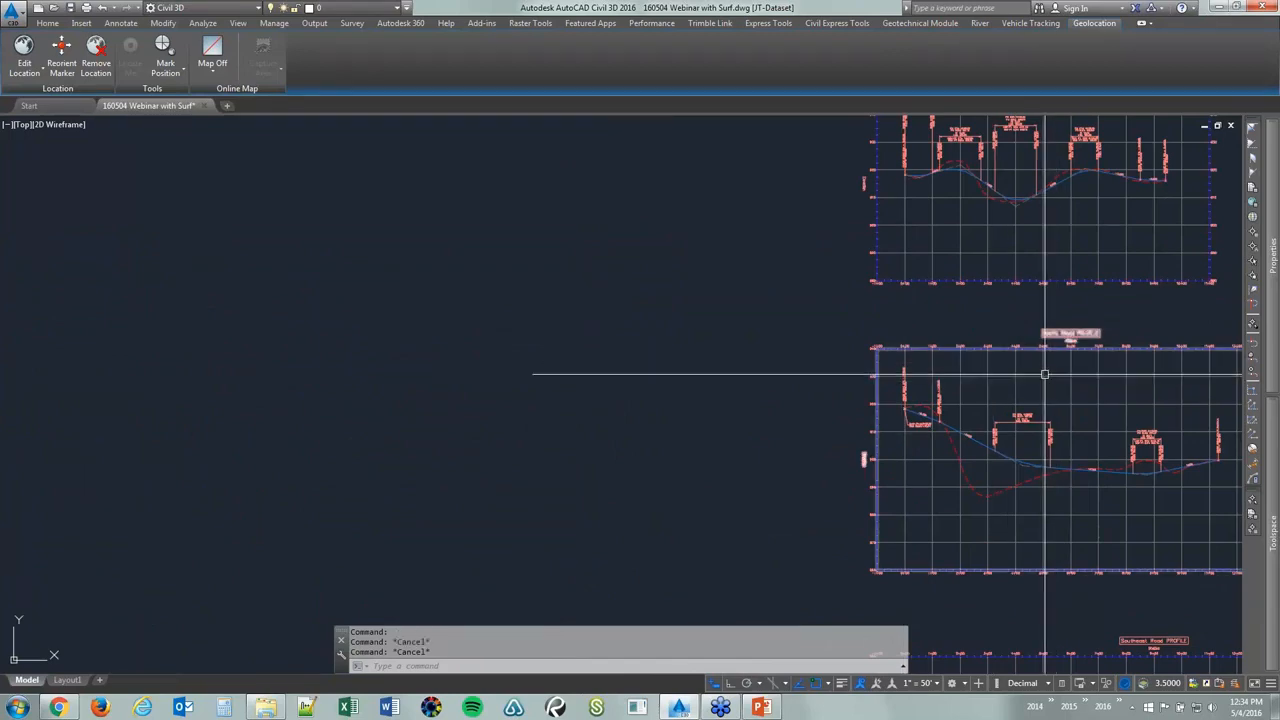
pyautogui.scroll(-4, 1020, 423)
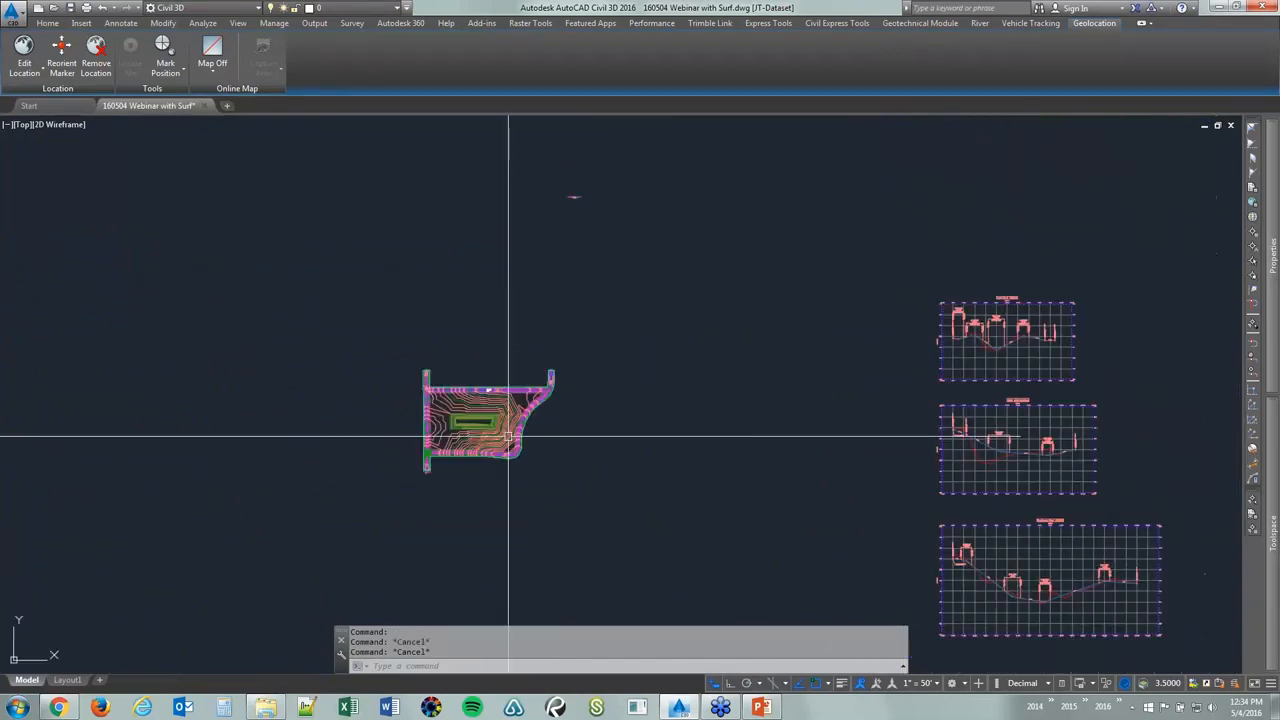
pyautogui.scroll(12, 508, 437)
pyautogui.click(430, 368)
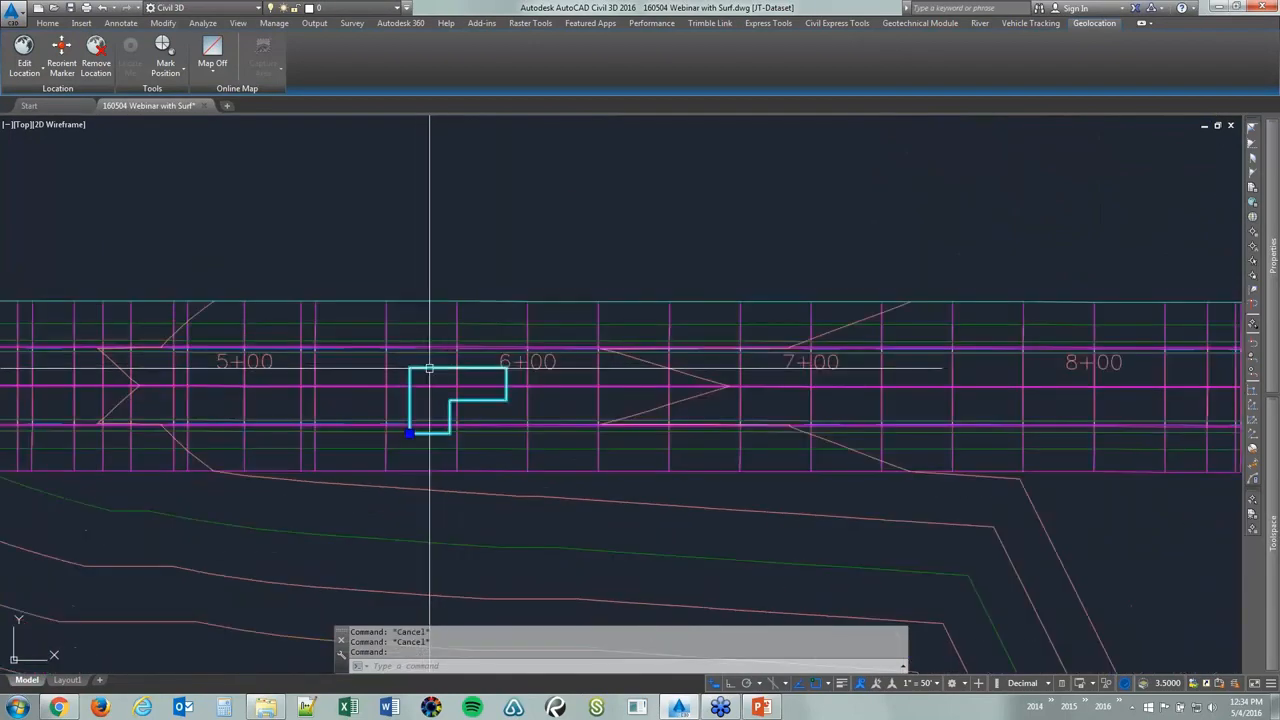
pyautogui.moveTo(456, 323)
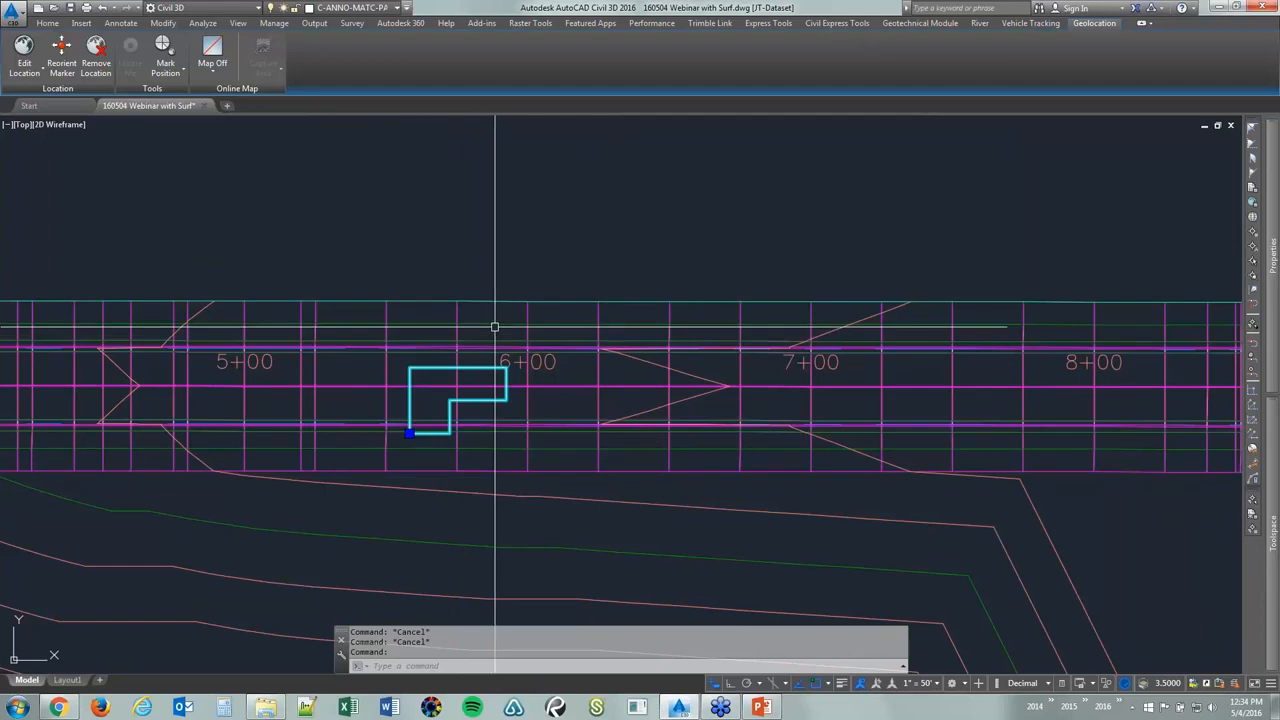
pyautogui.write('x')
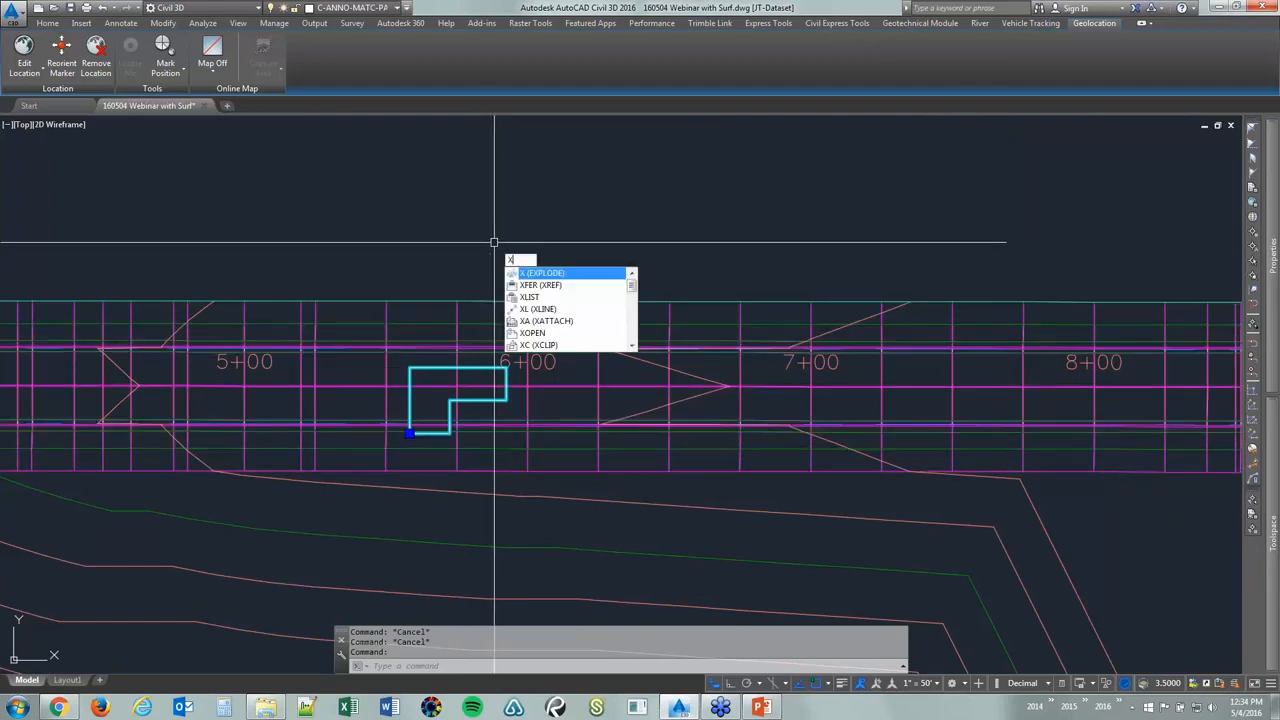
pyautogui.press('Return')
# Check the object type and geometry of the exploded L-shaped object in its properties, then deselect it
pyautogui.click(428, 368)
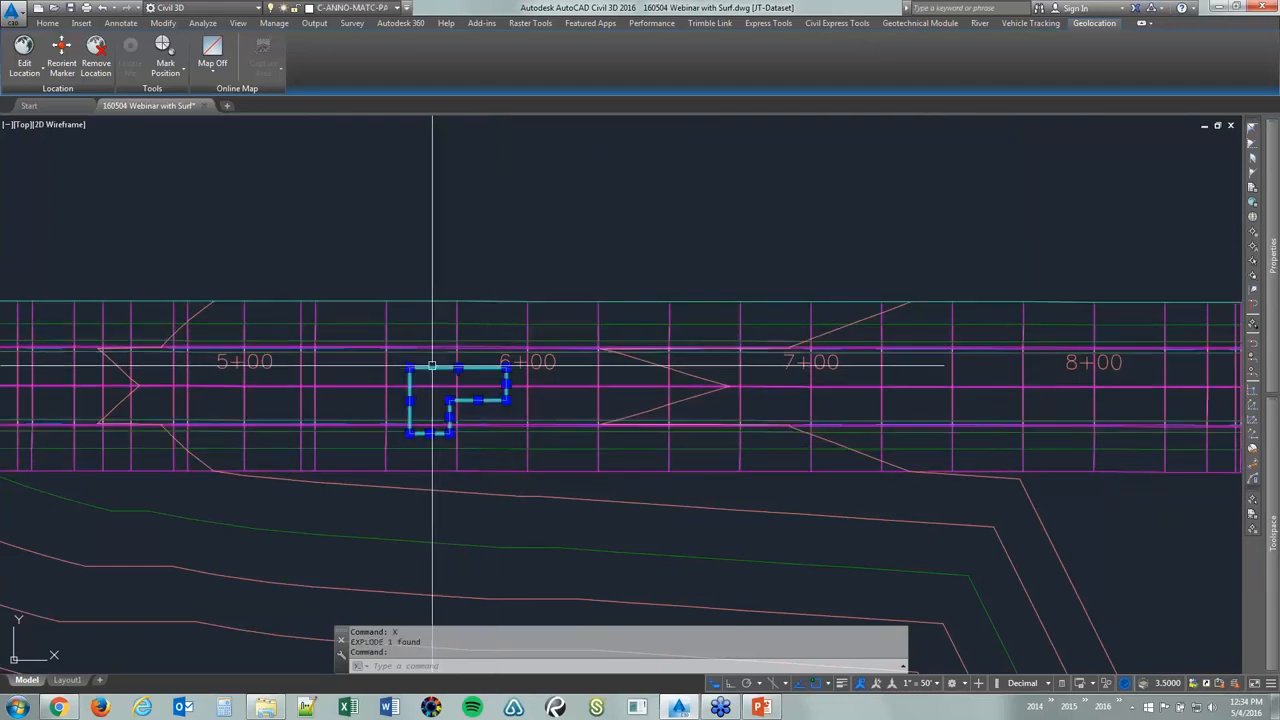
pyautogui.moveTo(1272, 210)
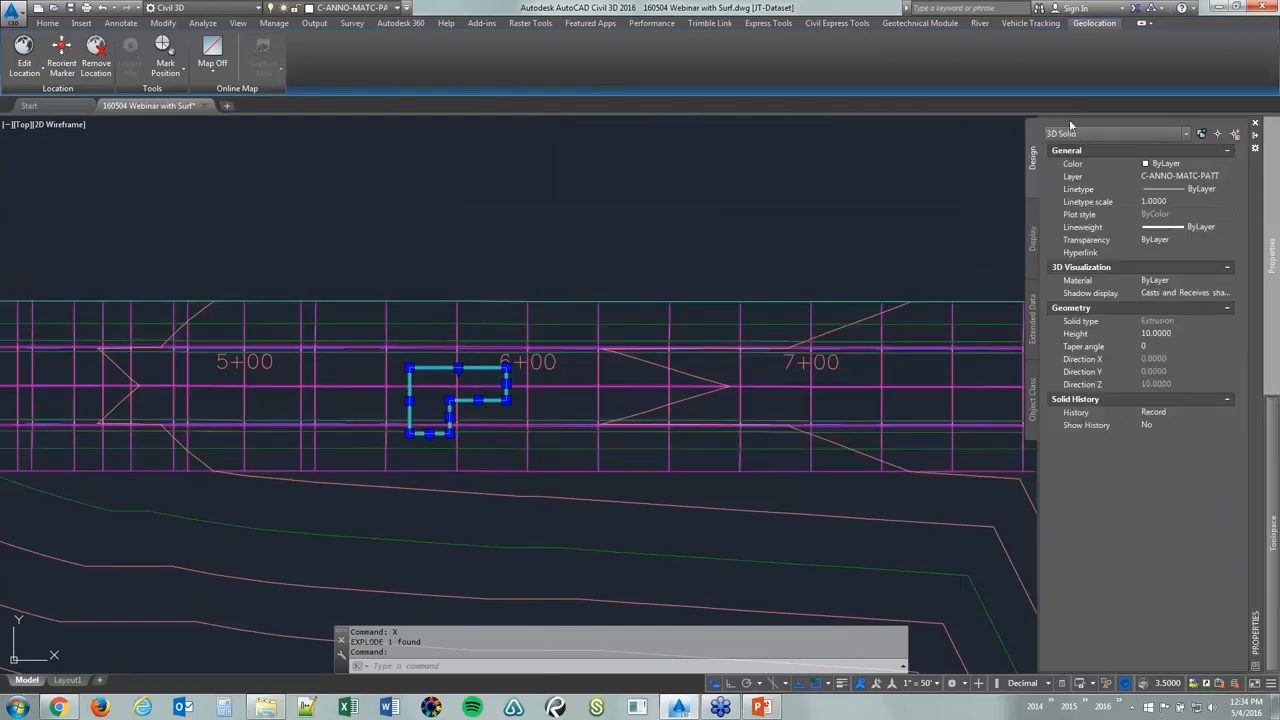
pyautogui.scroll(-6, 520, 266)
pyautogui.press('Escape')
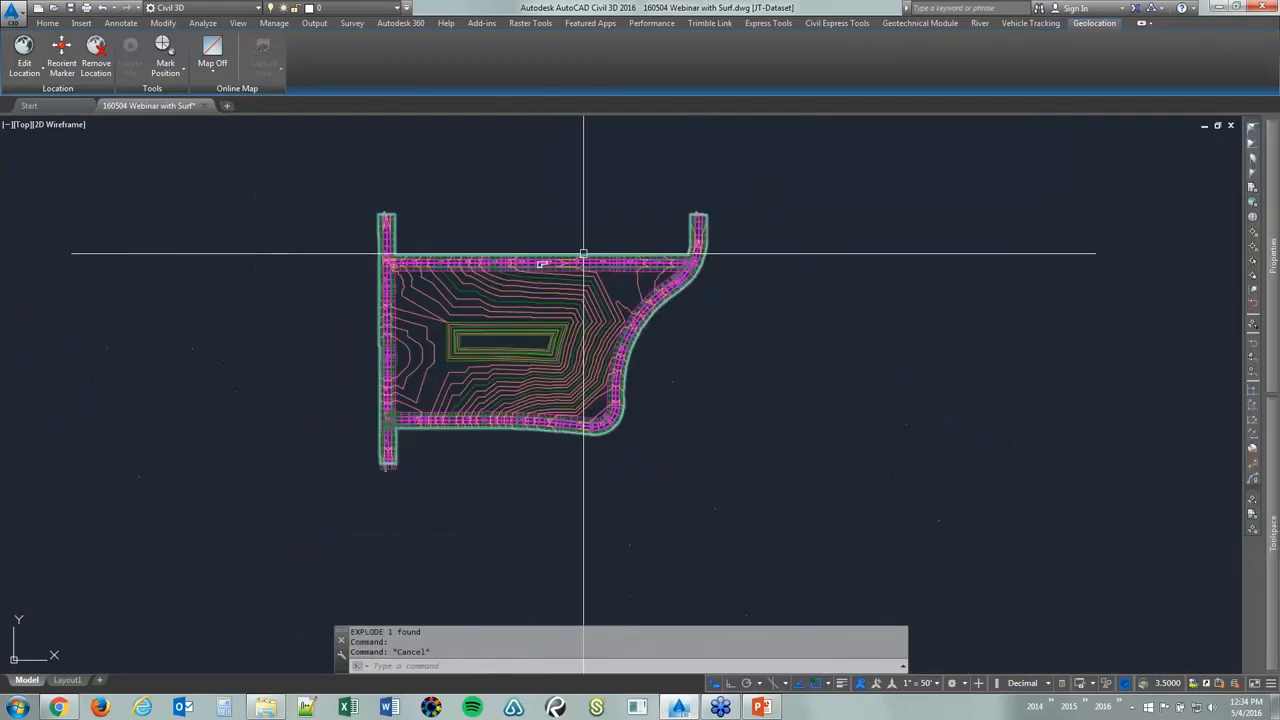
# Split the model space into two vertical viewports
pyautogui.scroll(6, 530, 250)
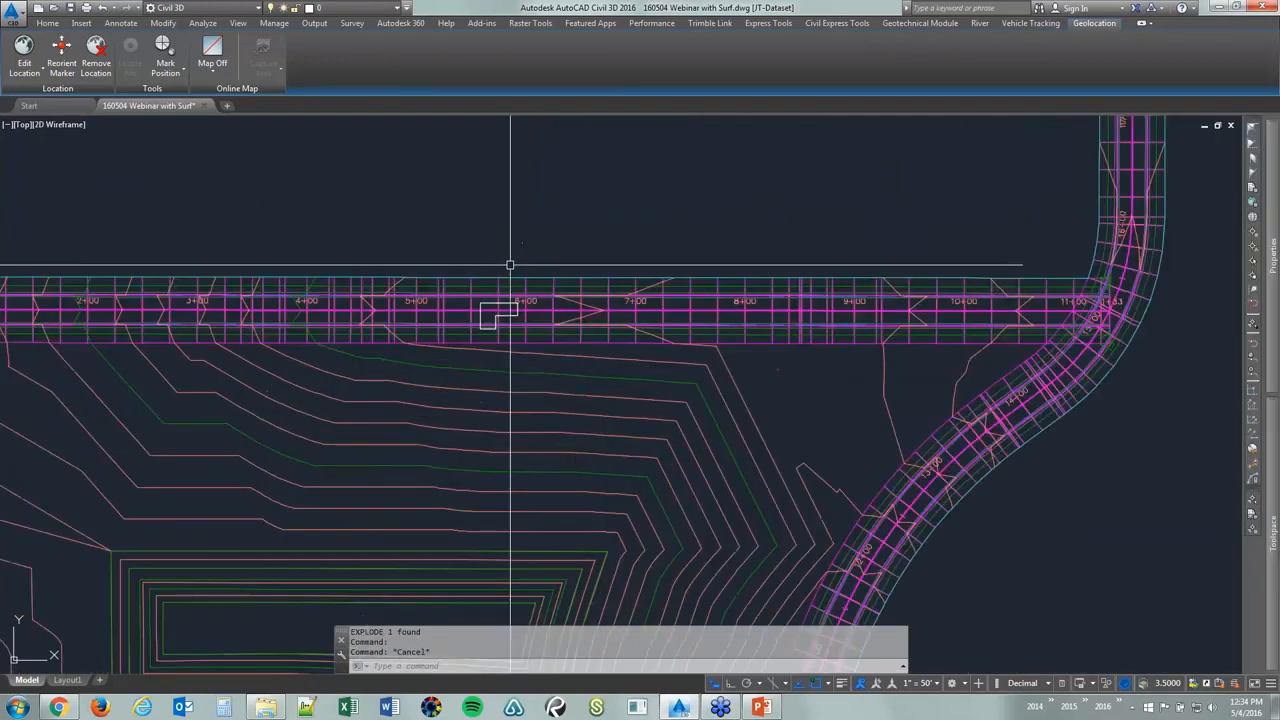
pyautogui.click(5, 125)
pyautogui.moveTo(27, 153)
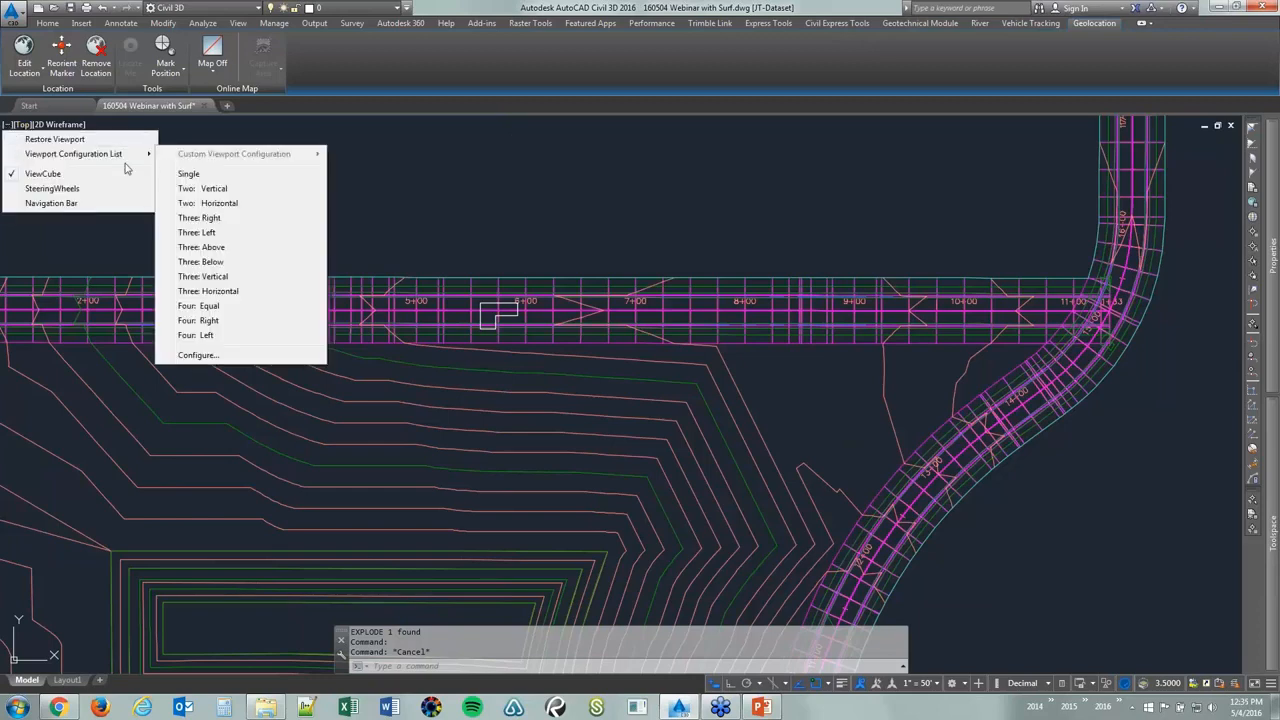
pyautogui.click(236, 189)
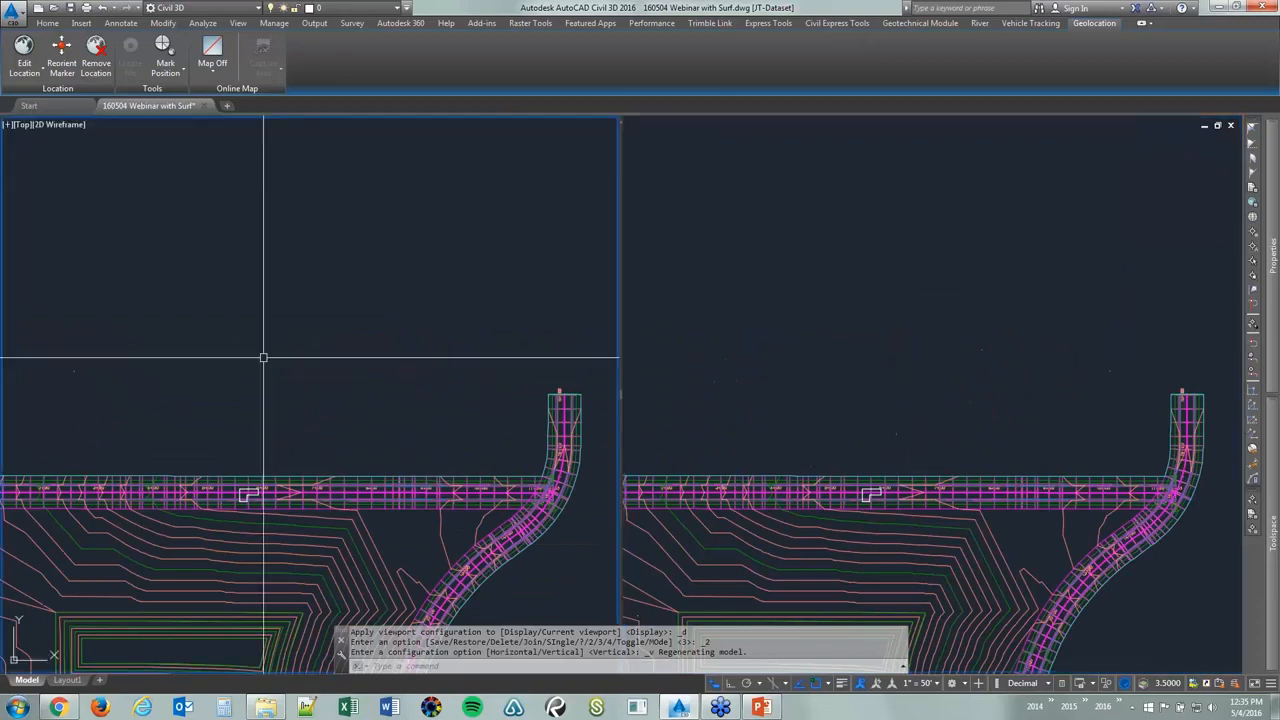
# Frame the L-shaped solid near station 6+00 in one viewport and the North Road profile view in the other
pyautogui.scroll(5, 329, 351)
pyautogui.click(876, 512)
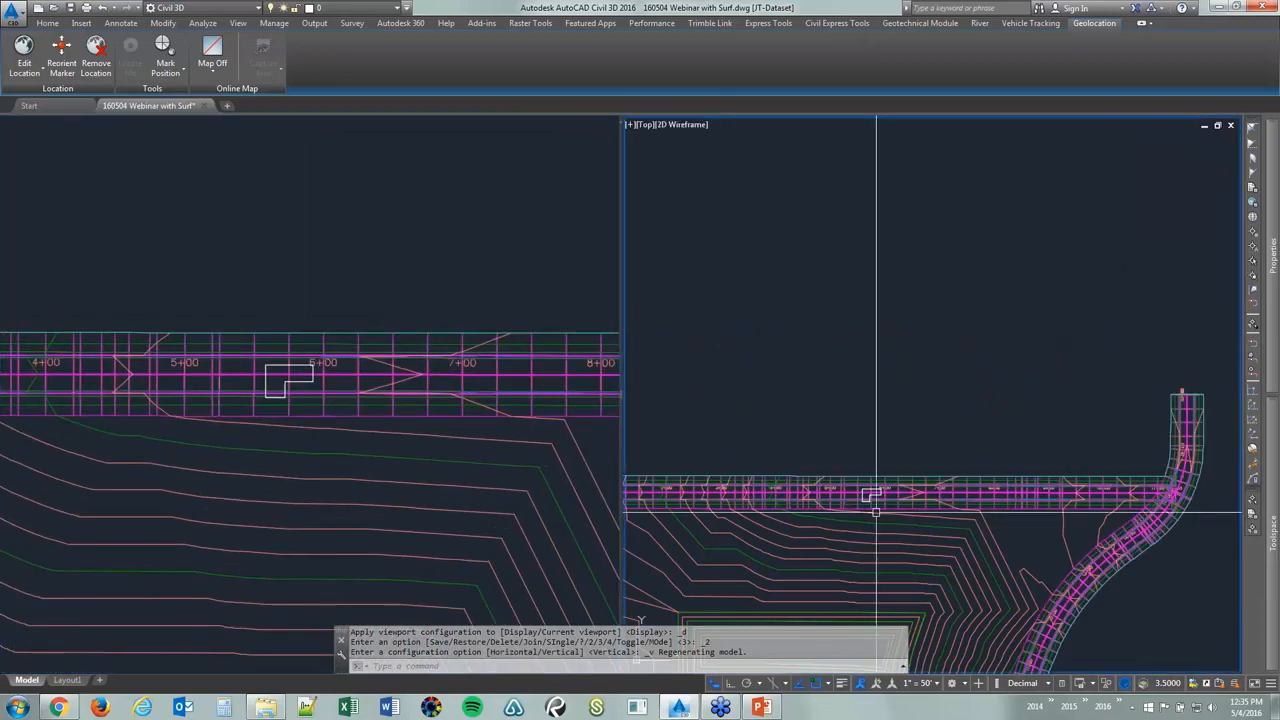
pyautogui.scroll(-10, 871, 523)
pyautogui.moveTo(976, 543); pyautogui.dragTo(803, 488, button='middle')
pyautogui.scroll(4, 989, 517)
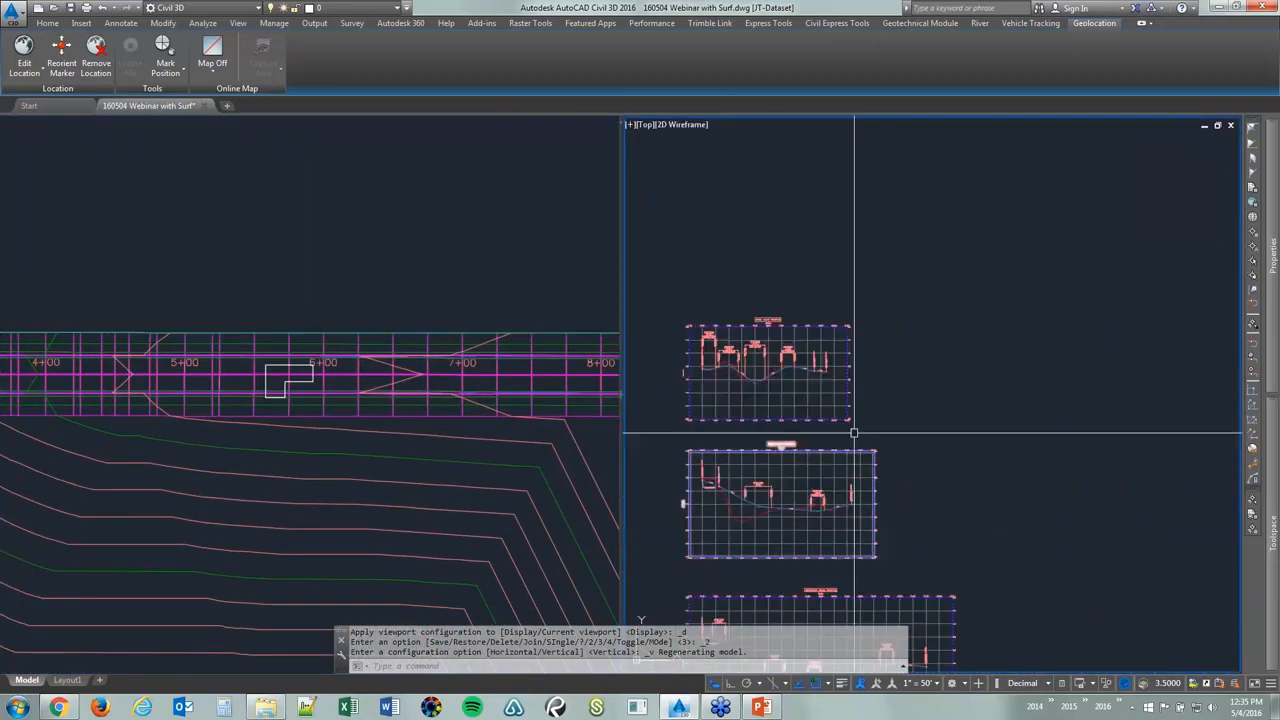
pyautogui.moveTo(854, 433); pyautogui.dragTo(917, 330, button='middle')
pyautogui.scroll(4, 929, 371)
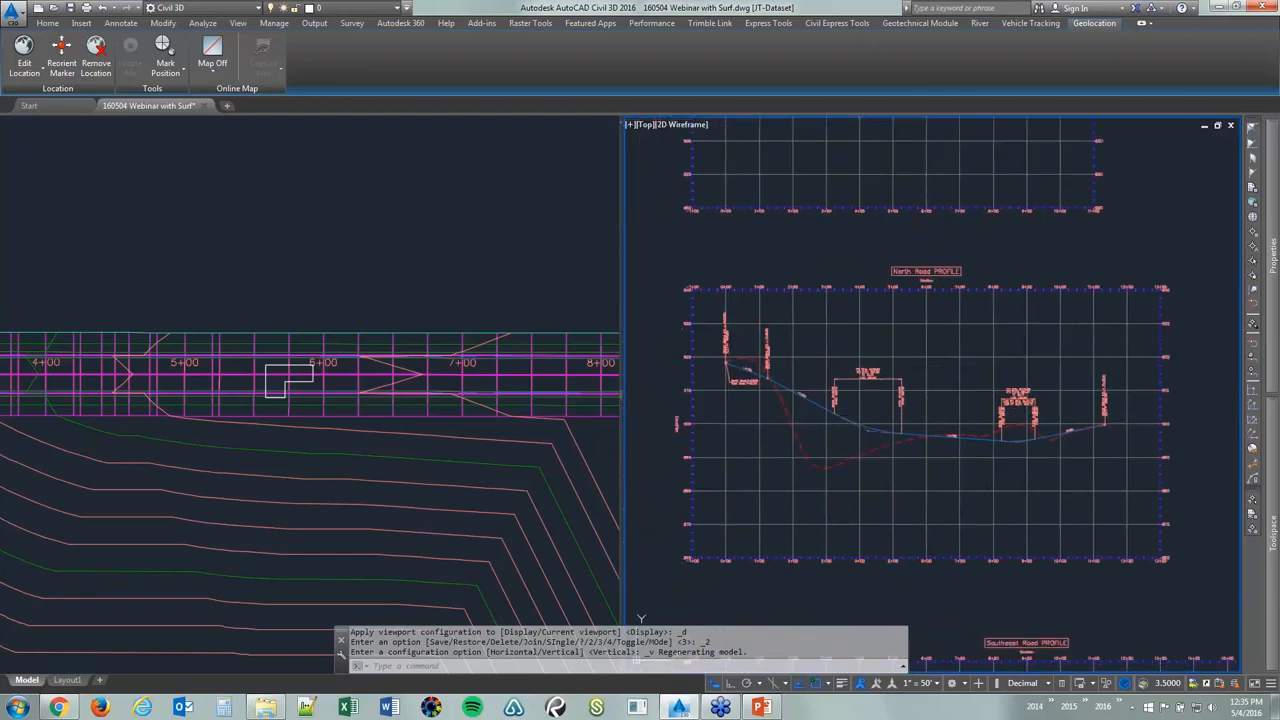
pyautogui.scroll(3, 303, 393)
pyautogui.click(806, 310)
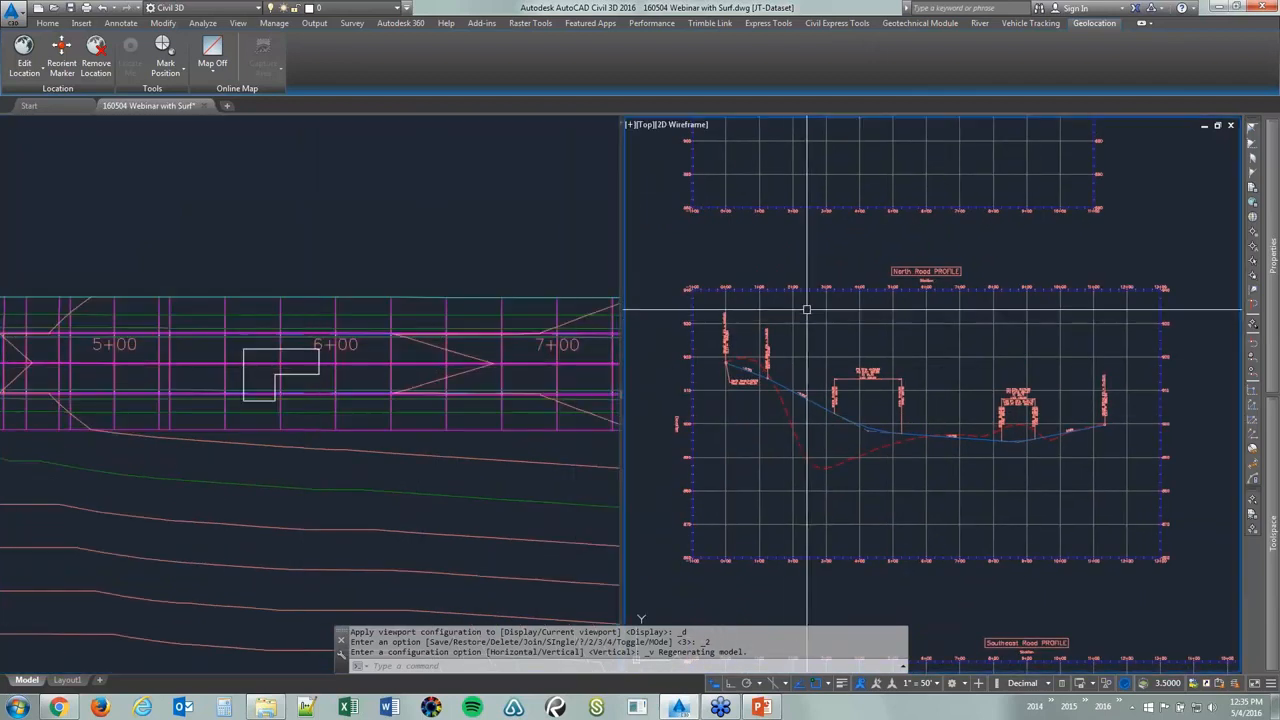
# Start Project Objects To Profile View from the North Road profile view and choose the L-shaped solid as the object to project
pyautogui.click(793, 310)
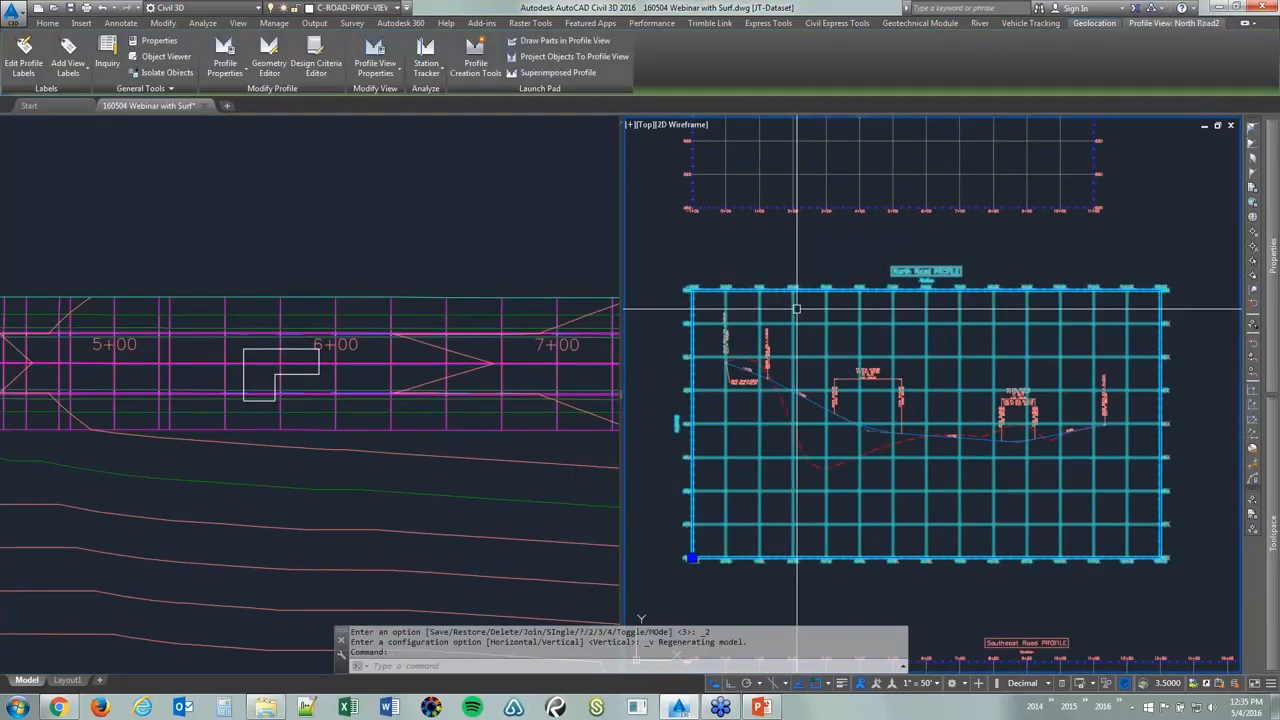
pyautogui.click(556, 61)
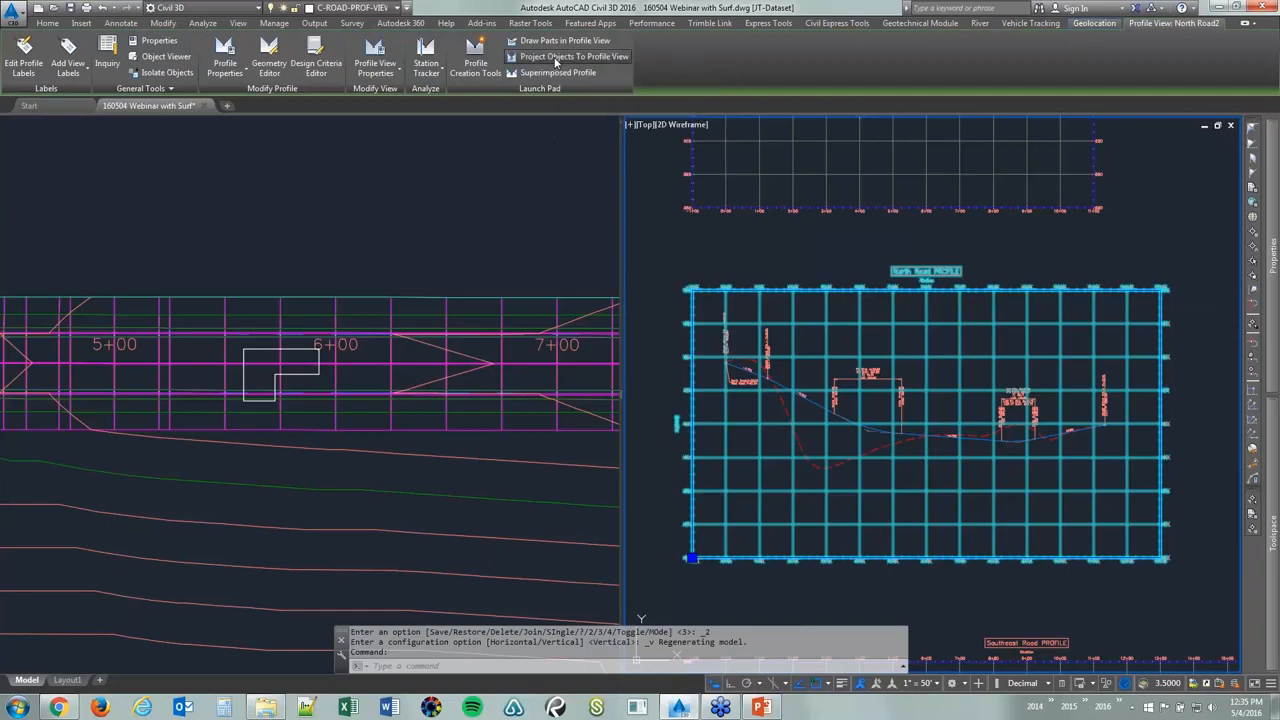
pyautogui.click(294, 352)
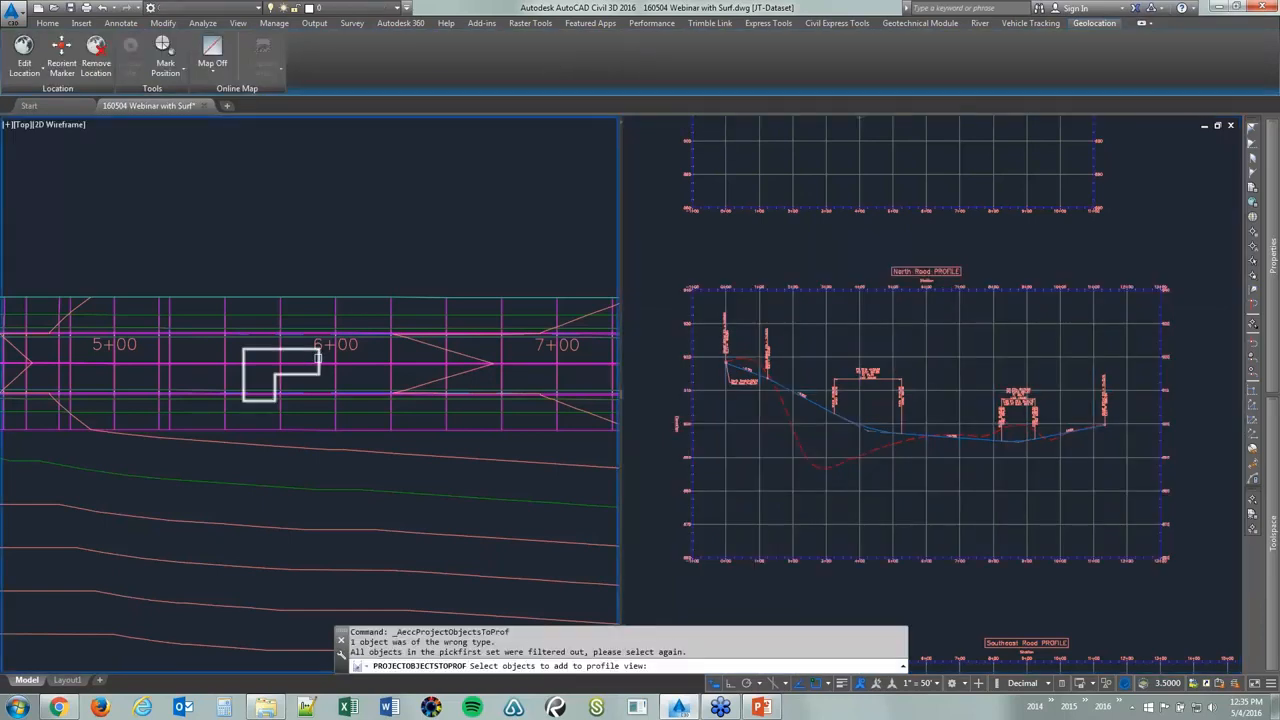
pyautogui.click(310, 352)
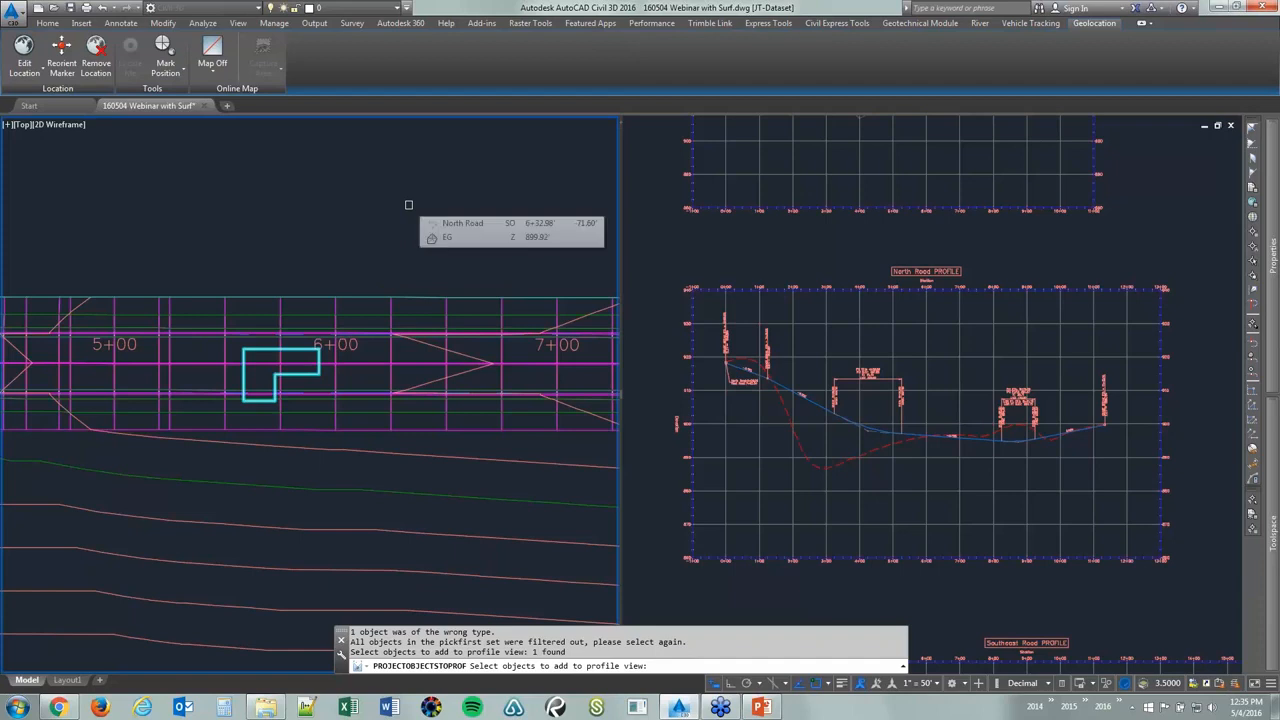
pyautogui.press('Return')
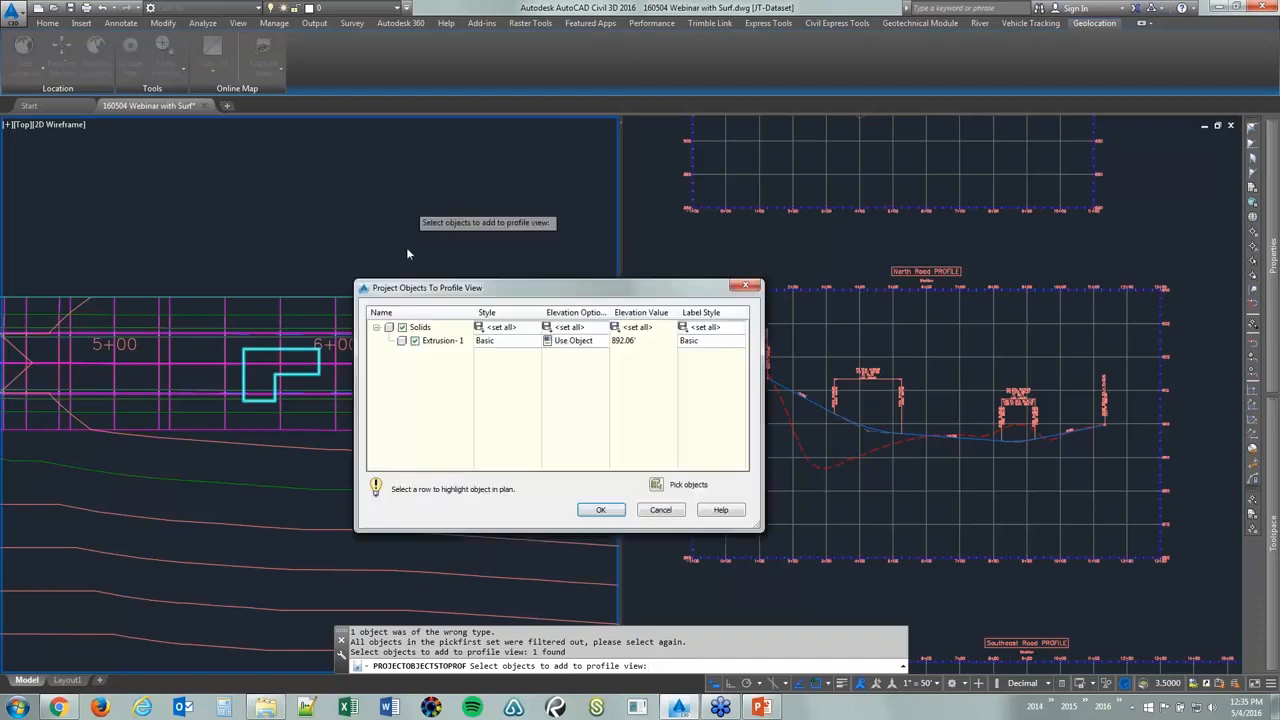
# Set the projected extrusion's label style to none
pyautogui.click(697, 342)
pyautogui.click(419, 494)
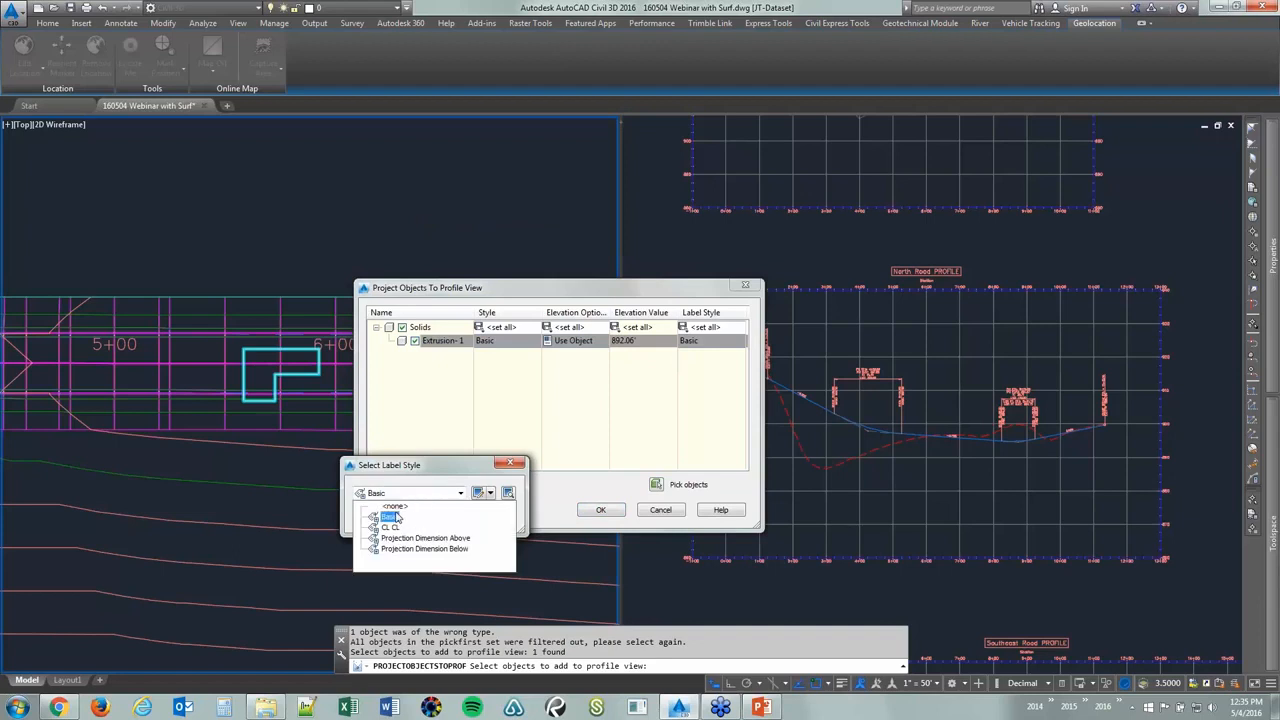
pyautogui.click(394, 506)
pyautogui.click(397, 518)
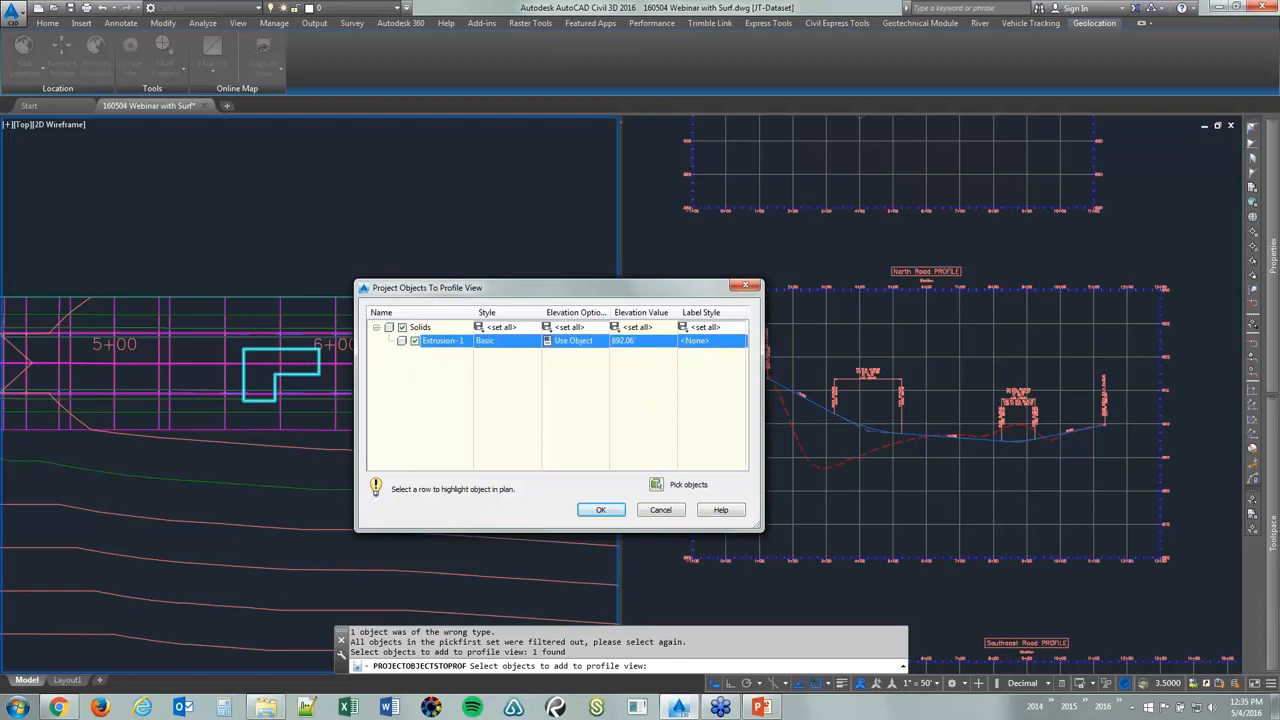
# Edit the Basic projection style's profile display so every component except AutoCAD Solid is hidden
pyautogui.click(513, 342)
pyautogui.moveTo(406, 471); pyautogui.dragTo(408, 302)
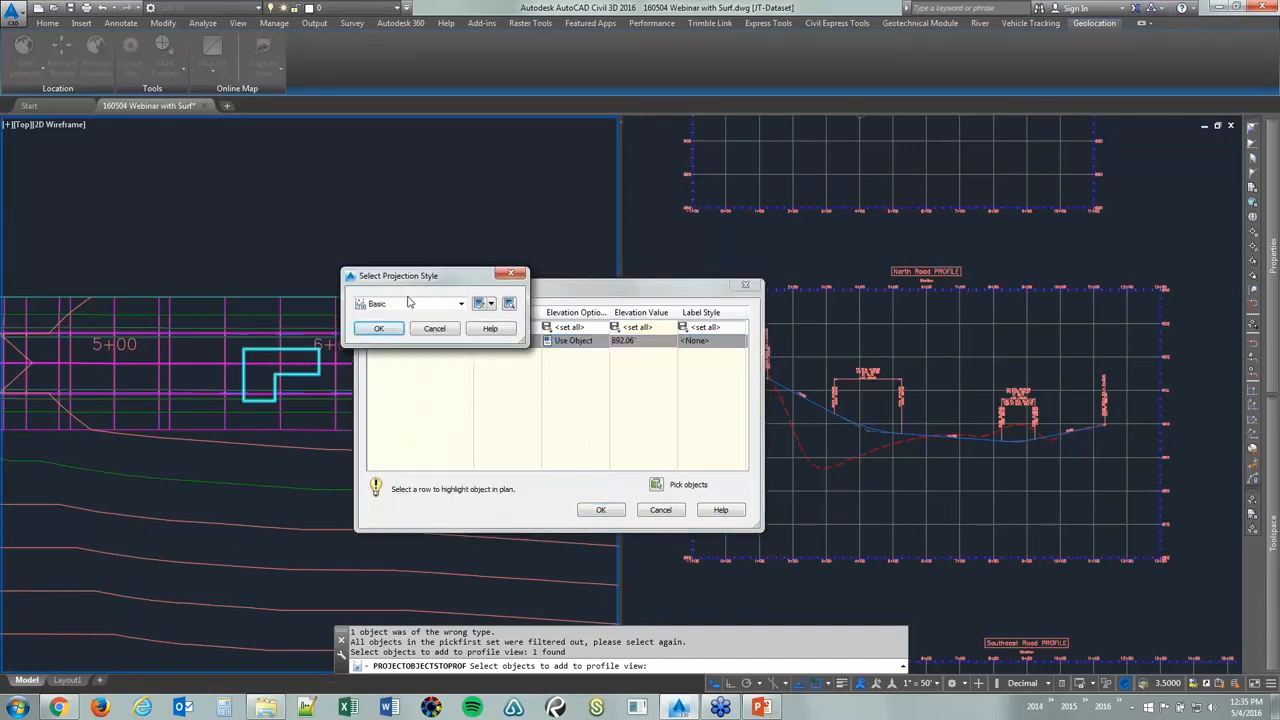
pyautogui.click(481, 306)
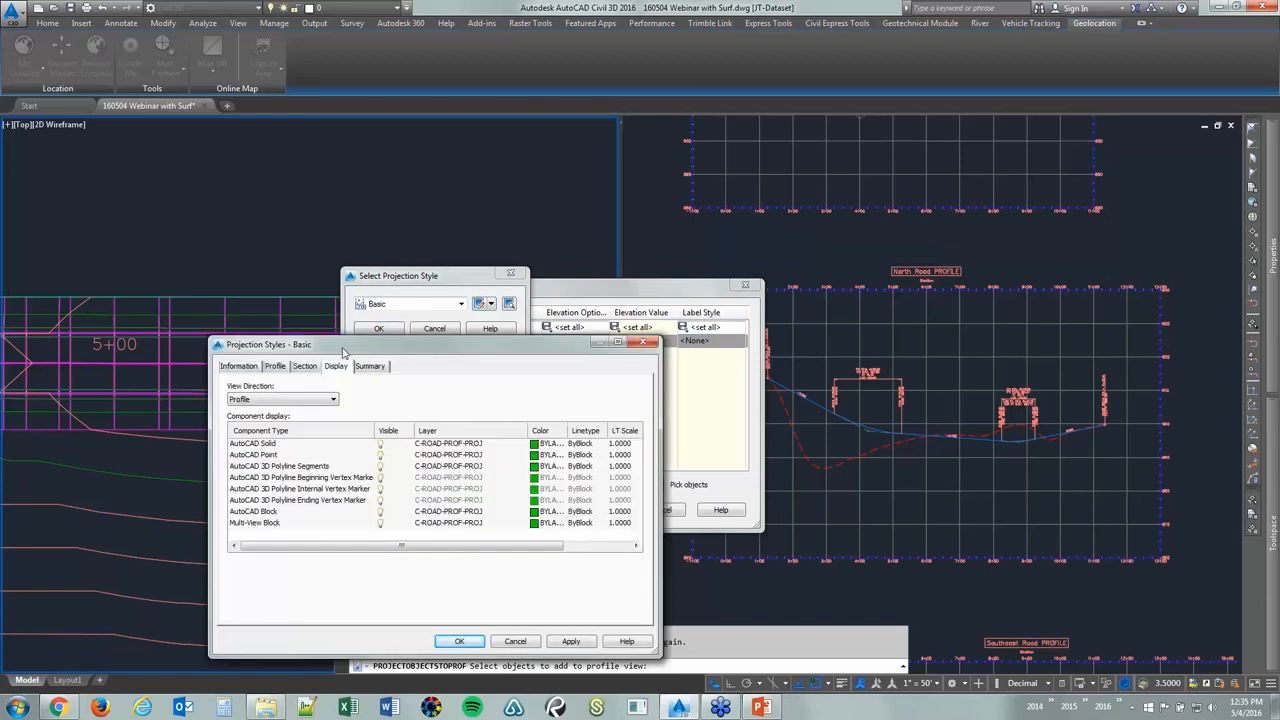
pyautogui.moveTo(363, 345); pyautogui.dragTo(383, 225)
pyautogui.click(298, 337)
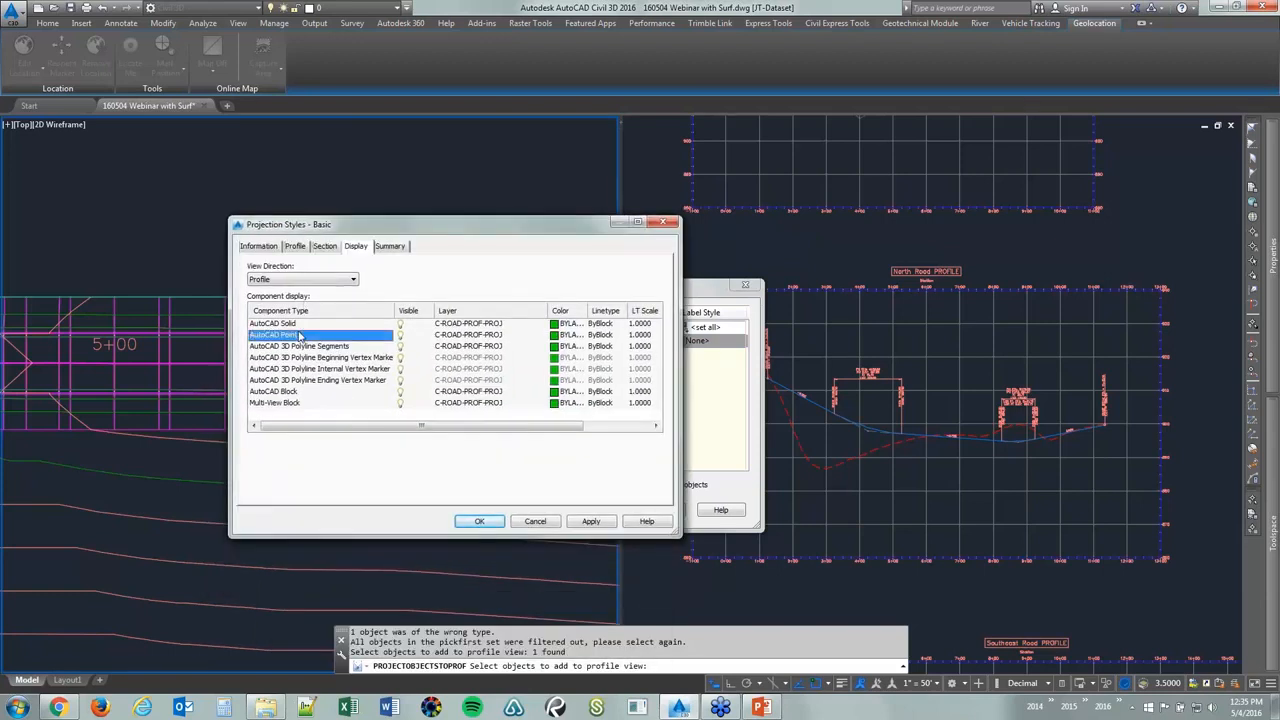
pyautogui.keyDown('shift'); pyautogui.click(295, 403); pyautogui.keyUp('shift')
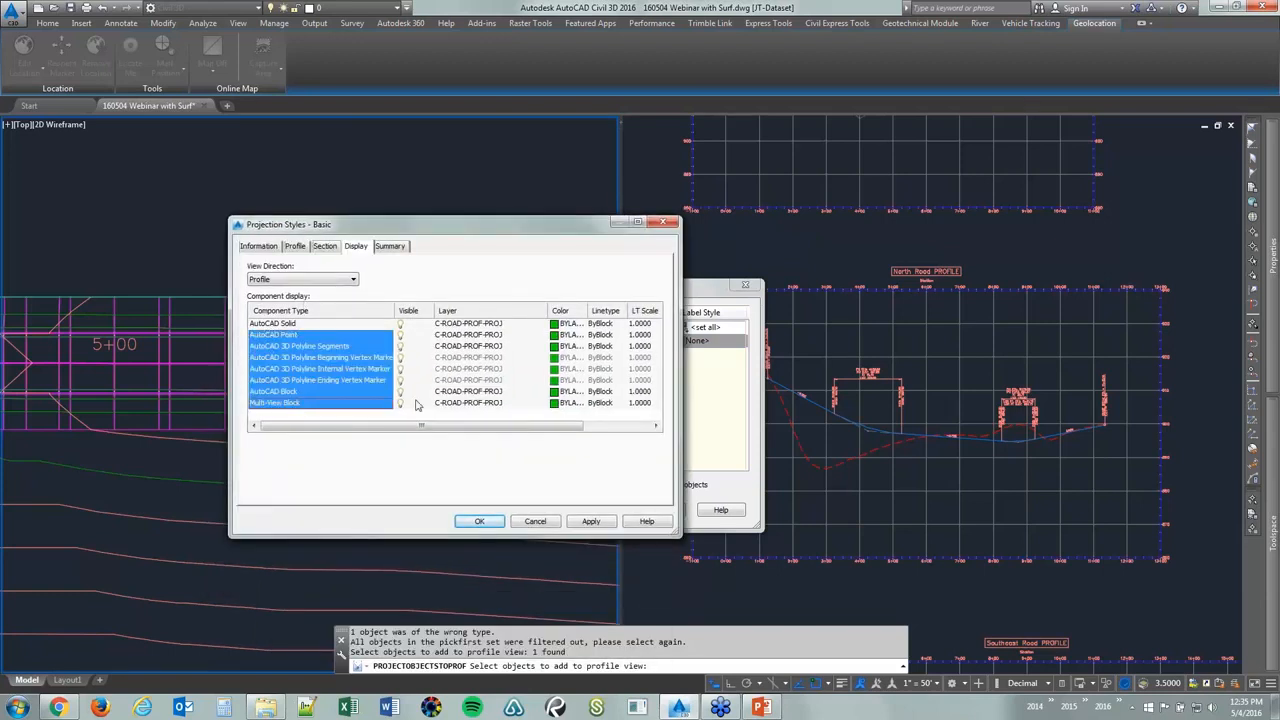
pyautogui.click(401, 403)
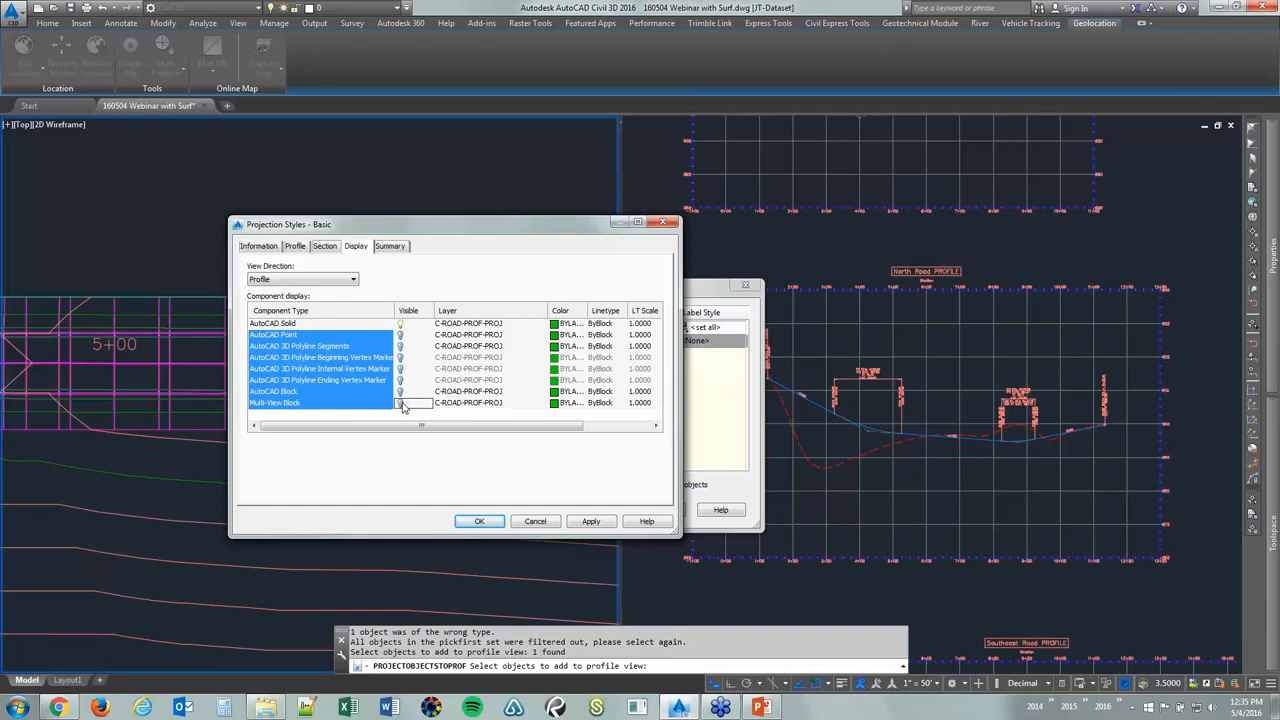
pyautogui.click(338, 372)
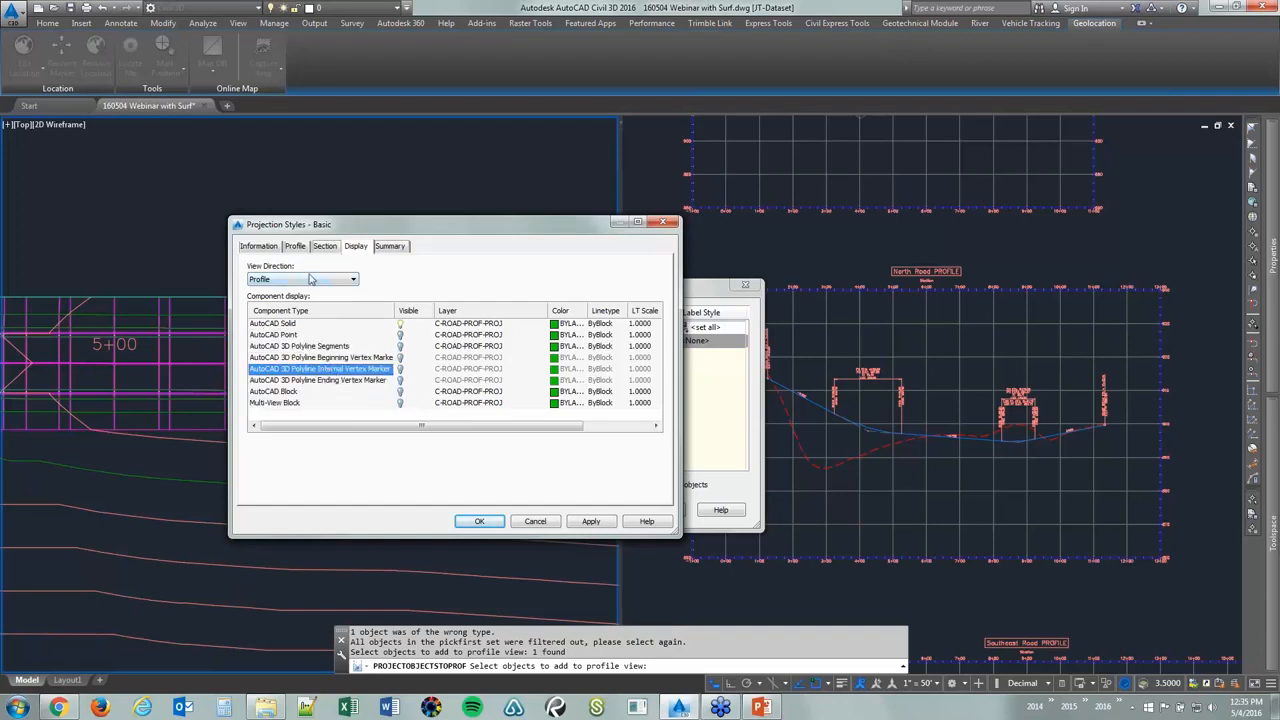
# Enable the Section option for as-drawn AutoCAD Solids in both the section and profile settings of the Basic projection style
pyautogui.click(326, 247)
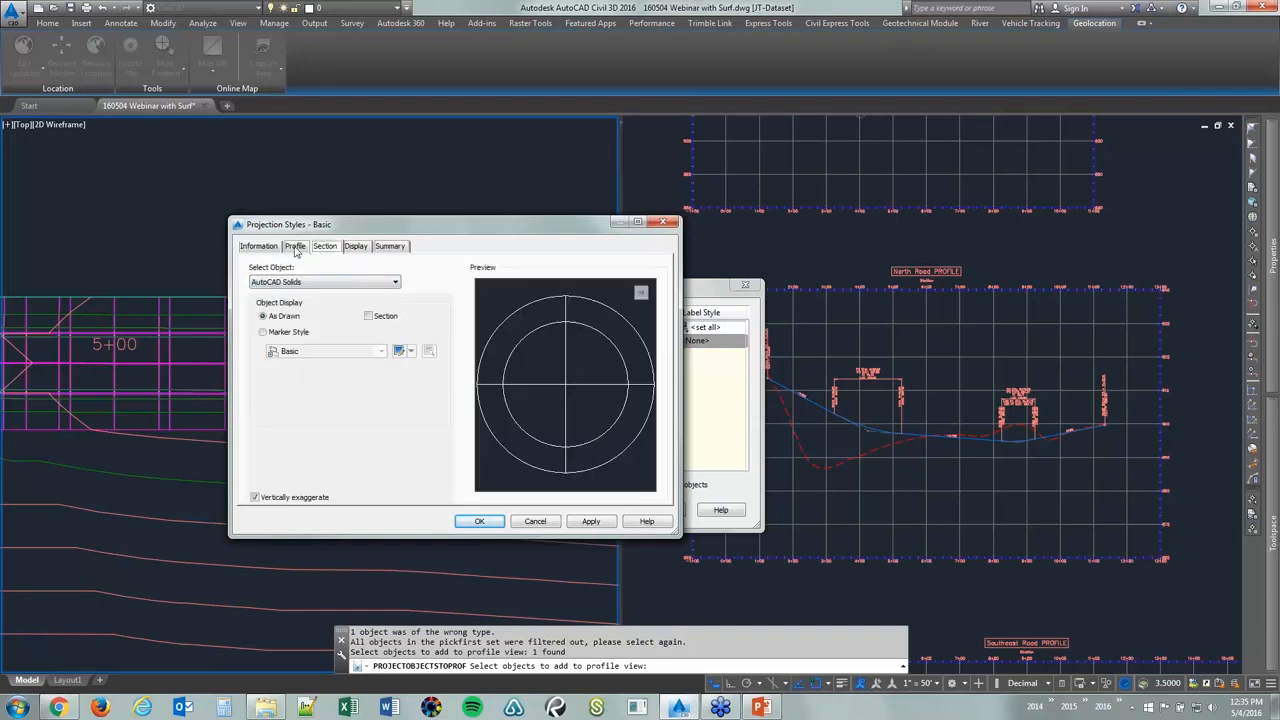
pyautogui.click(295, 247)
pyautogui.click(322, 247)
pyautogui.click(368, 316)
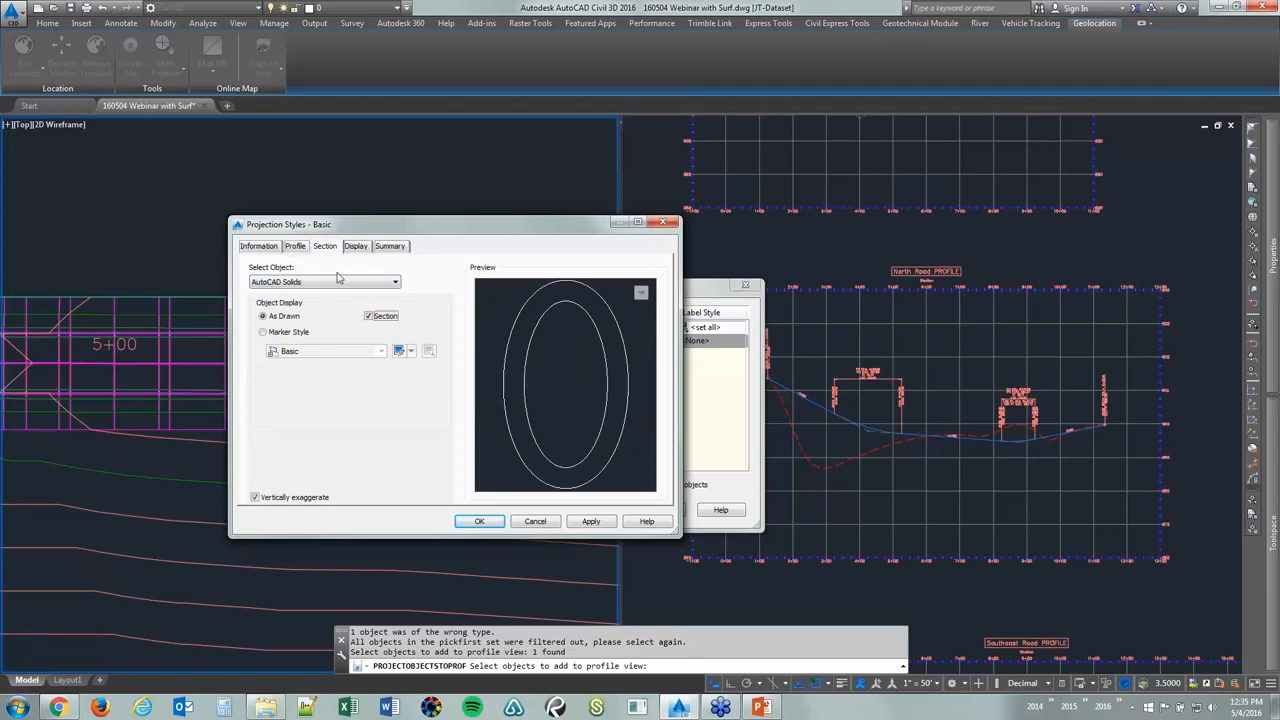
pyautogui.click(298, 247)
pyautogui.click(369, 316)
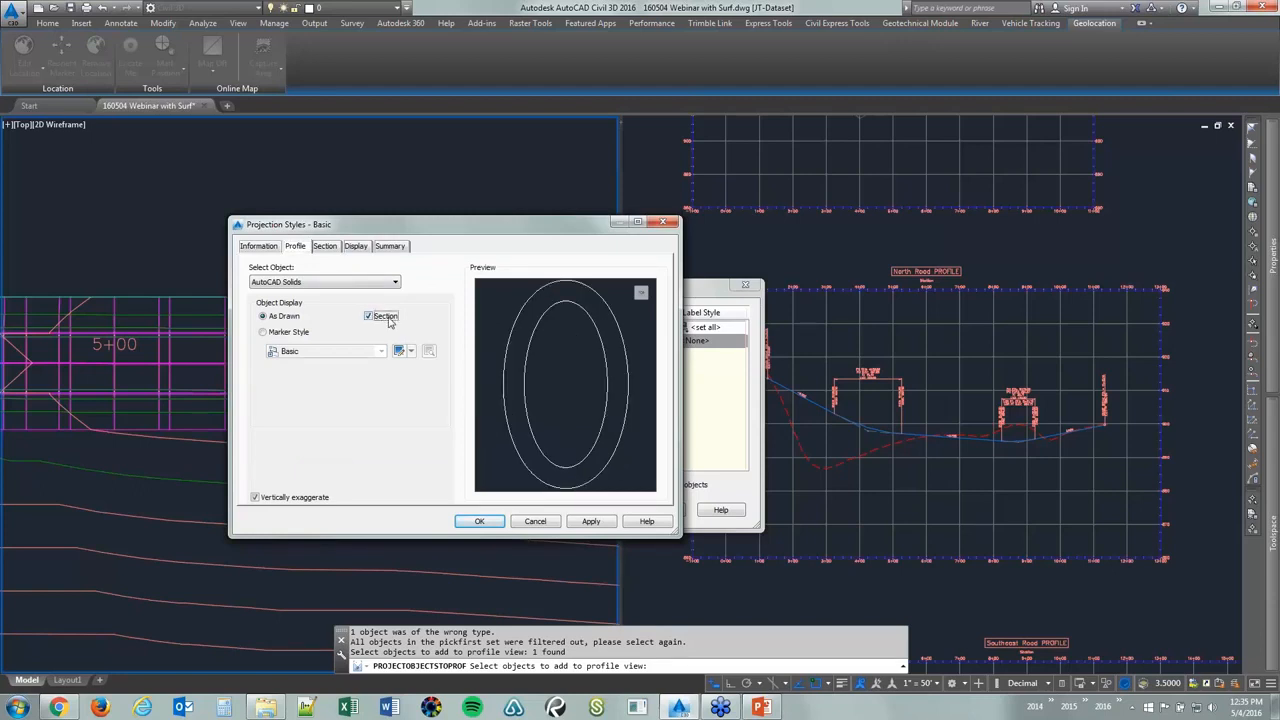
# Accept the edited Basic style and project the L-shaped solid into the North Road profile view
pyautogui.click(479, 521)
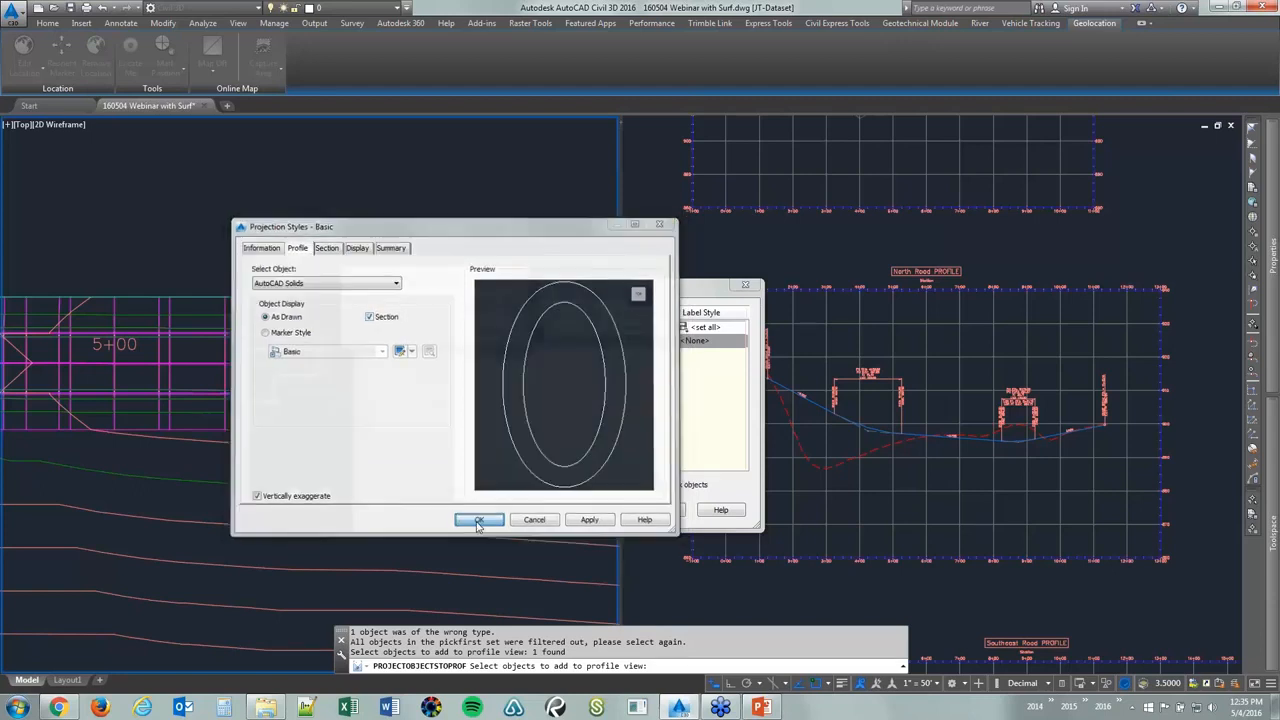
pyautogui.click(378, 329)
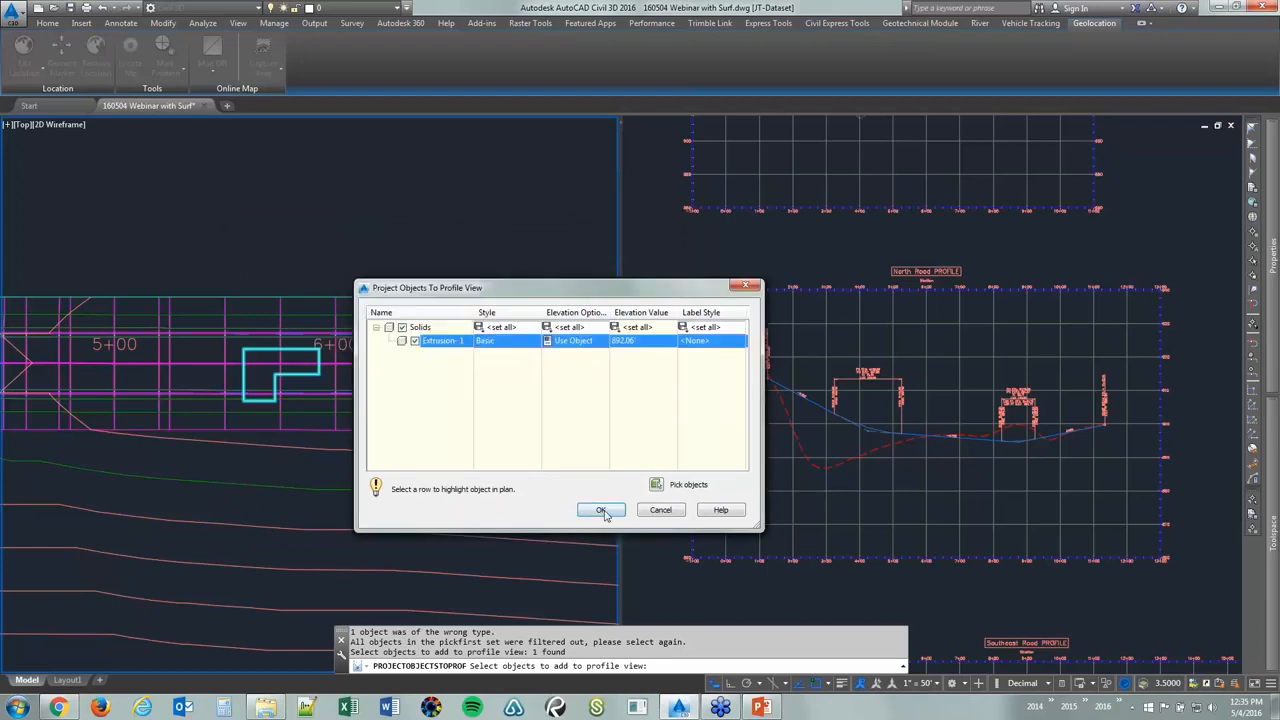
pyautogui.click(600, 510)
pyautogui.scroll(8, 900, 465)
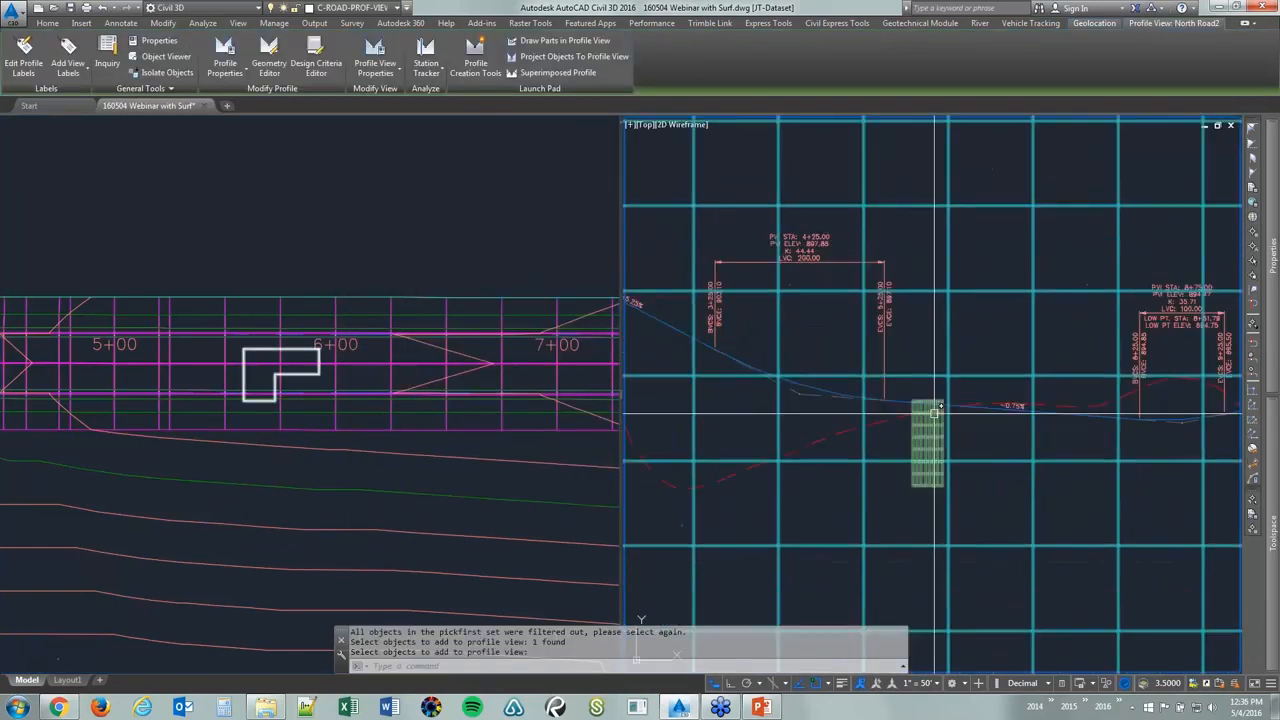
# Grip-move the projected solid lower in the North Road profile view and accept changing its elevation option to manual
pyautogui.moveTo(906, 466); pyautogui.dragTo(890, 409, button='middle')
pyautogui.press('Escape')
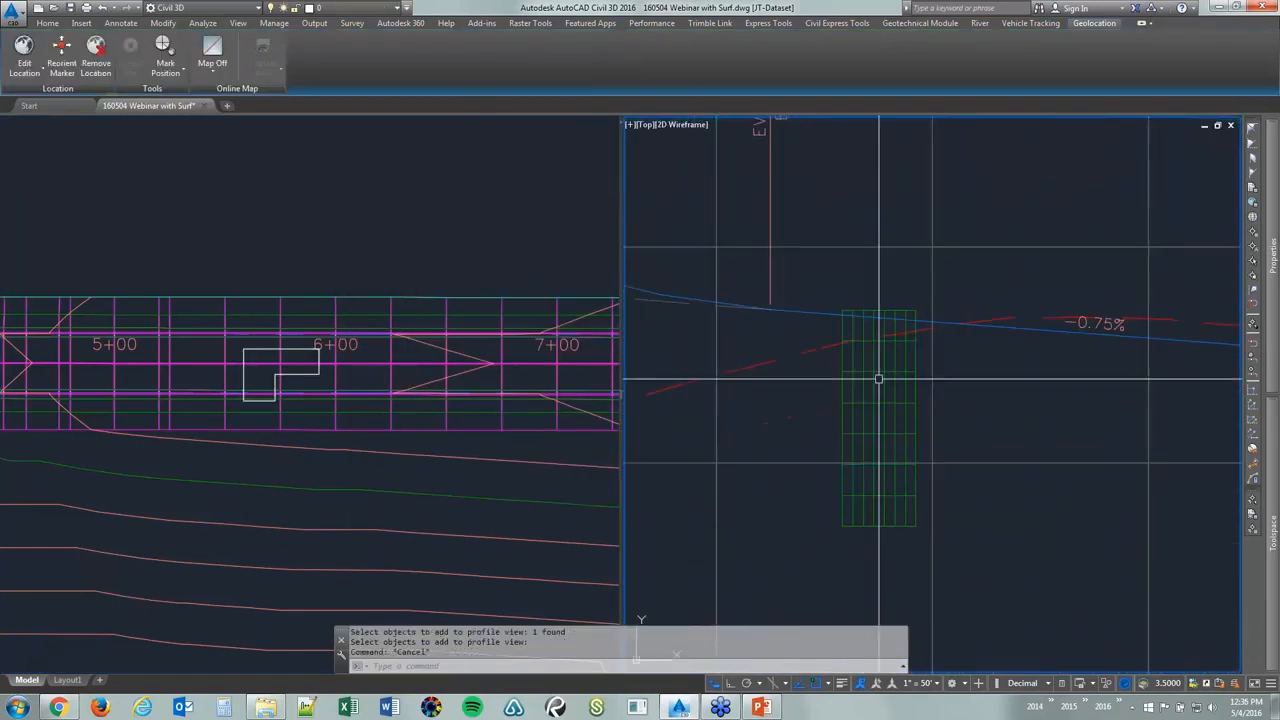
pyautogui.click(877, 378)
pyautogui.press('Escape')
pyautogui.click(870, 377)
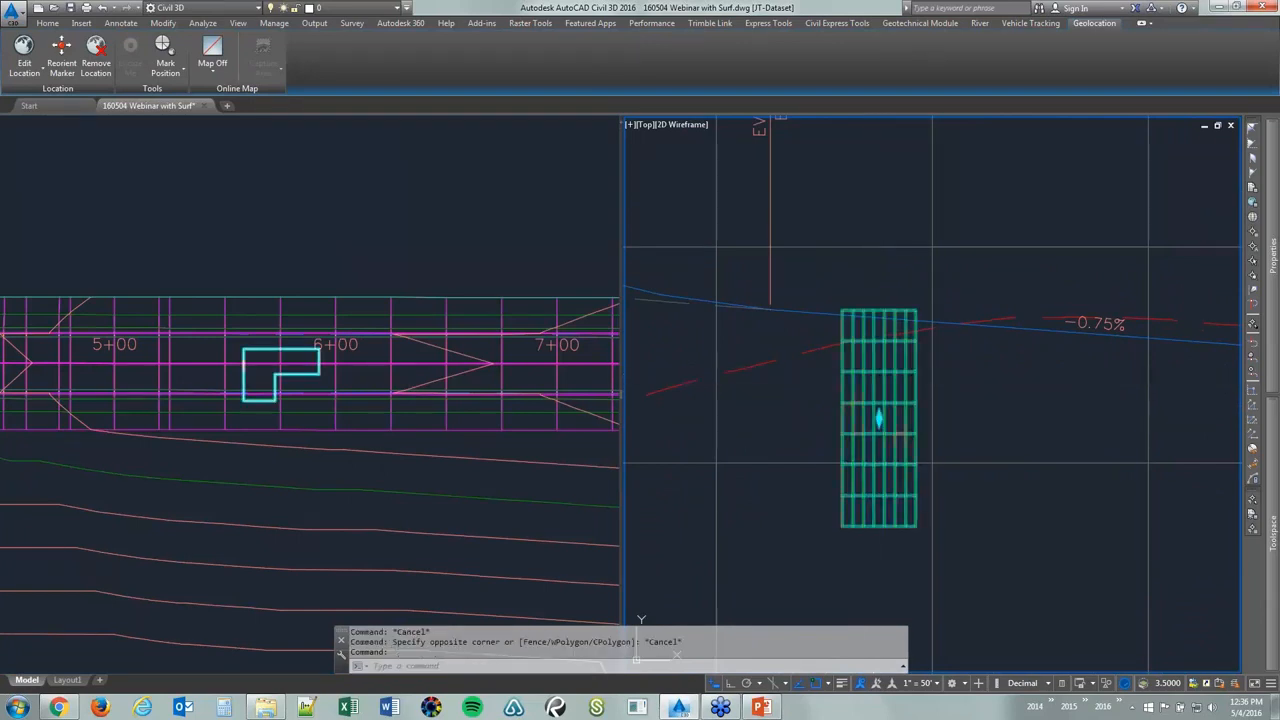
pyautogui.click(878, 419)
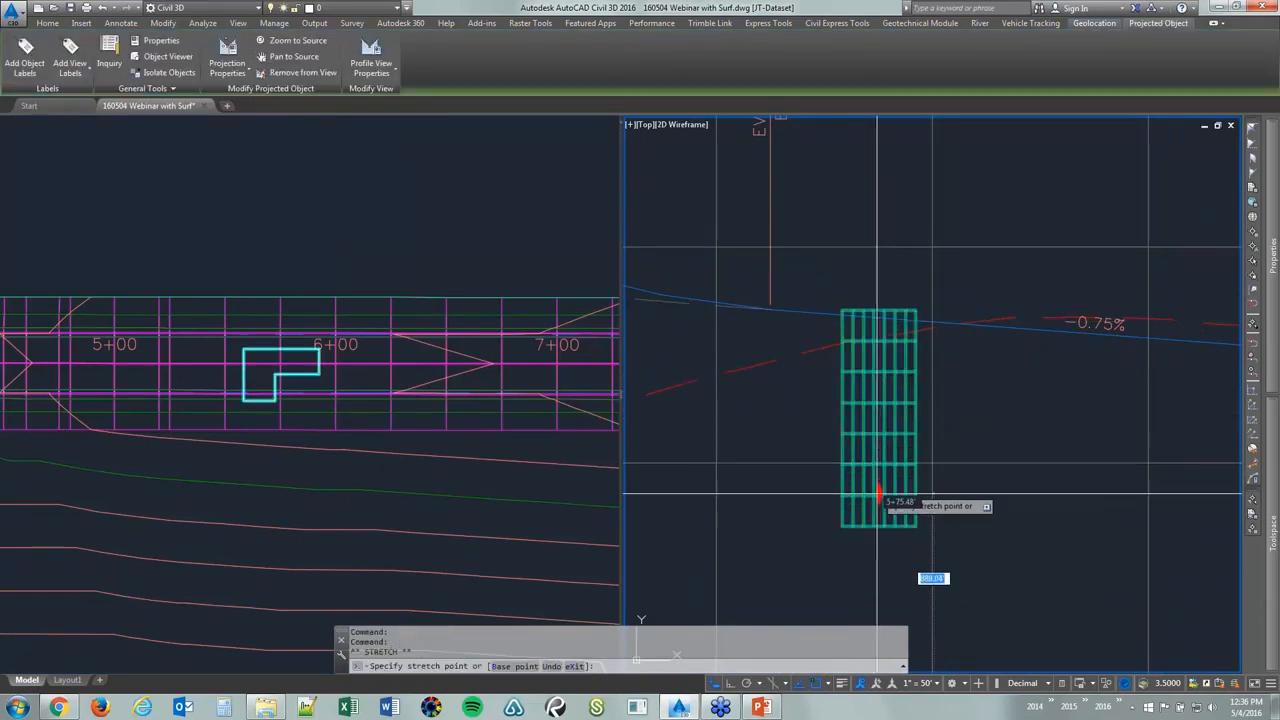
pyautogui.click(878, 514)
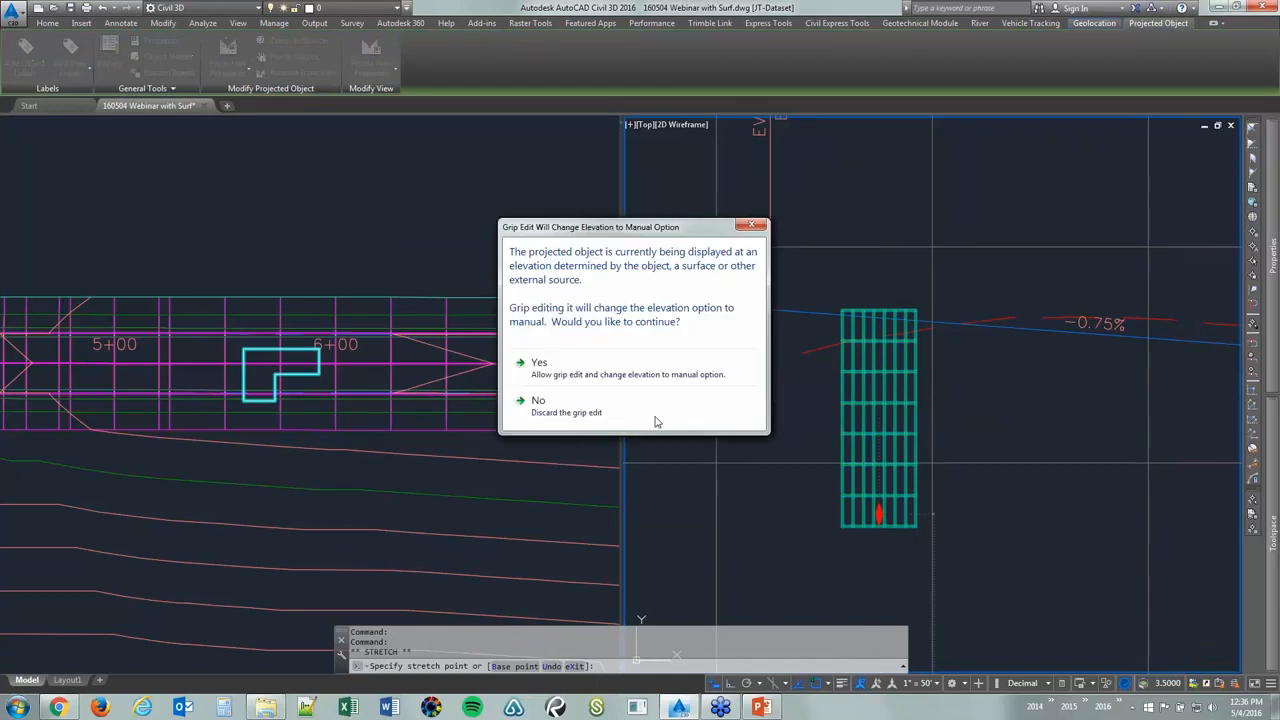
pyautogui.click(593, 366)
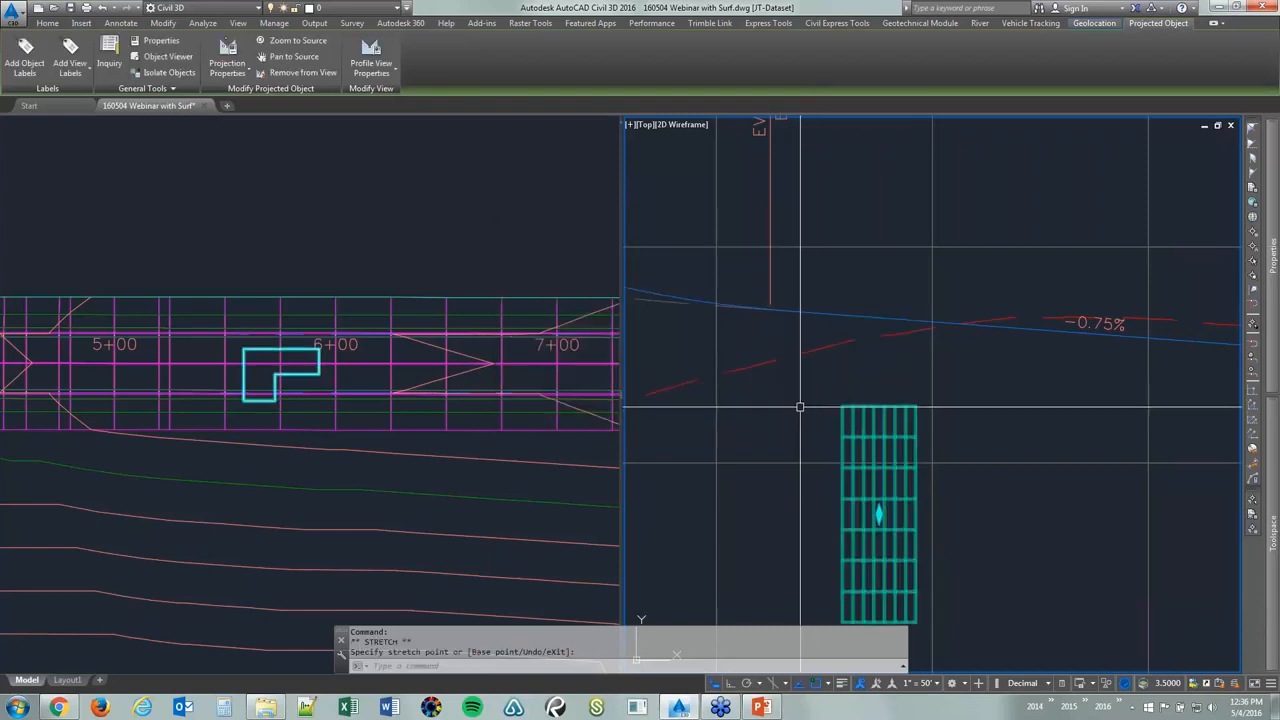
pyautogui.press('Escape')
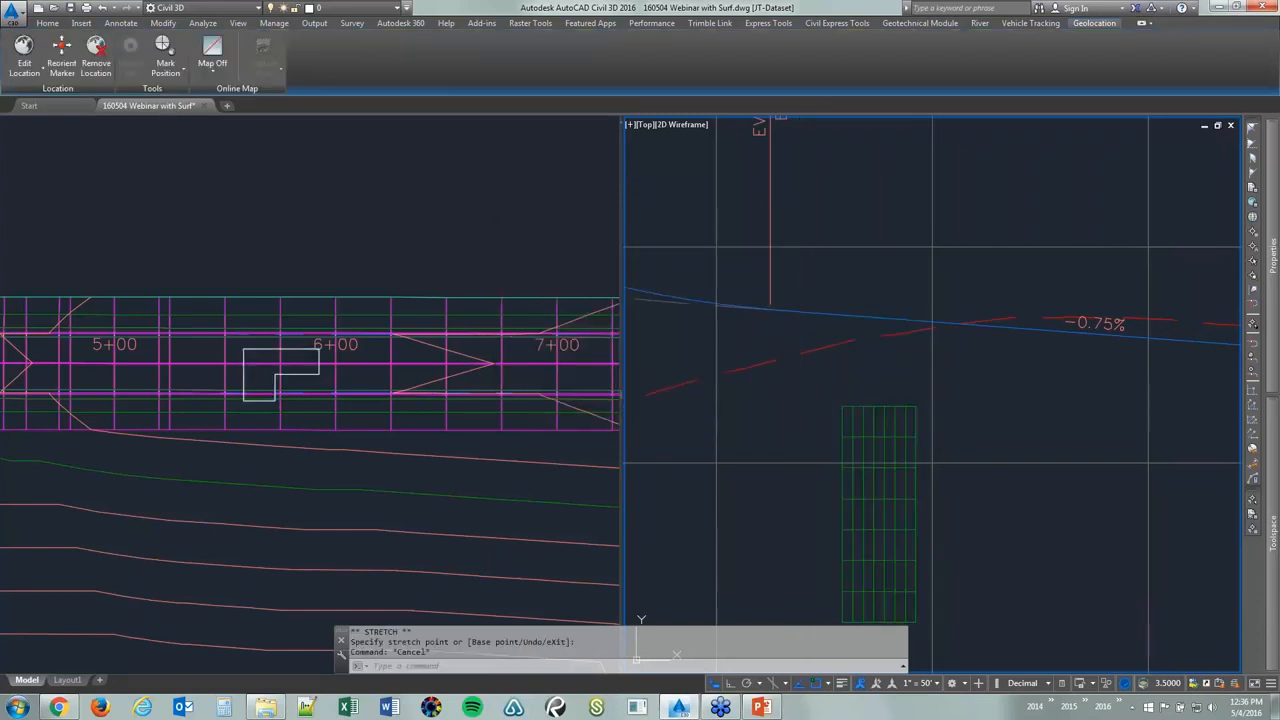
# Rotate the L-shaped solid in plan clockwise about a point inside it, so it sits at an angle to North Road
pyautogui.click(289, 377)
pyautogui.click(285, 375)
pyautogui.scroll(4, 267, 367)
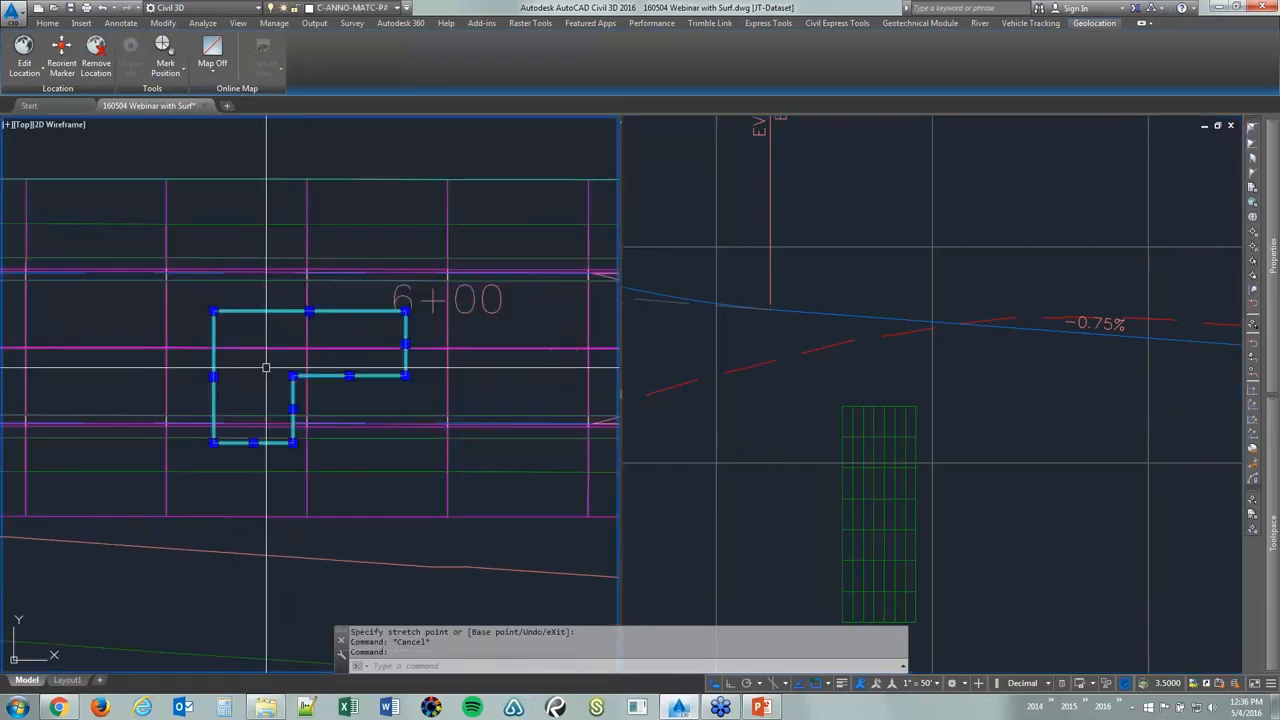
pyautogui.write('RO')
pyautogui.press('Return')
pyautogui.click(266, 367)
pyautogui.scroll(2, 267, 367)
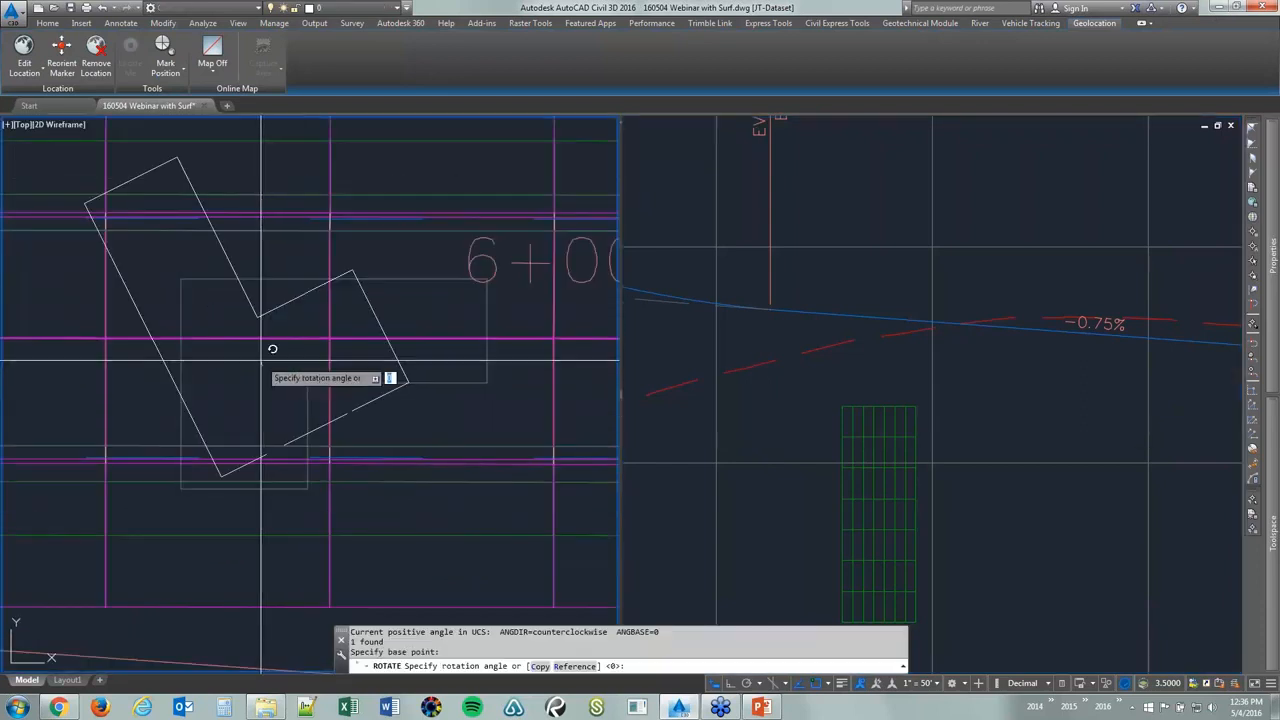
pyautogui.click(386, 425)
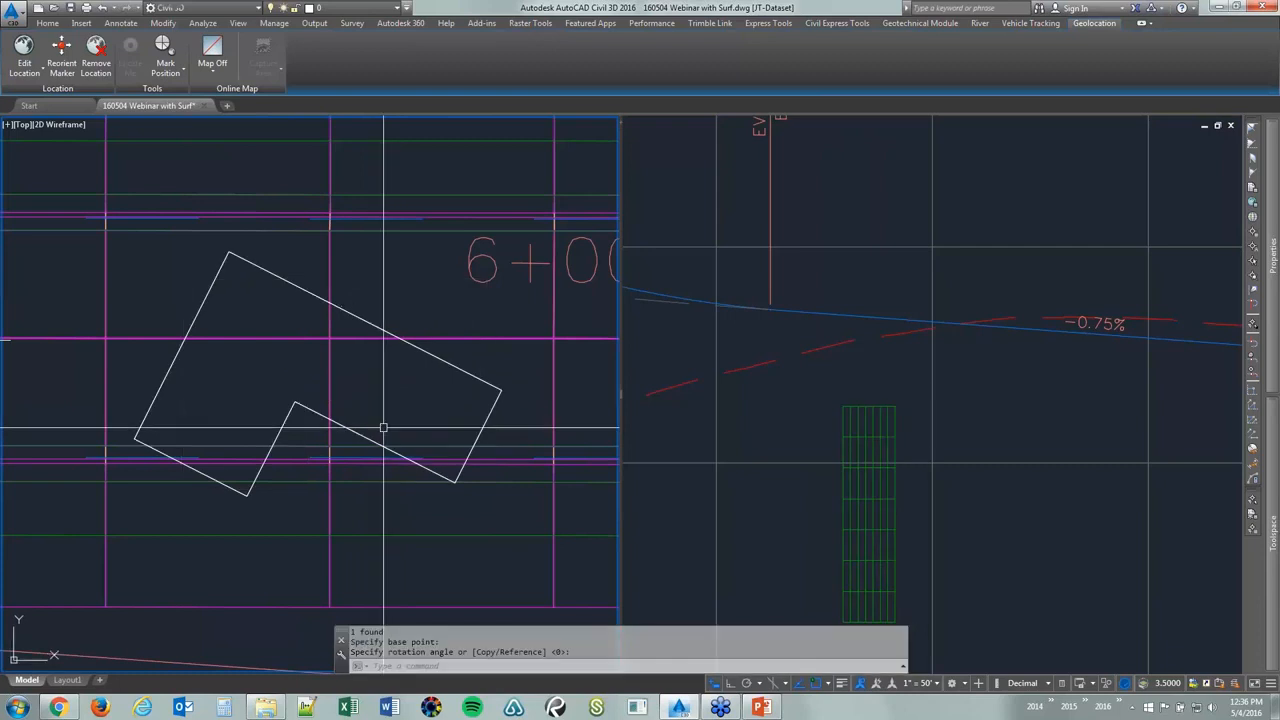
pyautogui.write('NUMBER')
pyautogui.press('Return')
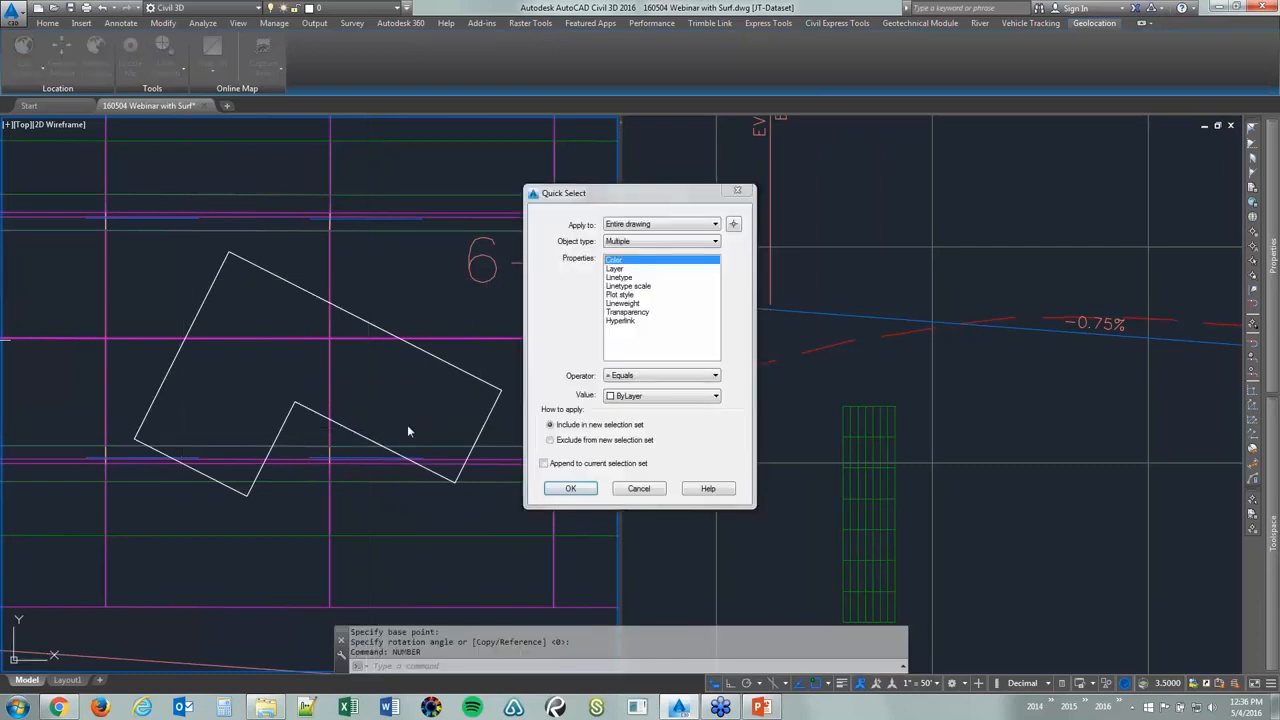
pyautogui.press('Escape')
# Move the rotated L-shaped solid up in plan so its inner corner lies just above the North Road centerline
pyautogui.write('m')
pyautogui.press('Return')
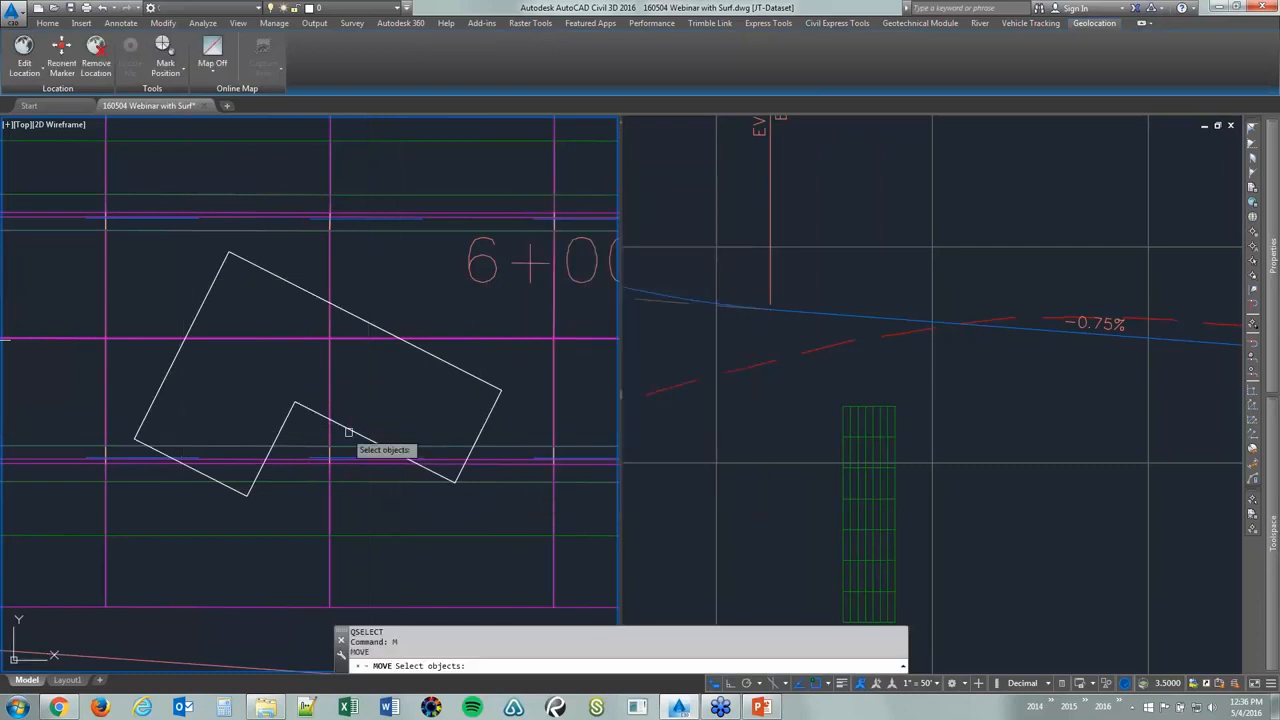
pyautogui.click(300, 409)
pyautogui.click(266, 403)
pyautogui.press('Return')
pyautogui.moveTo(178, 404); pyautogui.dragTo(254, 389, button='middle')
pyautogui.click(254, 389)
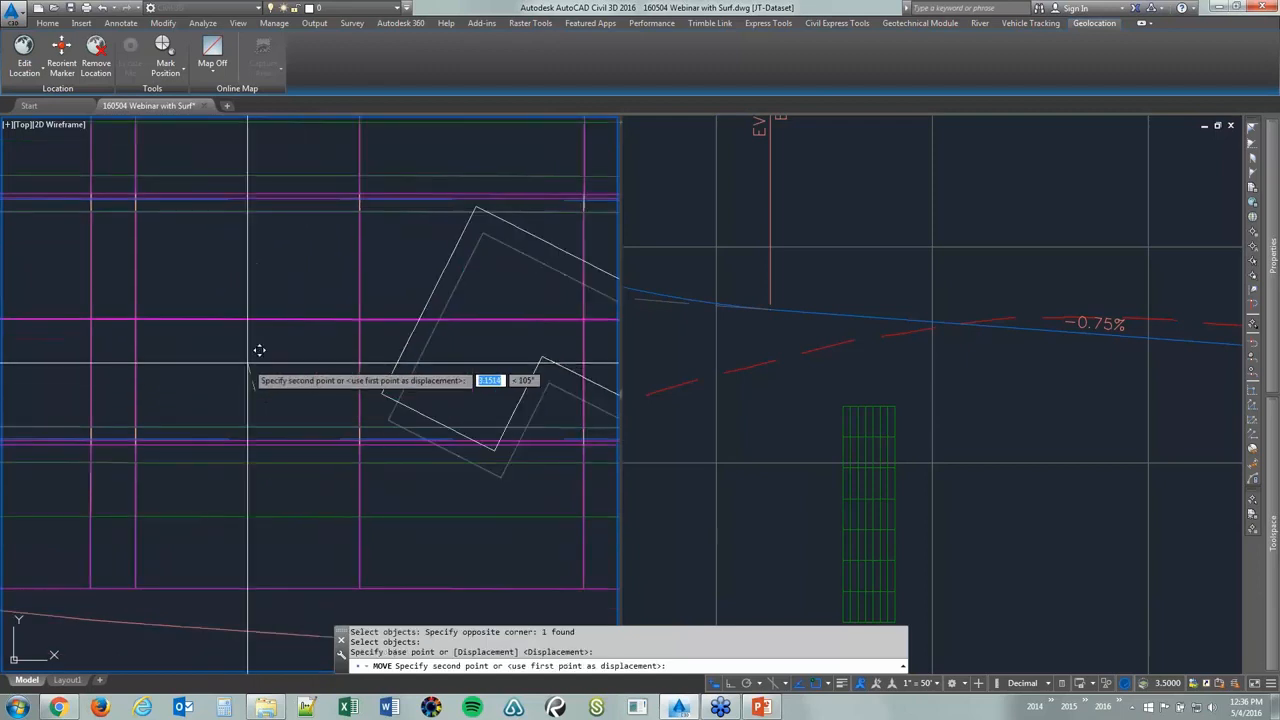
pyautogui.click(264, 288)
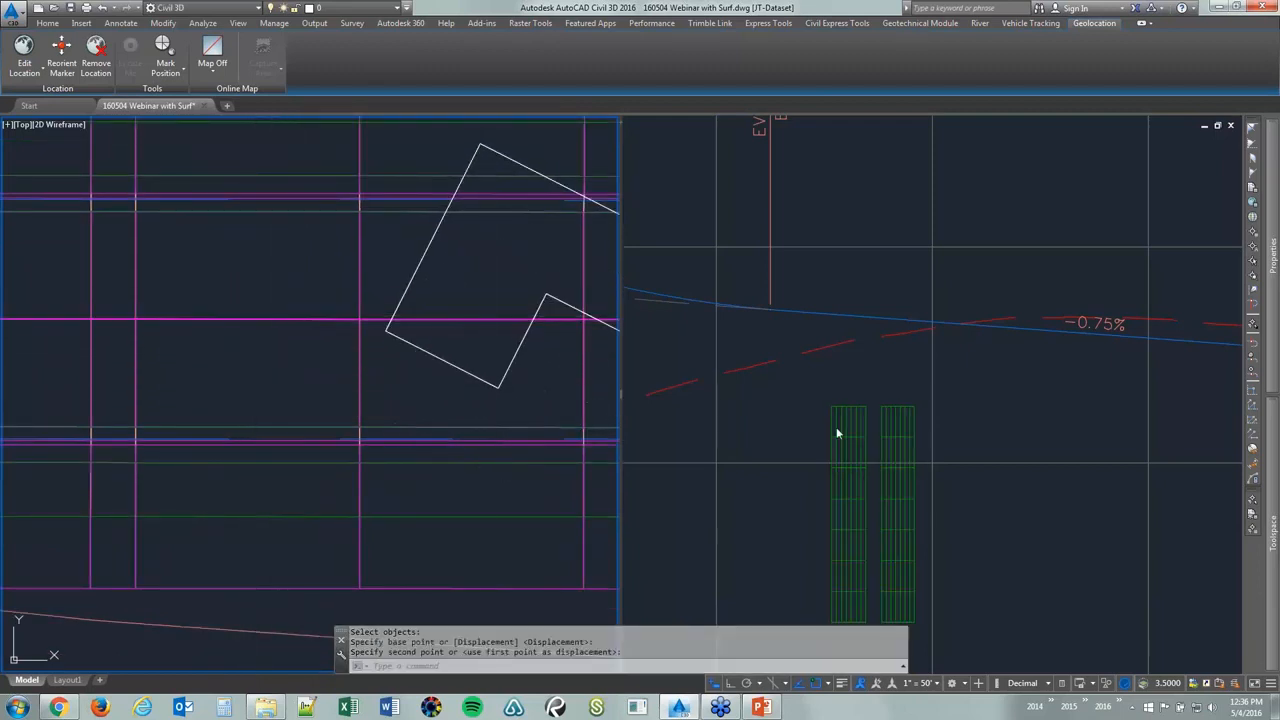
# Compare the solid's new plan position with its updated projection in the North Road profile view
pyautogui.click(868, 426)
pyautogui.scroll(-2, 868, 426)
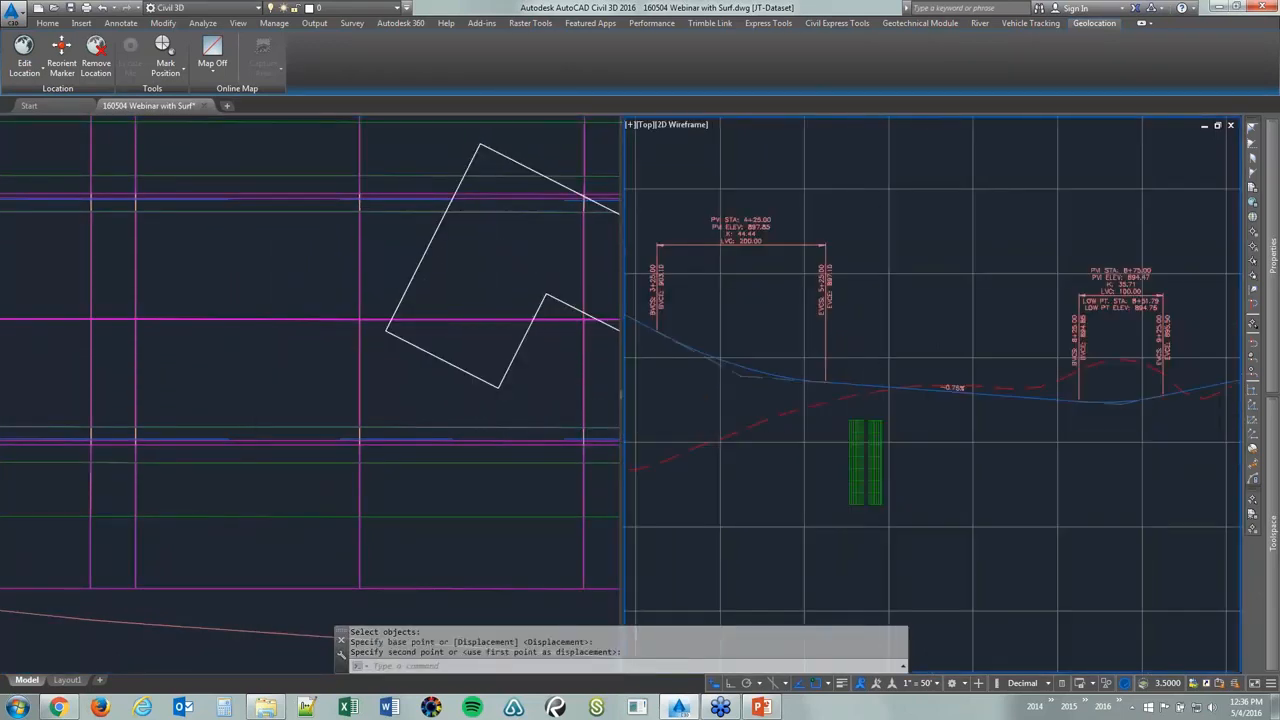
pyautogui.scroll(1, 847, 427)
pyautogui.click(563, 397)
pyautogui.moveTo(569, 397); pyautogui.dragTo(381, 389, button='middle')
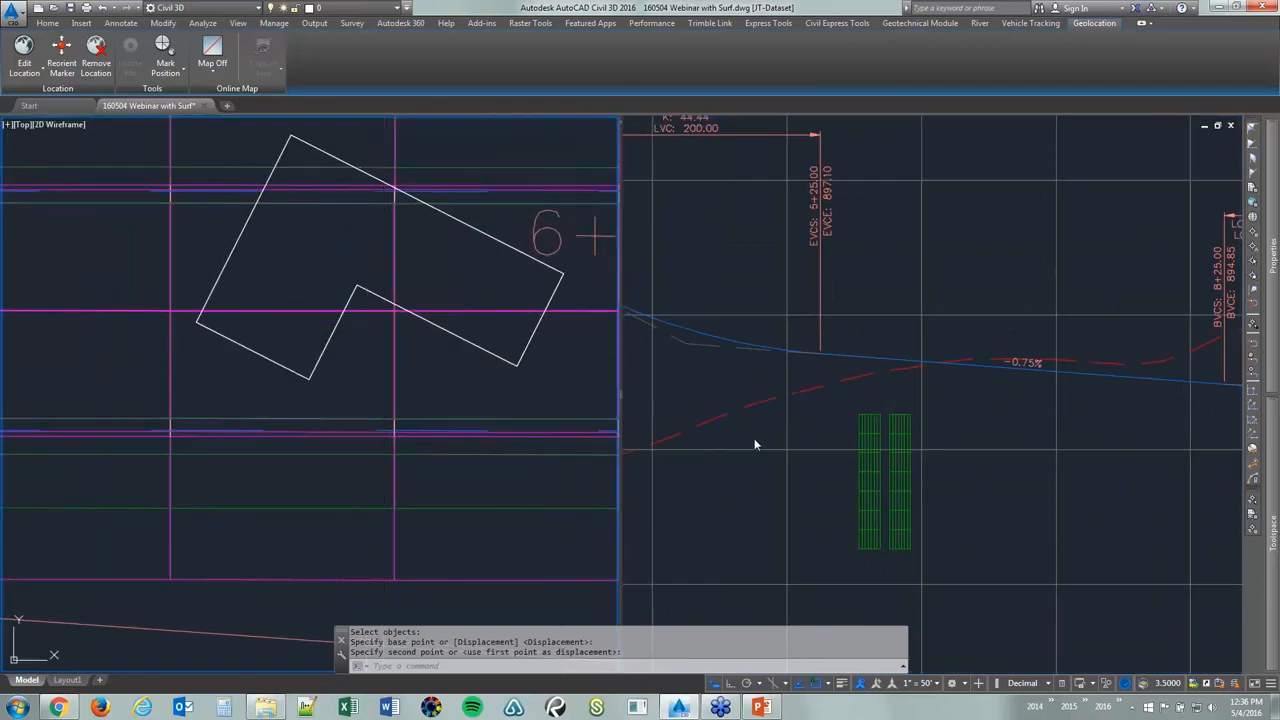
pyautogui.click(790, 450)
pyautogui.scroll(-4, 826, 466)
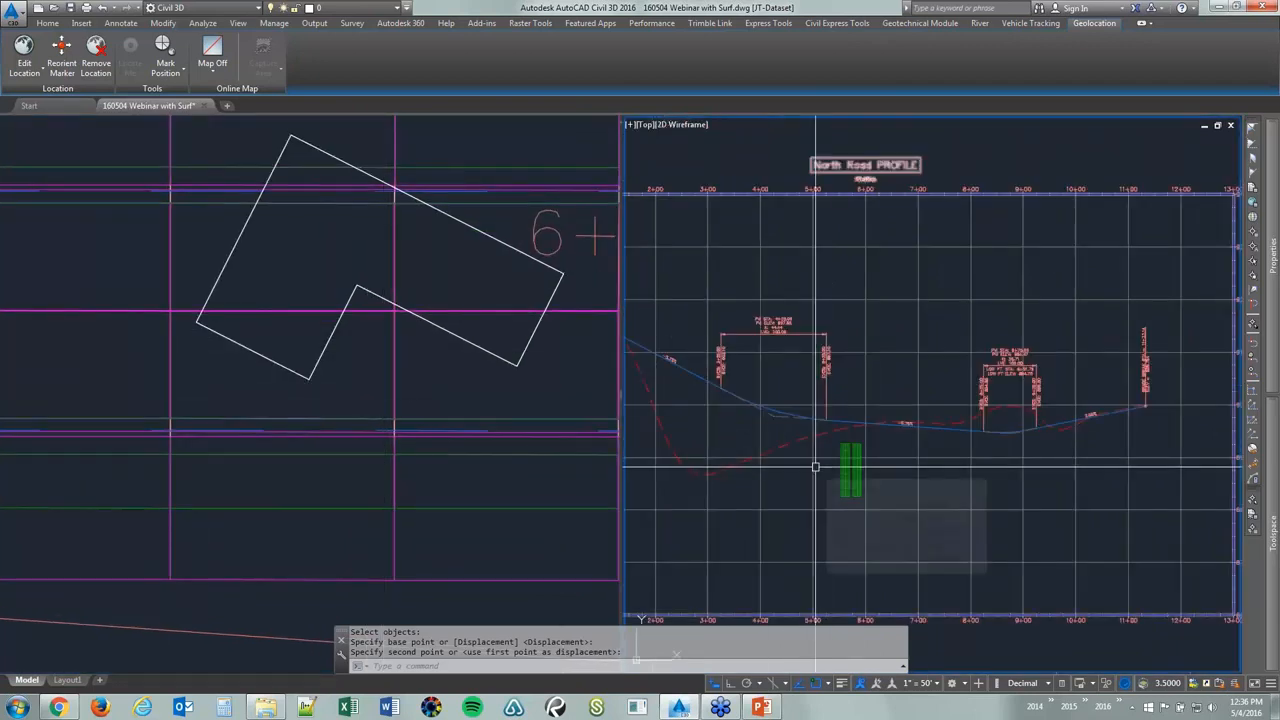
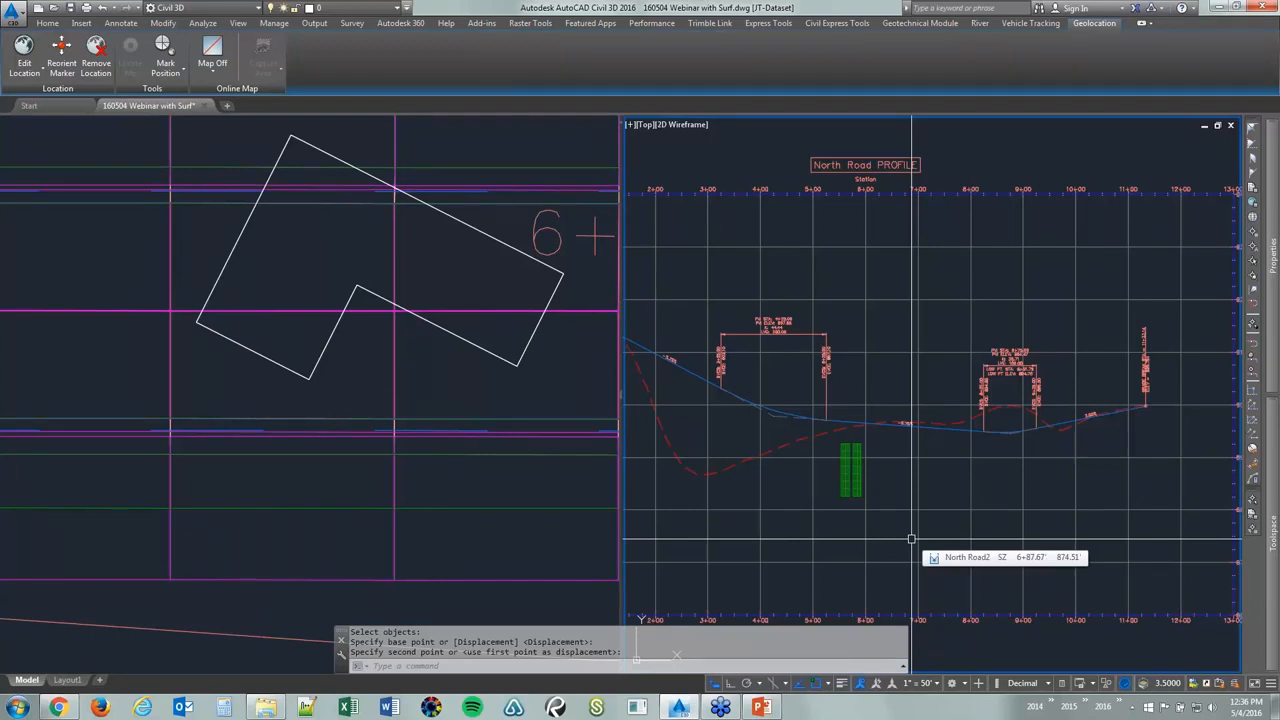
pyautogui.scroll(2, 911, 540)
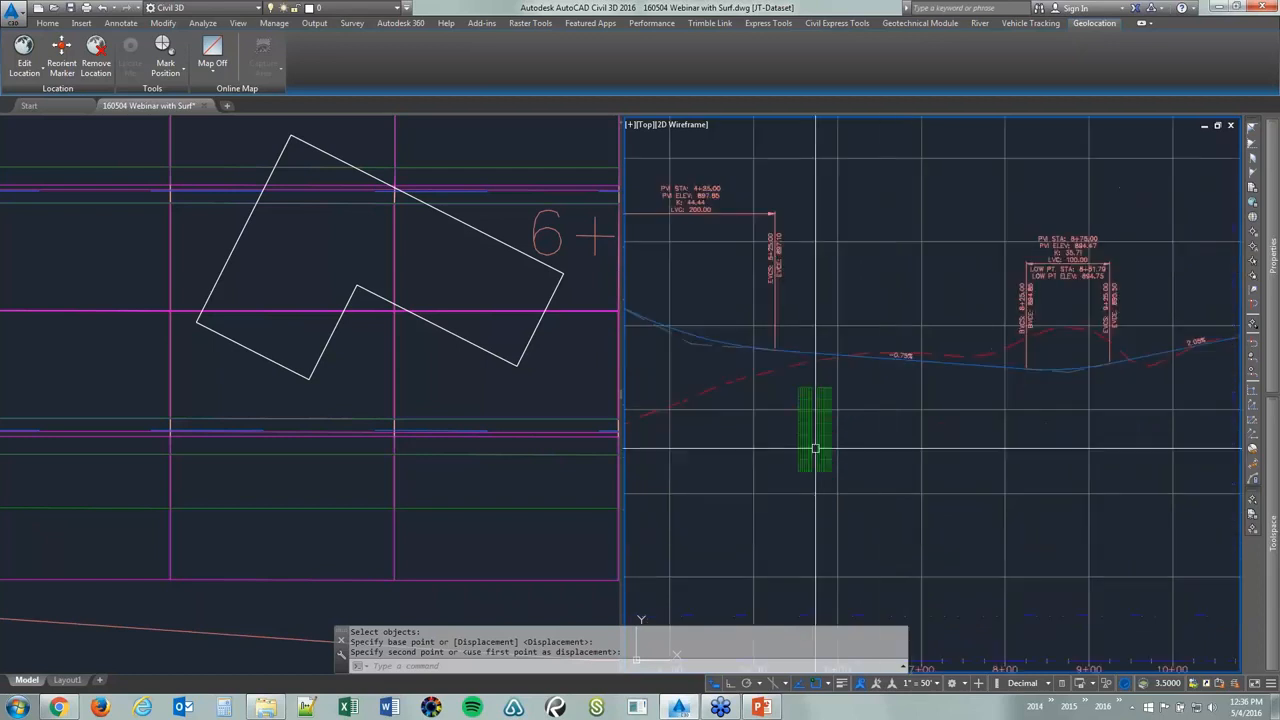
# Try the Realistic visual style on the profile viewport, and restore 2D Wireframe
pyautogui.click(677, 126)
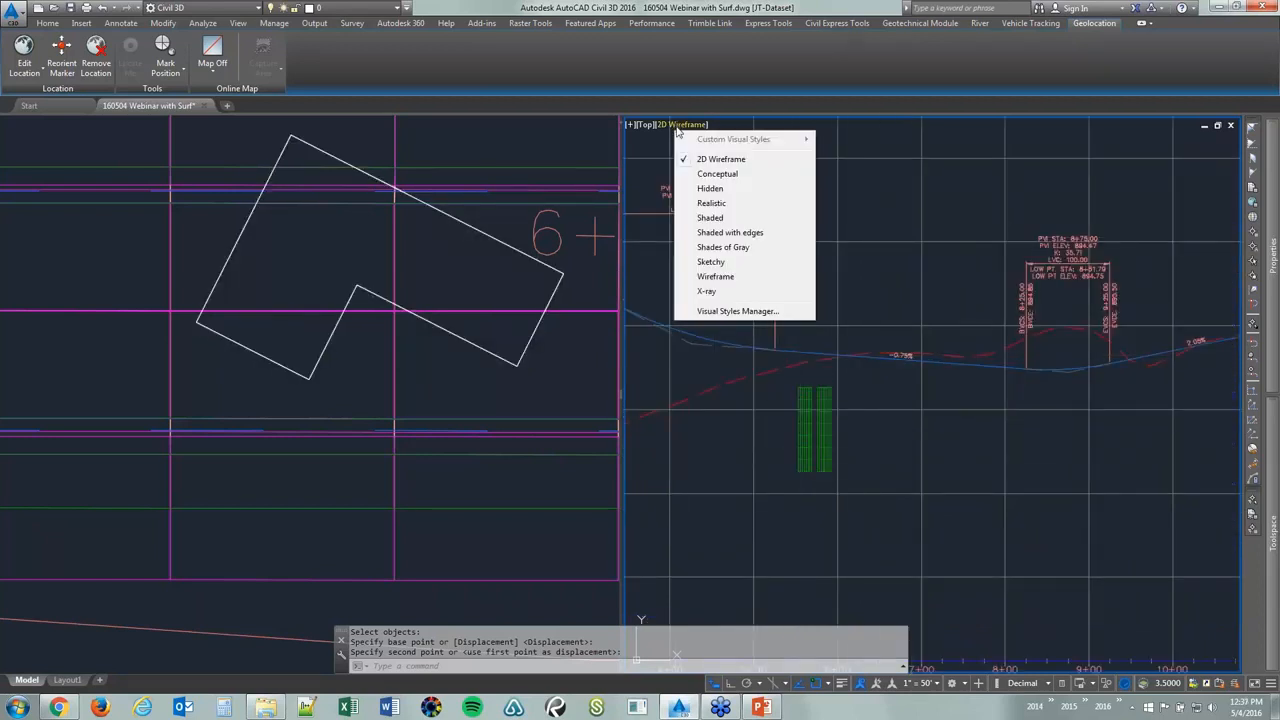
pyautogui.click(737, 203)
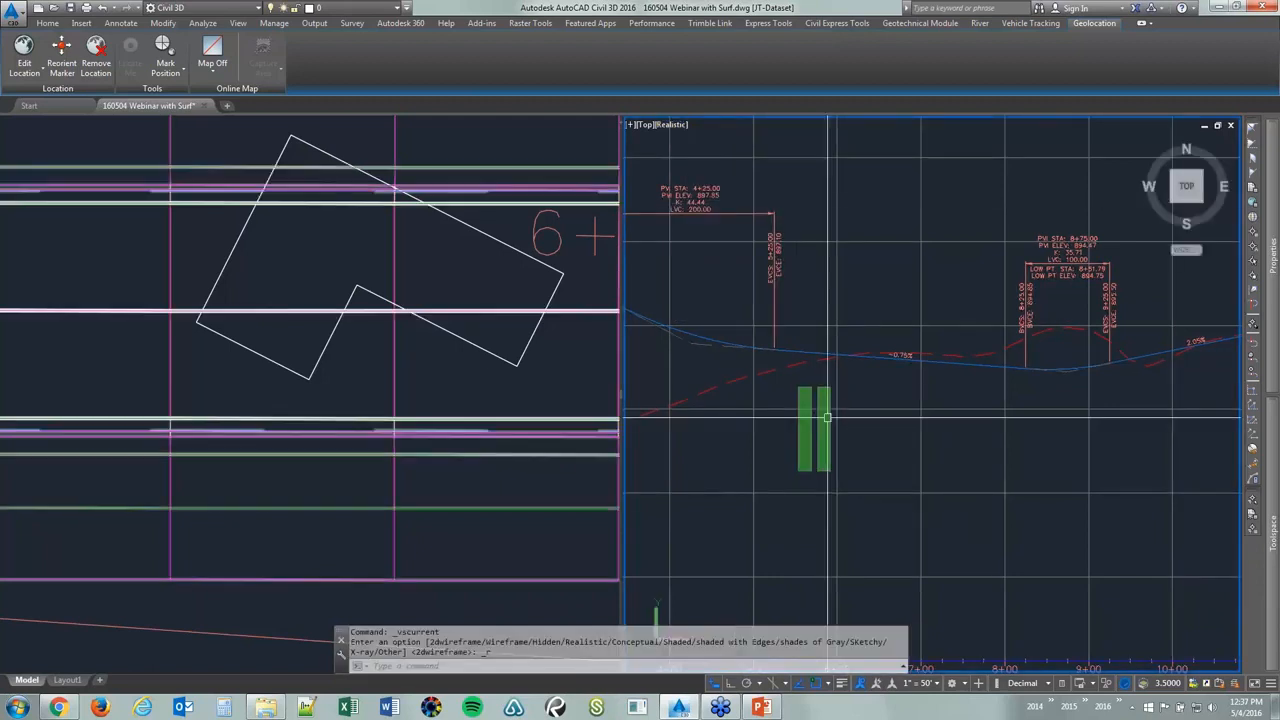
pyautogui.click(672, 124)
pyautogui.click(706, 160)
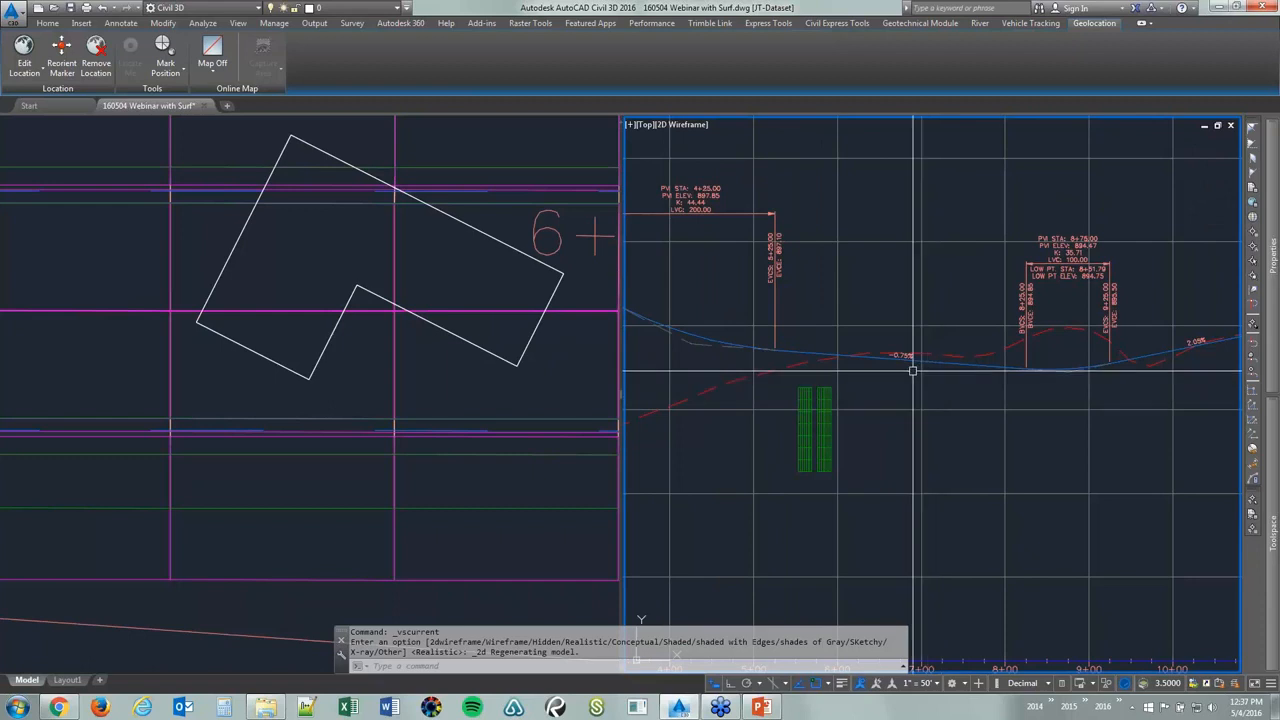
# Maximize the plan viewport so it fills the drawing area
pyautogui.scroll(3, 807, 399)
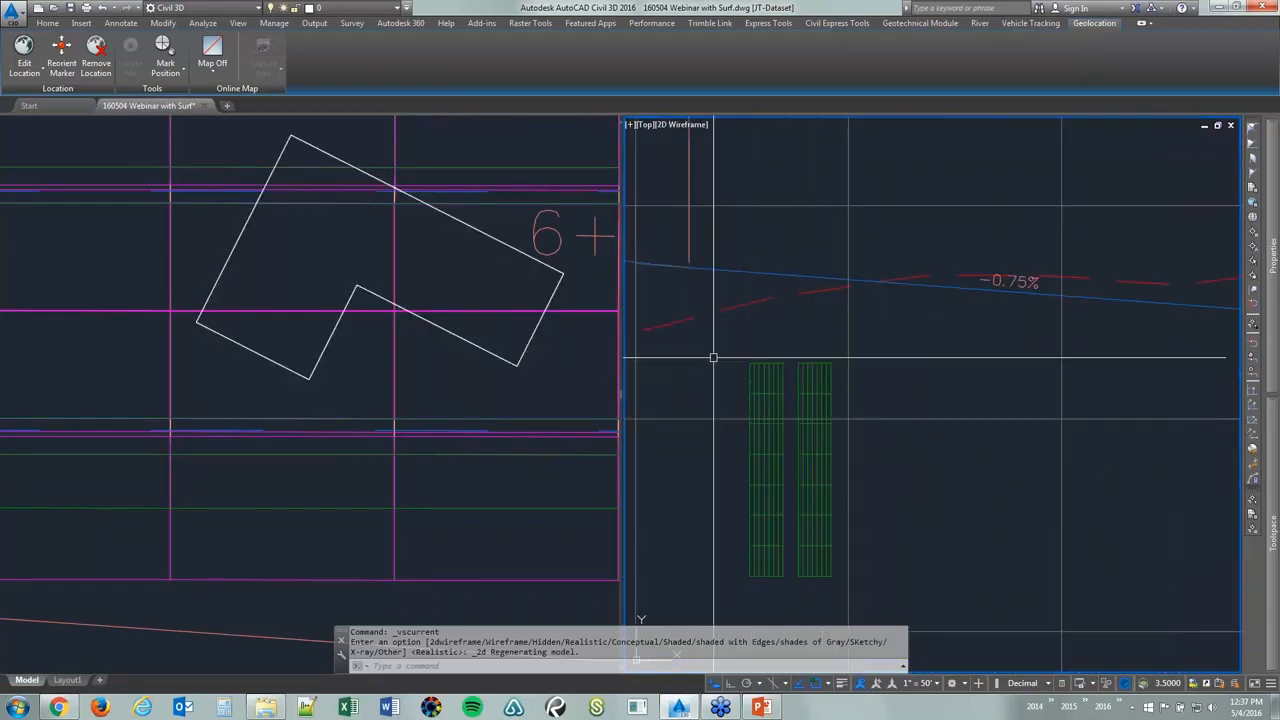
pyautogui.scroll(-5, 725, 377)
pyautogui.moveTo(753, 406); pyautogui.dragTo(849, 403, button='middle')
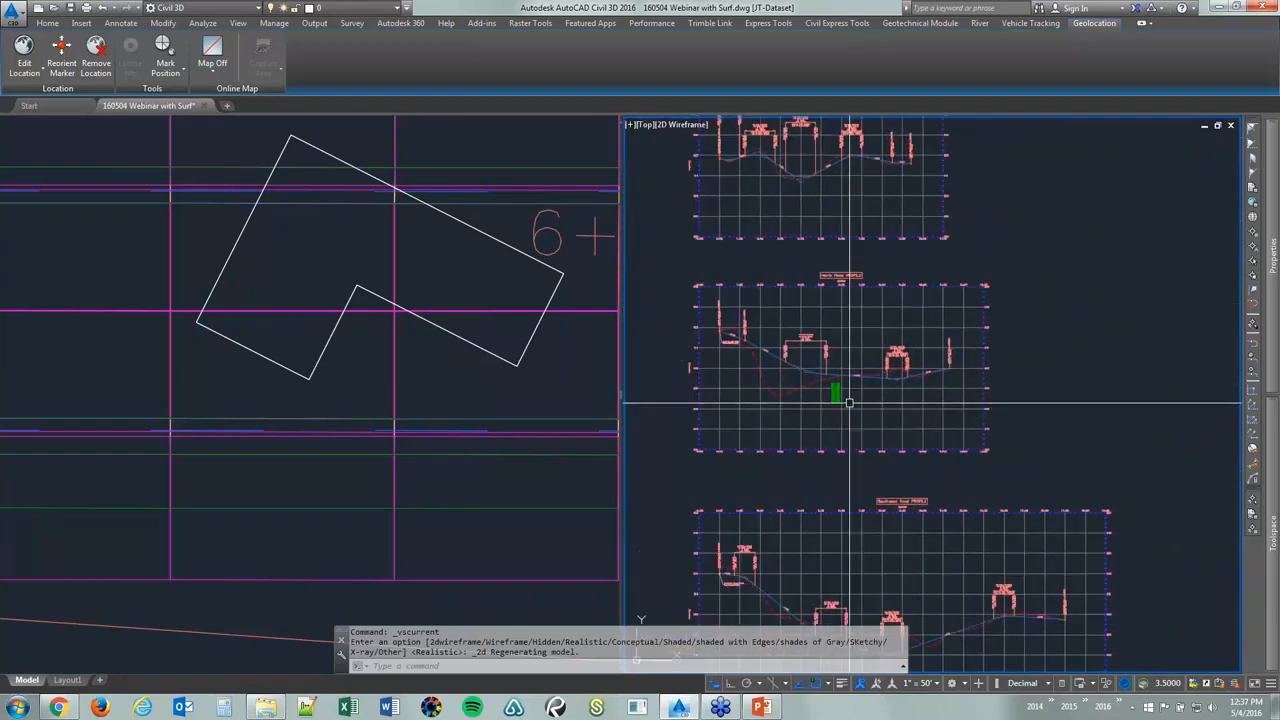
pyautogui.moveTo(849, 403)
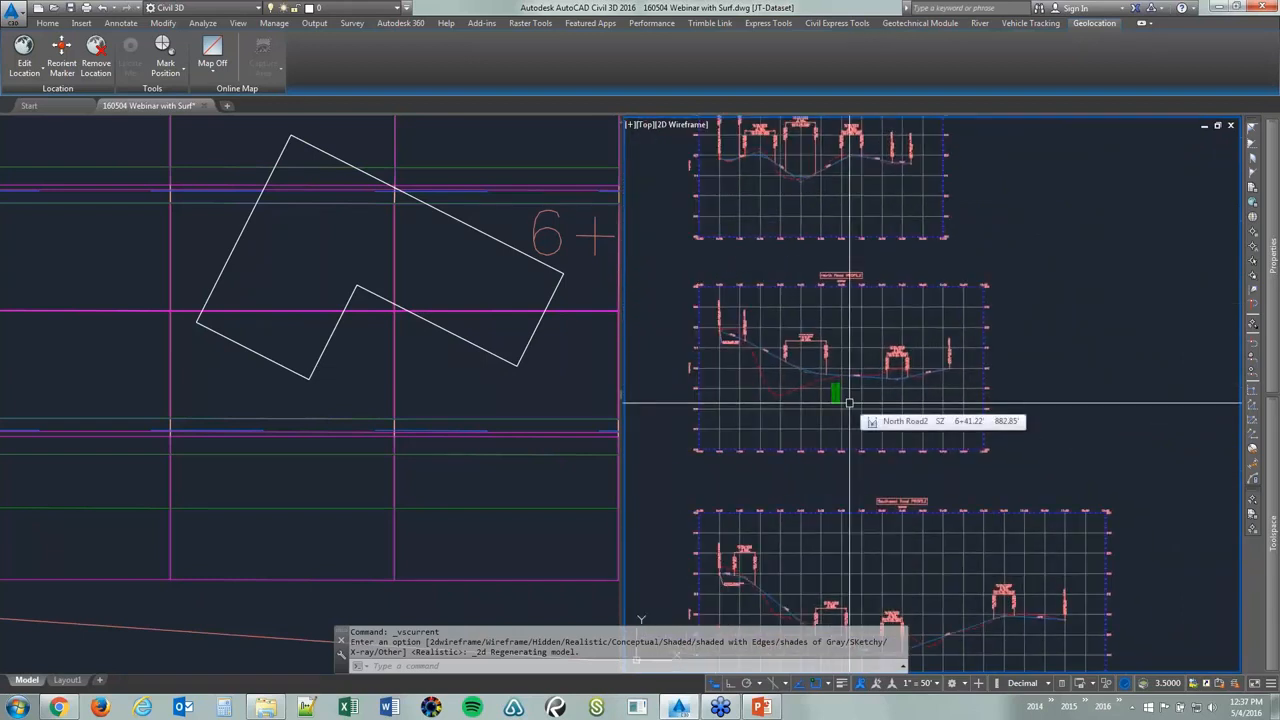
pyautogui.click(332, 281)
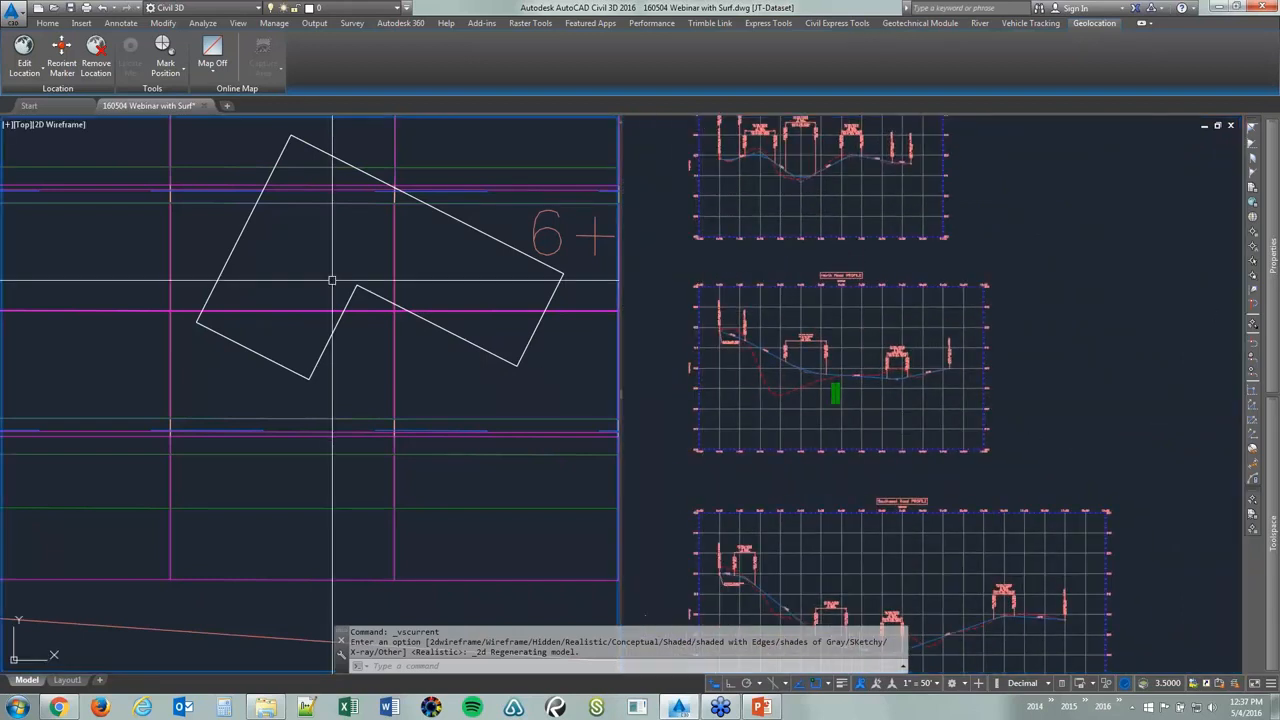
pyautogui.click(8, 124)
pyautogui.click(25, 139)
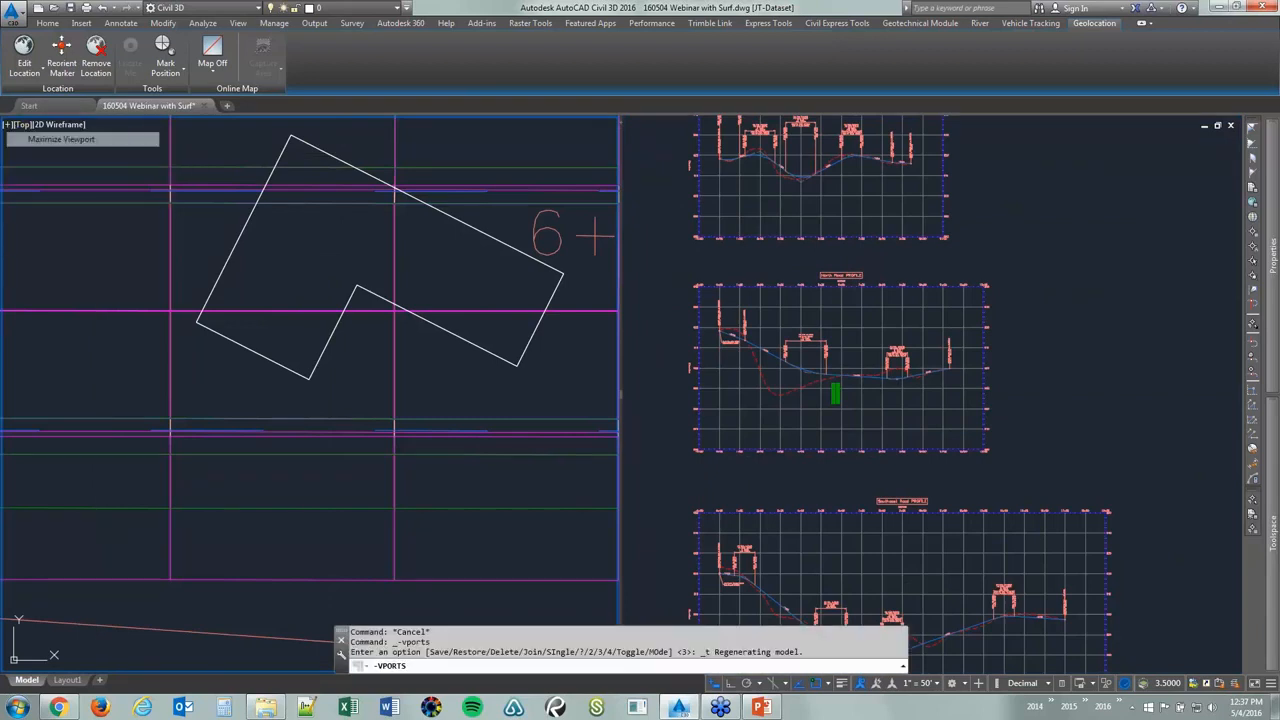
pyautogui.scroll(-5, 432, 307)
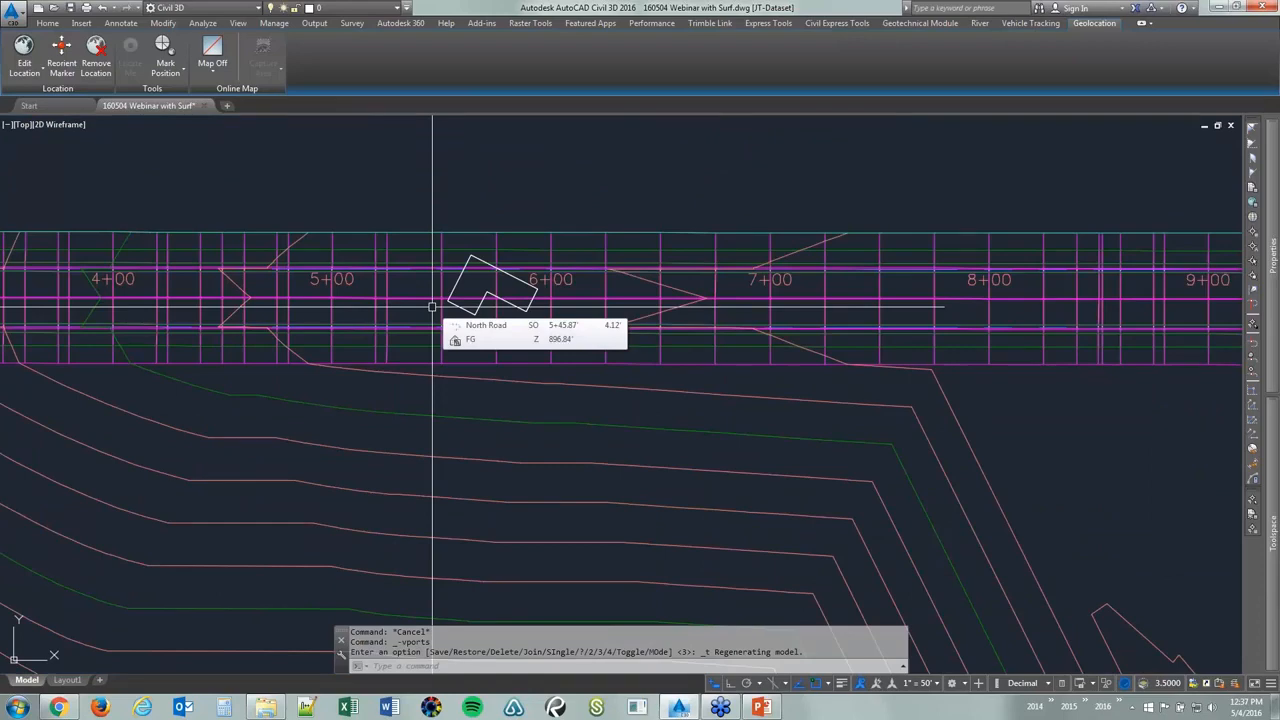
# Erase the L-shaped solid near station 6+00 on North Road
pyautogui.scroll(4, 432, 307)
pyautogui.click(420, 258)
pyautogui.scroll(-2, 421, 262)
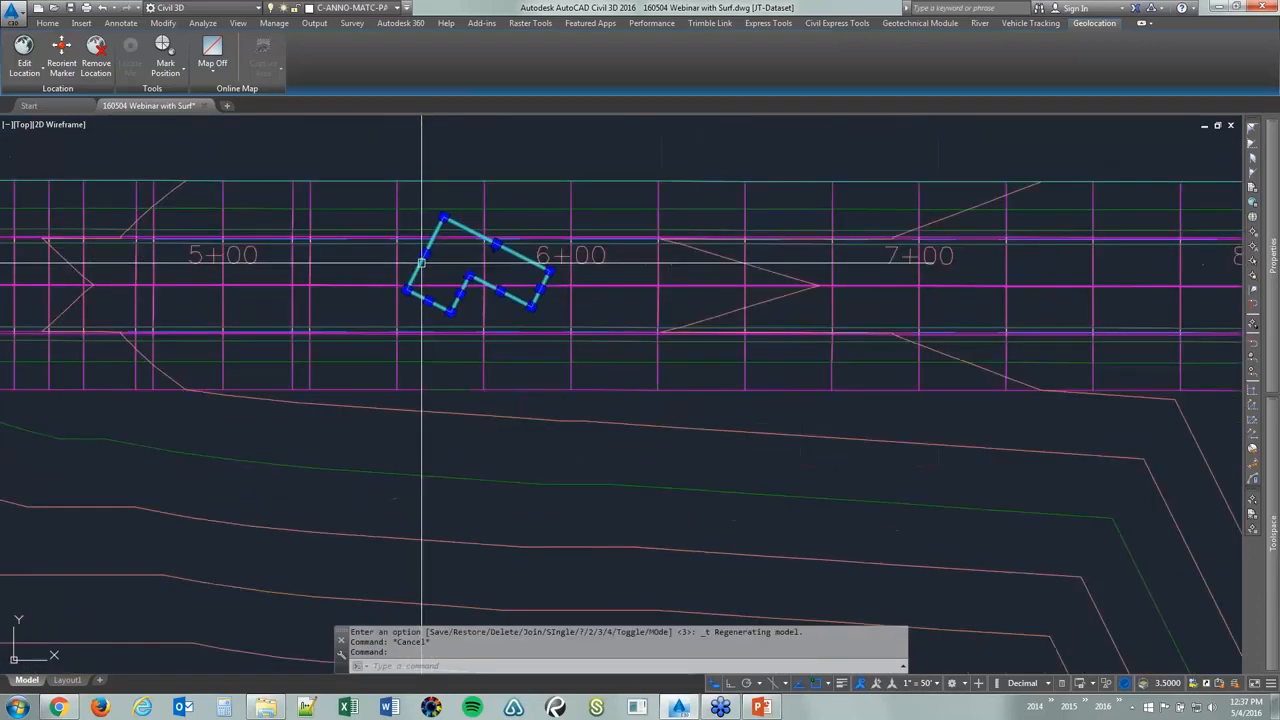
pyautogui.scroll(-3, 421, 262)
pyautogui.write('e')
pyautogui.press('Return')
pyautogui.scroll(-3, 434, 337)
pyautogui.scroll(1, 609, 396)
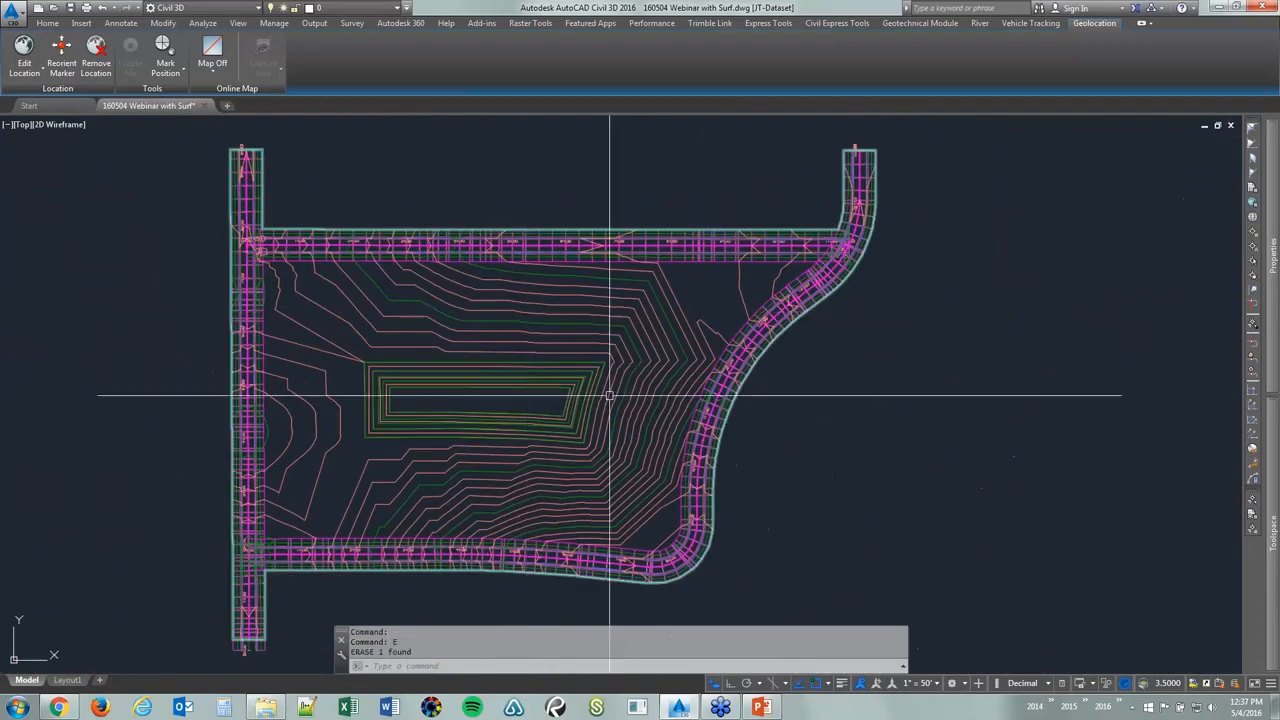
pyautogui.scroll(2, 501, 300)
pyautogui.press('Escape')
# Open the FG surface's properties and set its surface style to _No Display
pyautogui.moveTo(1268, 415)
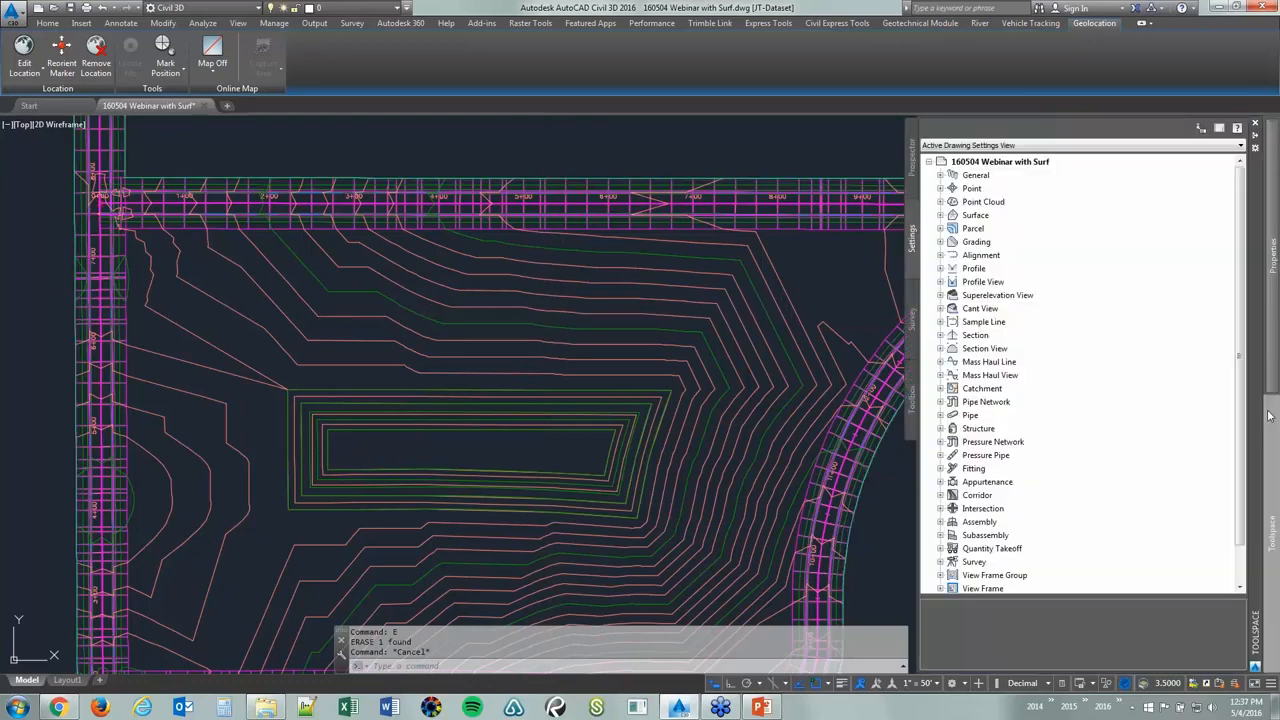
pyautogui.click(912, 168)
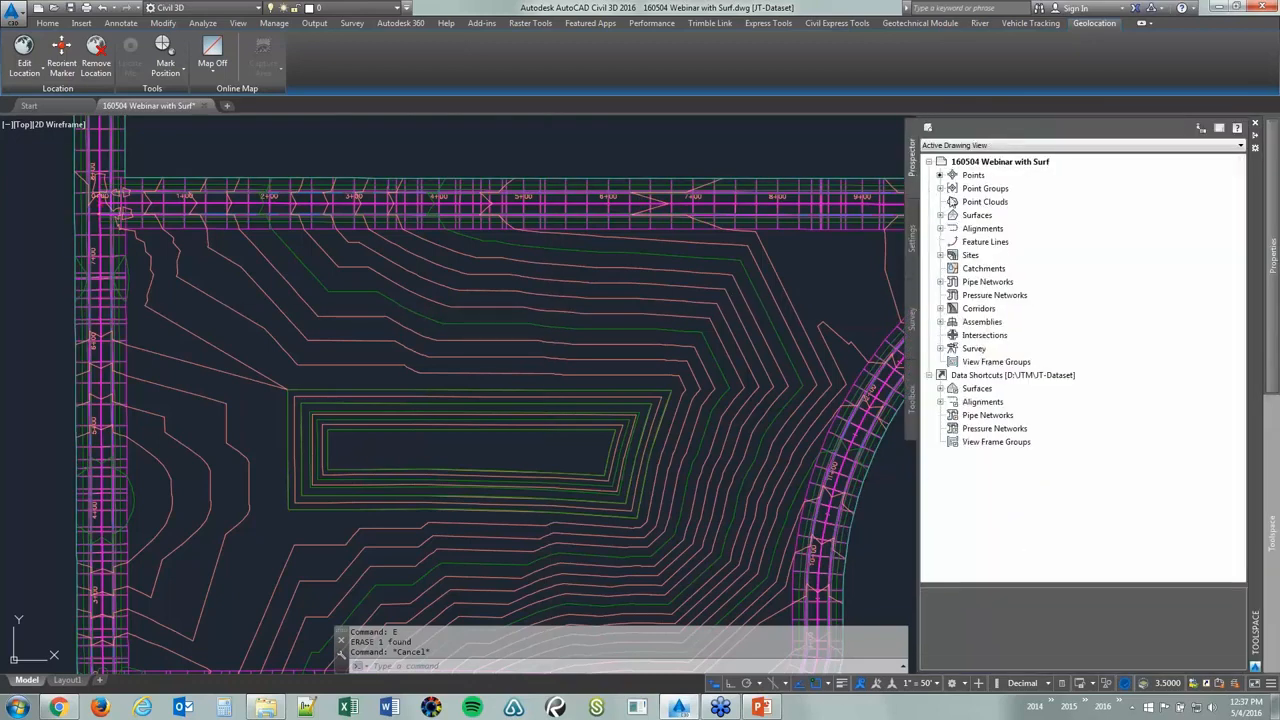
pyautogui.click(940, 215)
pyautogui.click(995, 258)
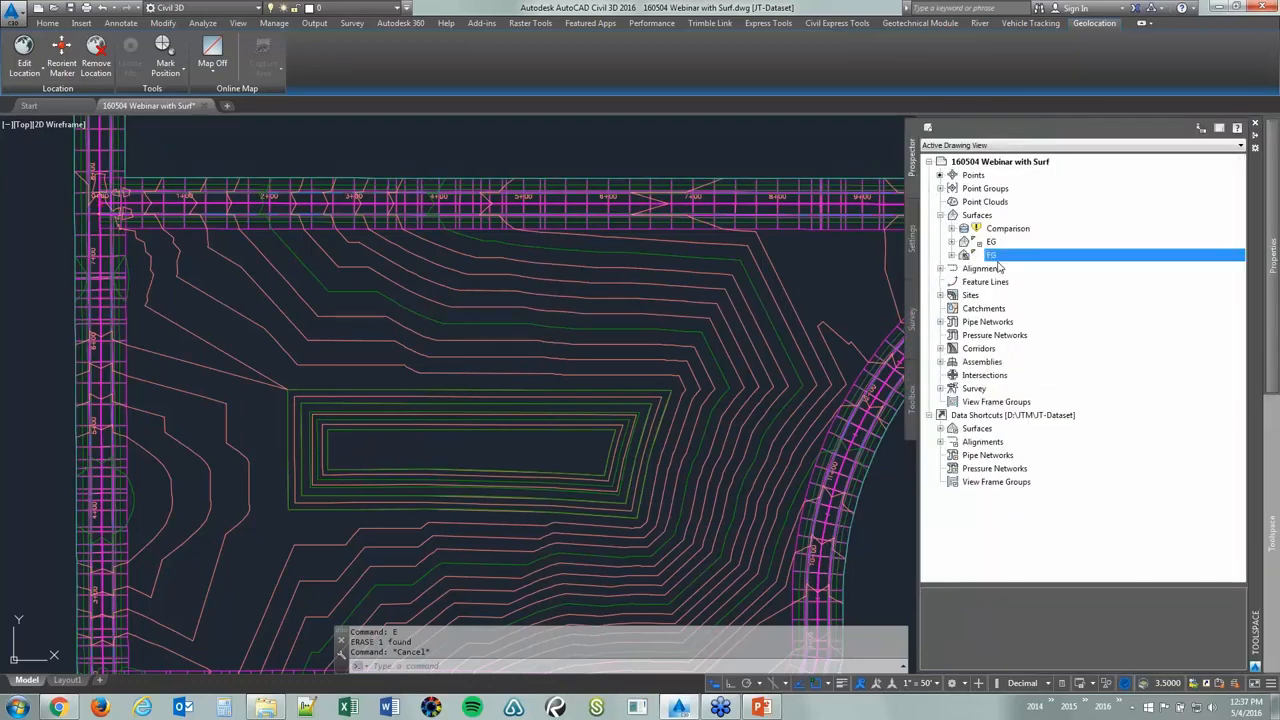
pyautogui.rightClick(998, 265)
pyautogui.click(993, 255)
pyautogui.rightClick(993, 255)
pyautogui.click(1008, 260)
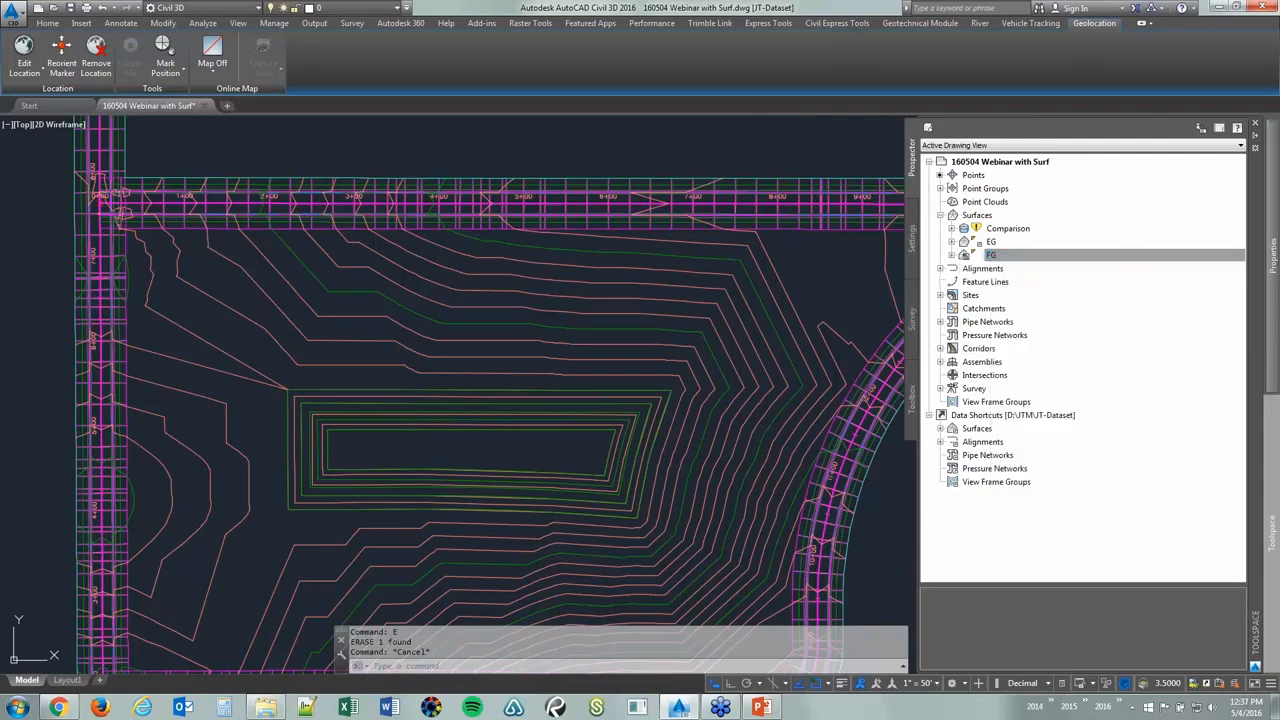
pyautogui.click(503, 352)
pyautogui.click(495, 371)
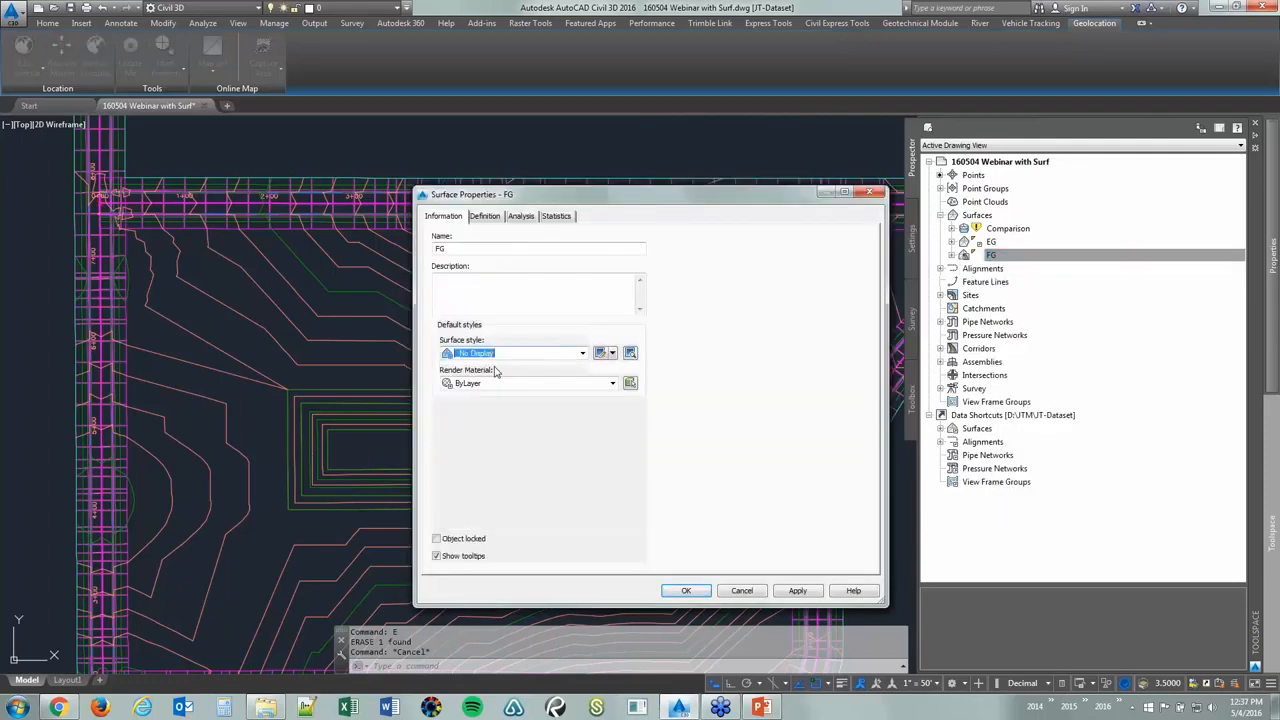
pyautogui.click(706, 590)
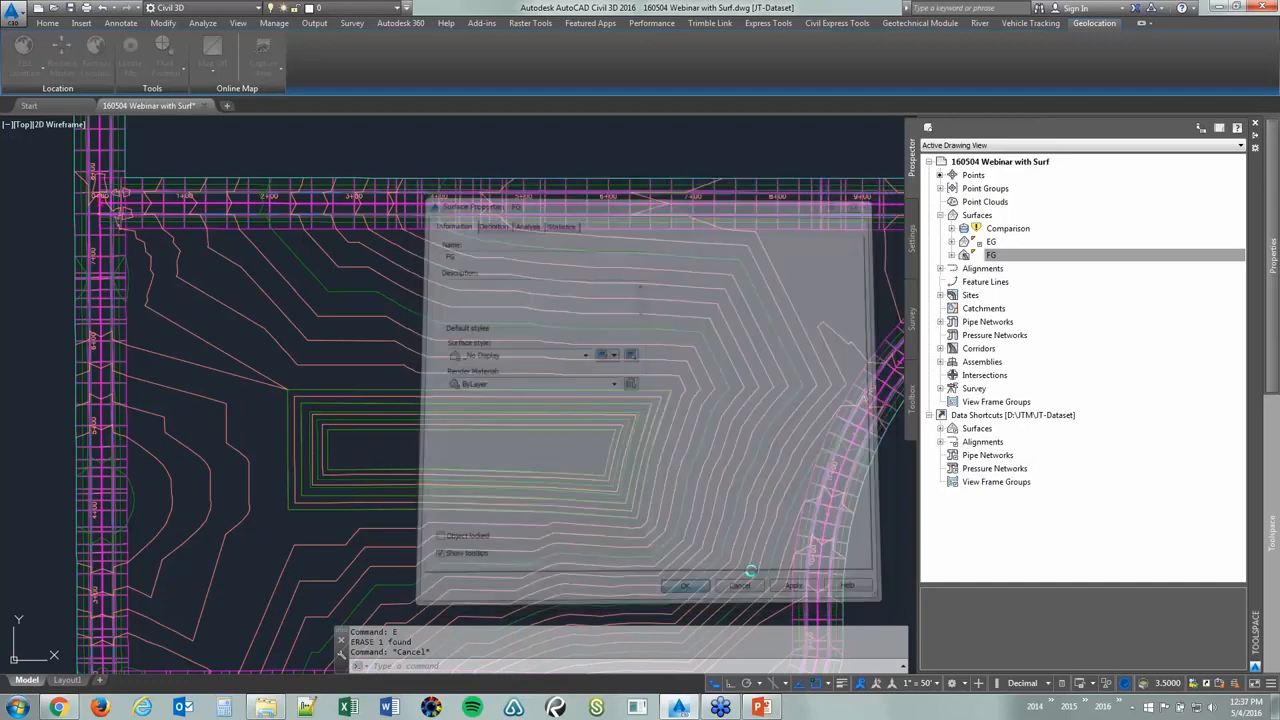
# Set the Comparison surface's style to Contours 2' and 10' (Design) in its surface properties
pyautogui.click(1000, 228)
pyautogui.rightClick(995, 226)
pyautogui.click(1035, 232)
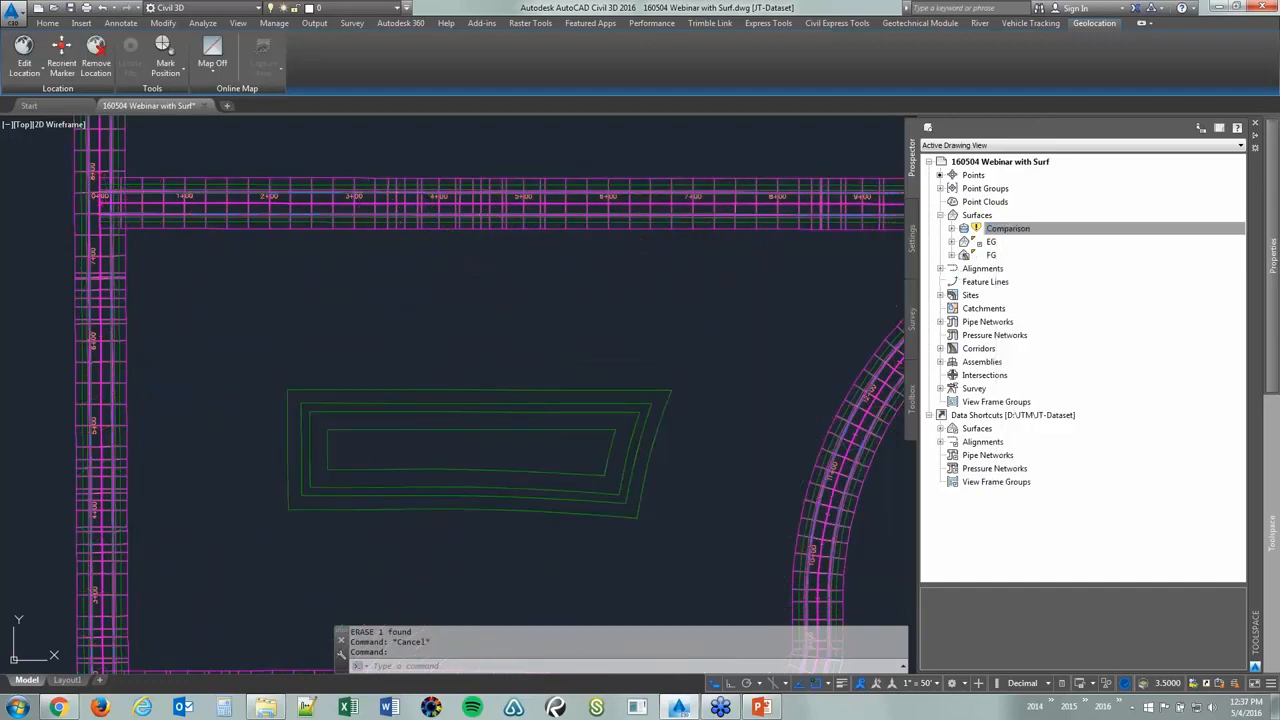
pyautogui.click(503, 356)
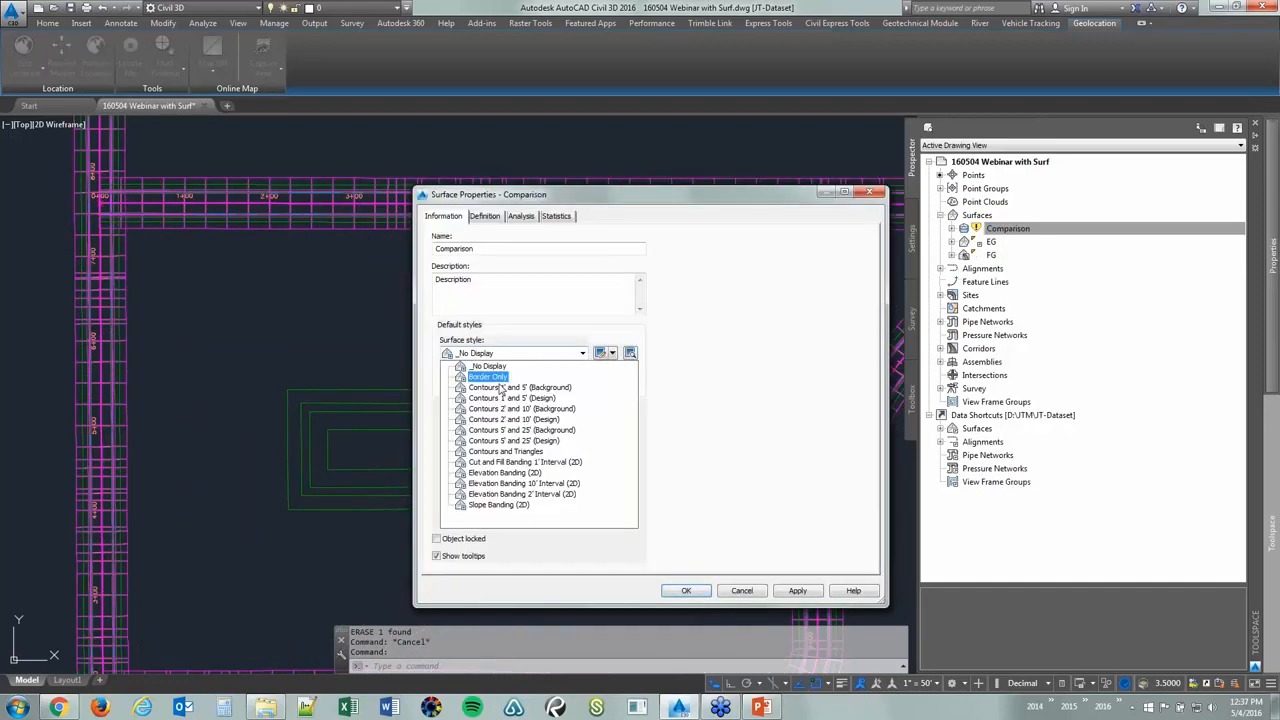
pyautogui.click(512, 419)
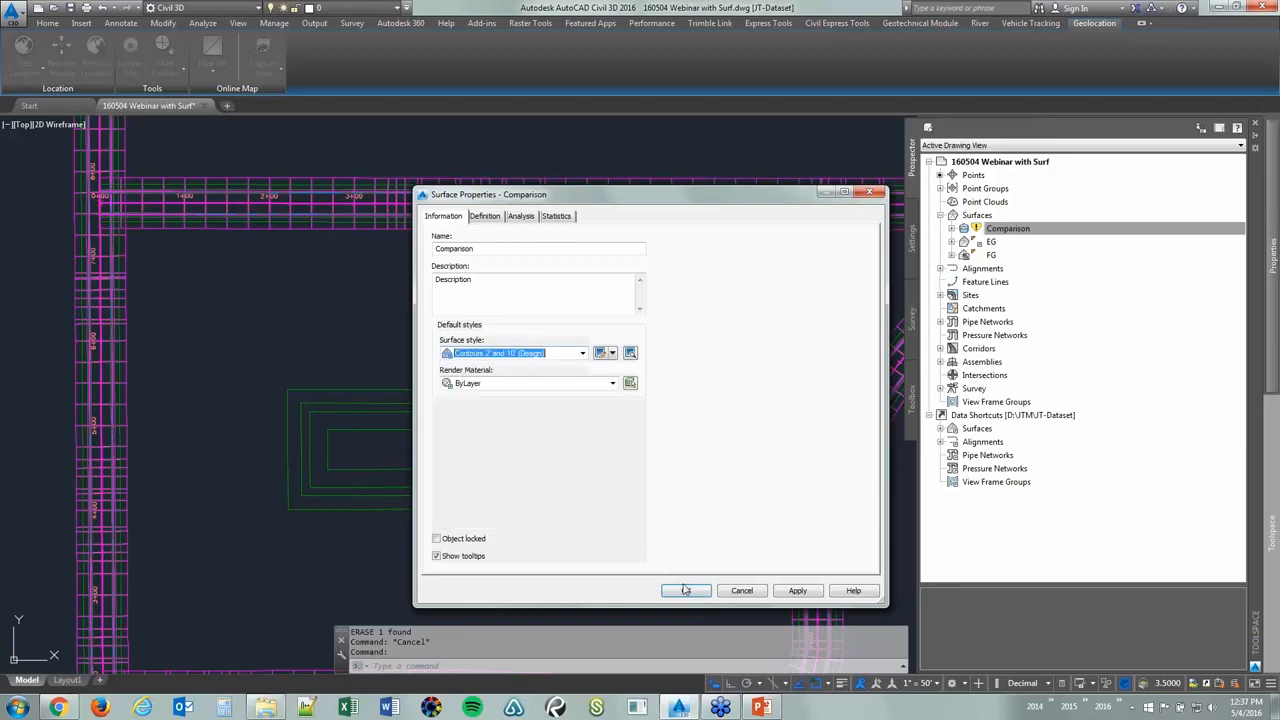
pyautogui.click(686, 590)
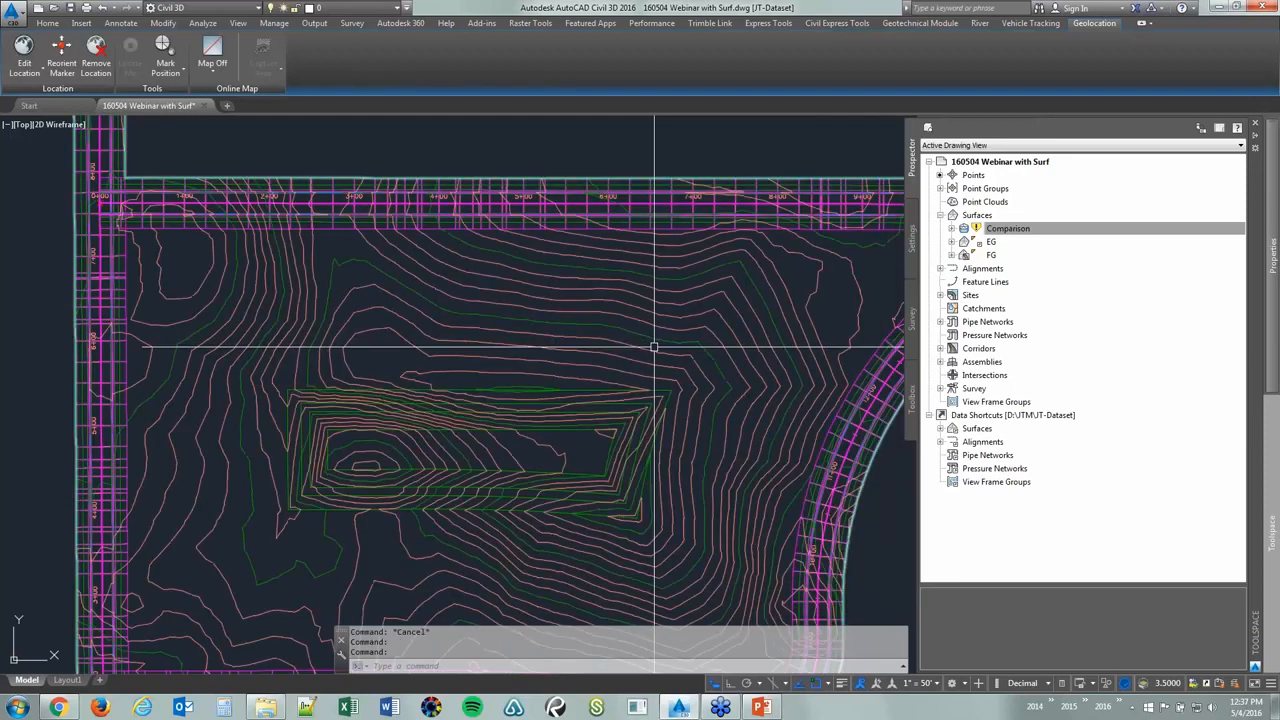
# Rebuild the out-of-date Comparison surface and clear the selection
pyautogui.rightClick(1001, 231)
pyautogui.click(1035, 270)
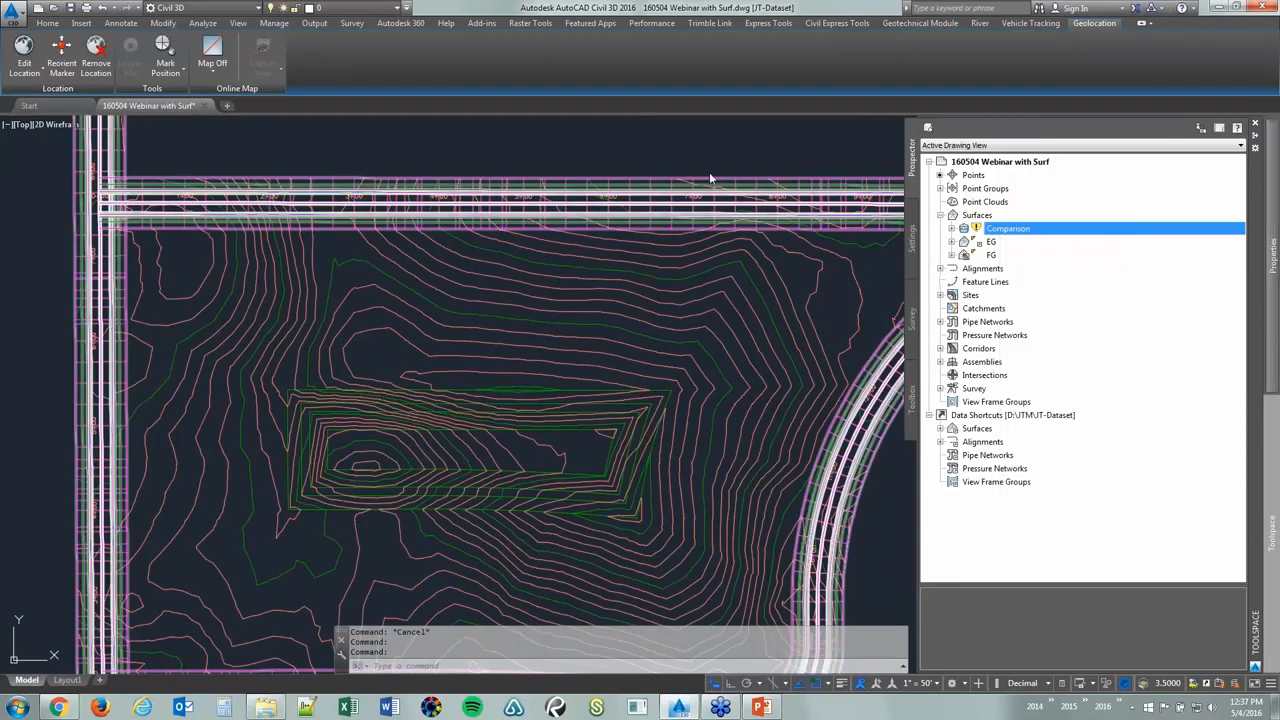
pyautogui.press('Escape')
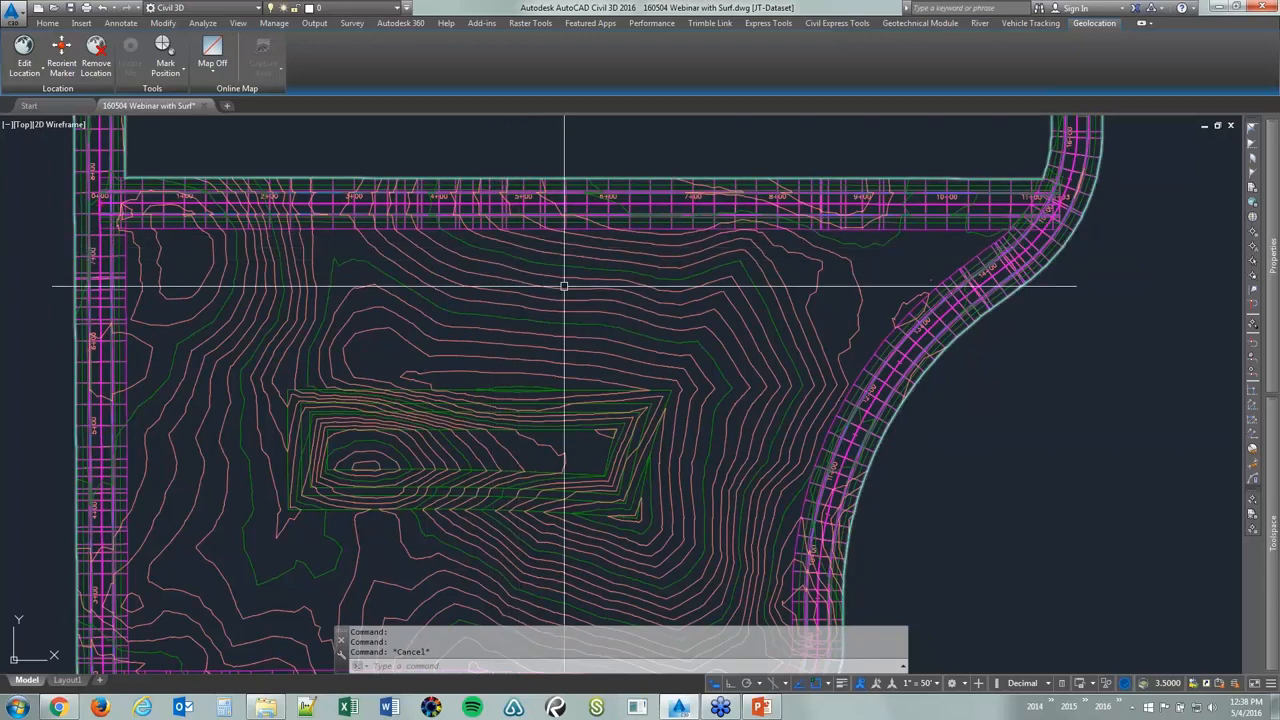
pyautogui.scroll(-2, 612, 304)
pyautogui.moveTo(612, 304); pyautogui.dragTo(623, 296, button='middle')
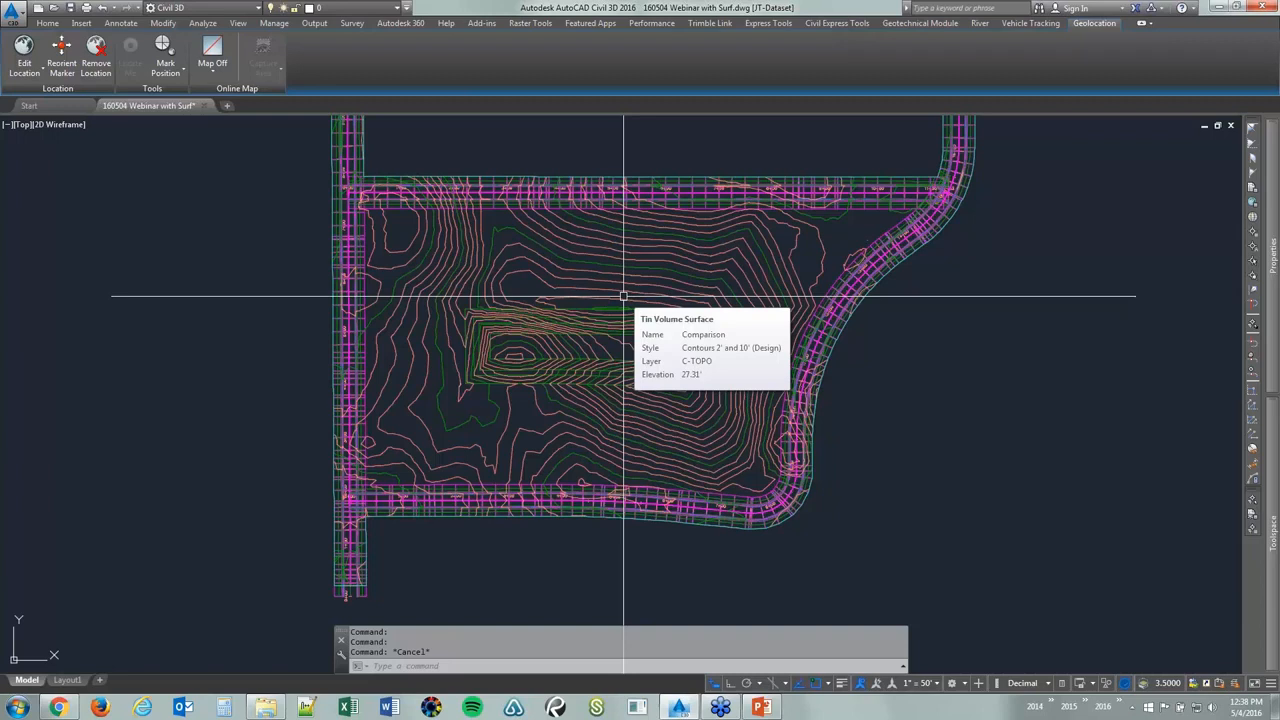
pyautogui.scroll(3, 623, 296)
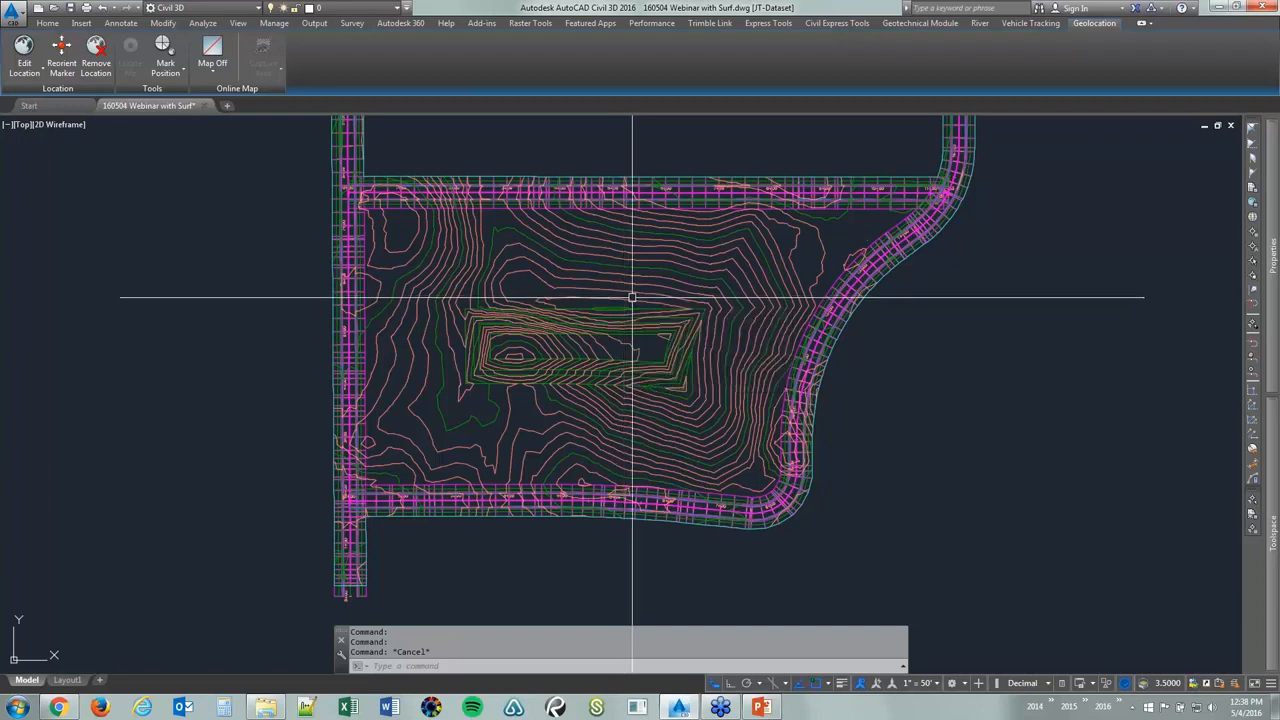
pyautogui.scroll(-3, 613, 313)
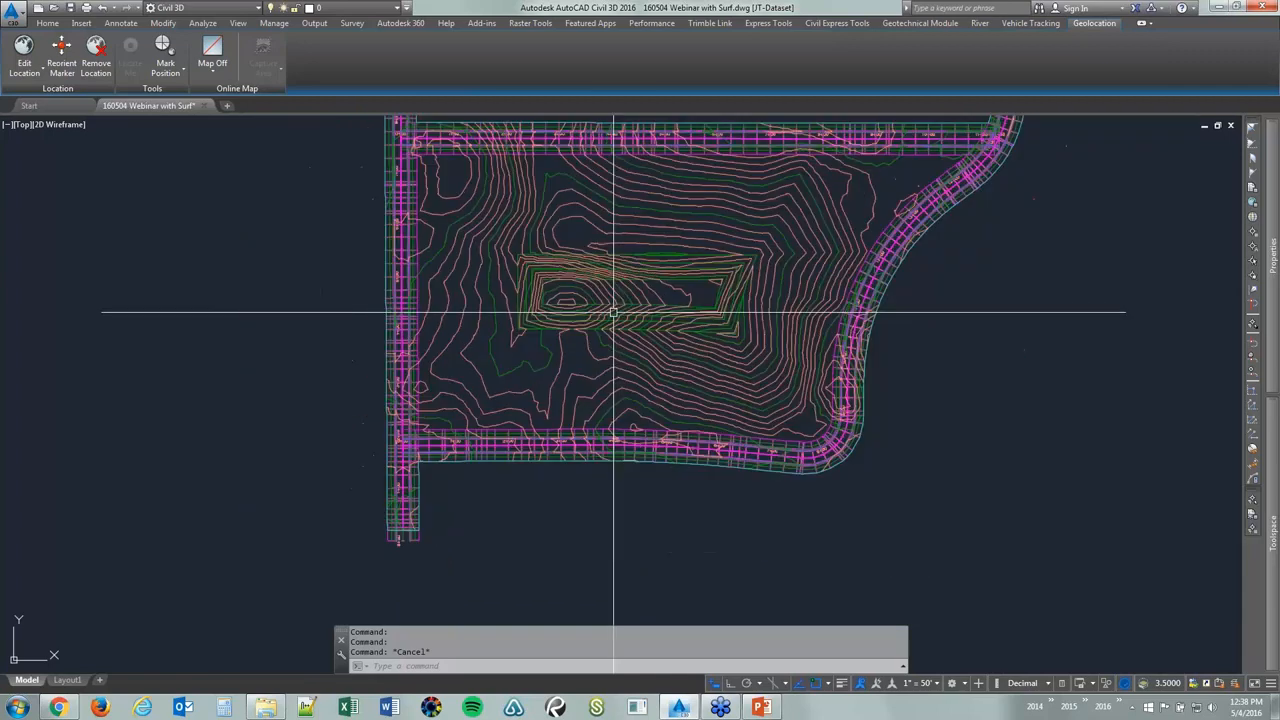
# List the expressions defined for surface spot elevation label styles in the drawing settings
pyautogui.moveTo(1239, 433)
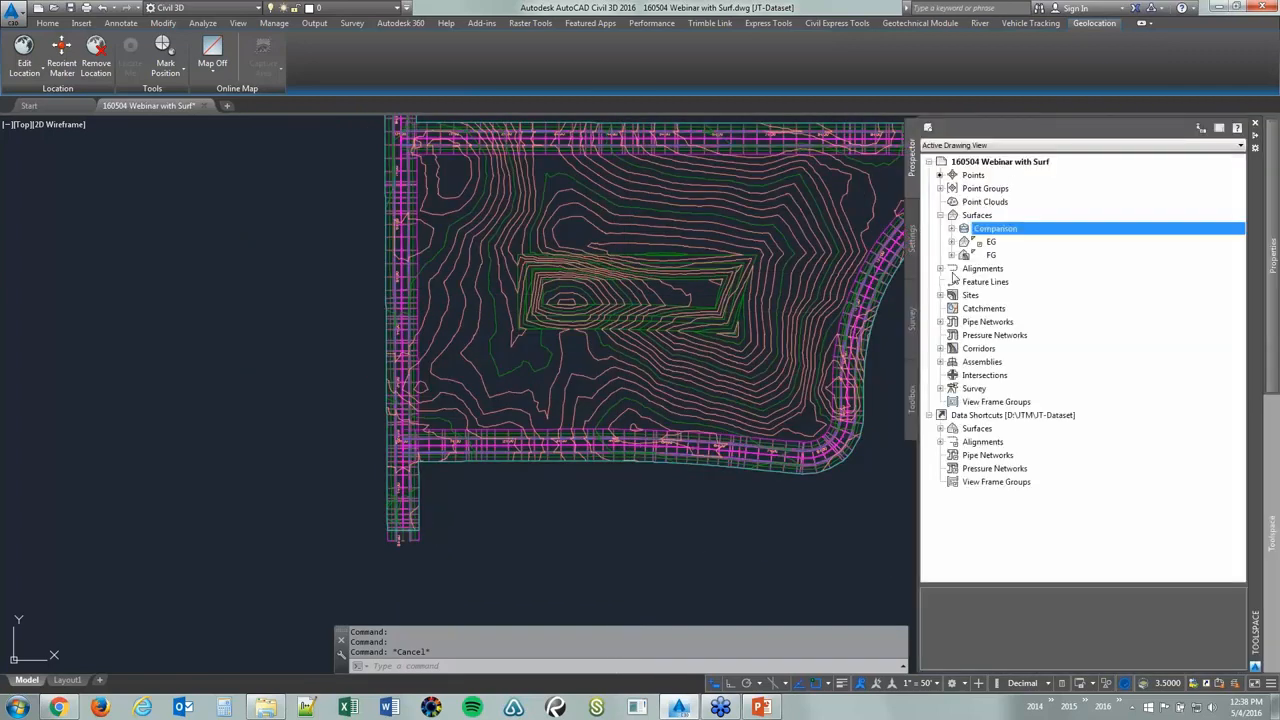
pyautogui.click(915, 255)
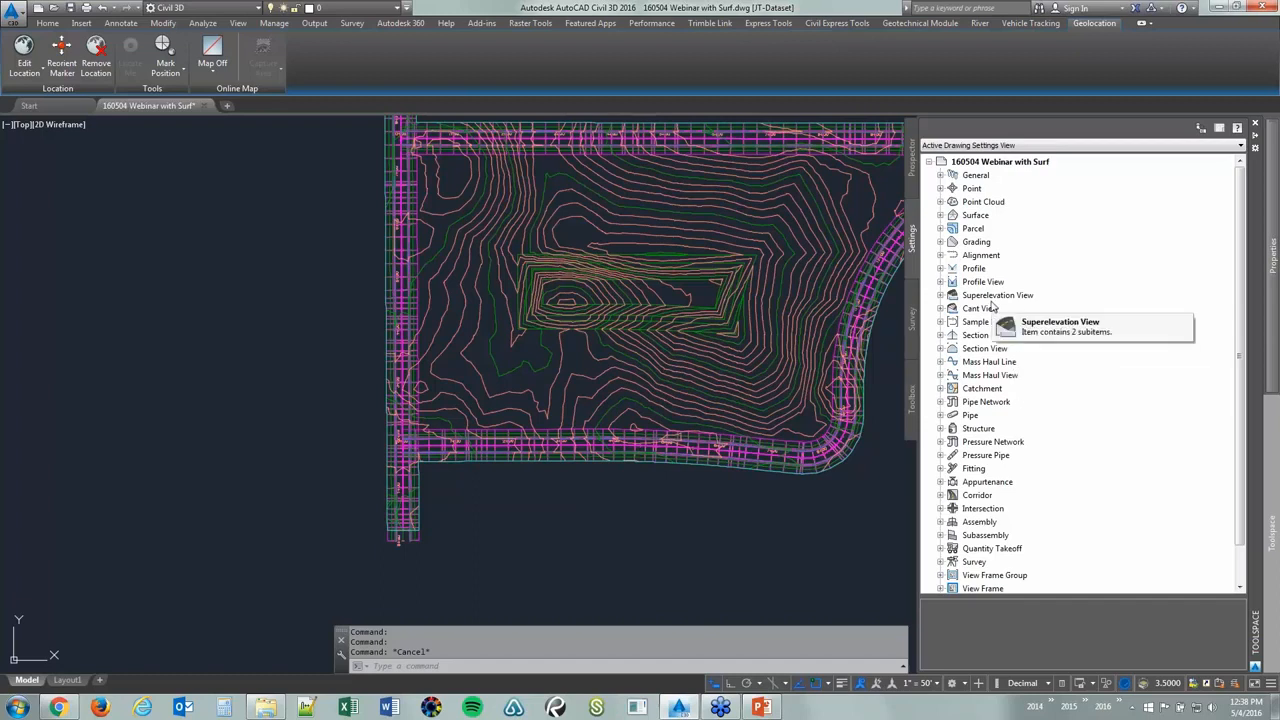
pyautogui.click(940, 216)
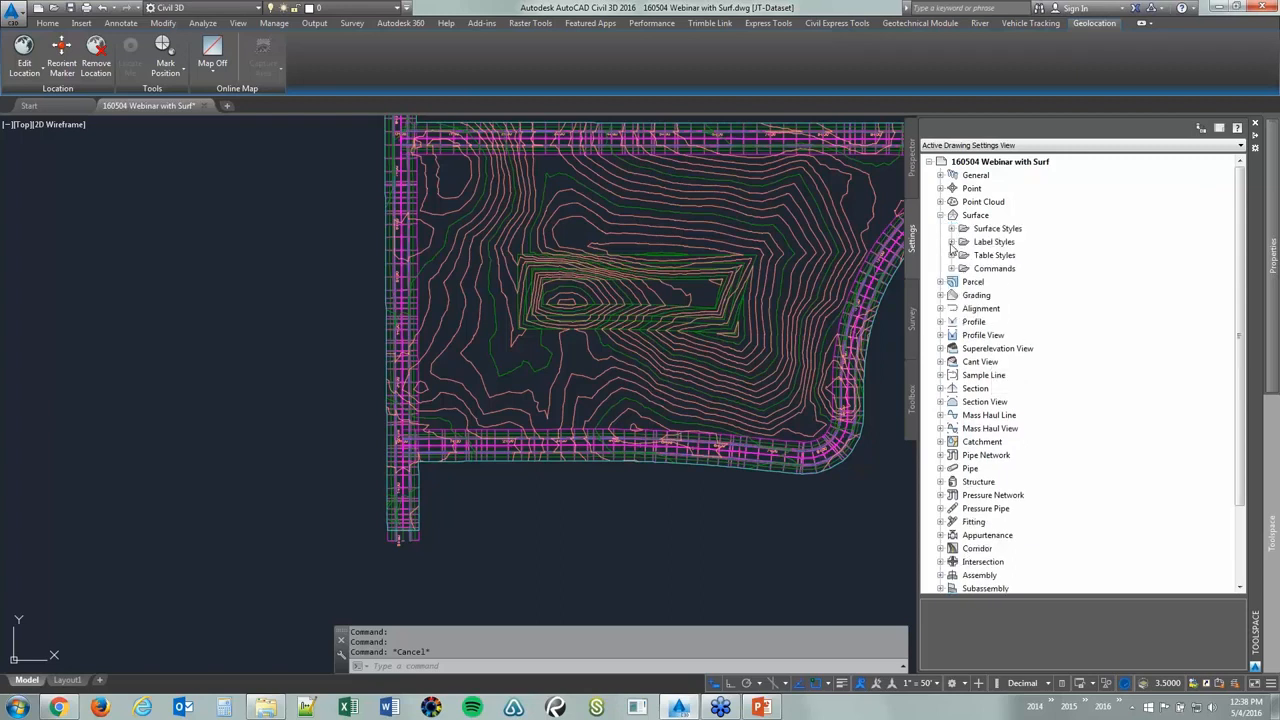
pyautogui.click(951, 242)
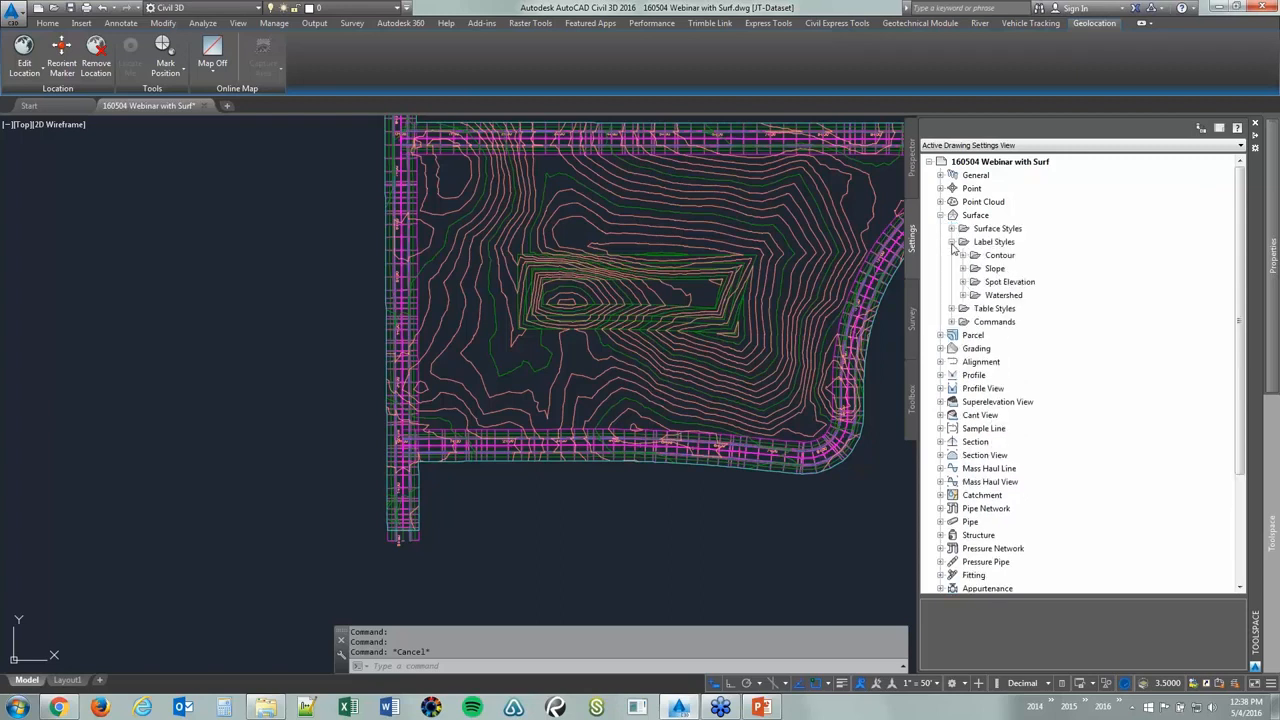
pyautogui.click(963, 282)
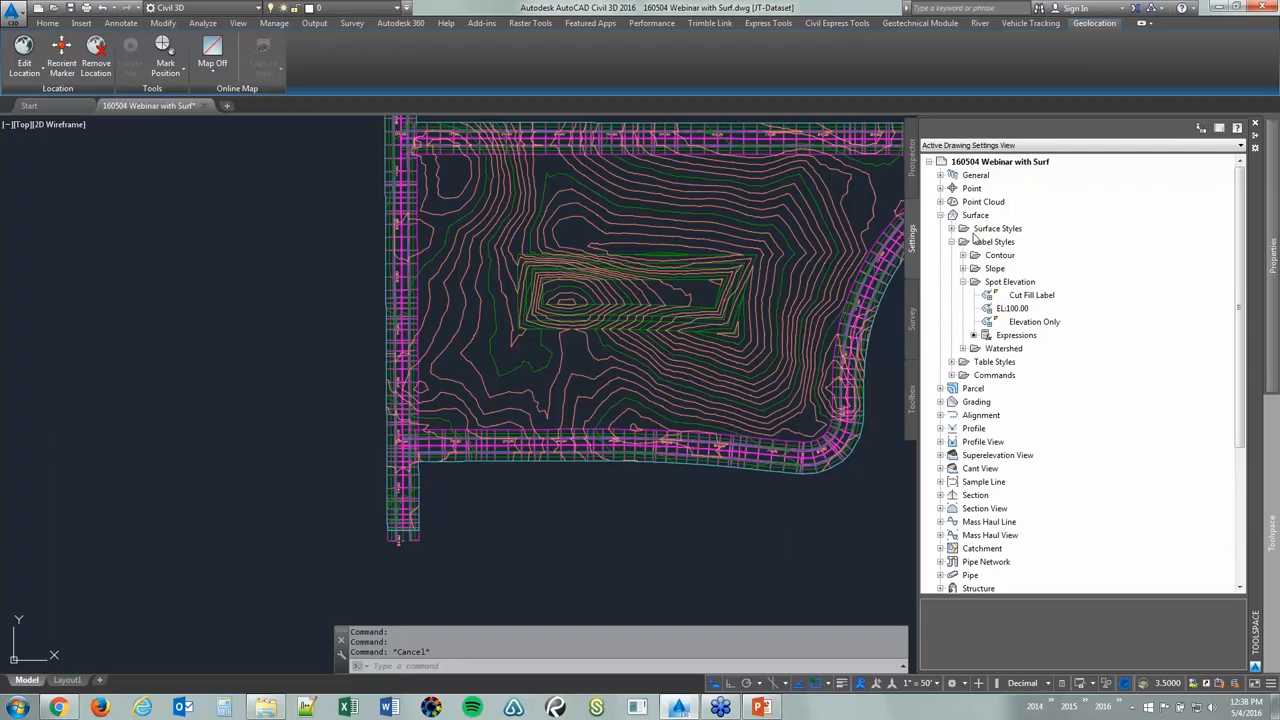
pyautogui.click(1022, 337)
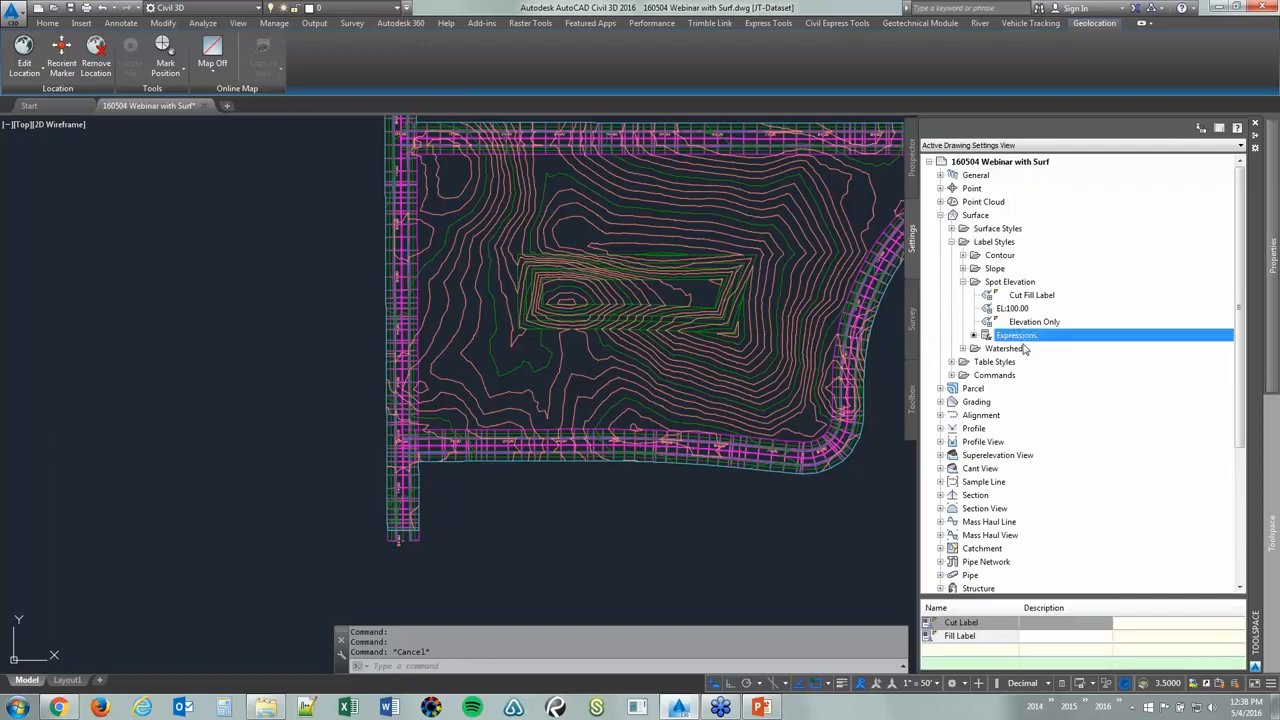
# Edit the Cut Label expression to read IF({Surface Elevation}<=0.00,.01,0.0001)
pyautogui.click(972, 624)
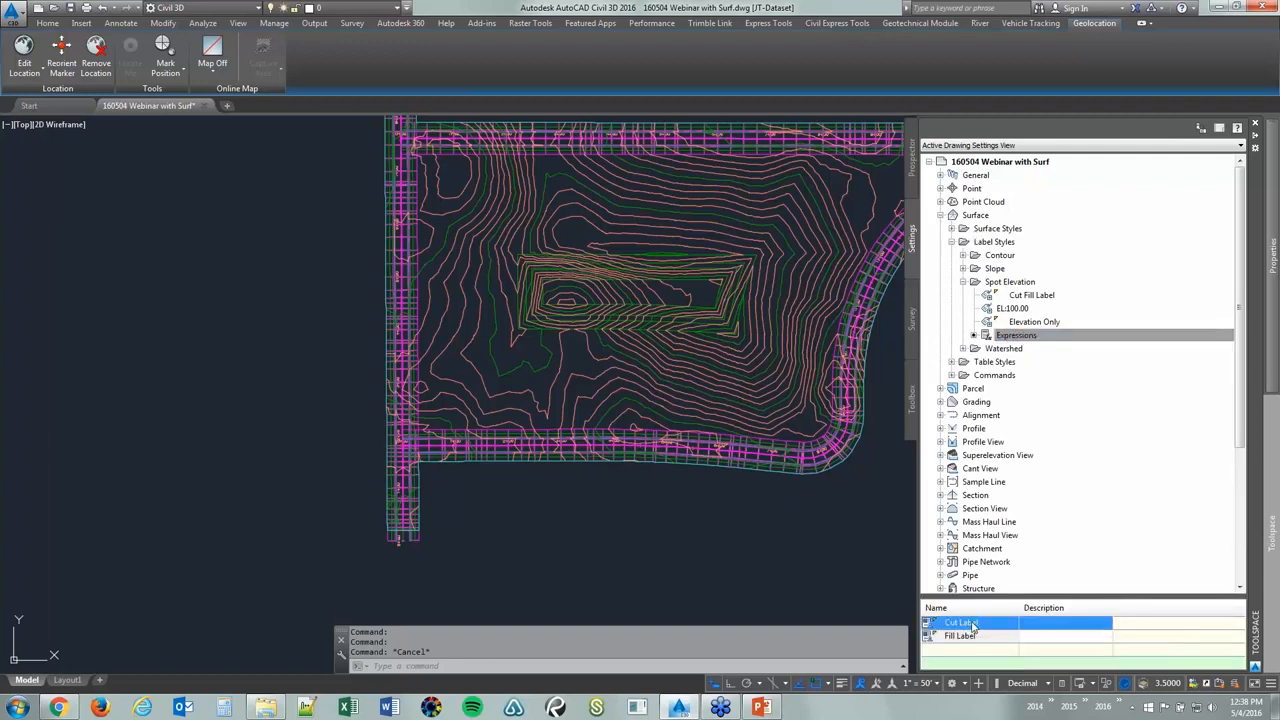
pyautogui.rightClick(972, 624)
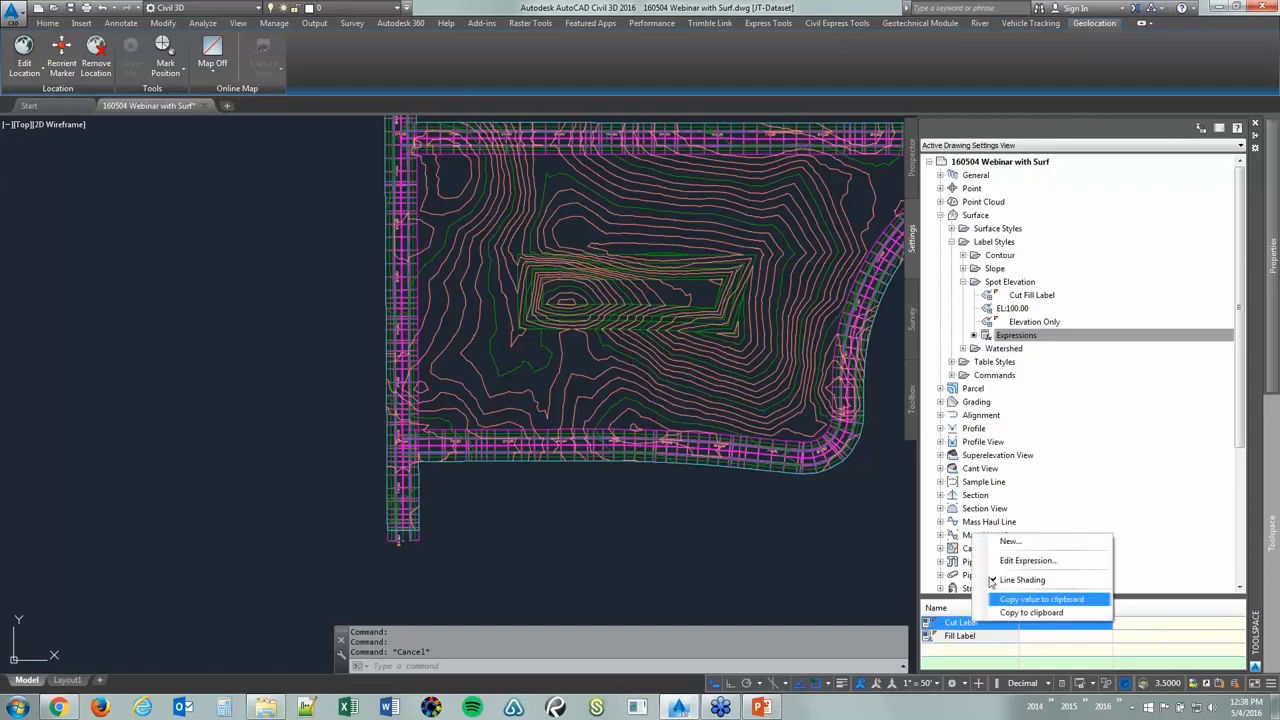
pyautogui.click(1015, 559)
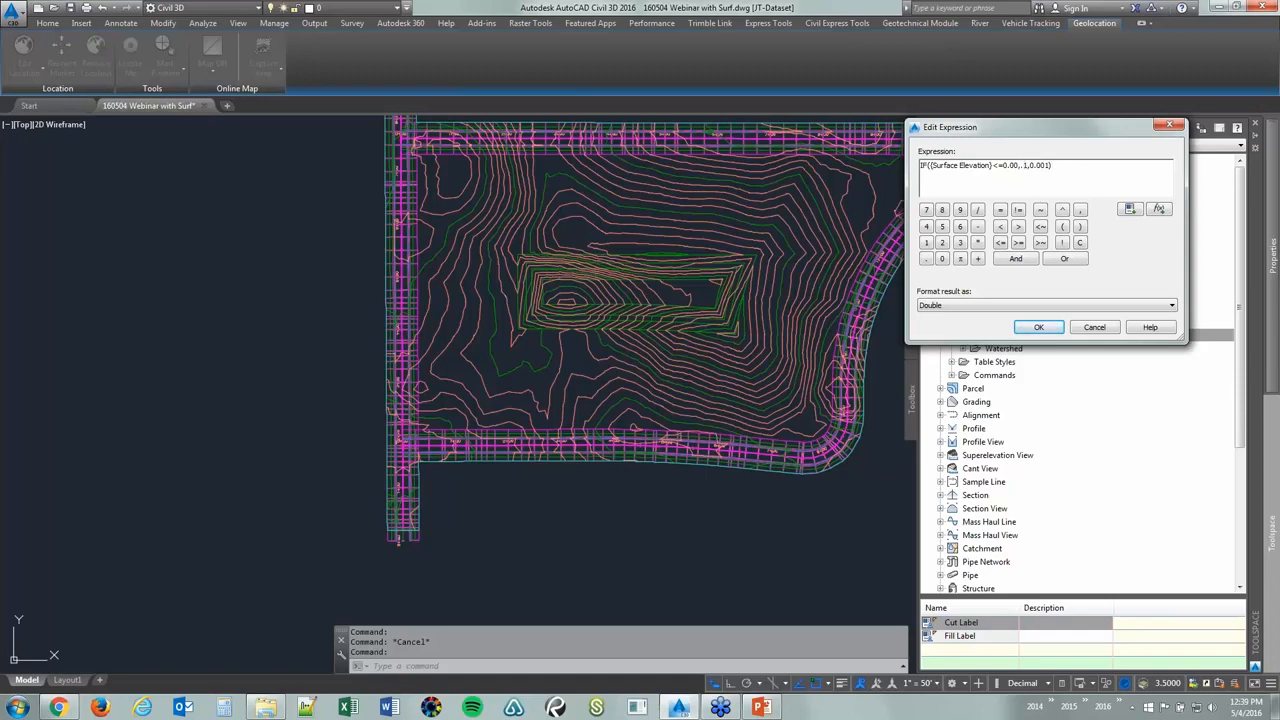
pyautogui.click(1023, 165)
pyautogui.write('00')
# Look through the functions and surface properties available for expressions, and accept the Cut Label expression
pyautogui.click(1159, 208)
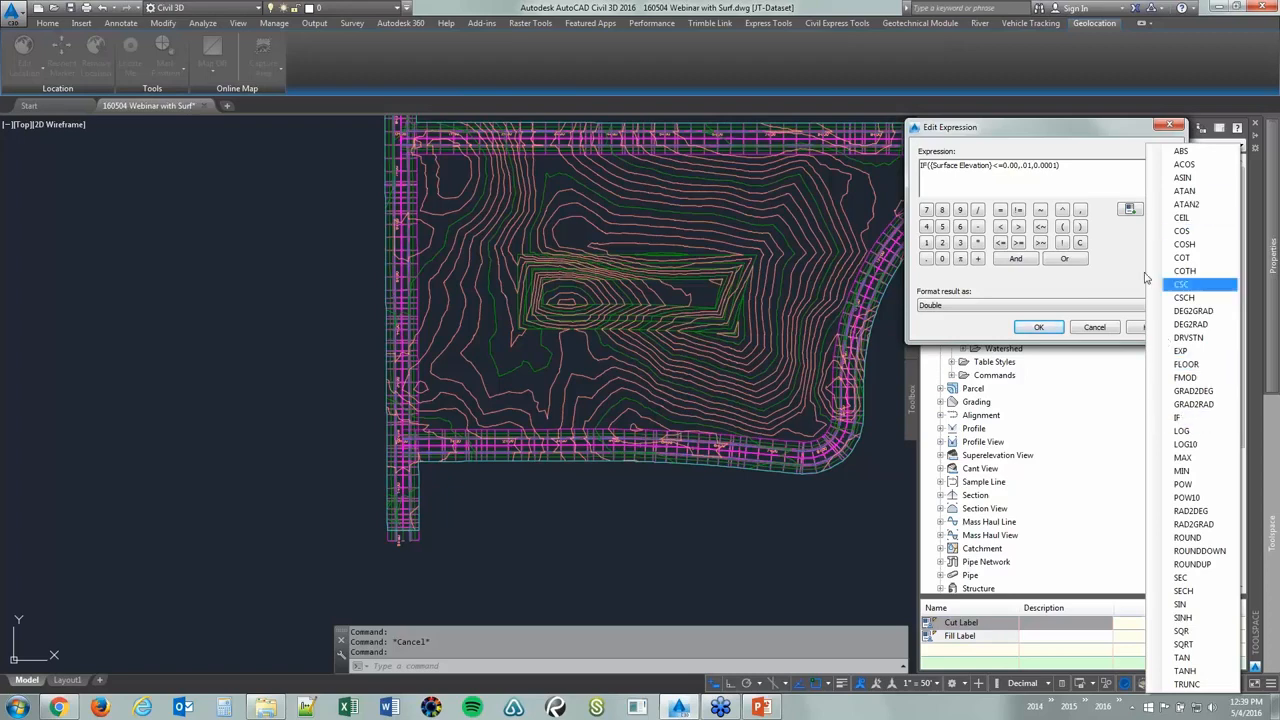
pyautogui.click(1159, 208)
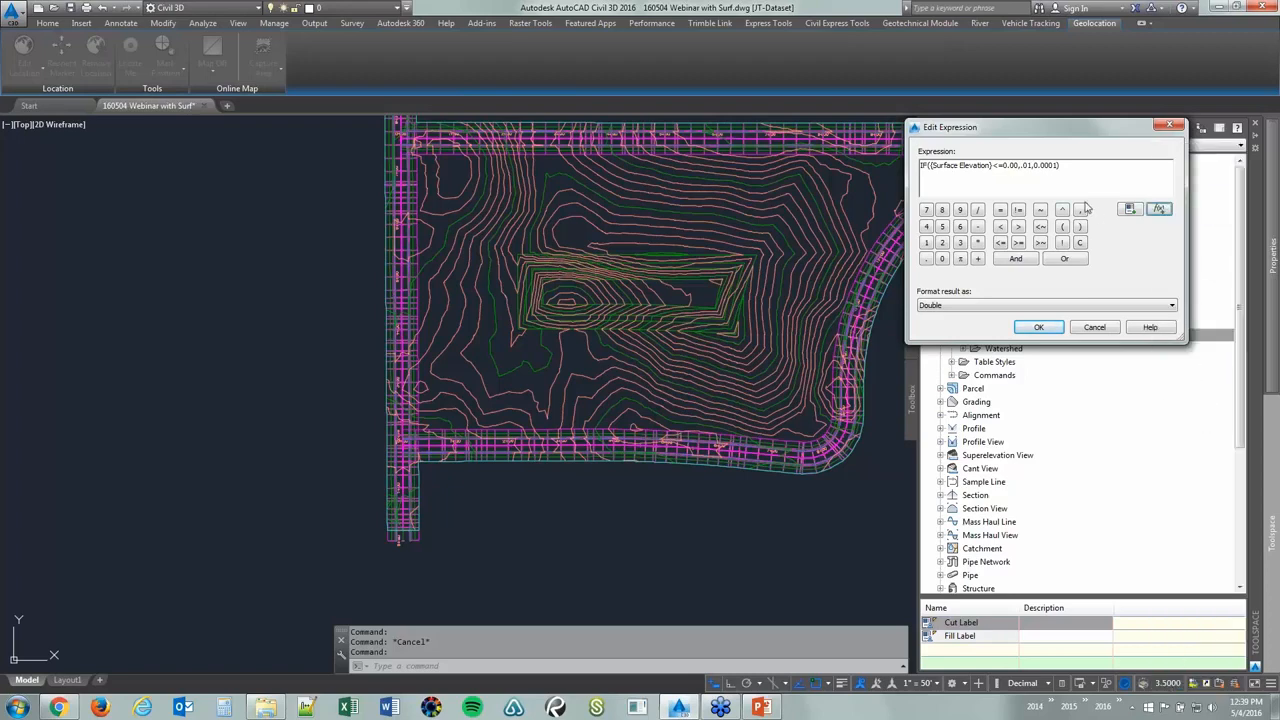
pyautogui.click(1131, 210)
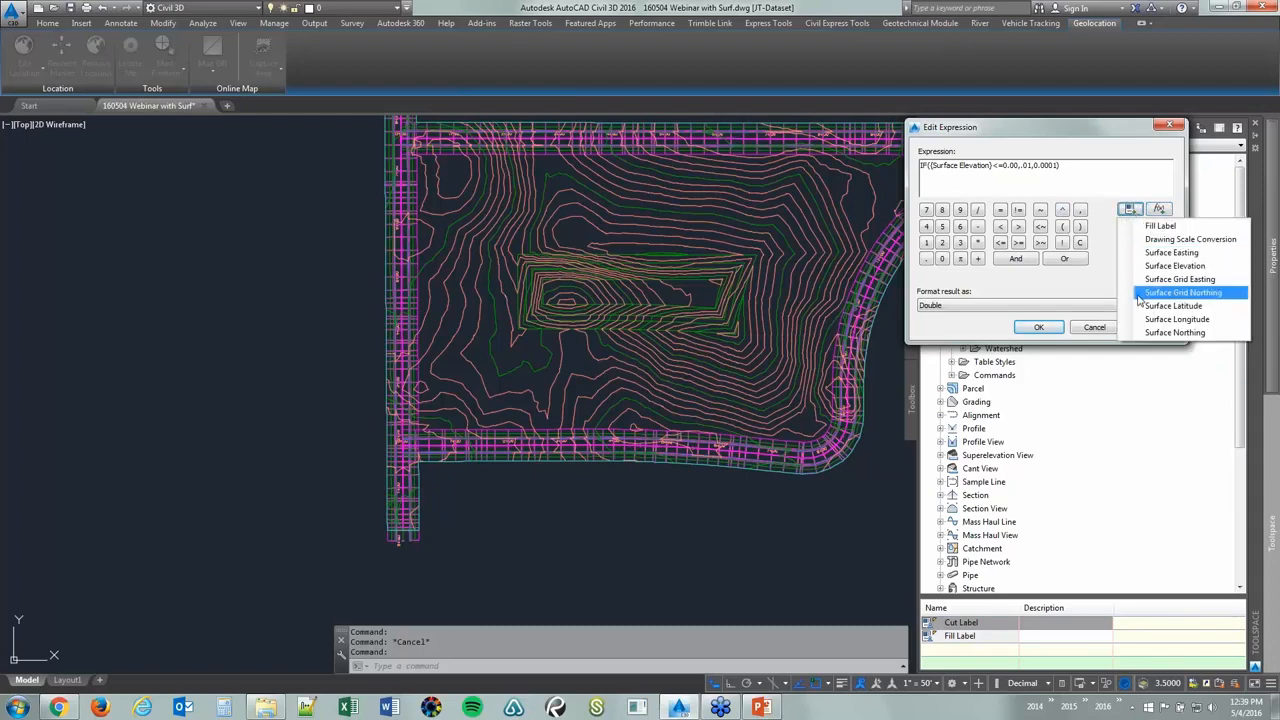
pyautogui.click(980, 199)
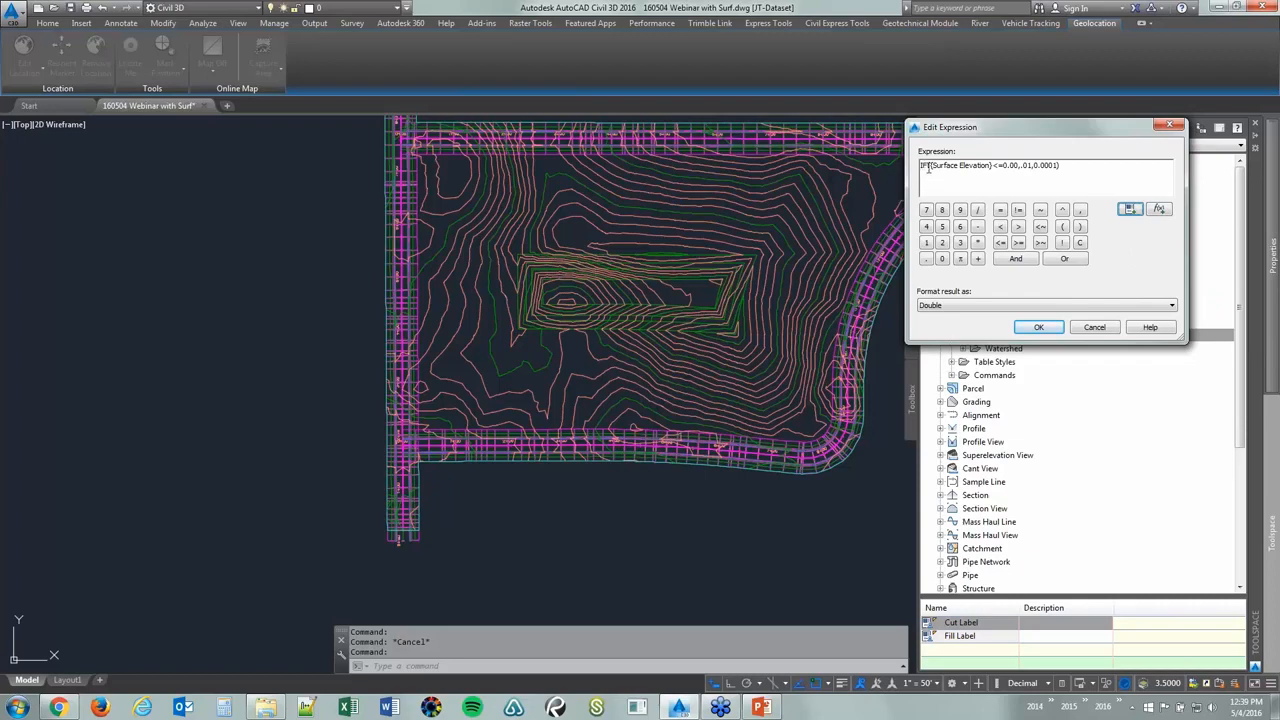
pyautogui.click(927, 166)
pyautogui.write('(')
pyautogui.click(1001, 167)
pyautogui.press('BackSpace')
pyautogui.click(1038, 327)
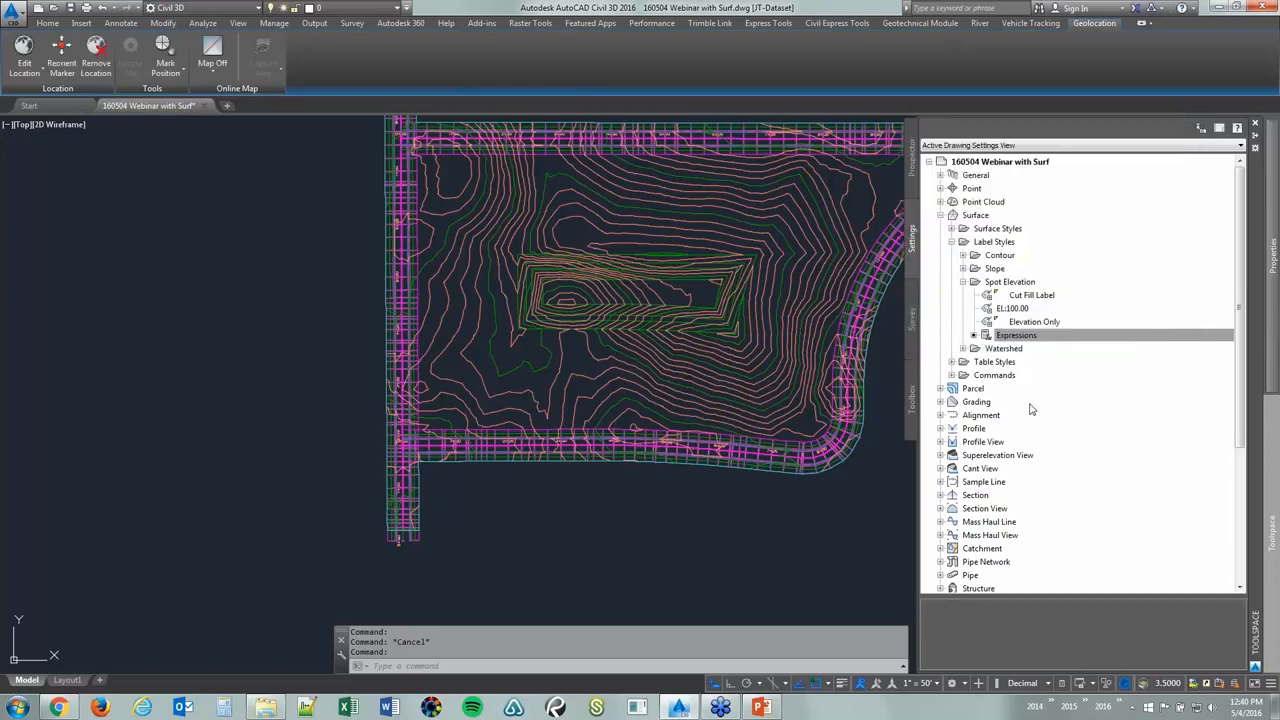
# Edit the Fill Label expression to read IF({Surface Elevation}>=0.00,.01,0.0001) and accept it
pyautogui.click(988, 637)
pyautogui.rightClick(989, 638)
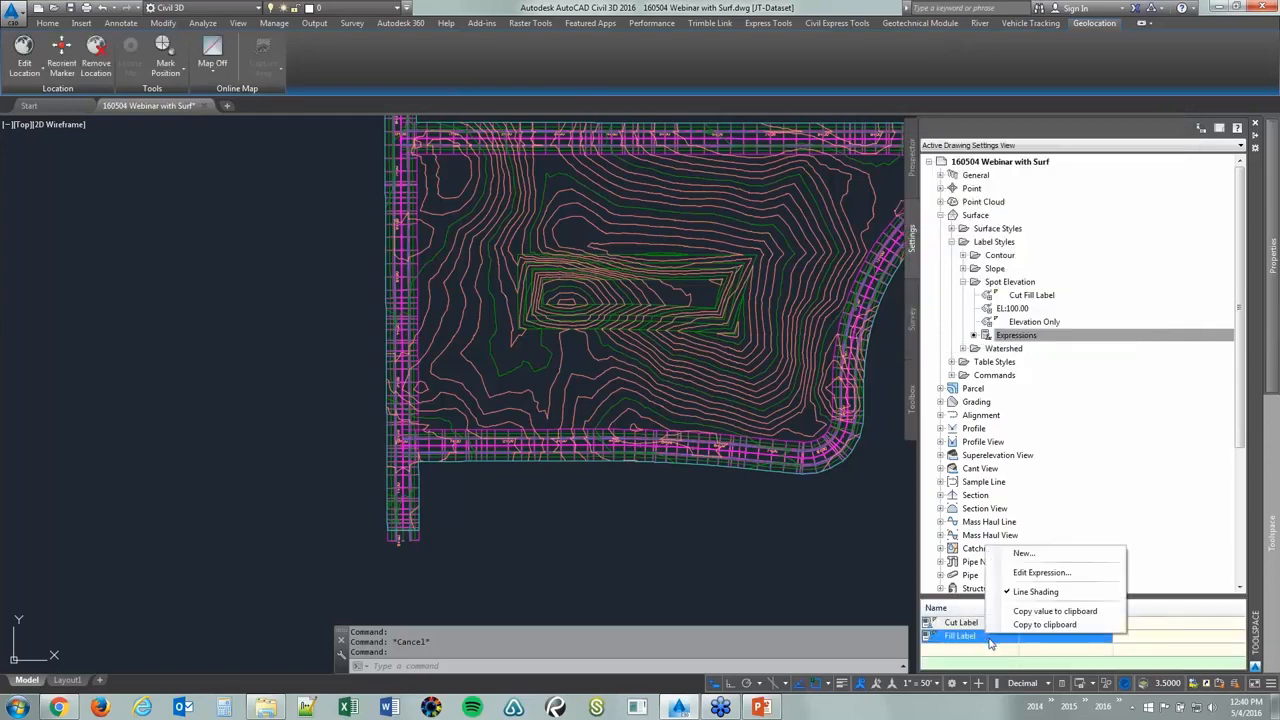
pyautogui.click(1030, 572)
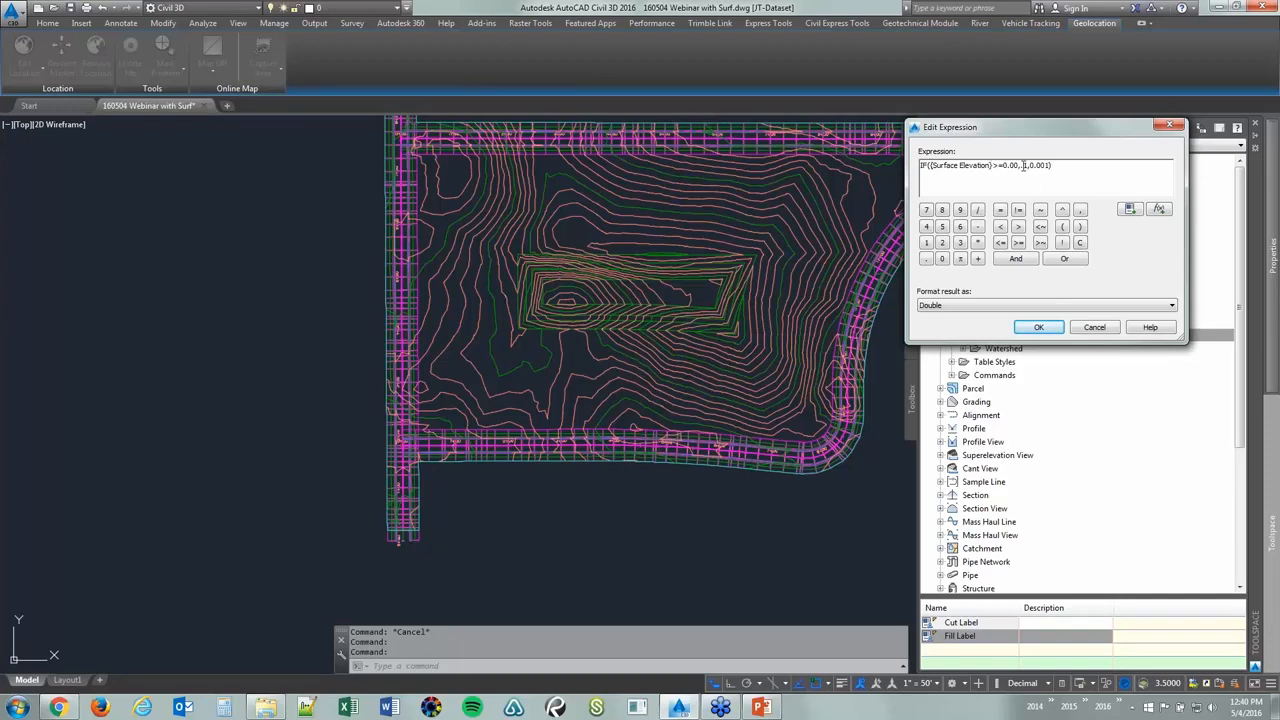
pyautogui.write('.0')
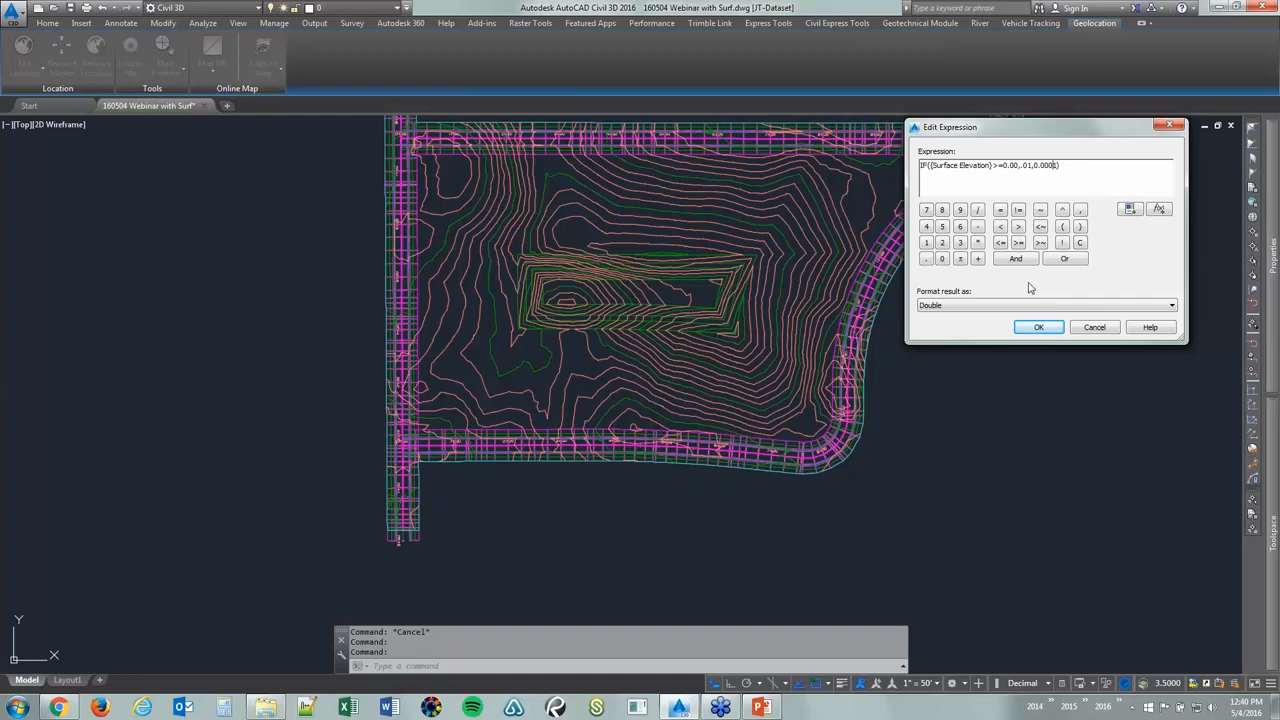
pyautogui.write('1')
pyautogui.click(1039, 329)
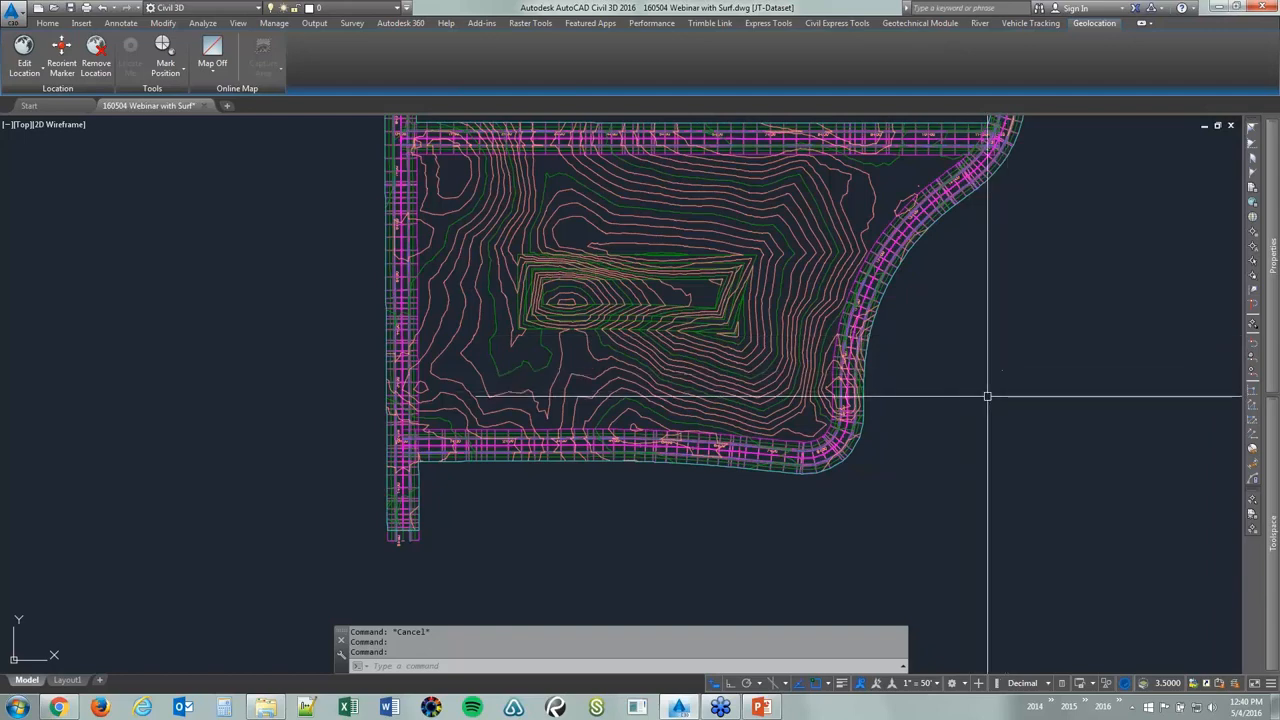
# Set up surface labels for the Comparison surface with the Spot Elevation label type and the Cut Fill Label style
pyautogui.moveTo(986, 394); pyautogui.dragTo(1014, 371, button='middle')
pyautogui.click(659, 193)
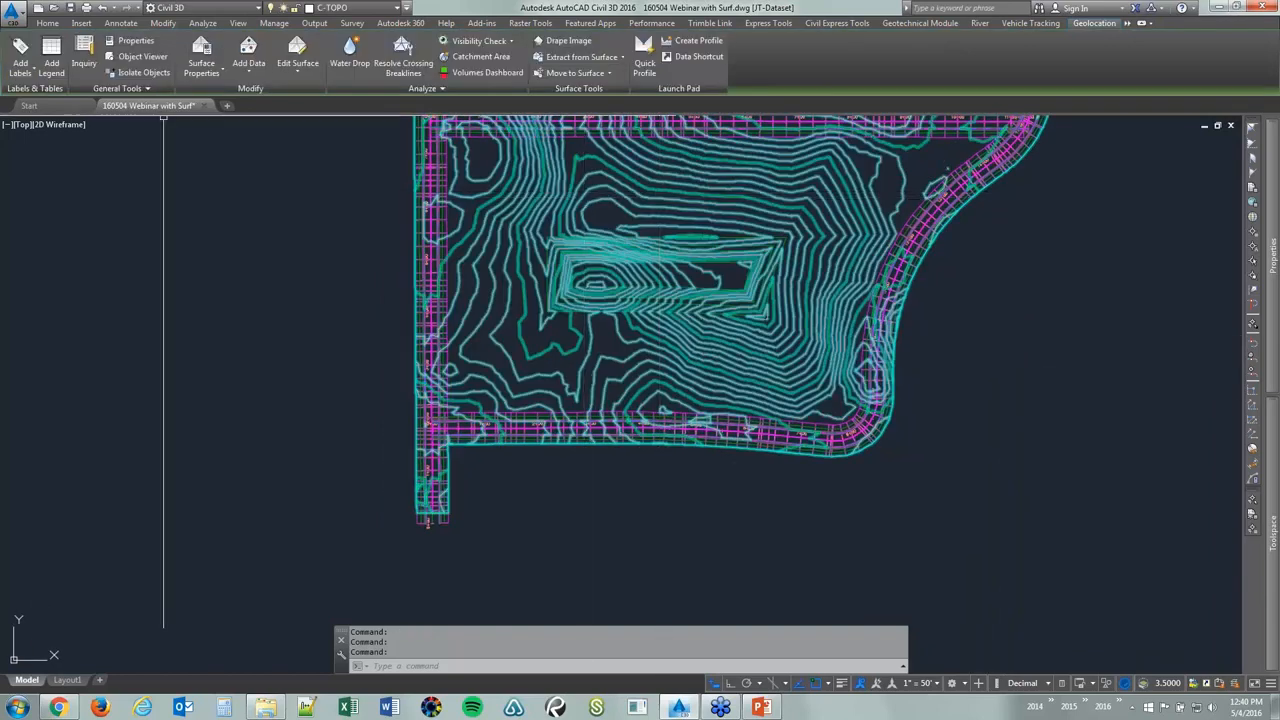
pyautogui.click(20, 68)
pyautogui.click(37, 92)
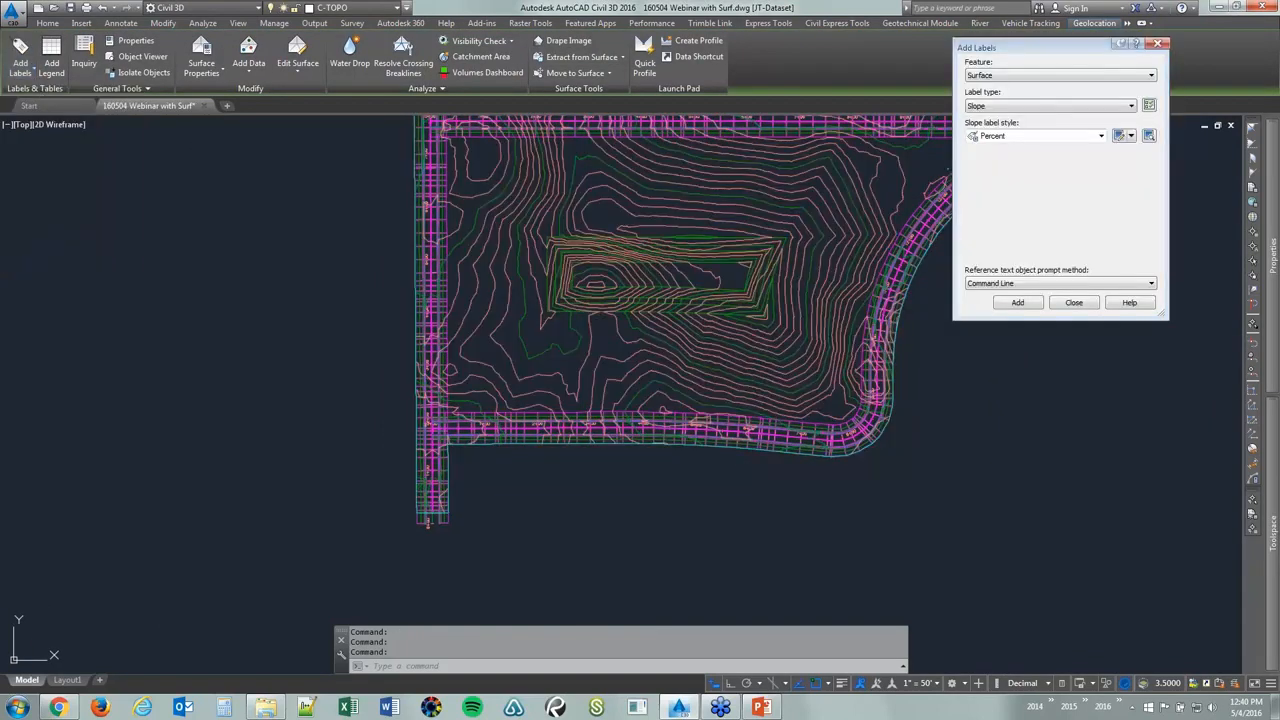
pyautogui.click(1010, 106)
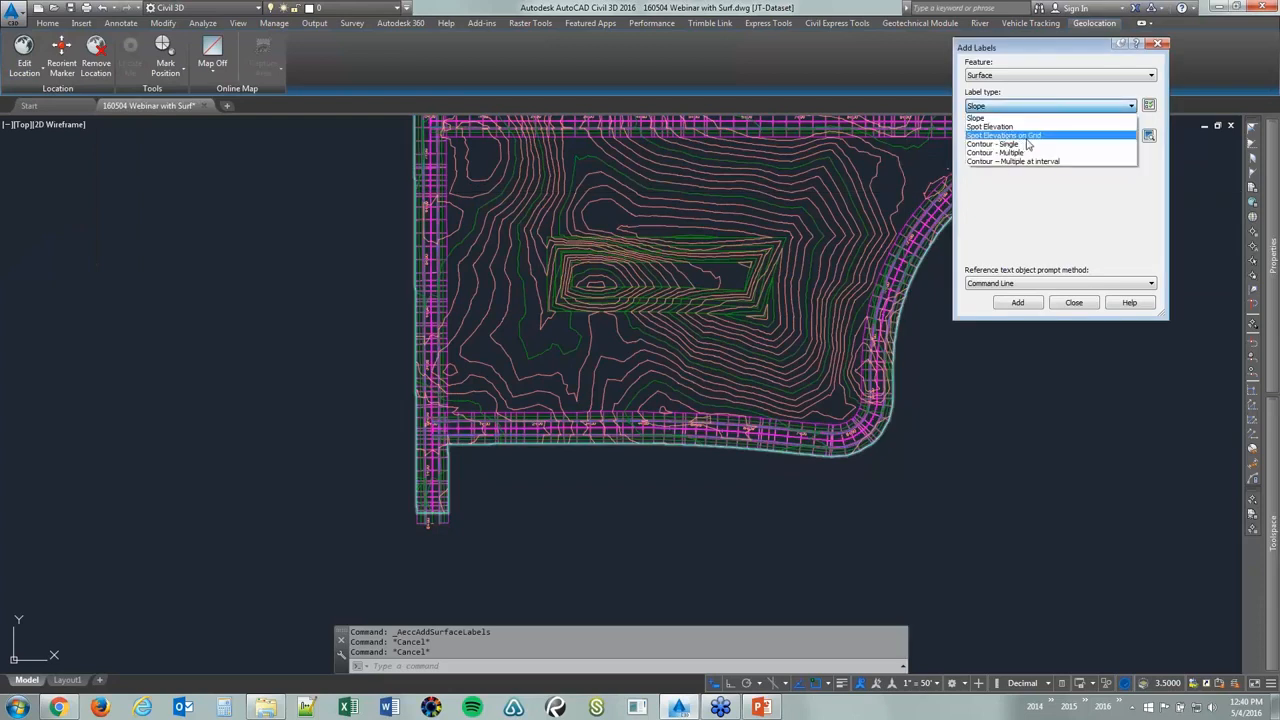
pyautogui.click(1000, 127)
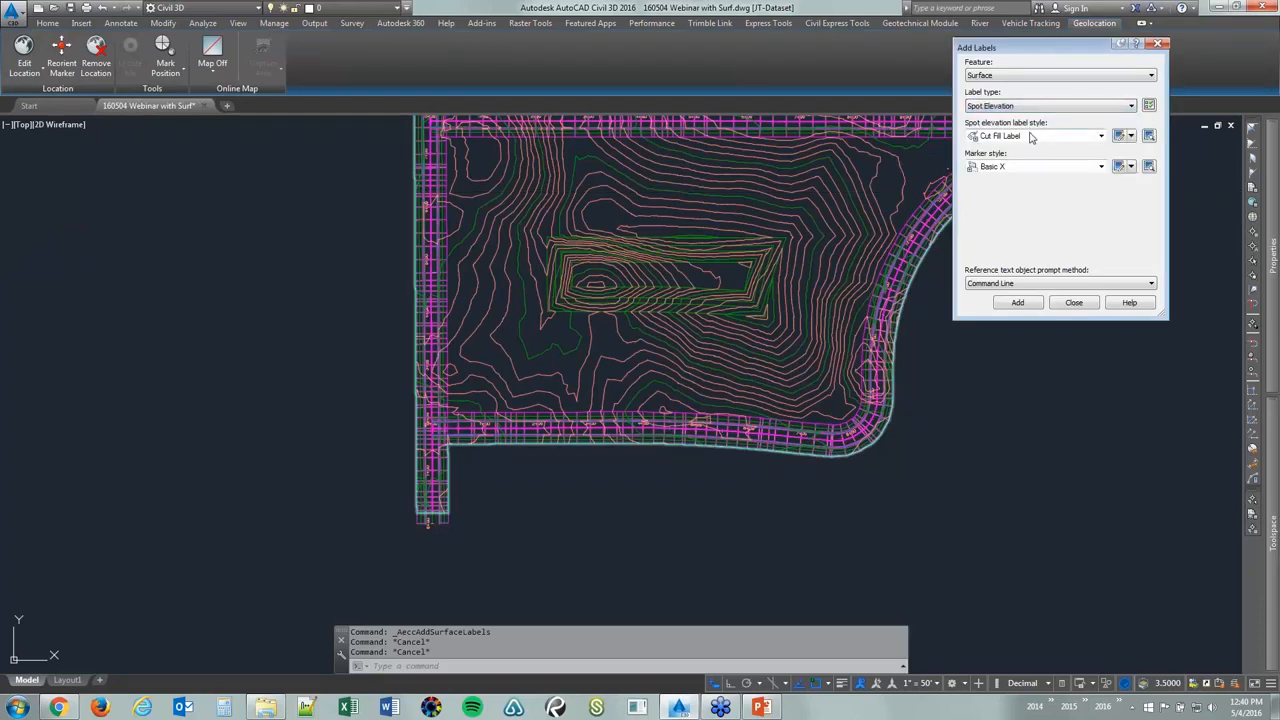
pyautogui.click(1020, 136)
pyautogui.click(1019, 147)
# Edit the Cut Fill Label style and remove the Cut Label expression from the Cut Elevation component's contents, keeping only Surface Elevation
pyautogui.click(1118, 135)
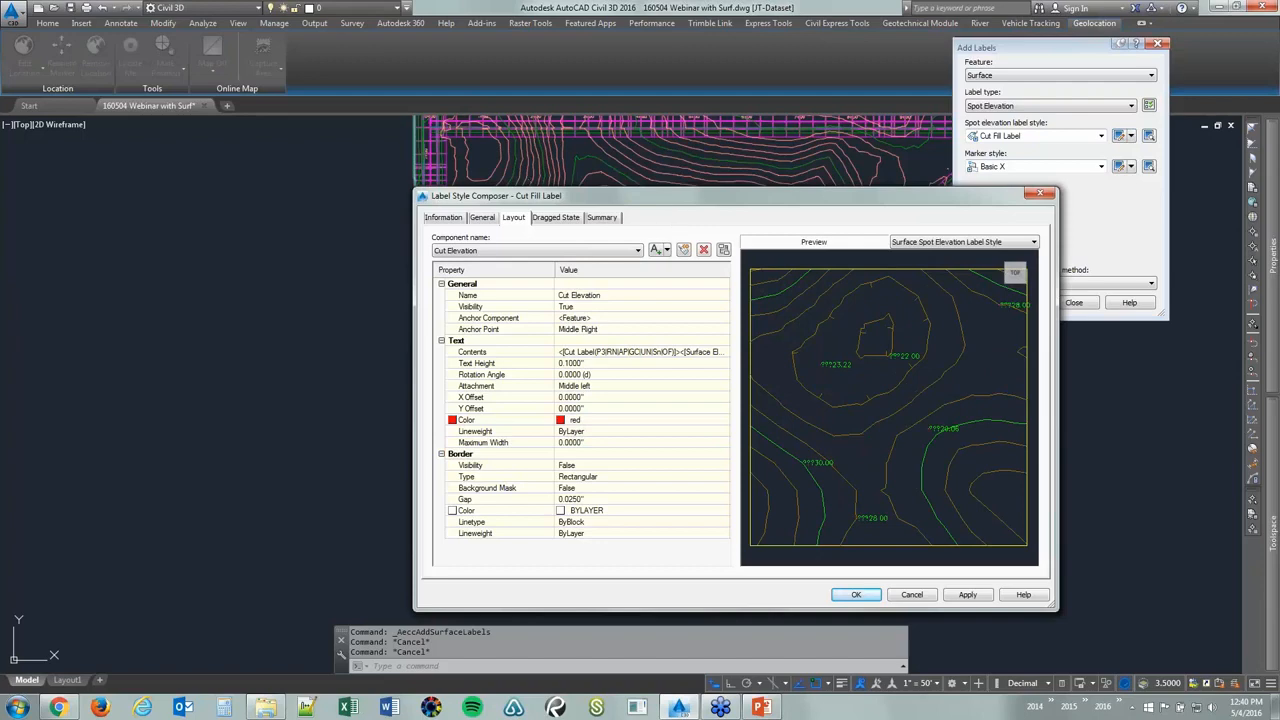
pyautogui.moveTo(600, 195); pyautogui.dragTo(284, 27)
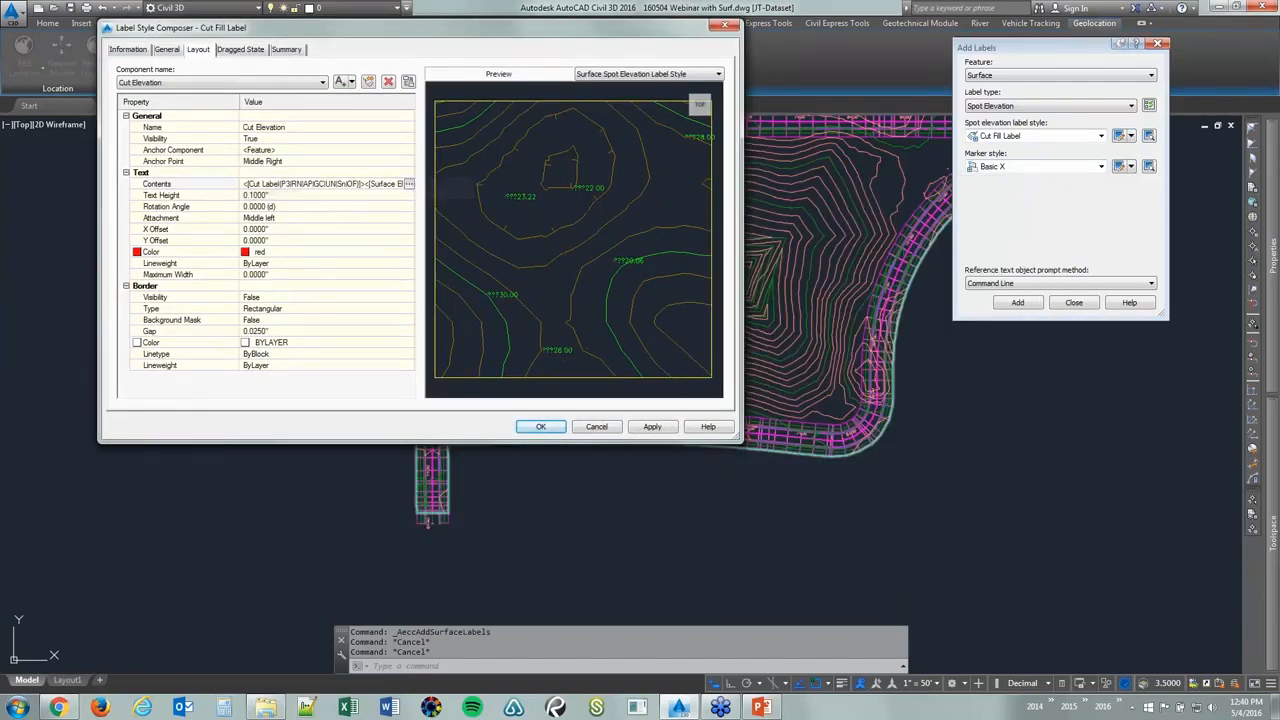
pyautogui.click(408, 184)
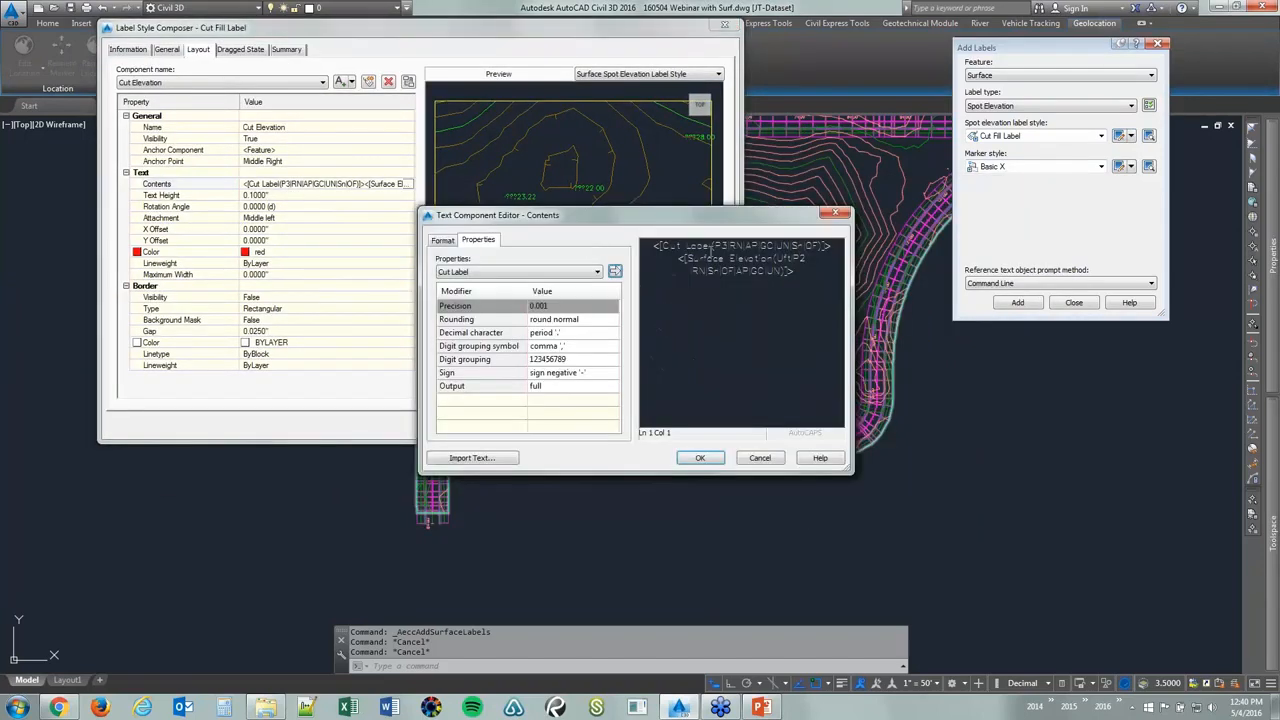
pyautogui.click(711, 250)
pyautogui.press('Delete')
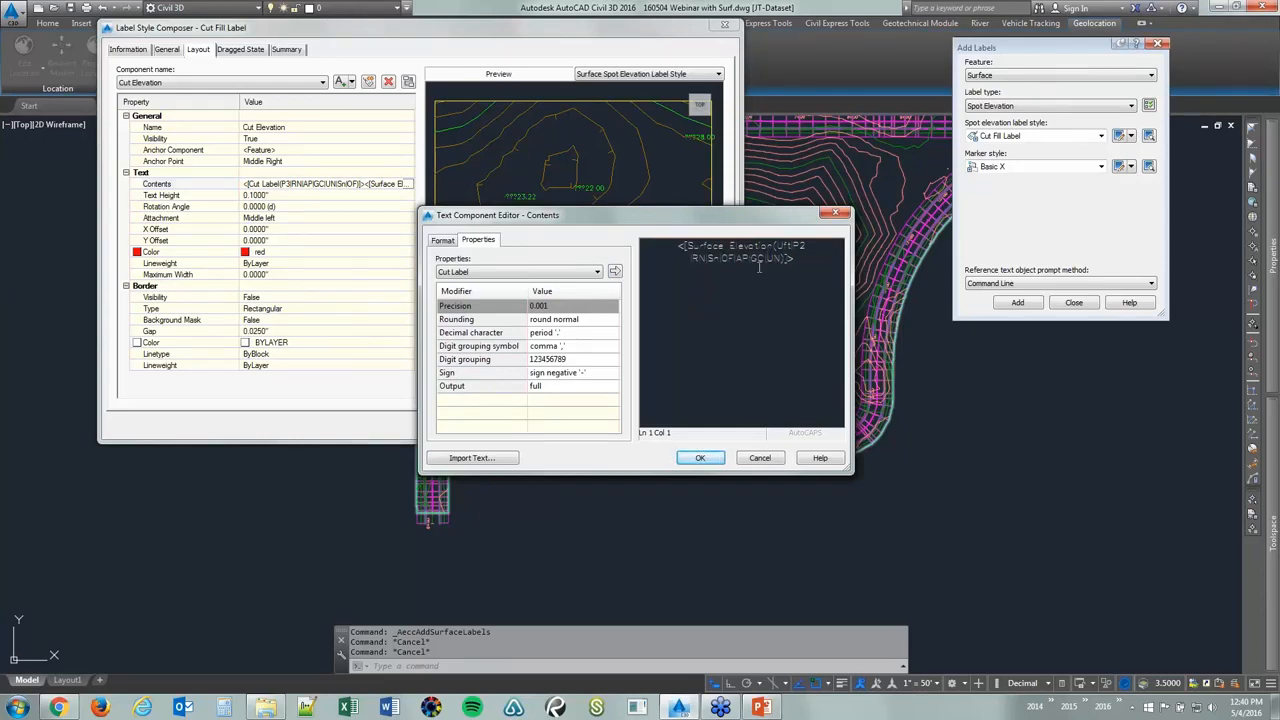
pyautogui.click(700, 457)
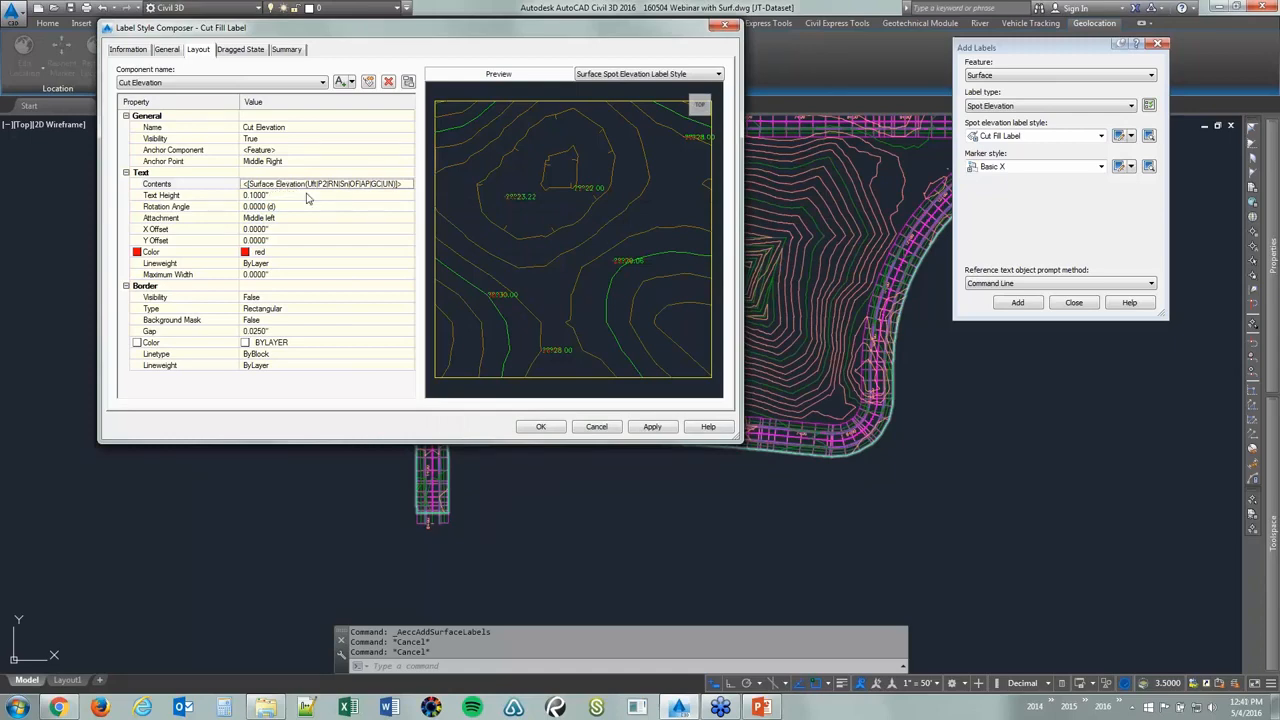
# Set the Cut Elevation component's text height to be driven by the Cut Label expression
pyautogui.click(310, 195)
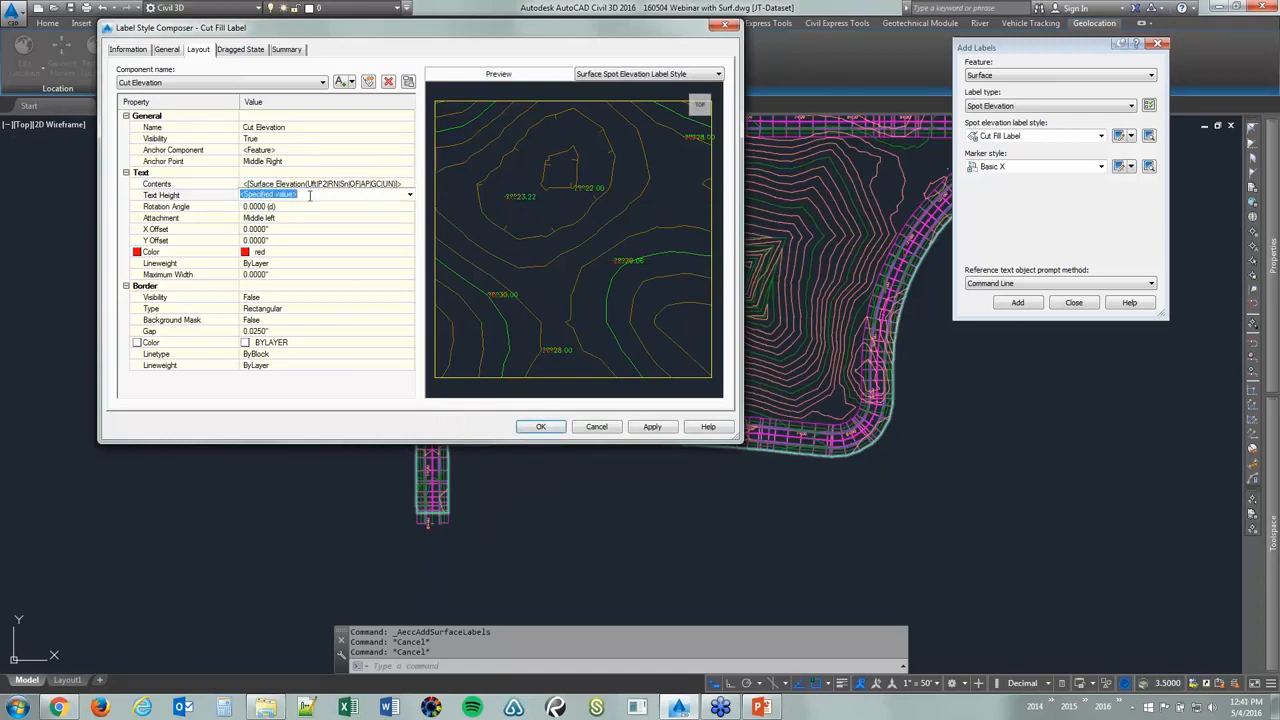
pyautogui.click(410, 196)
pyautogui.click(290, 222)
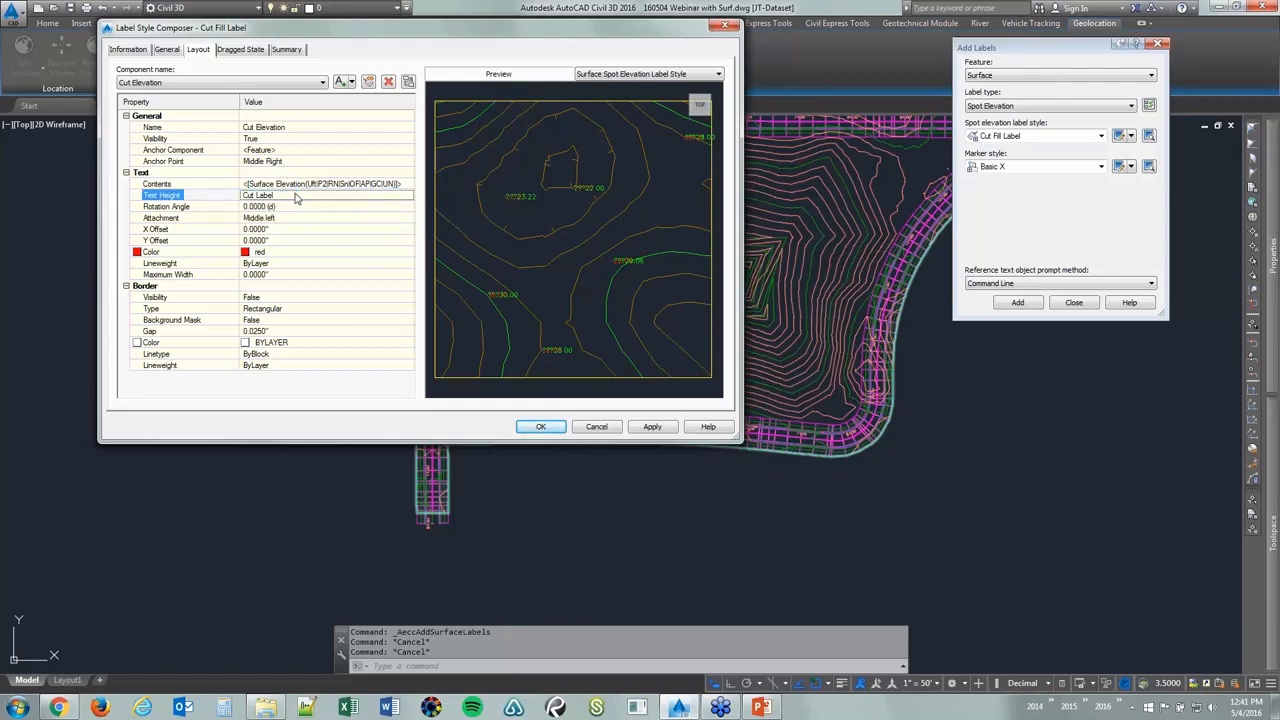
pyautogui.click(277, 254)
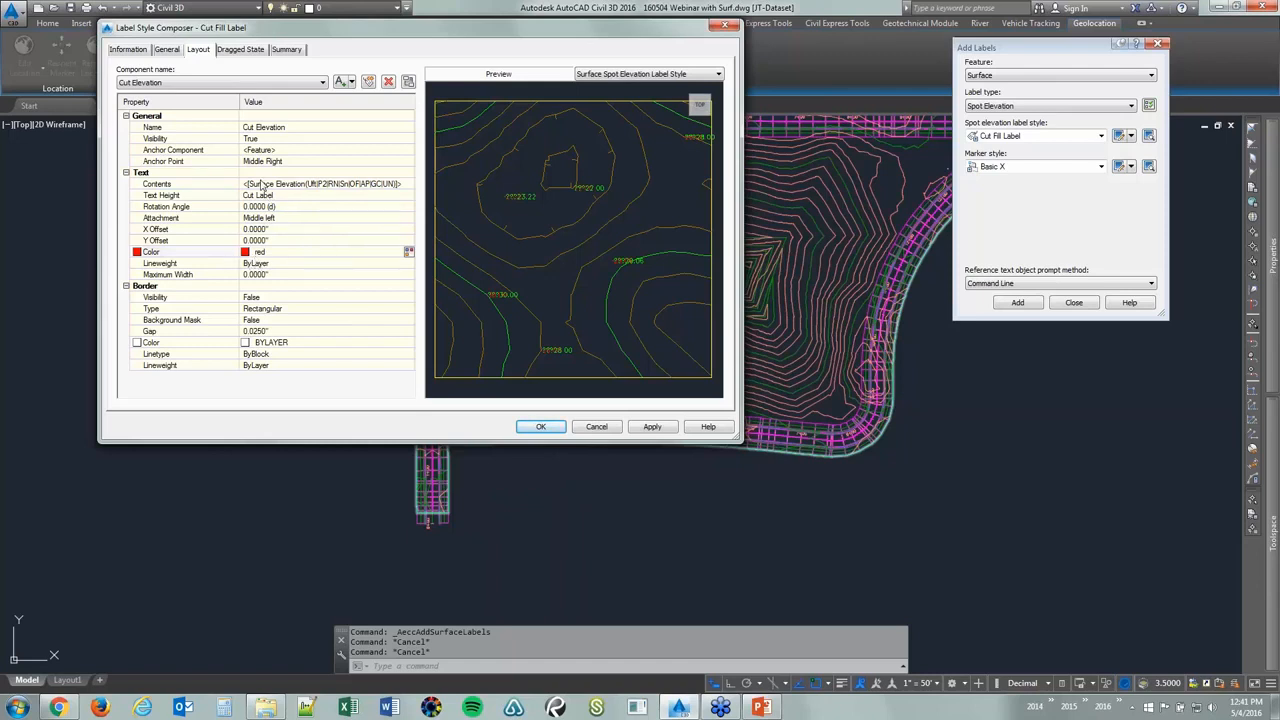
# Remove the Fill Label expression from the Fill Elevation component's contents, keeping only Surface Elevation
pyautogui.click(266, 83)
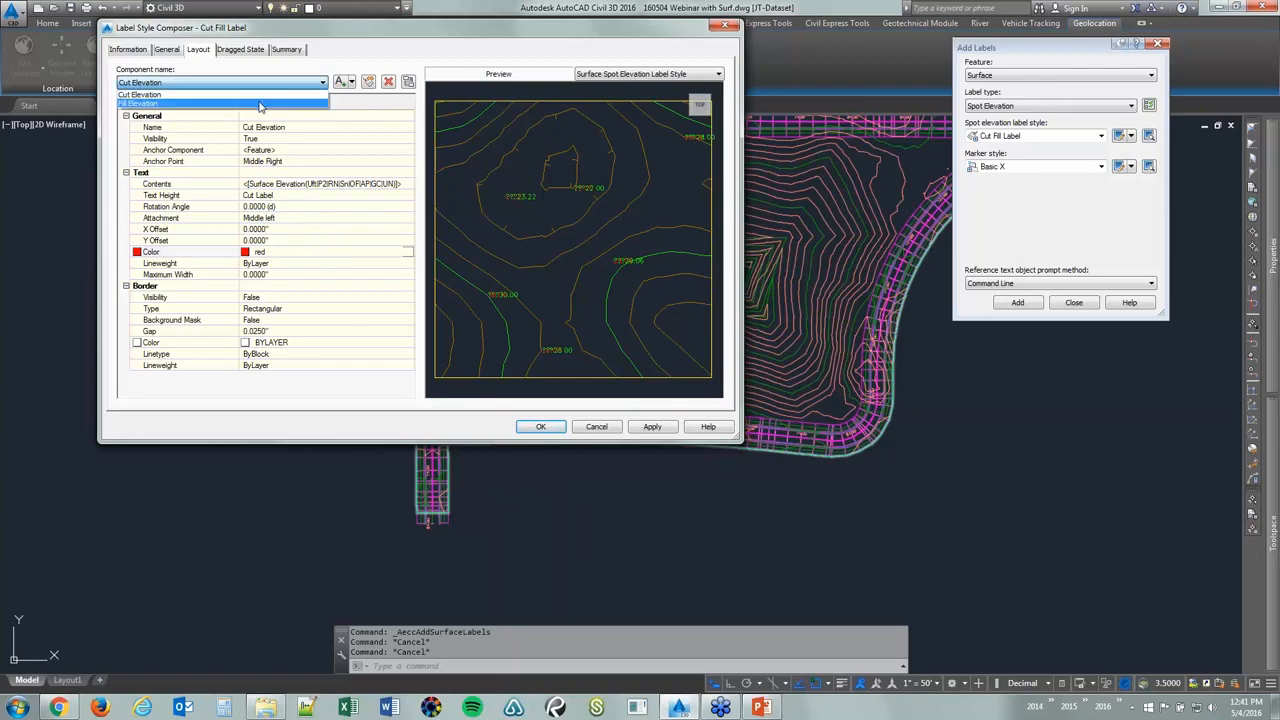
pyautogui.click(263, 106)
pyautogui.click(408, 184)
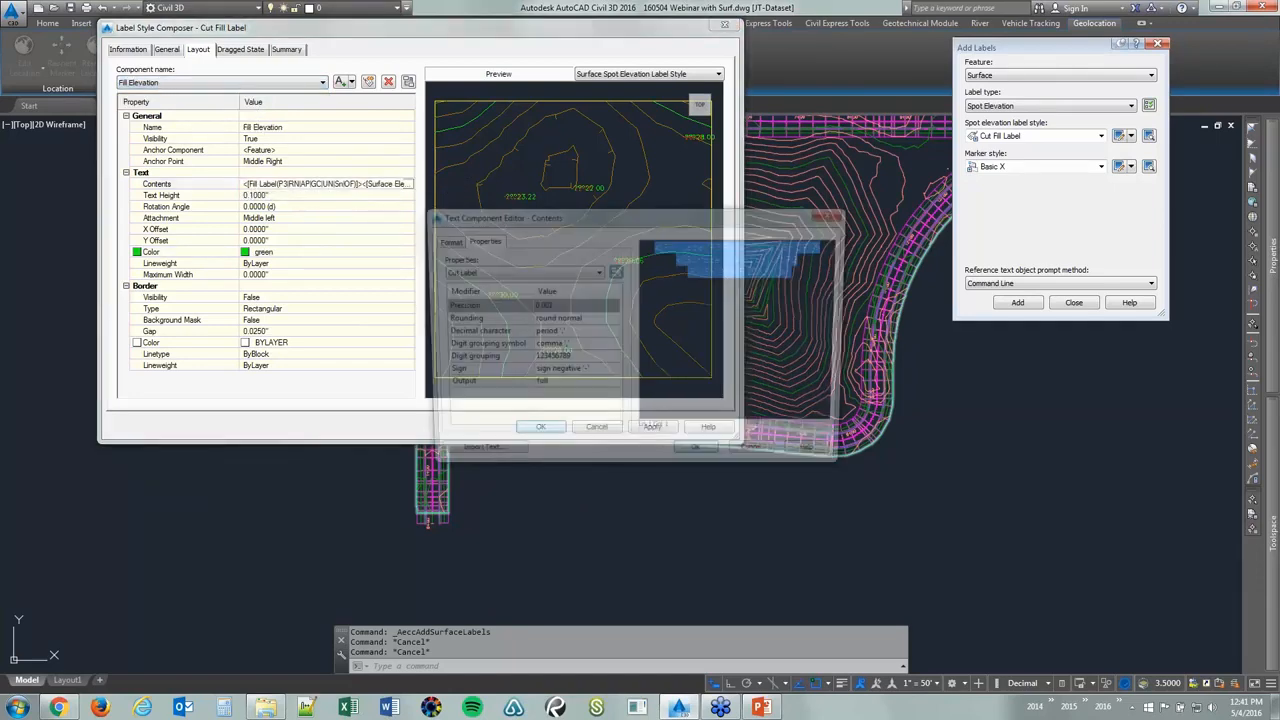
pyautogui.press('Delete')
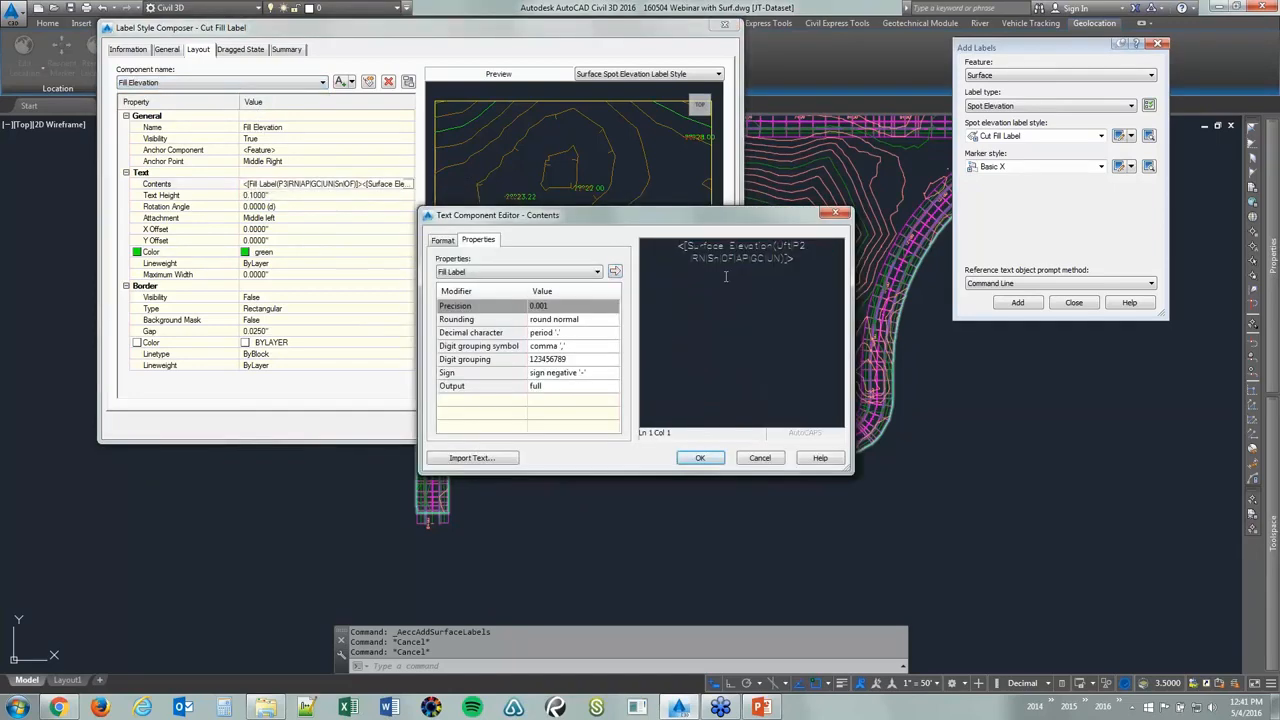
pyautogui.click(697, 458)
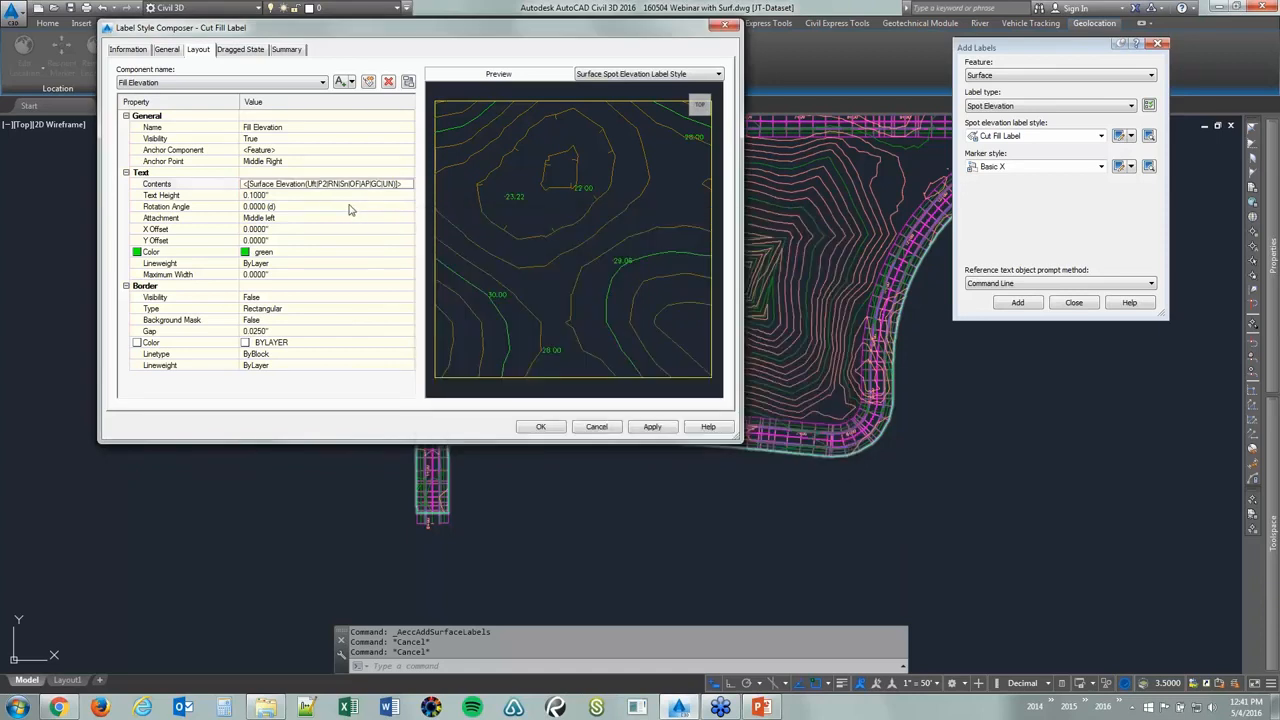
# Drive the Fill Elevation component's text height with the Fill Label expression and accept the label style
pyautogui.click(302, 197)
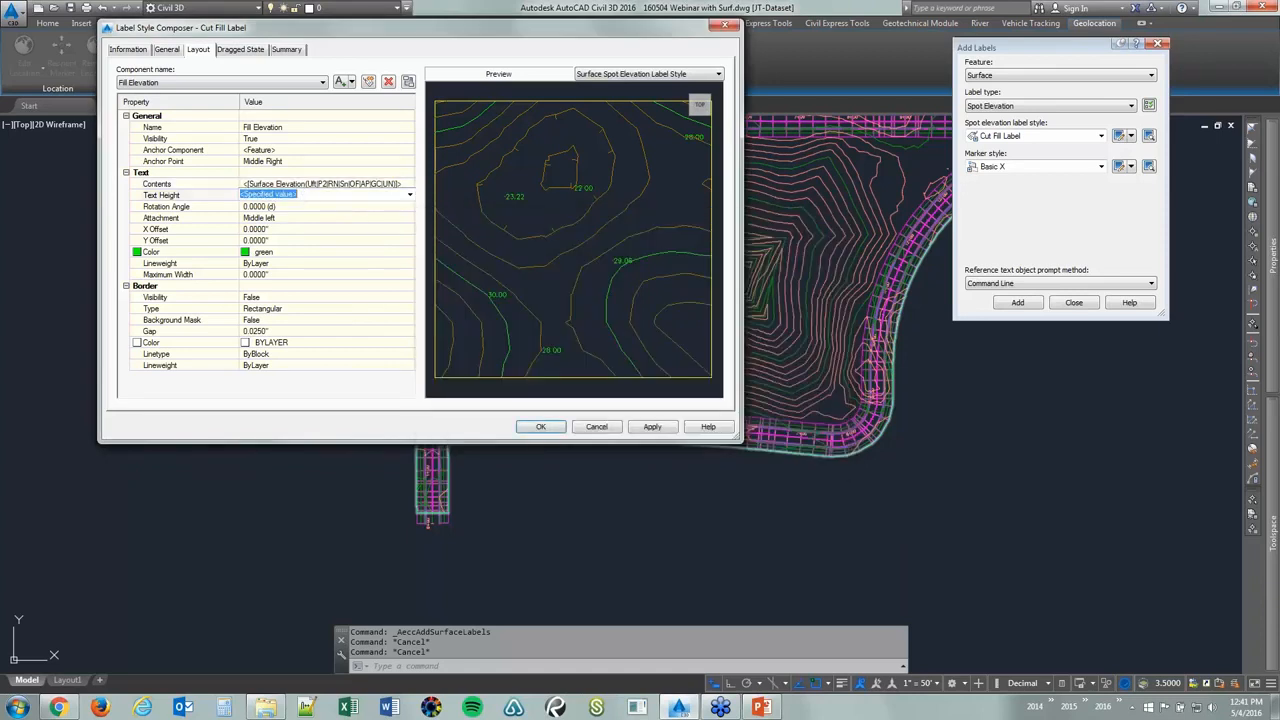
pyautogui.click(410, 196)
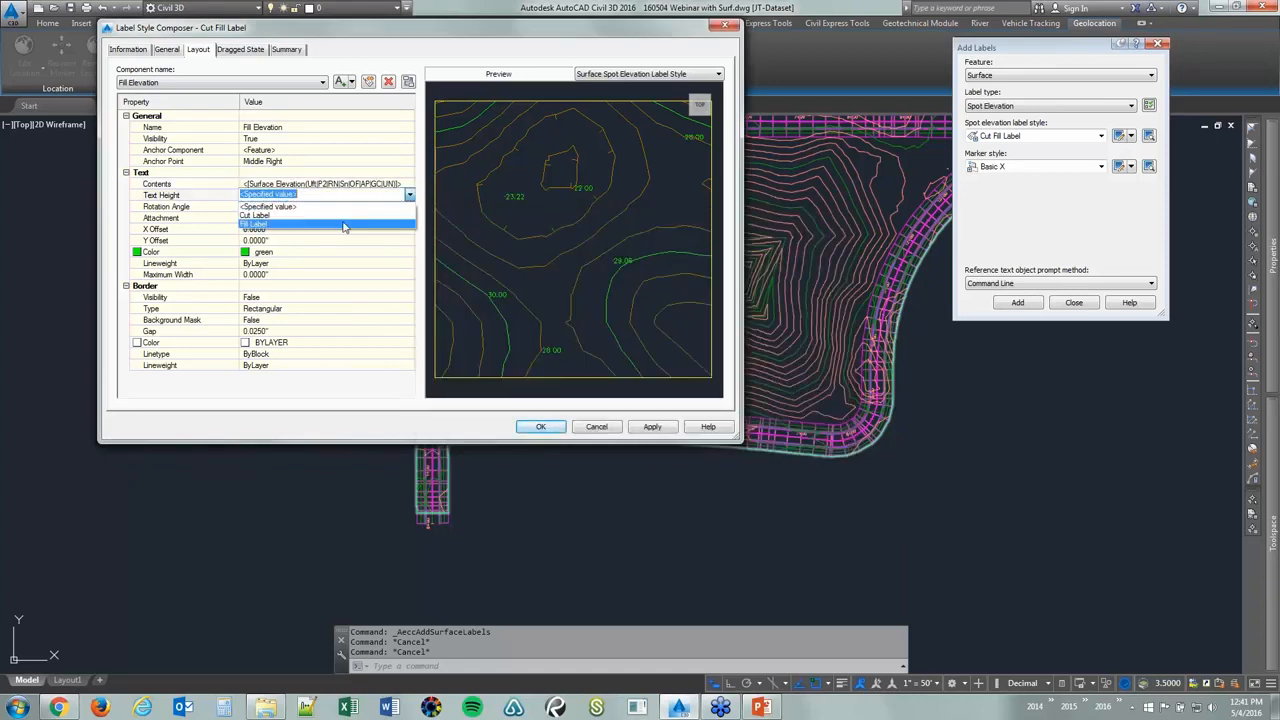
pyautogui.click(343, 225)
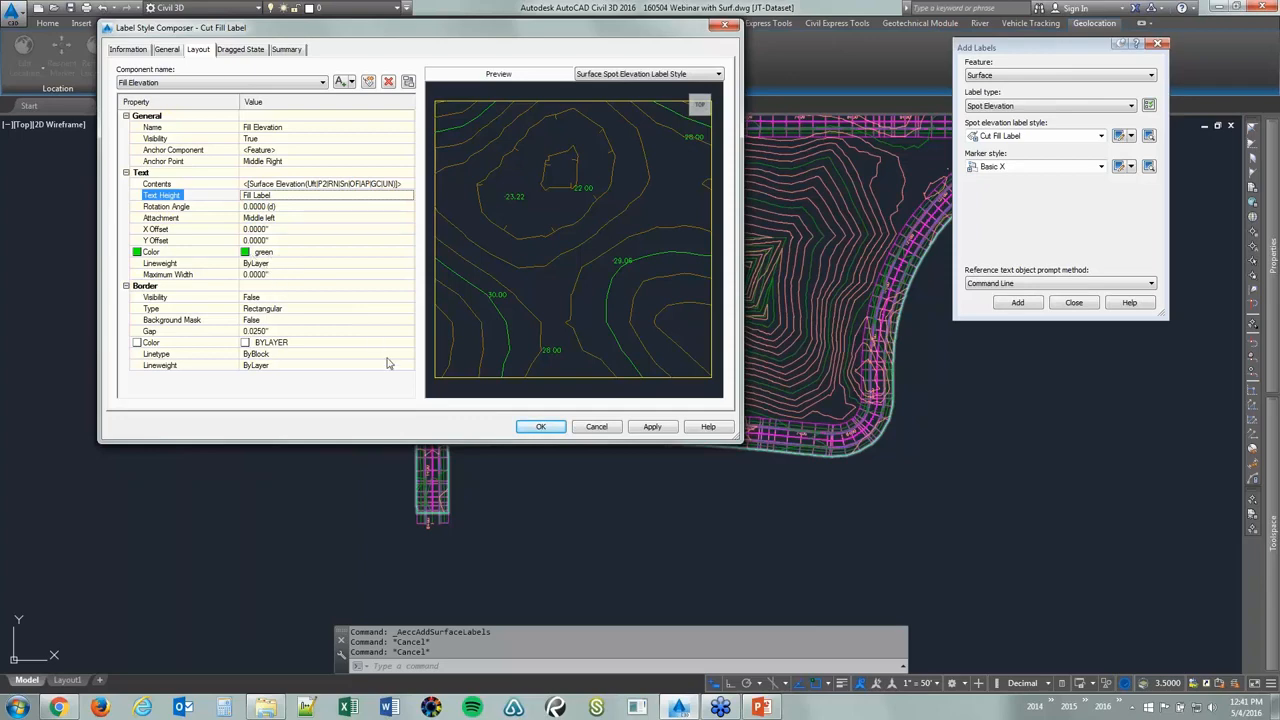
pyautogui.click(538, 427)
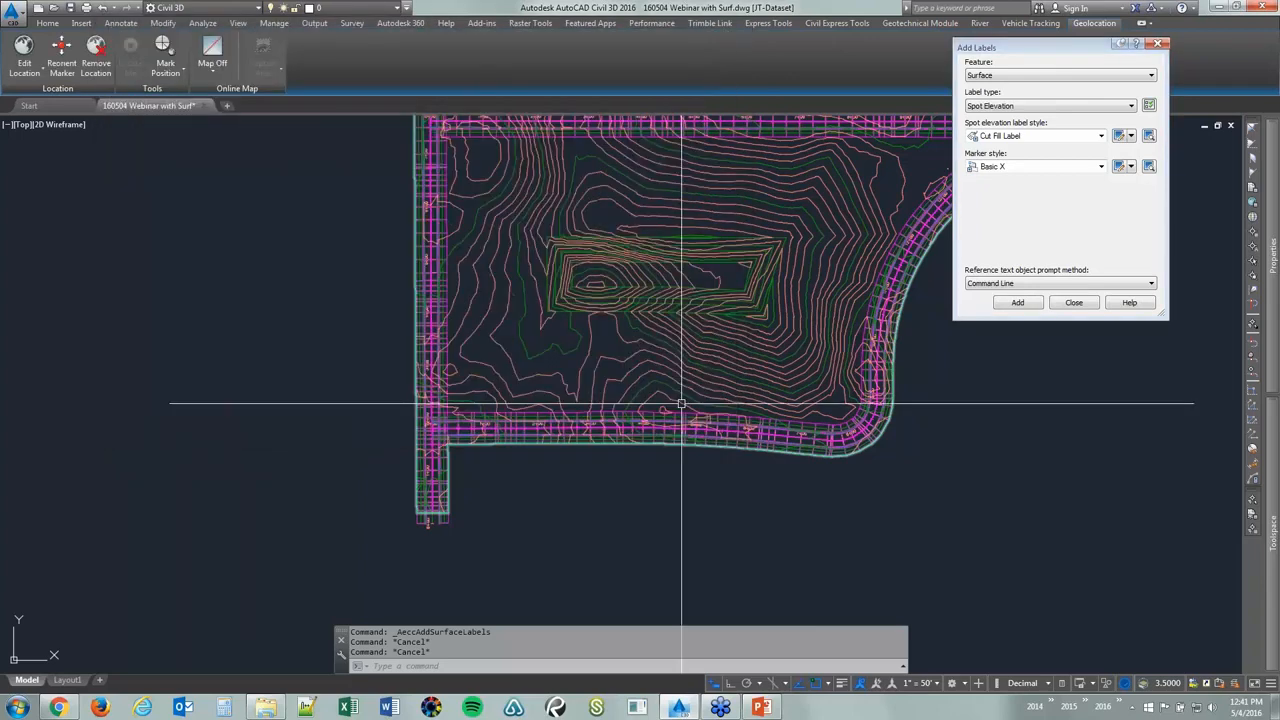
# Add a Cut Fill Label spot elevation to the Comparison surface just north of the rectangular basin and inspect its cut and fill text
pyautogui.click(1017, 309)
pyautogui.scroll(2, 707, 252)
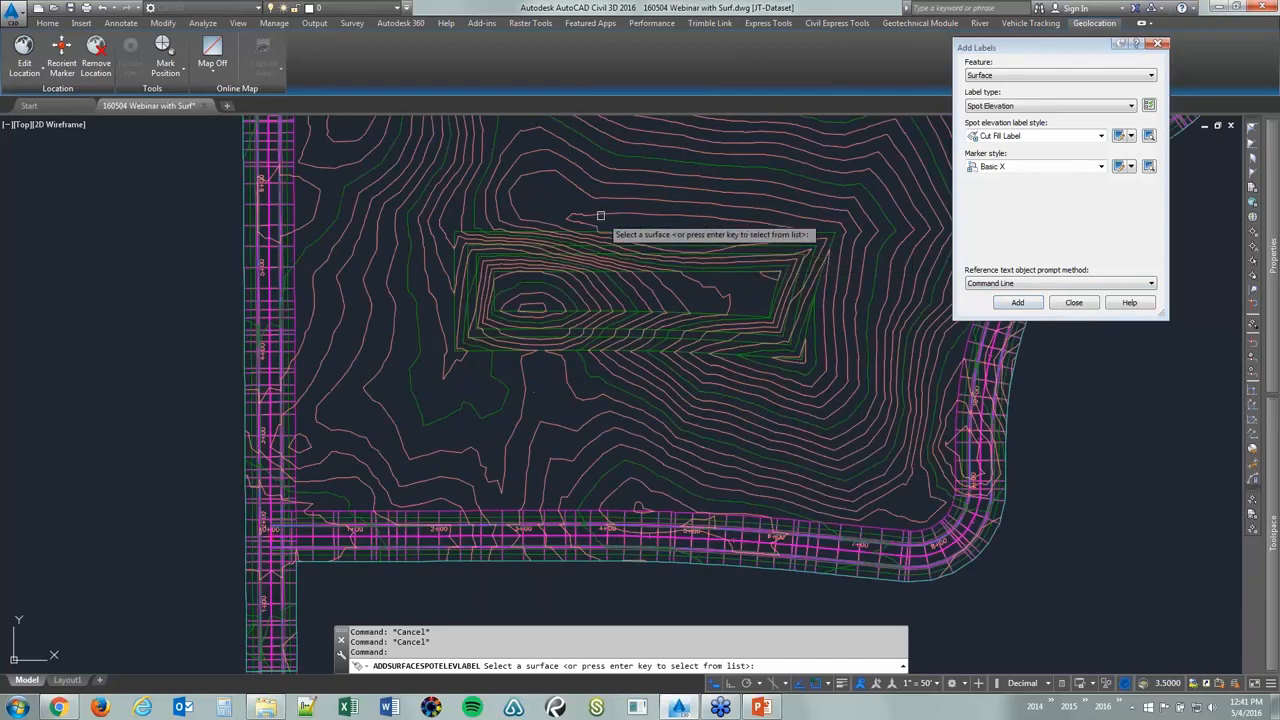
pyautogui.click(577, 196)
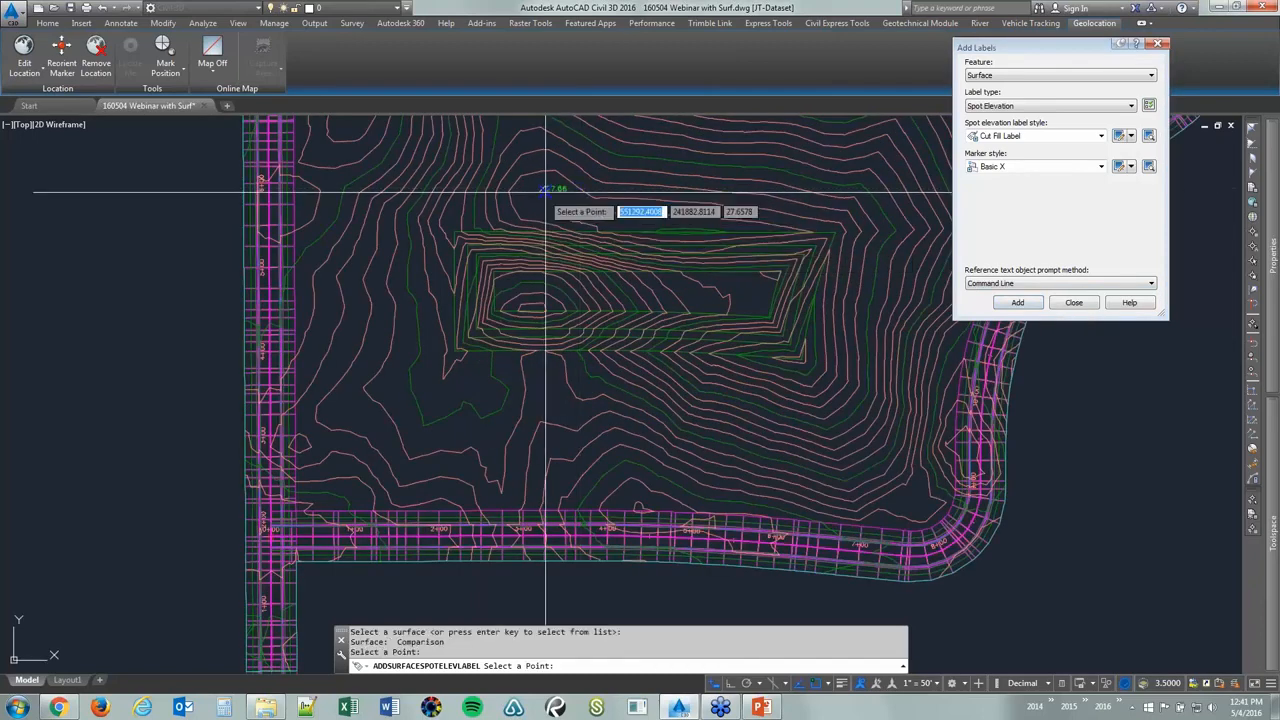
pyautogui.scroll(3, 562, 190)
pyautogui.scroll(5, 566, 180)
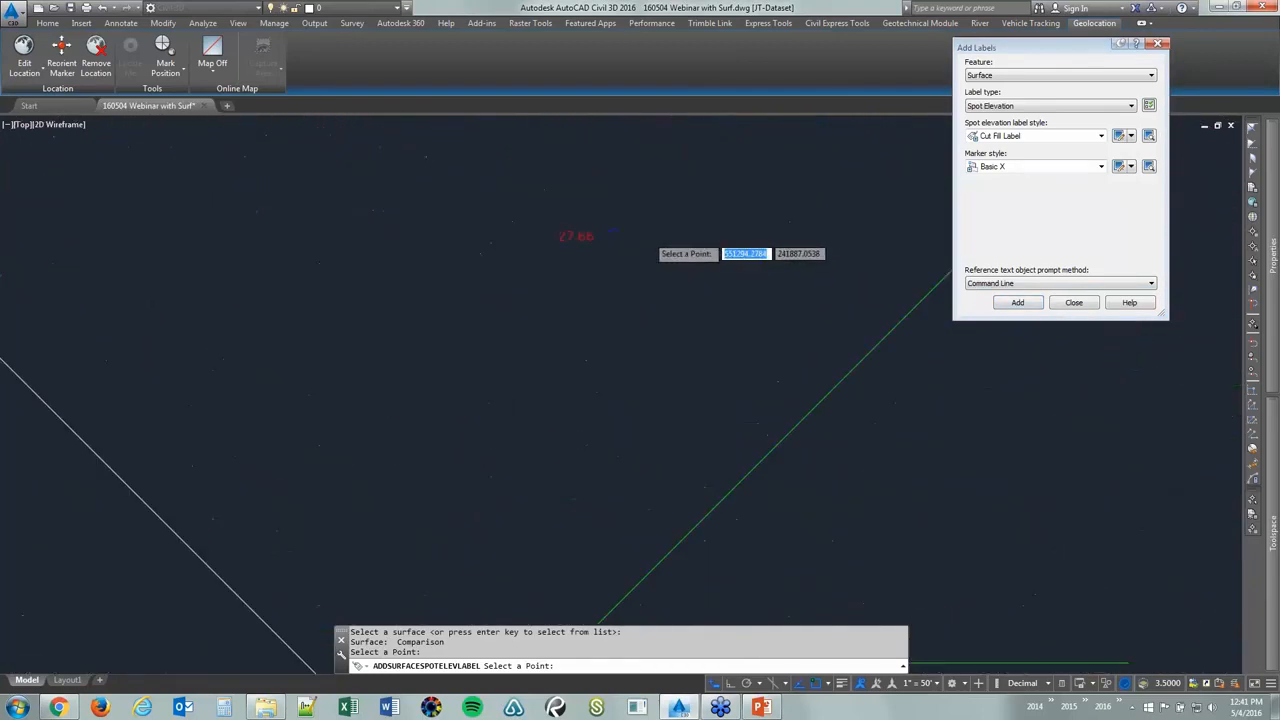
pyautogui.scroll(5, 370, 215)
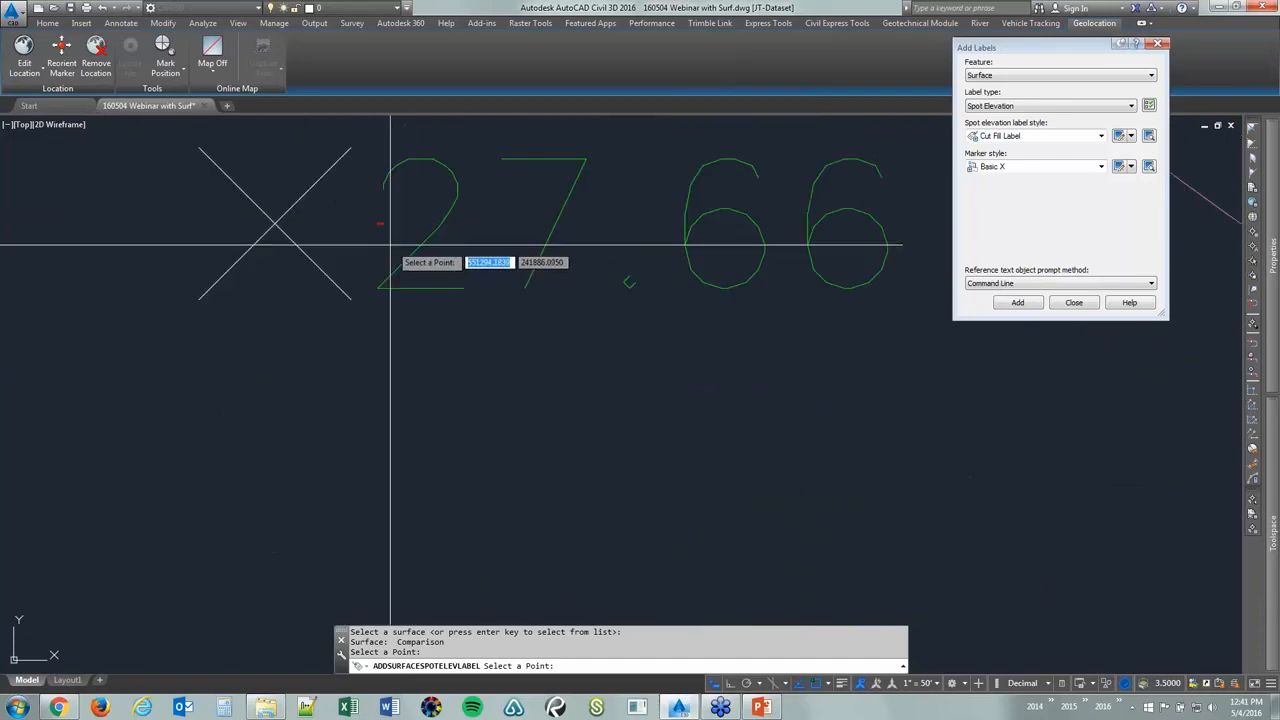
pyautogui.scroll(-5, 413, 226)
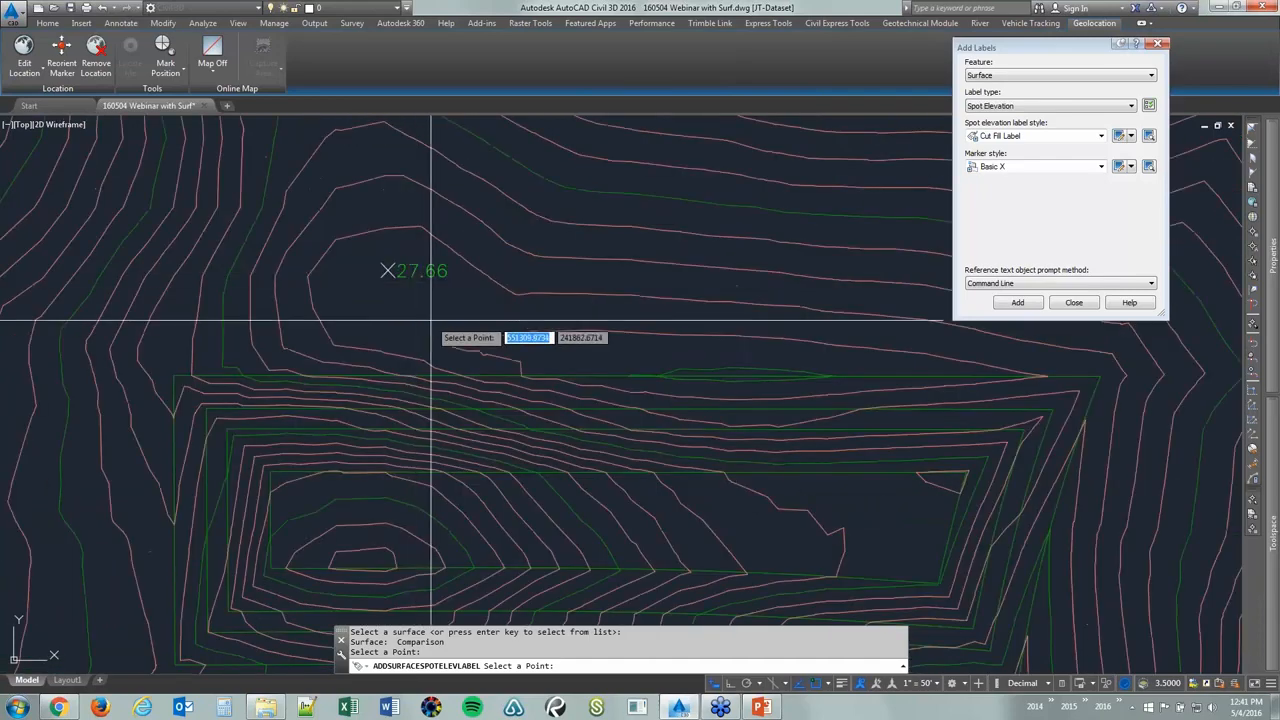
# Place two spot elevation labels north of the road, around stations 3+50 and 4+50, and inspect the cut label's text up close
pyautogui.scroll(2, 416, 291)
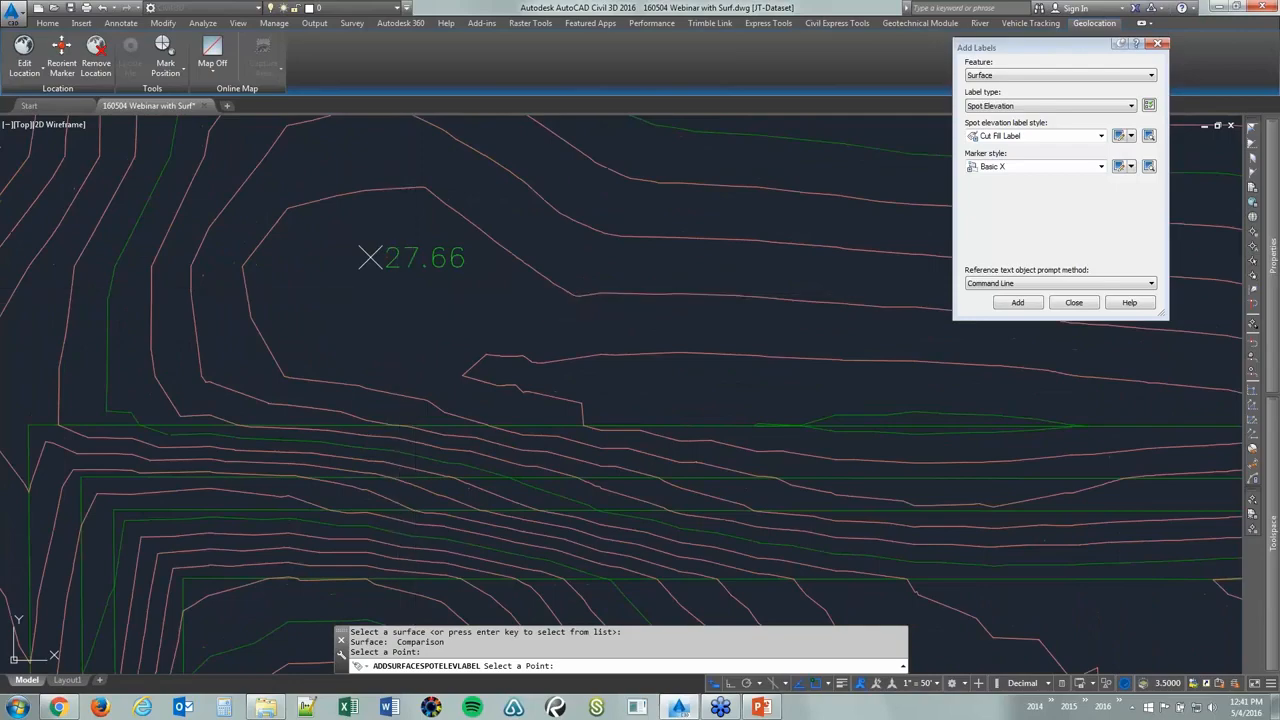
pyautogui.moveTo(409, 292); pyautogui.dragTo(479, 293, button='middle')
pyautogui.scroll(-2, 467, 269)
pyautogui.scroll(-3, 460, 480)
pyautogui.scroll(4, 460, 480)
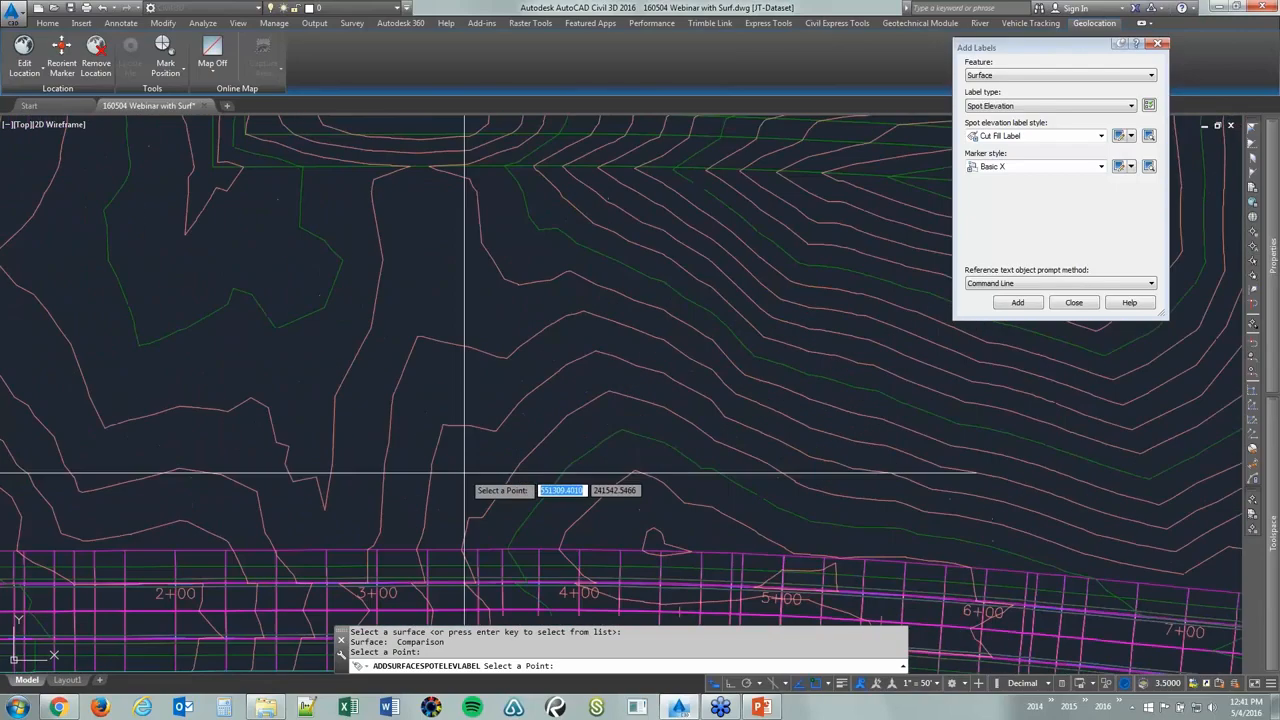
pyautogui.click(649, 503)
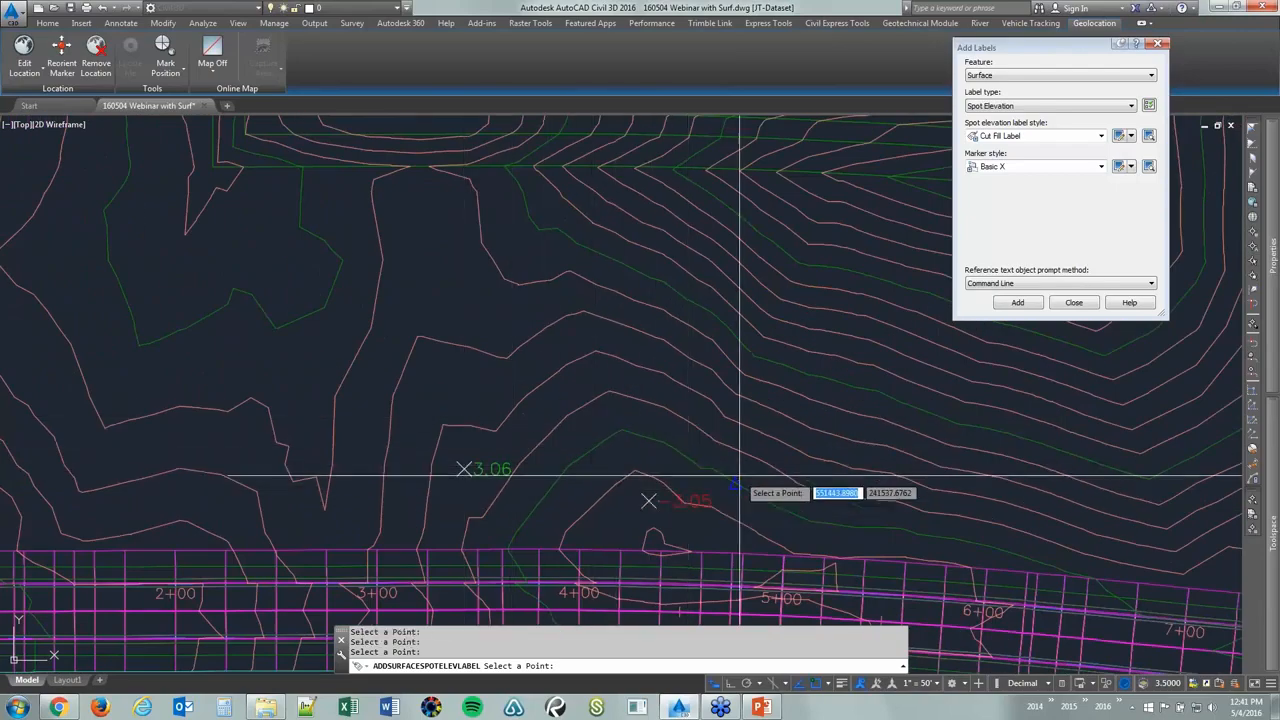
pyautogui.moveTo(729, 474); pyautogui.dragTo(689, 434, button='middle')
pyautogui.scroll(2, 638, 473)
pyautogui.press('Escape')
pyautogui.scroll(1, 635, 468)
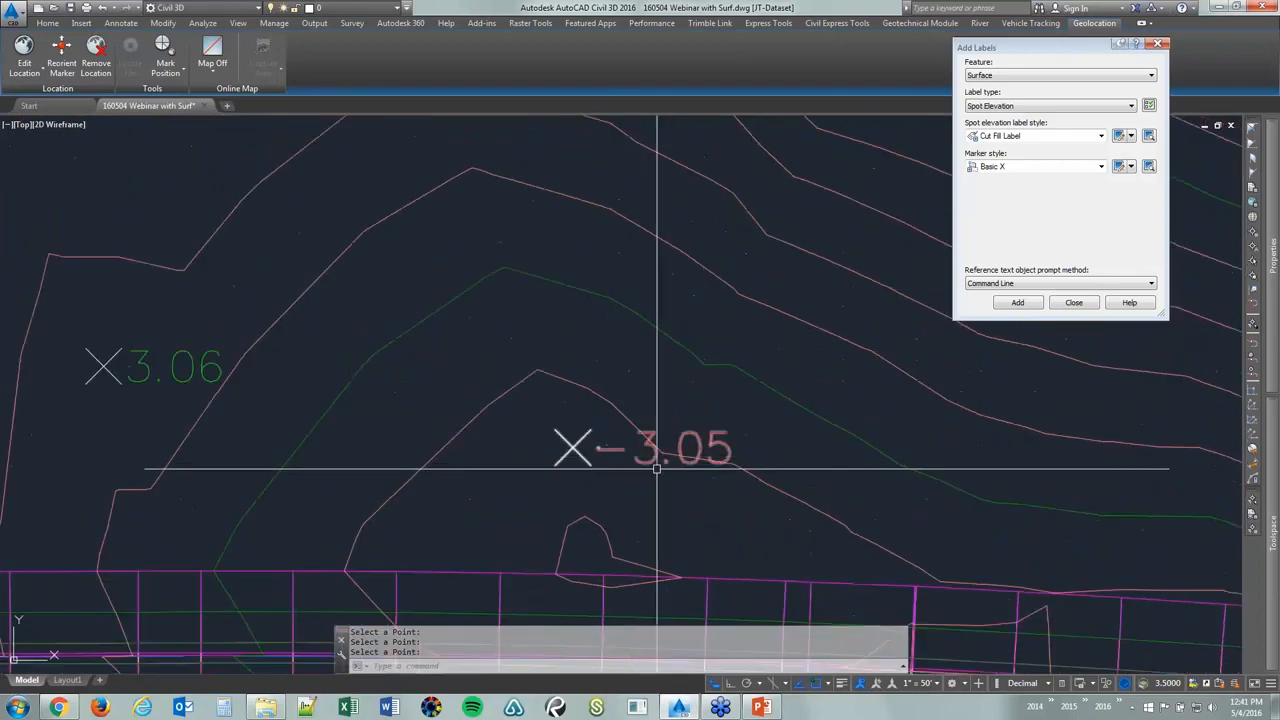
pyautogui.scroll(3, 589, 472)
pyautogui.scroll(5, 589, 472)
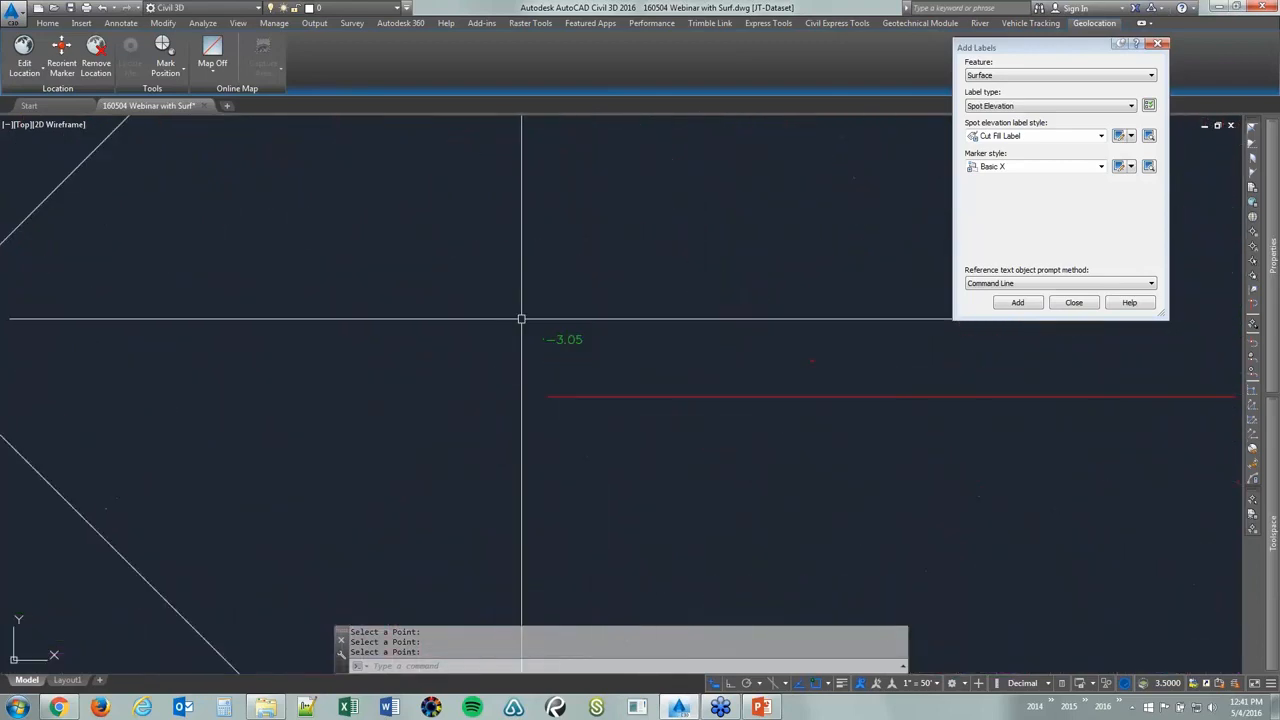
pyautogui.scroll(-5, 525, 410)
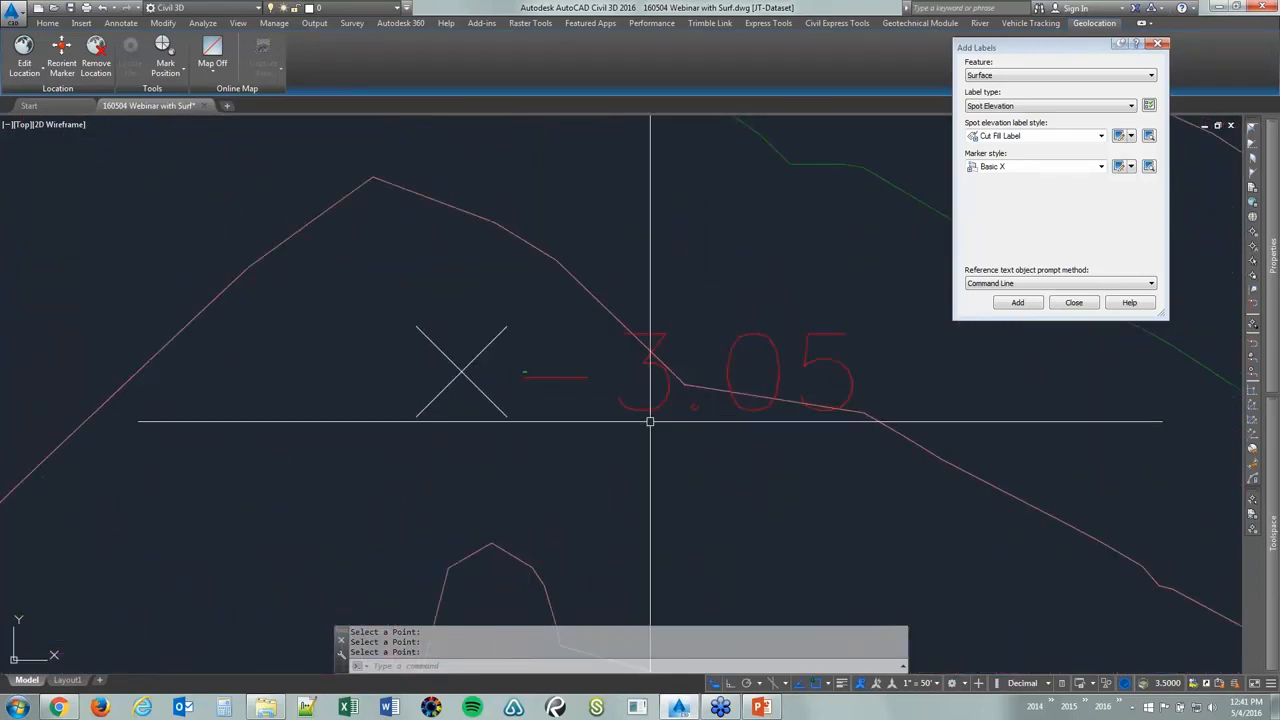
pyautogui.scroll(-6, 651, 420)
pyautogui.moveTo(497, 425); pyautogui.dragTo(611, 394, button='middle')
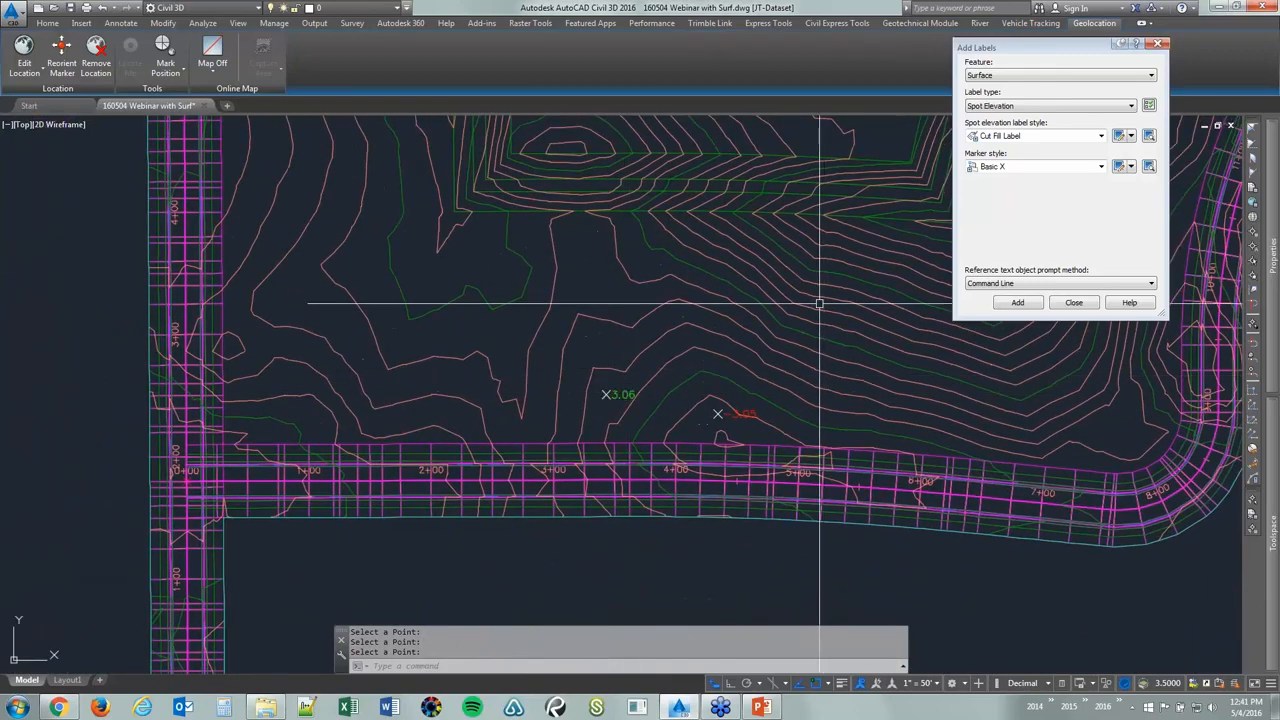
# Erase the two spot elevation labels just north of the road
pyautogui.click(997, 106)
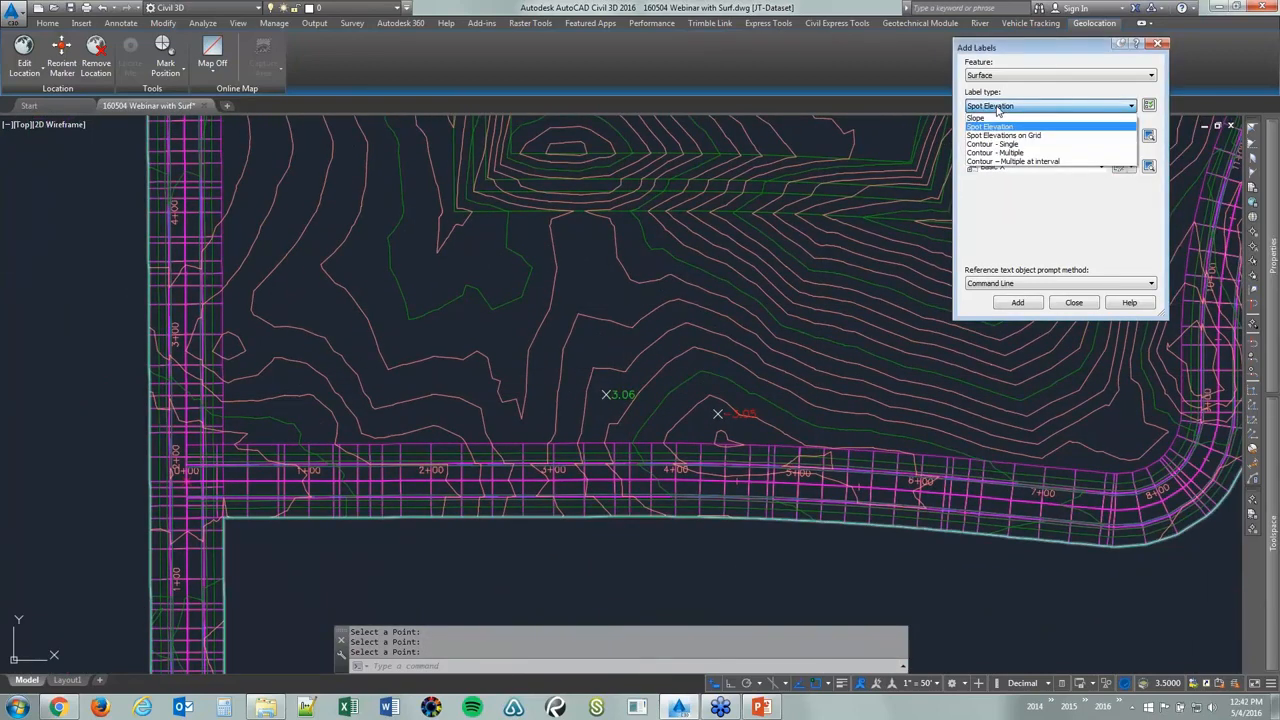
pyautogui.click(990, 126)
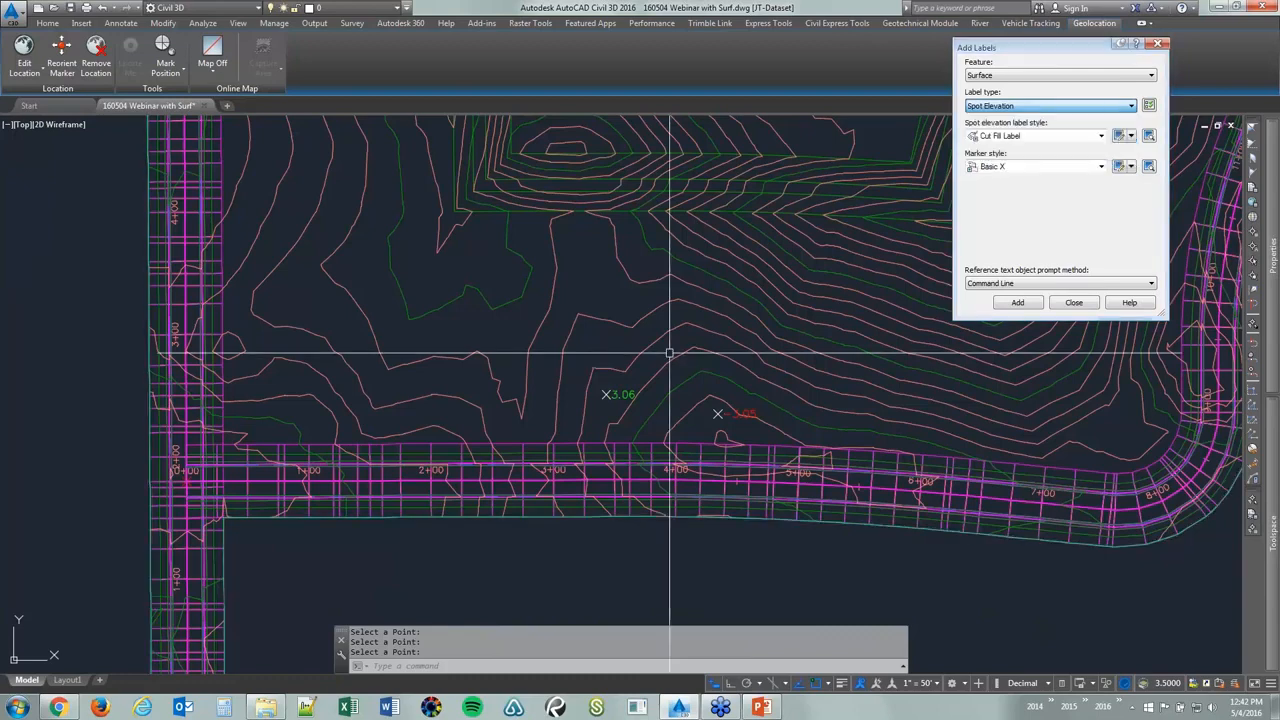
pyautogui.press('Escape')
pyautogui.scroll(4, 609, 391)
pyautogui.write('e')
pyautogui.press('Return')
pyautogui.click(609, 391)
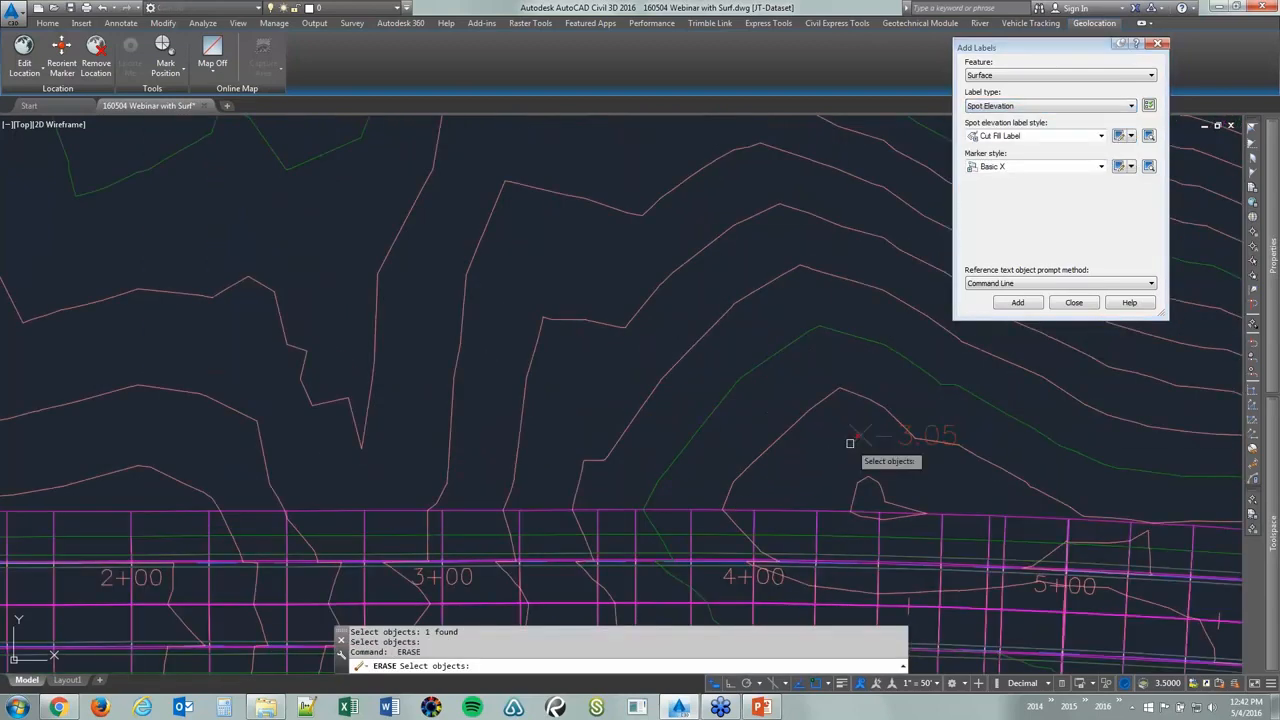
pyautogui.scroll(-4, 791, 408)
pyautogui.moveTo(791, 408); pyautogui.dragTo(684, 356, button='middle')
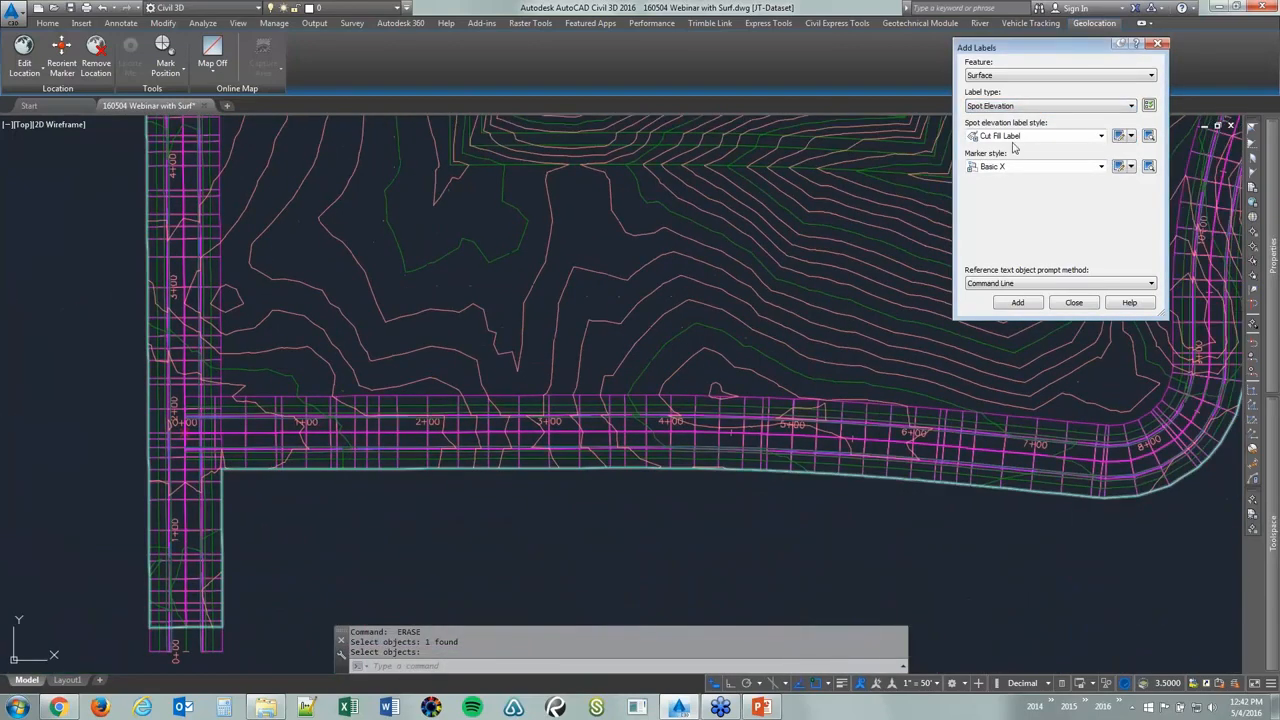
# Set the surface label type to Spot Elevations on Grid with the Cut Fill Label style
pyautogui.click(1007, 108)
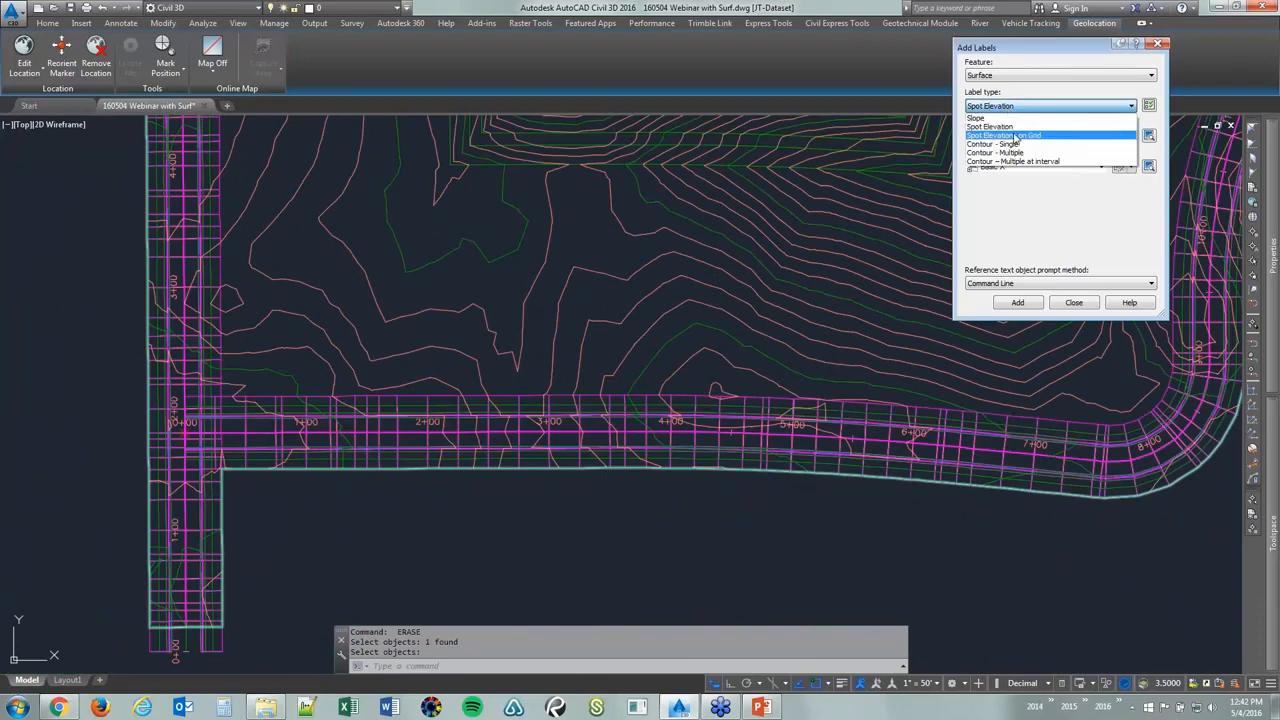
pyautogui.click(1027, 136)
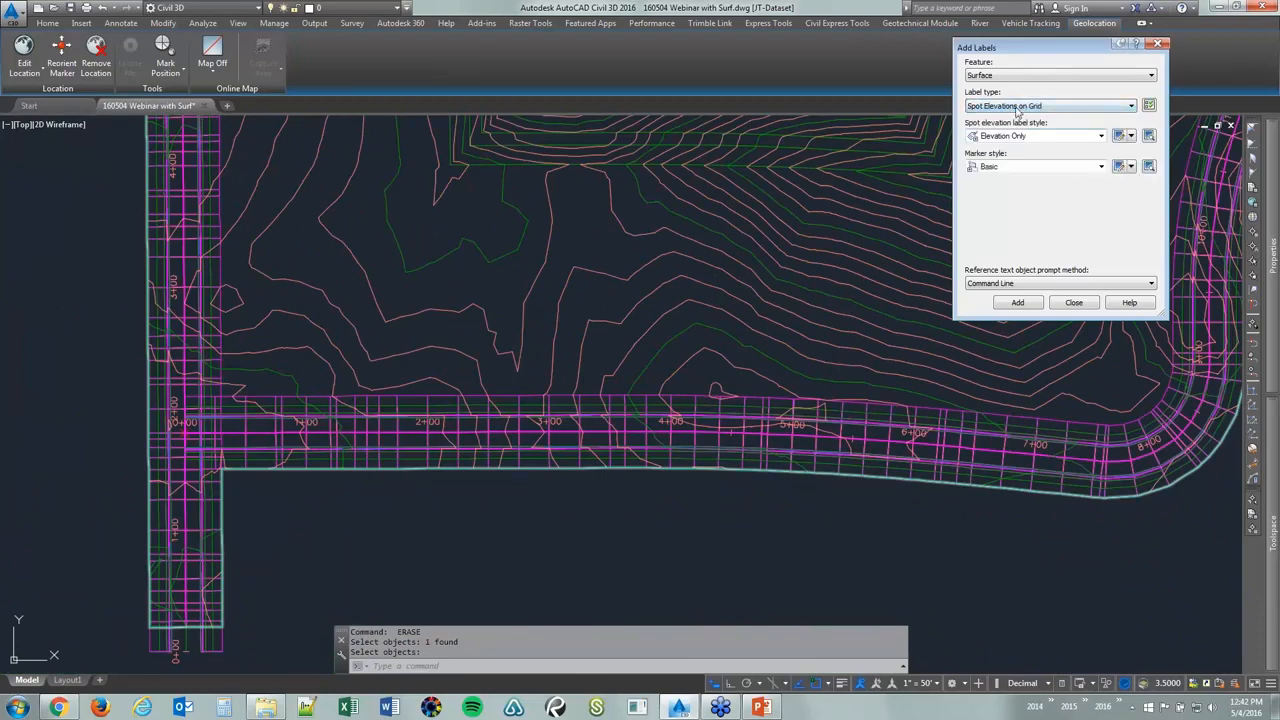
pyautogui.click(1014, 137)
pyautogui.click(1014, 148)
# Start a label grid on the Comparison surface, based just north of the road near station 0+55, with zero rotation and 50 X and Y spacing
pyautogui.click(1017, 303)
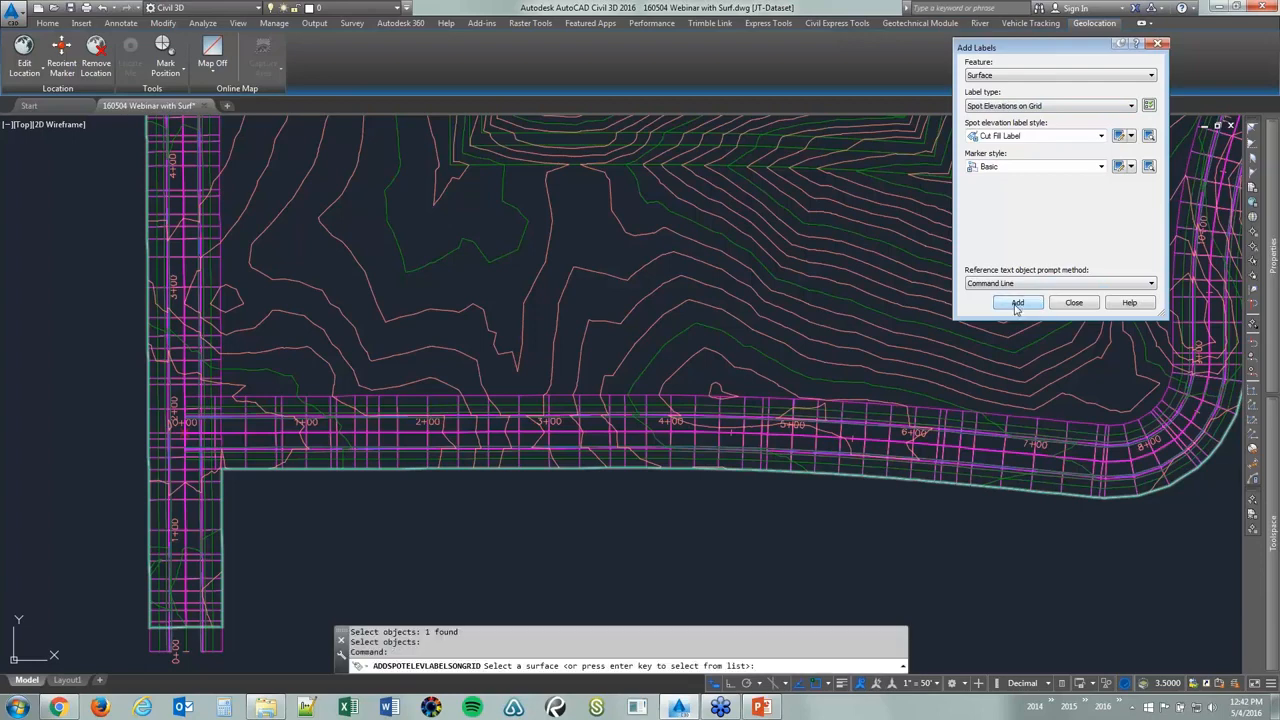
pyautogui.click(498, 341)
pyautogui.scroll(2, 327, 386)
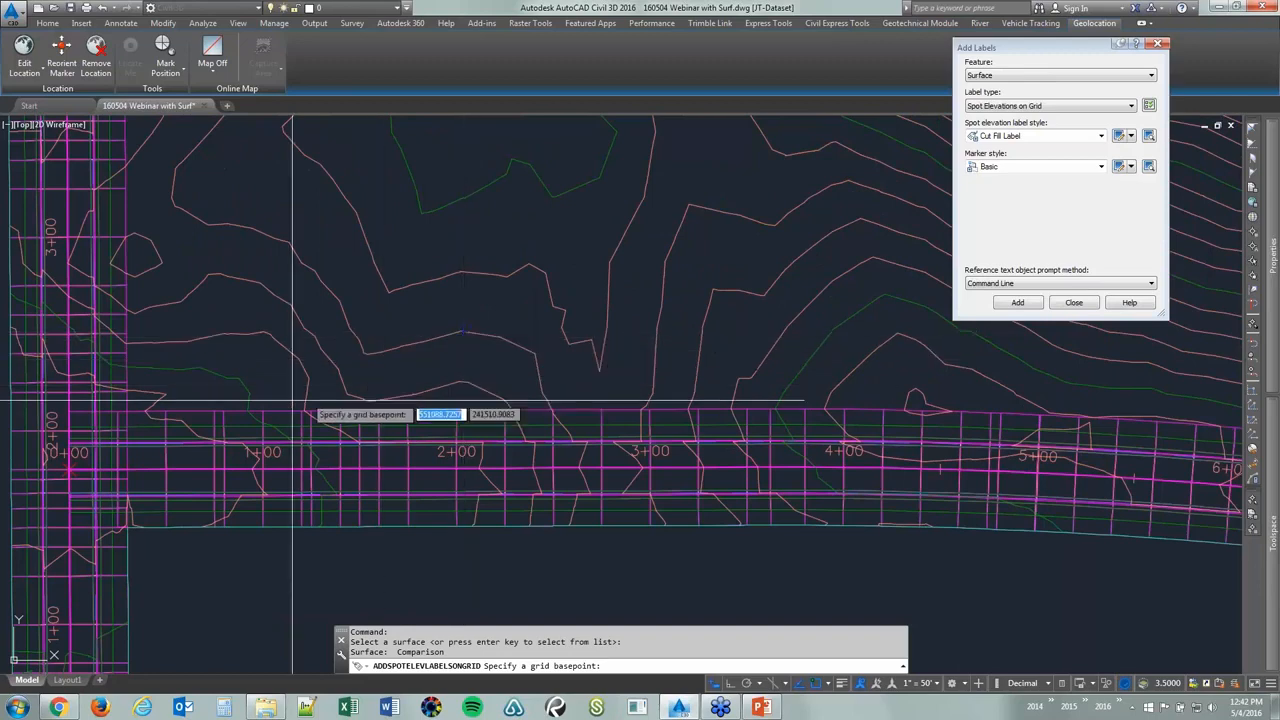
pyautogui.scroll(2, 172, 390)
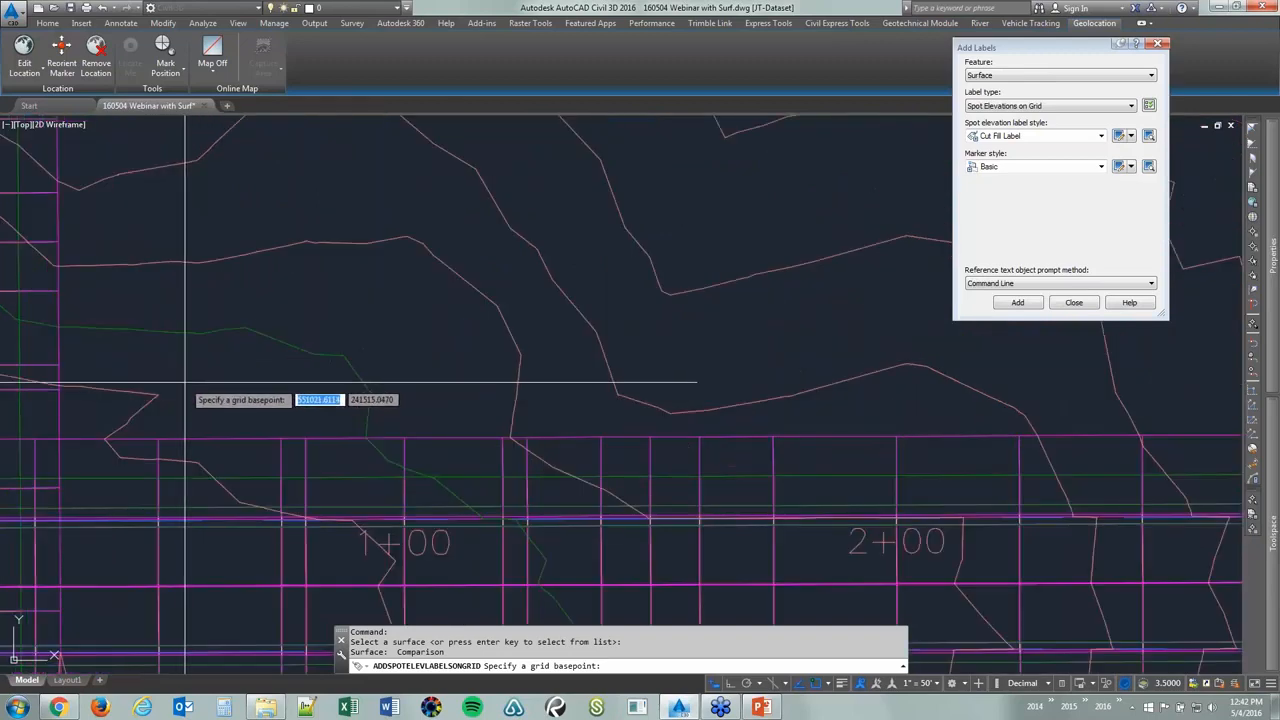
pyautogui.click(186, 387)
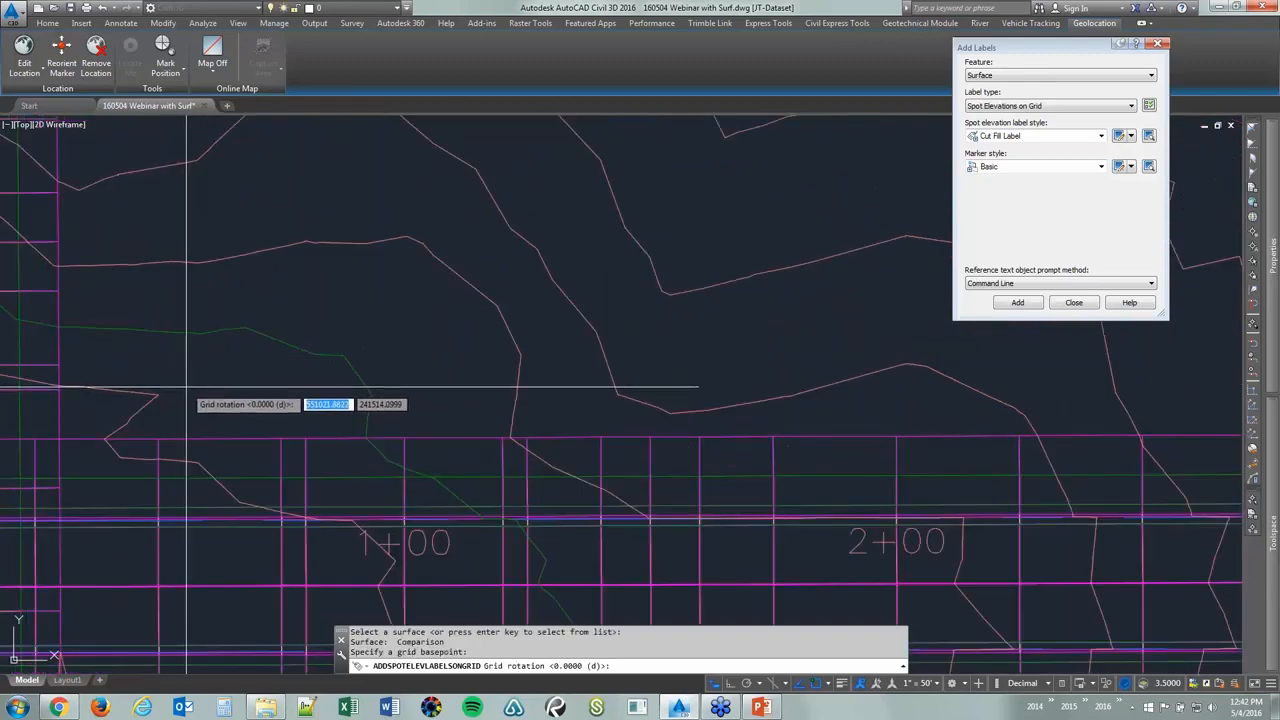
pyautogui.press('Return')
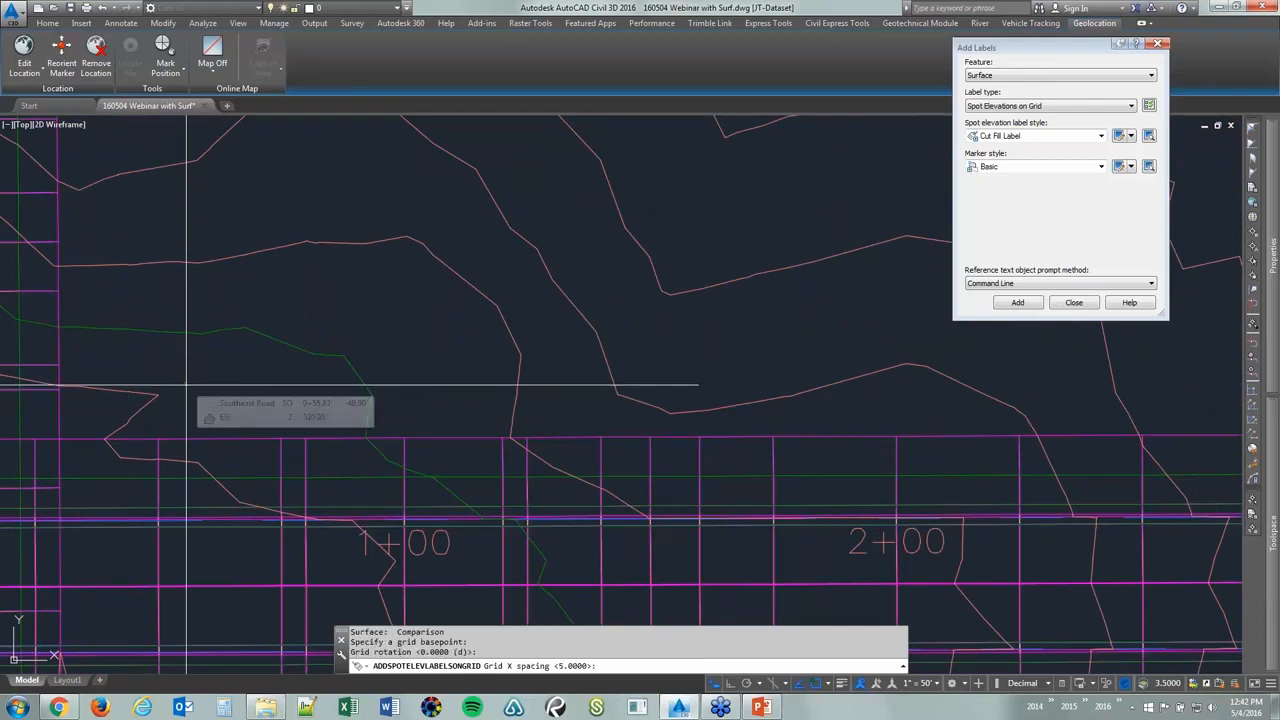
pyautogui.write('50')
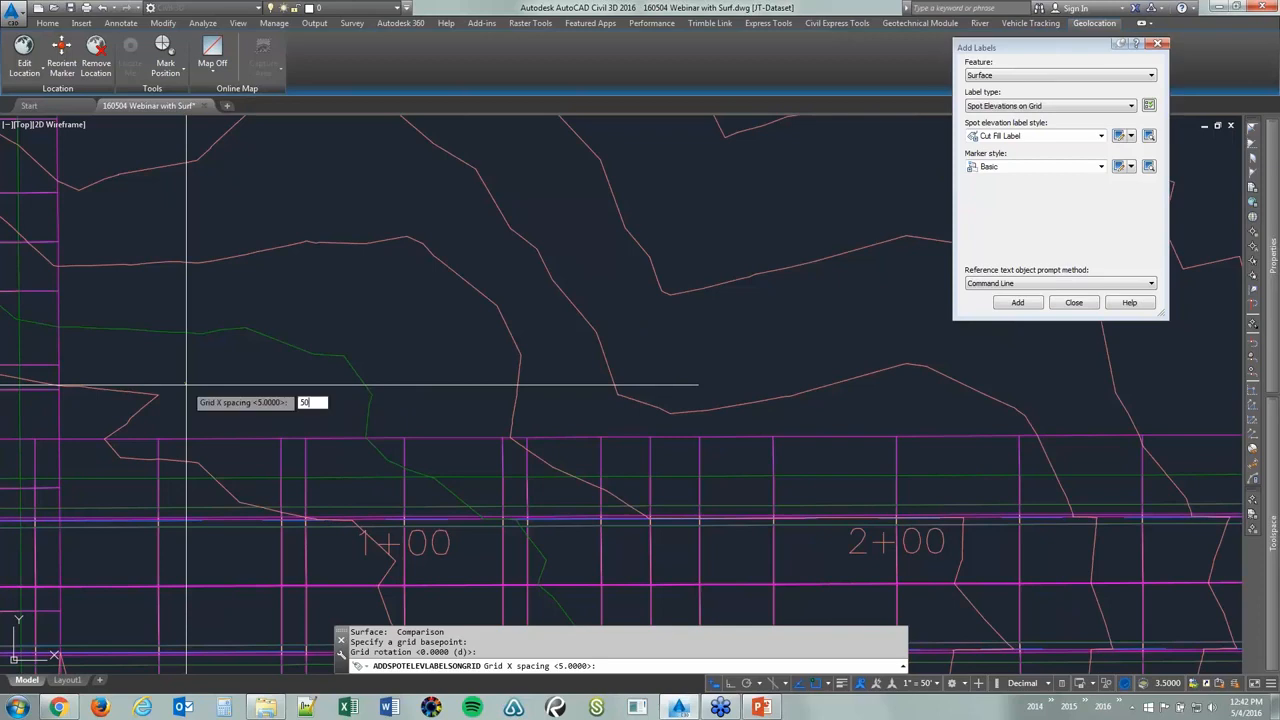
pyautogui.press('Return')
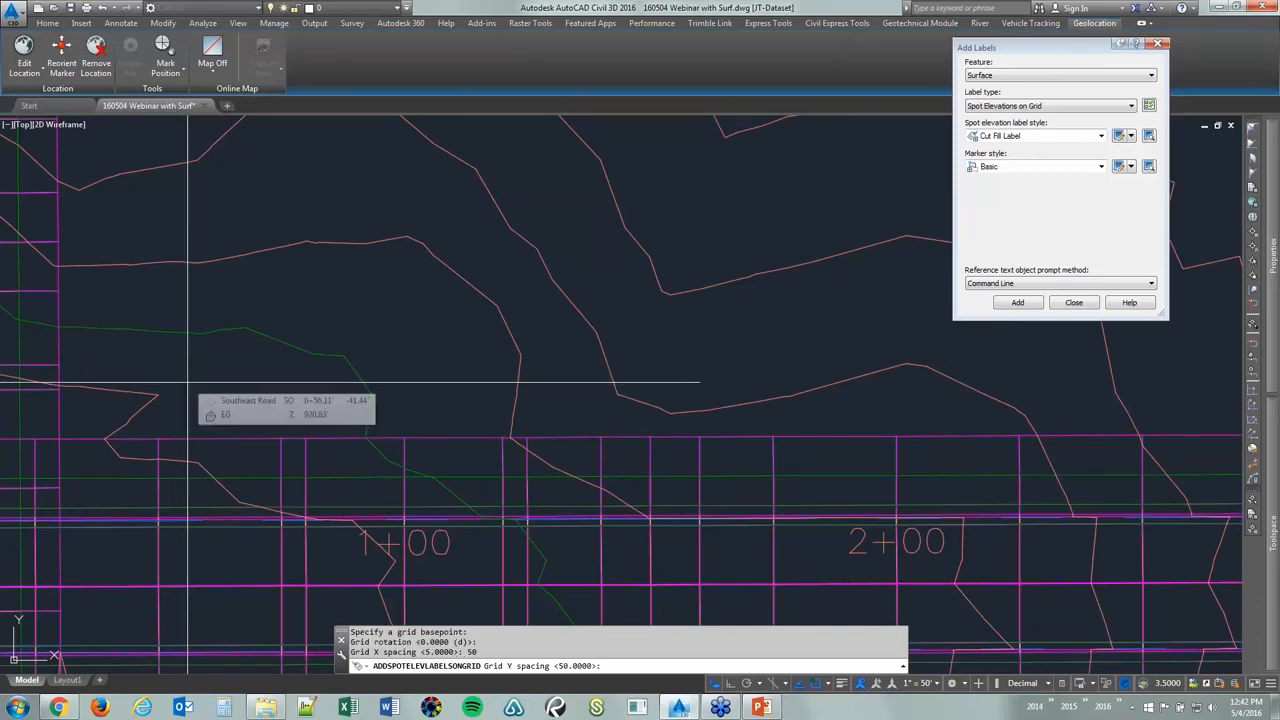
pyautogui.press('Return')
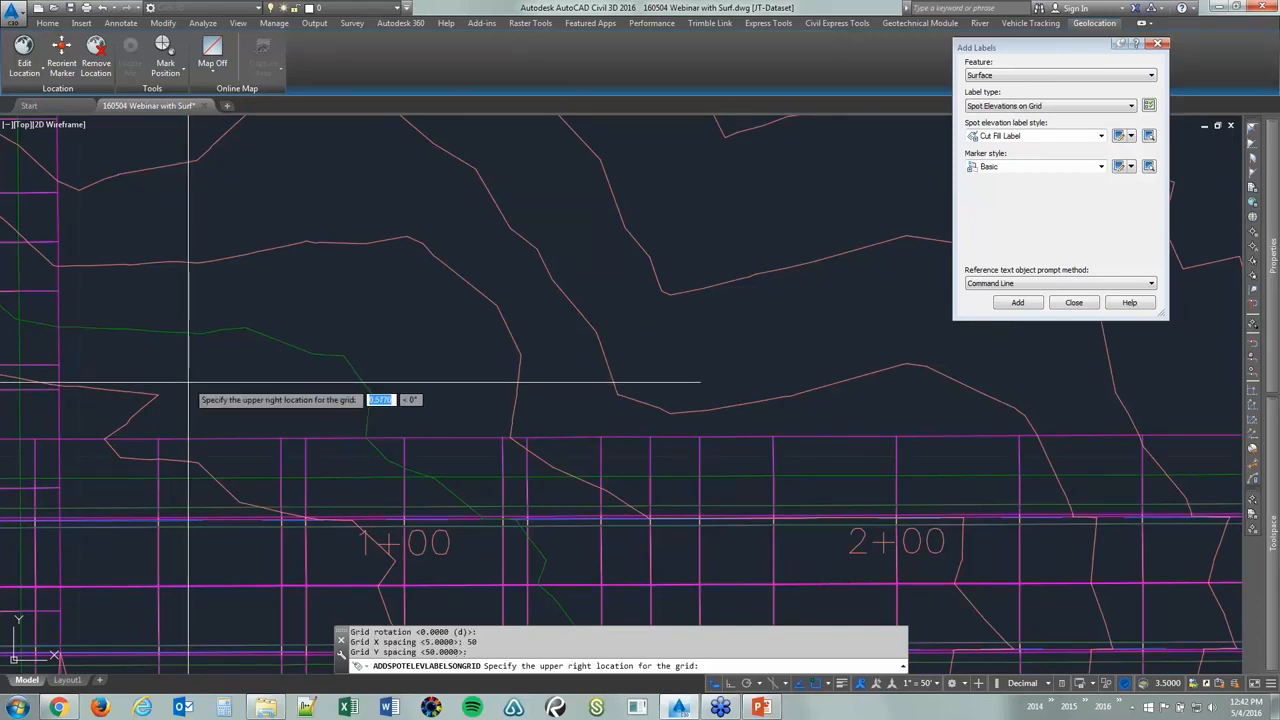
# Place the grid's upper-right corner southeast of the rectangular basin and accept the grid without changing its size or rotation
pyautogui.scroll(-5, 220, 380)
pyautogui.scroll(8, 340, 330)
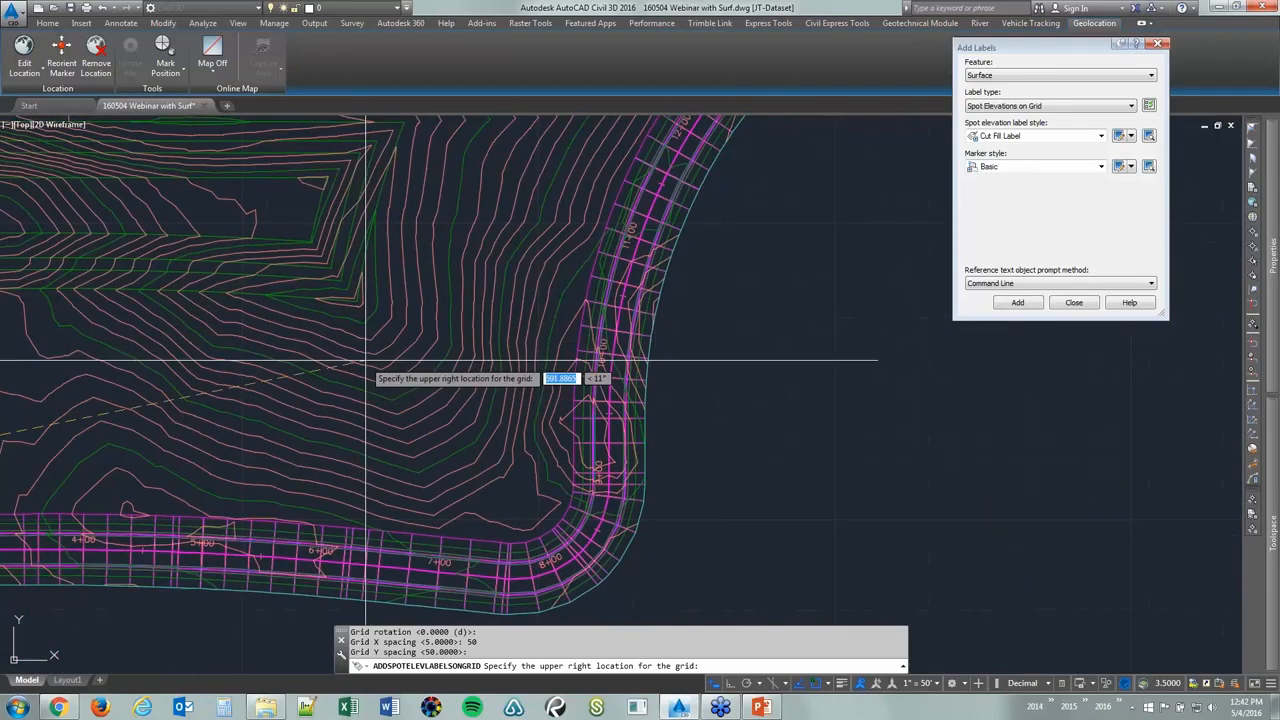
pyautogui.click(553, 293)
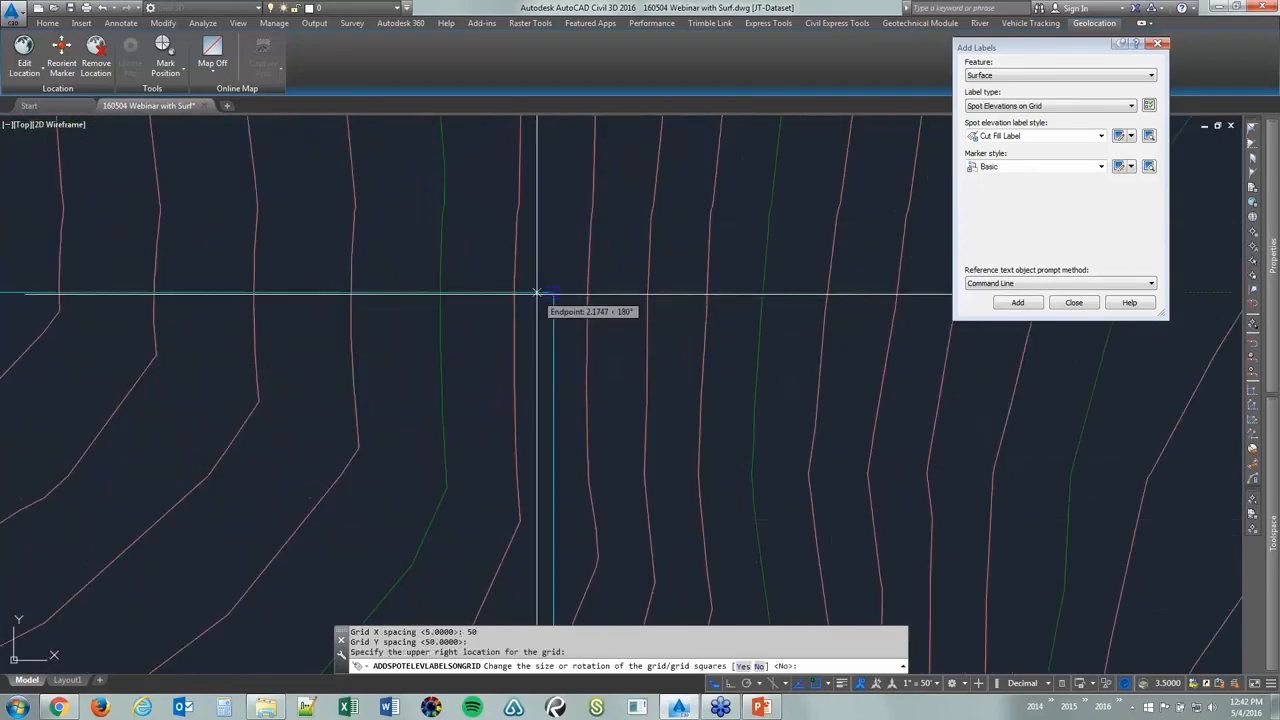
pyautogui.scroll(-8, 493, 338)
pyautogui.moveTo(380, 405); pyautogui.dragTo(629, 314, button='middle')
pyautogui.moveTo(428, 366); pyautogui.dragTo(574, 341, button='middle')
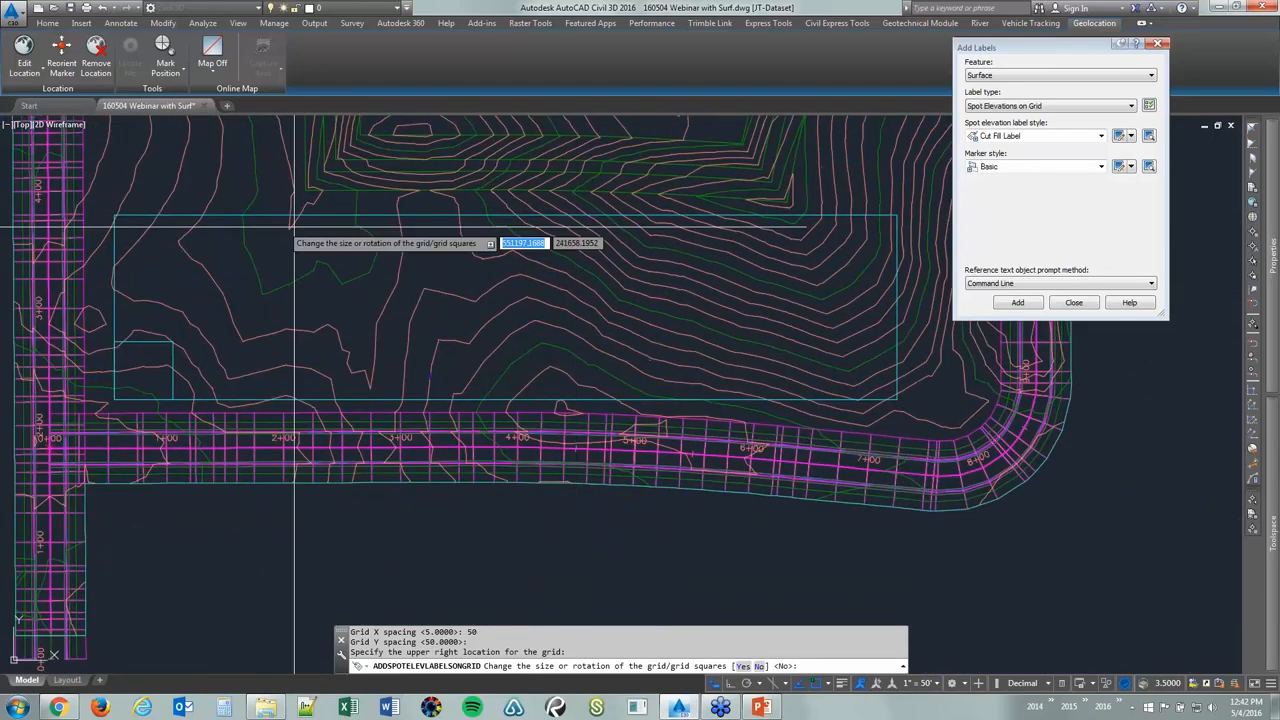
pyautogui.press('Return')
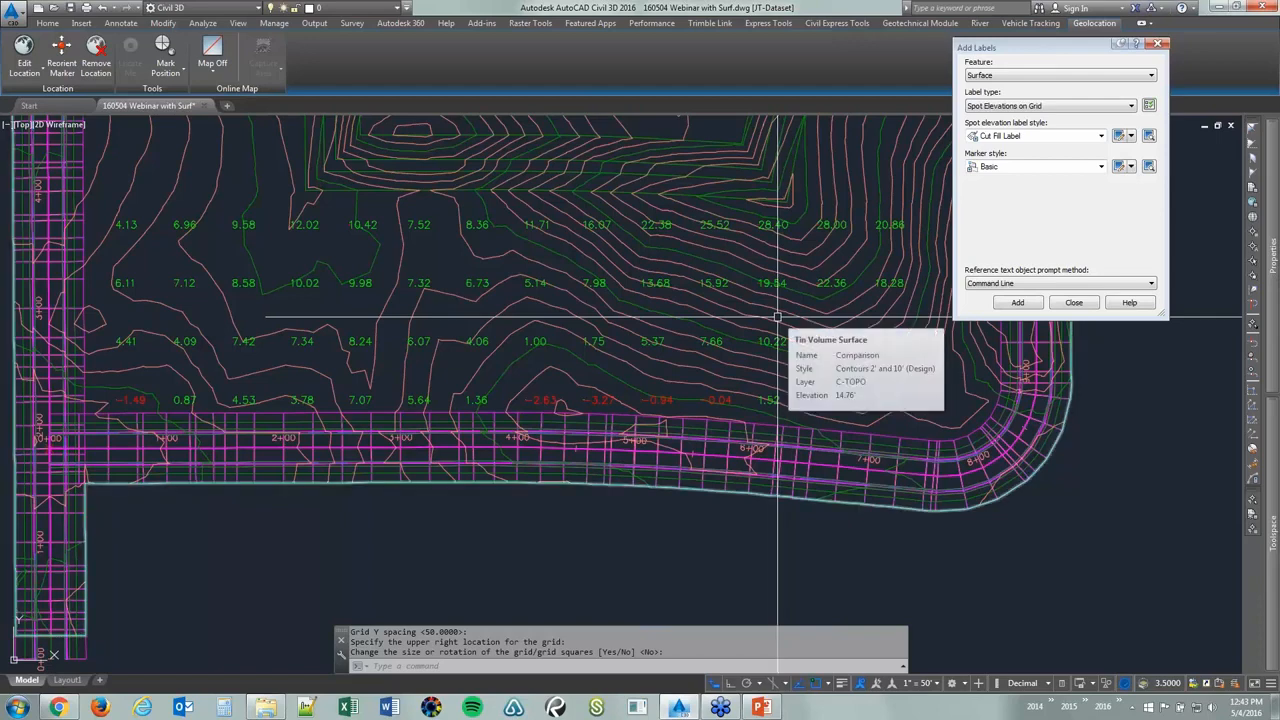
# Open the Cut Label expression for editing and review the available functions and surface properties
pyautogui.moveTo(1272, 530)
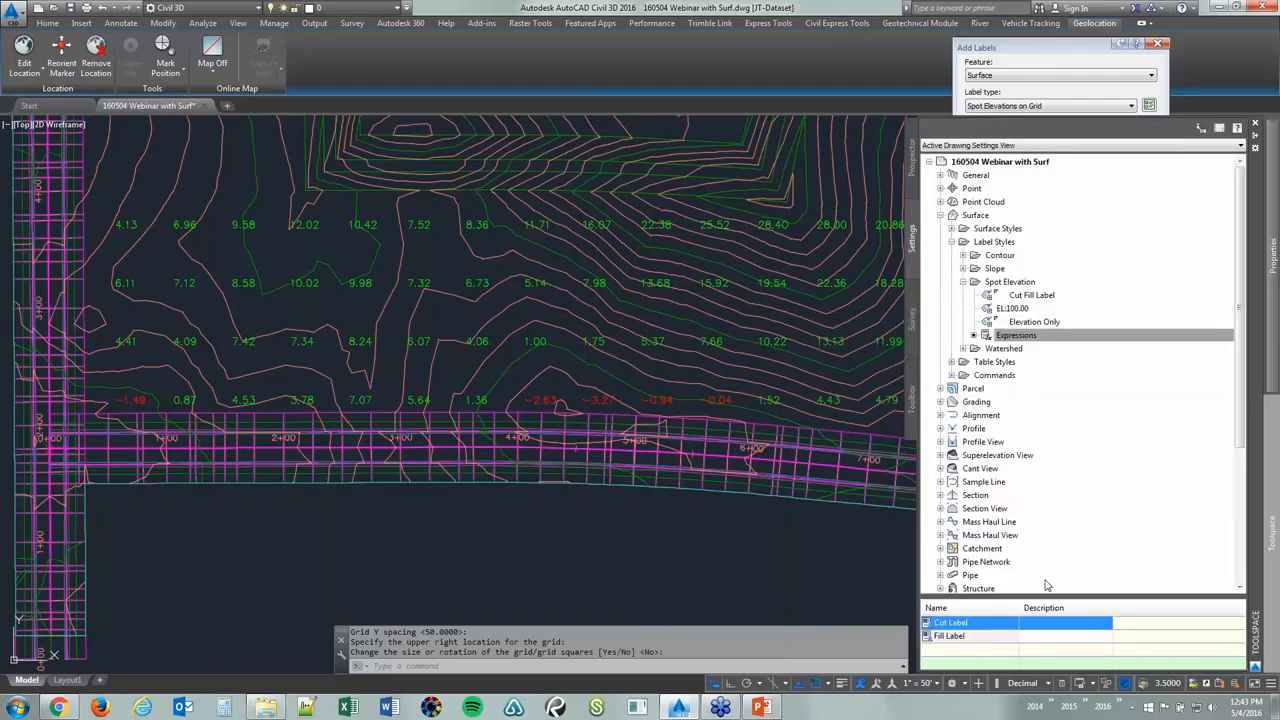
pyautogui.rightClick(962, 628)
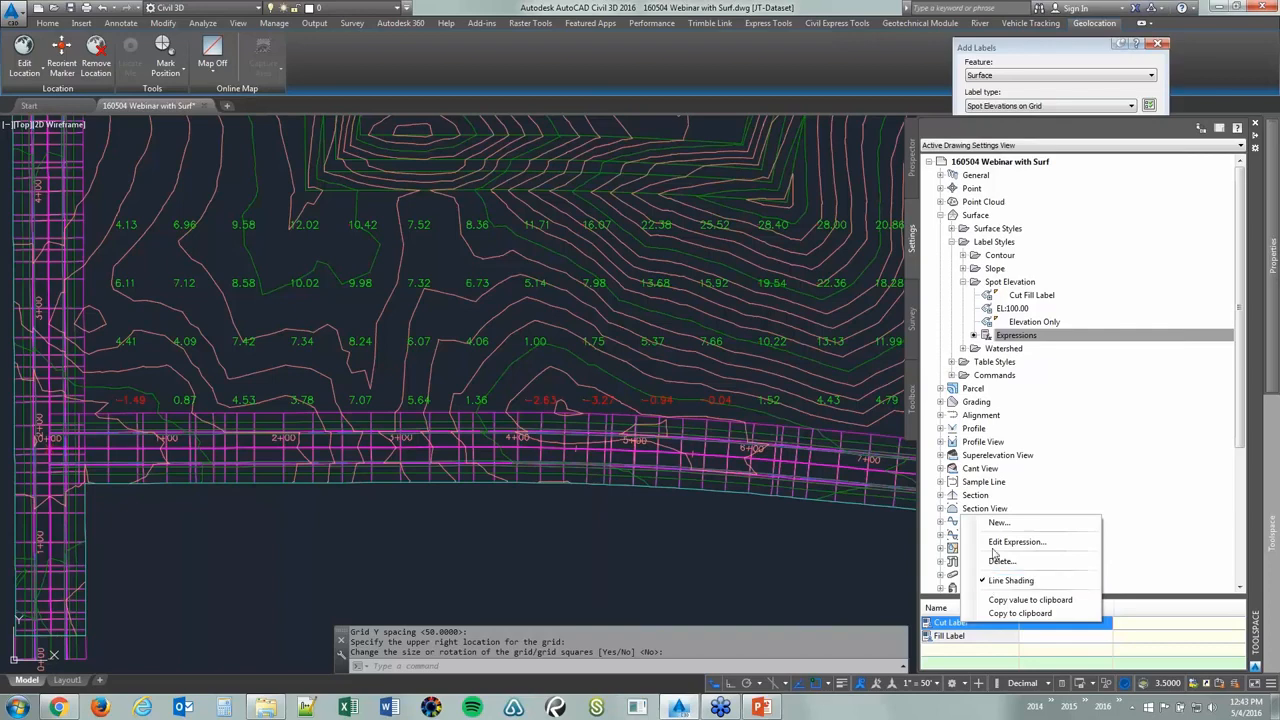
pyautogui.click(1010, 547)
pyautogui.moveTo(1000, 127); pyautogui.dragTo(598, 130)
pyautogui.click(757, 213)
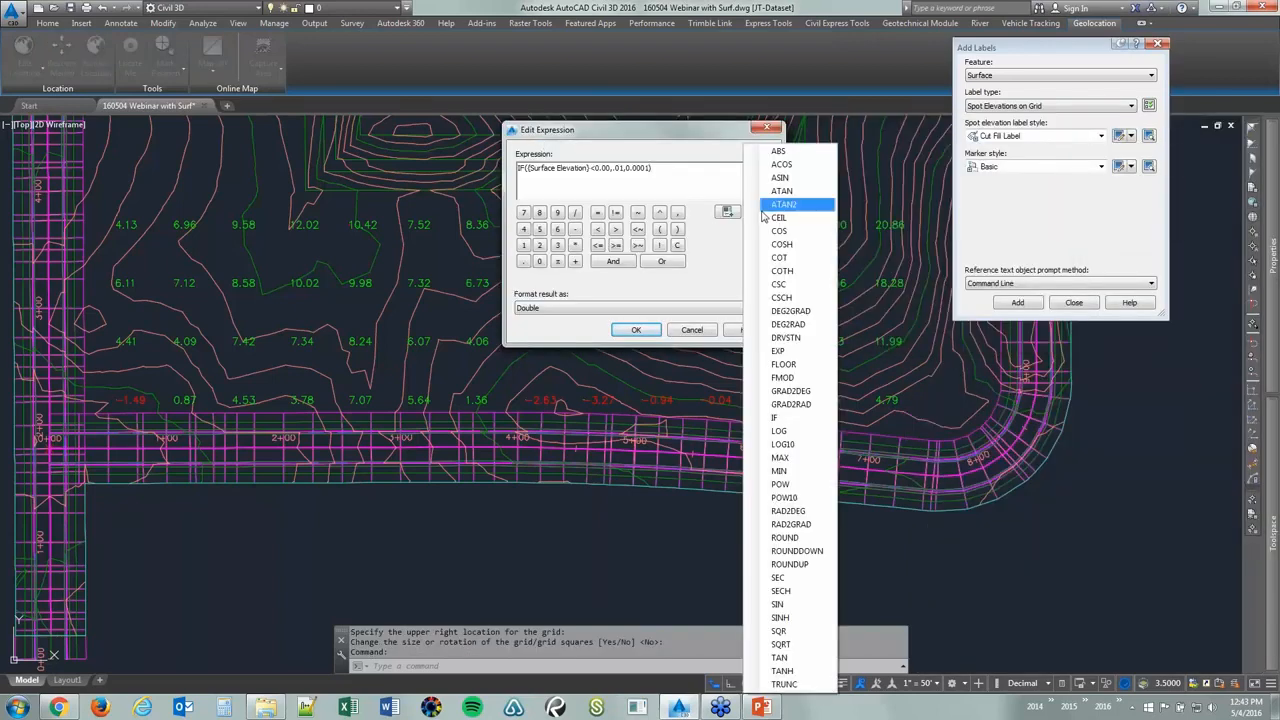
pyautogui.click(717, 247)
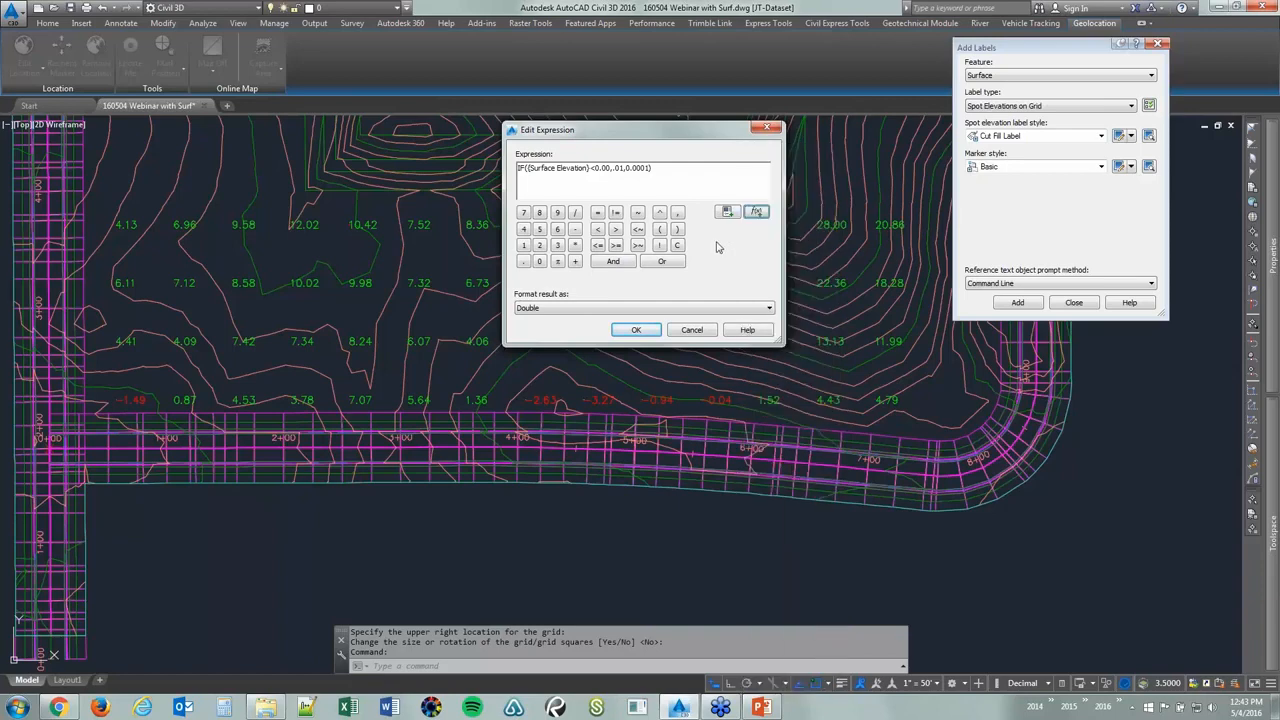
pyautogui.click(750, 215)
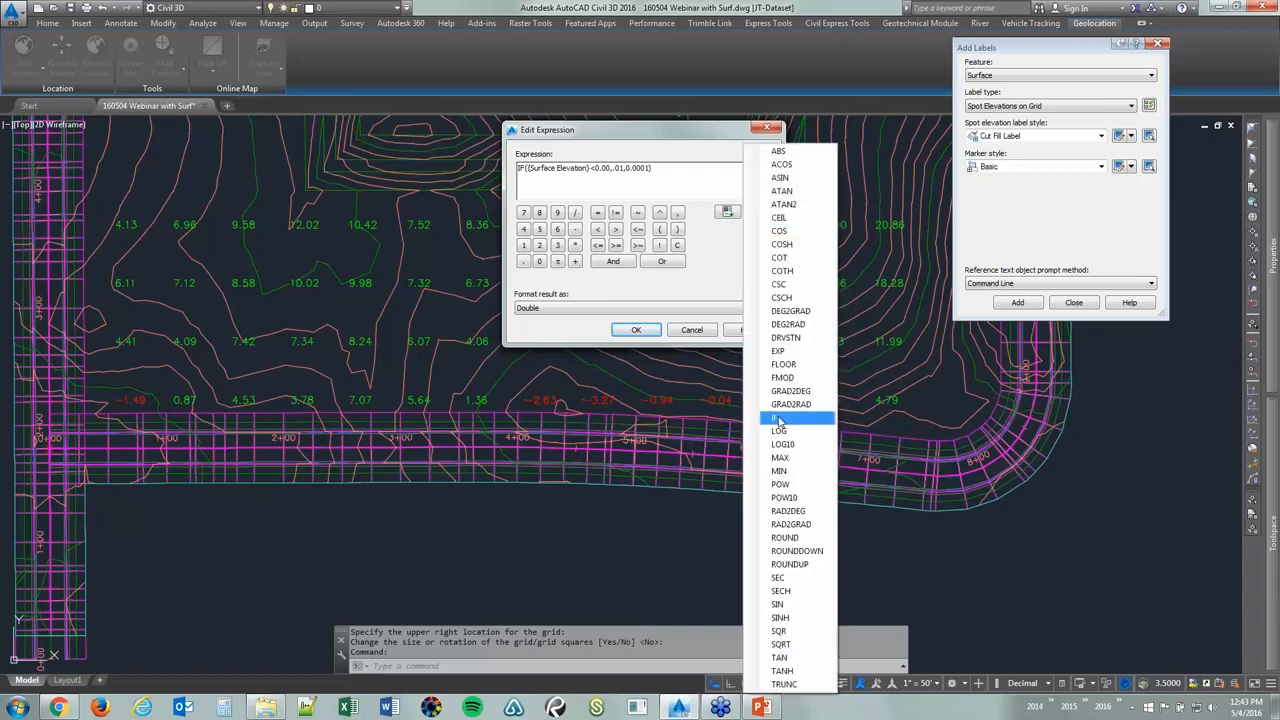
pyautogui.click(710, 247)
pyautogui.click(727, 212)
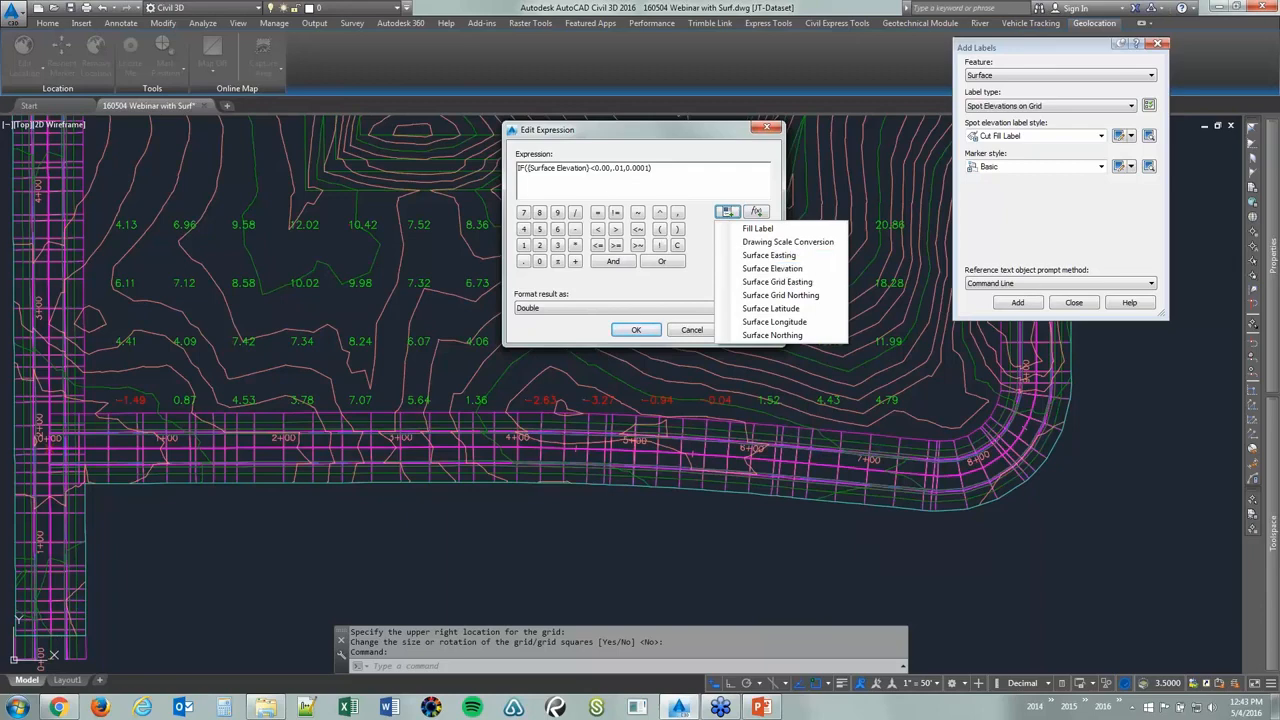
# Change the Cut Label expression to IF({Surface Elevation}<0.00,.01,0.00001) and regenerate the drawing
pyautogui.click(574, 176)
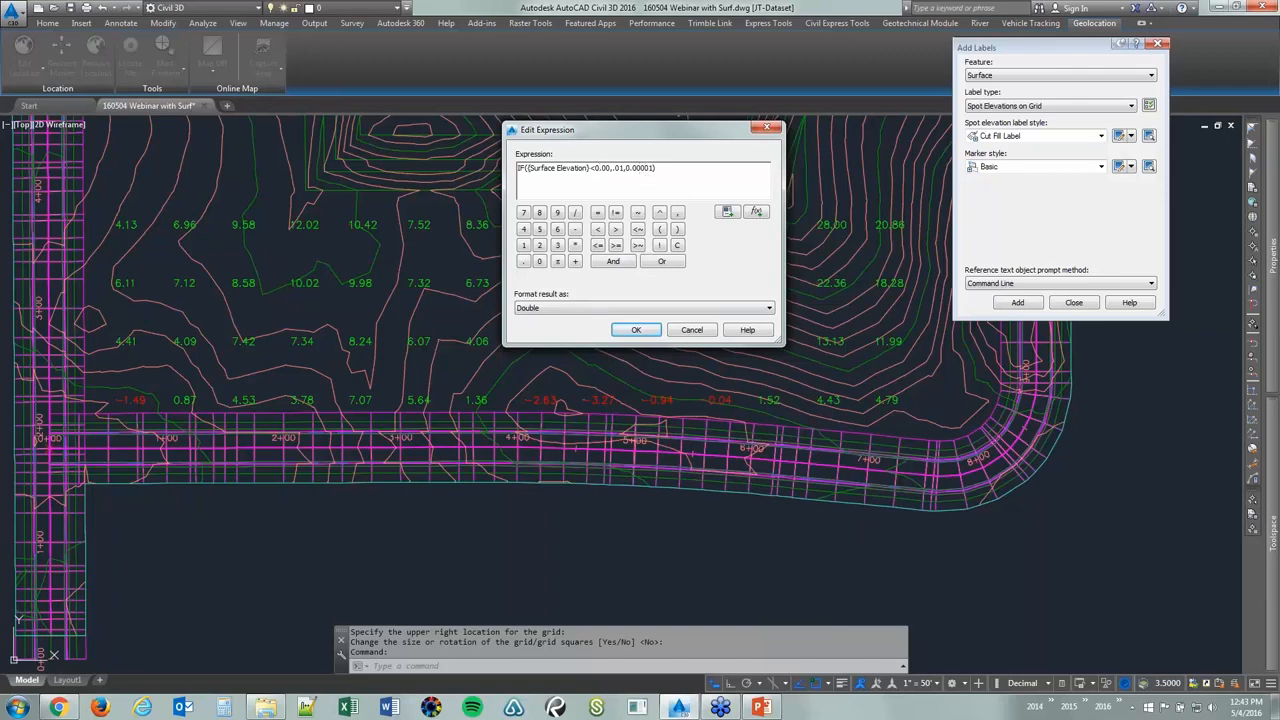
pyautogui.click(636, 330)
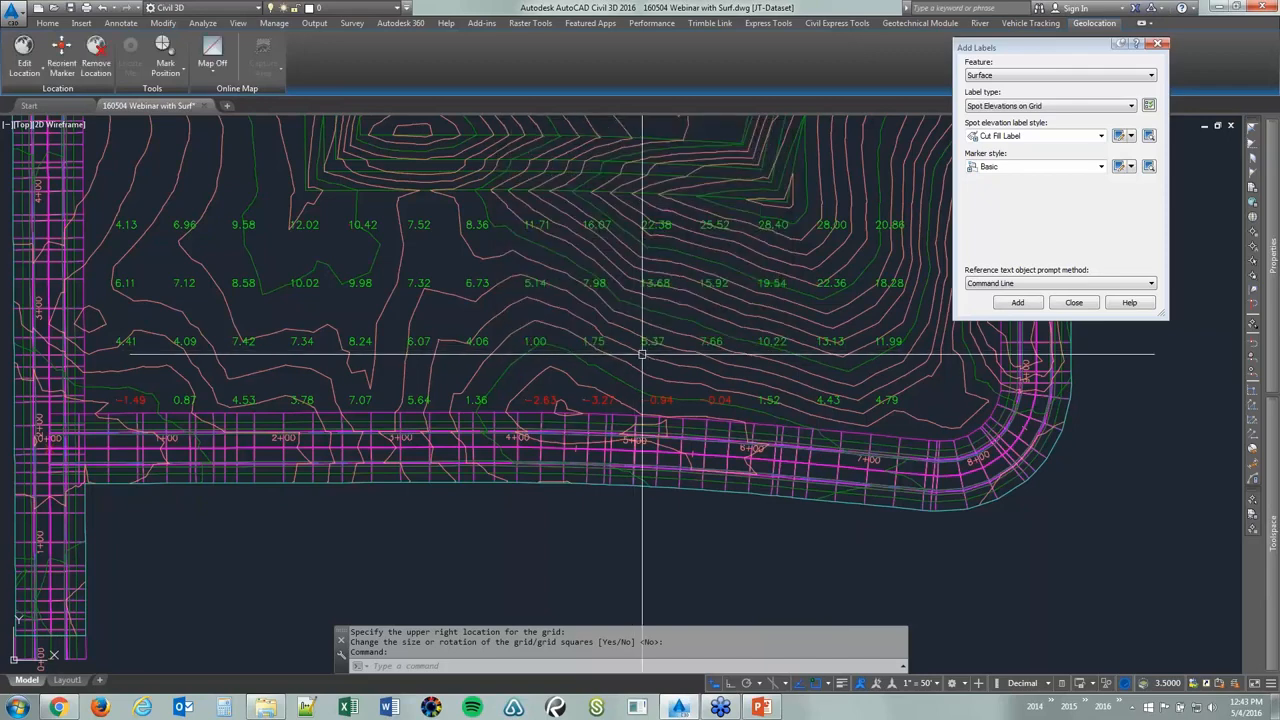
pyautogui.write('rea')
pyautogui.press('Return')
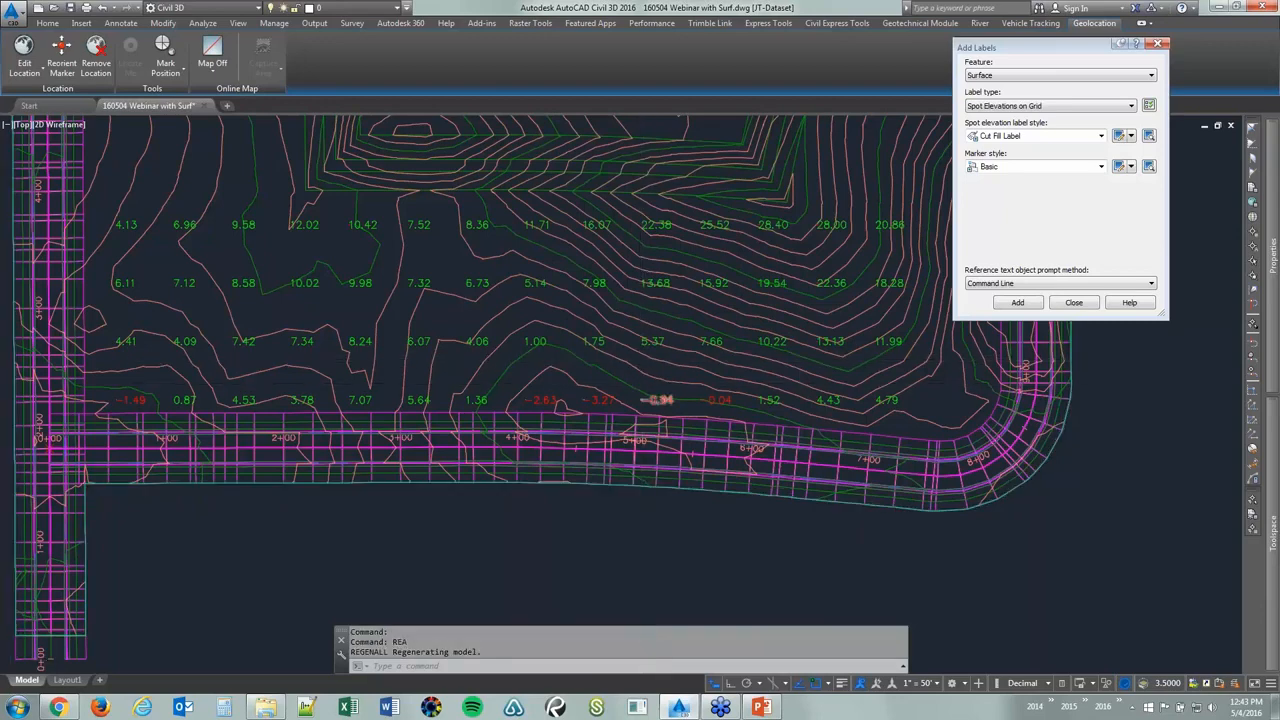
# Inspect the cut label north of the road near station 5+00 up close and review the surrounding label grid
pyautogui.scroll(10, 645, 390)
pyautogui.scroll(12, 586, 438)
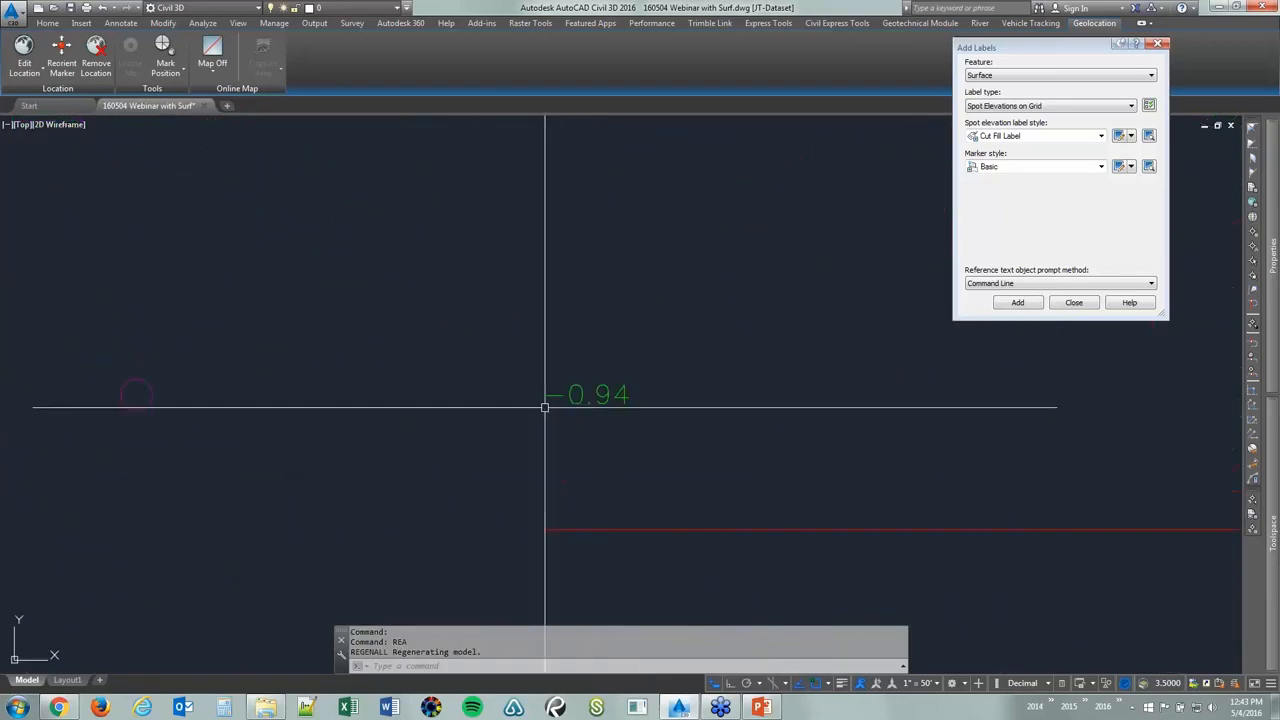
pyautogui.scroll(-10, 547, 414)
pyautogui.scroll(-8, 548, 417)
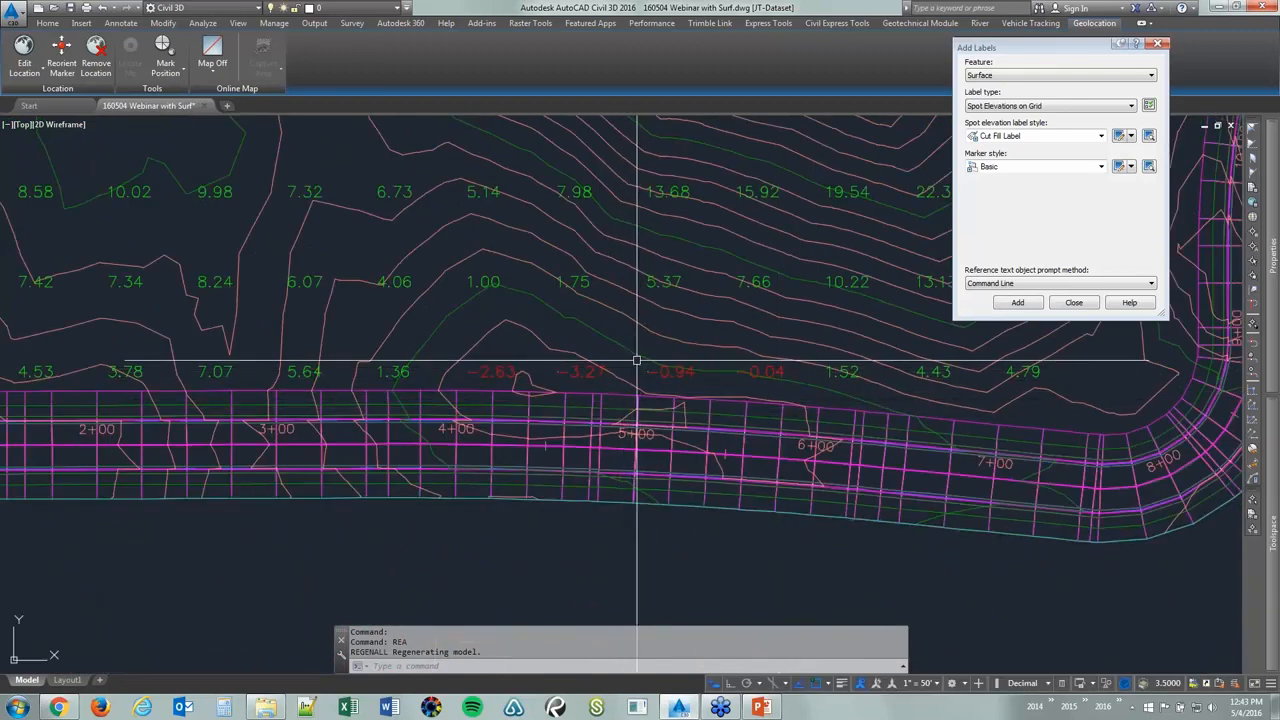
pyautogui.moveTo(687, 349); pyautogui.dragTo(752, 352, button='middle')
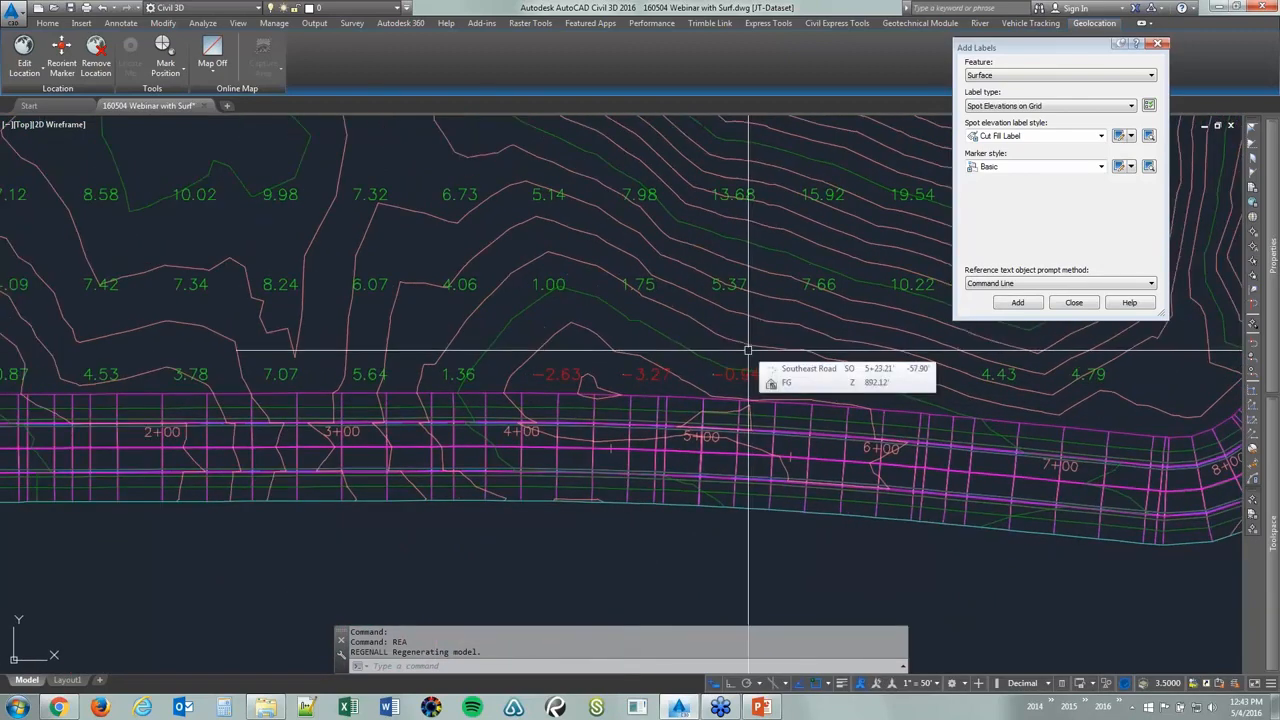